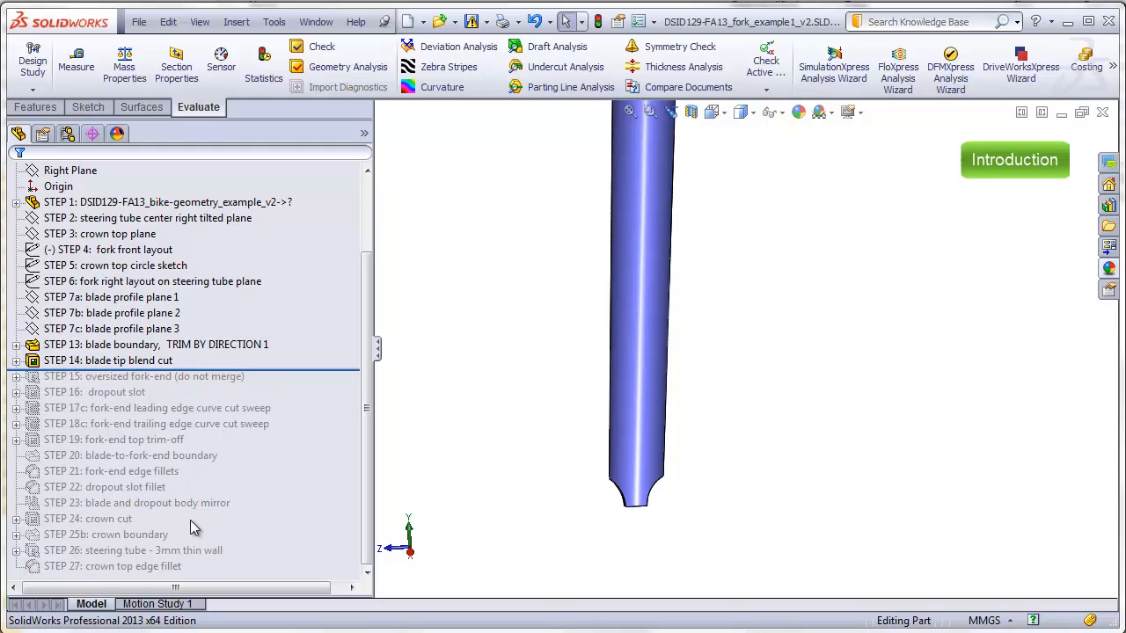
Roll the feature history forward through STEP 15: oversized fork-end and STEP 16: dropout slot, examining each at the blade tip.
{"action": "left_click", "coordinate": [167, 566]}
{"action": "left_click_drag", "start_coordinate": [315, 370], "coordinate": [314, 384]}
{"action": "middle_click_drag", "start_coordinate": [479, 412], "coordinate": [696, 538]}
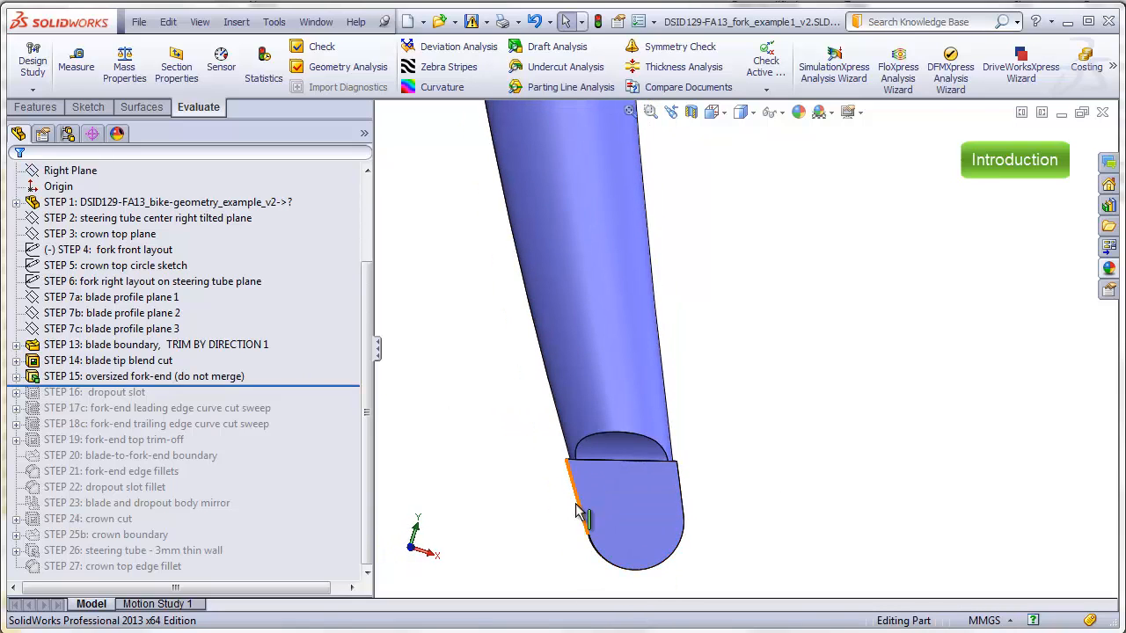
{"action": "middle_click_drag", "start_coordinate": [689, 496], "coordinate": [683, 447]}
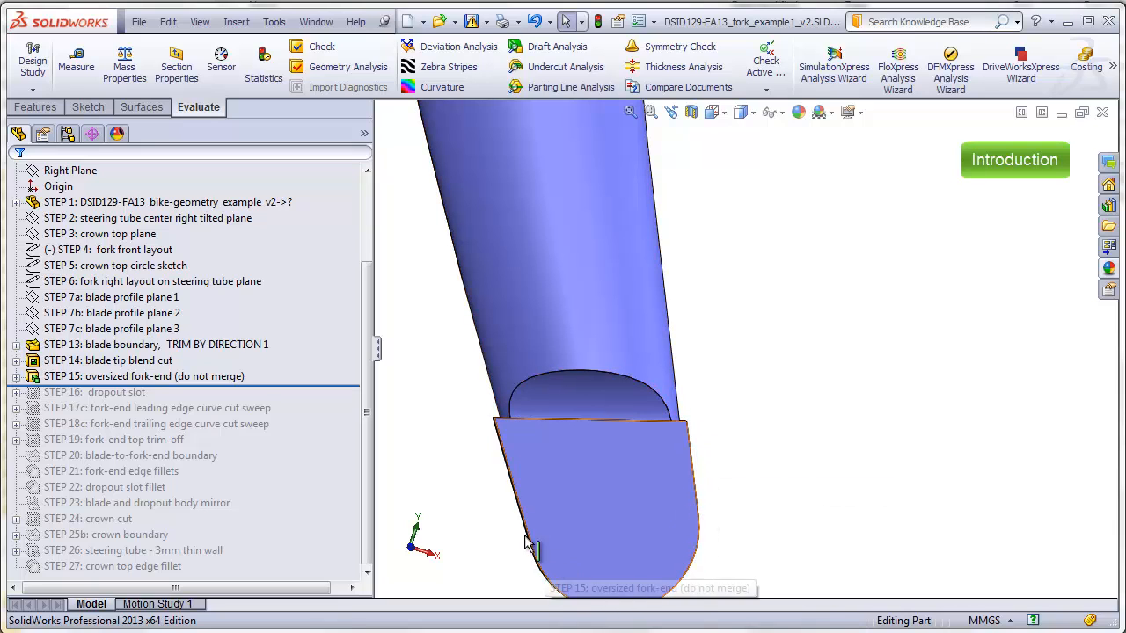
{"action": "left_click_drag", "start_coordinate": [312, 385], "coordinate": [315, 402]}
{"action": "scroll", "coordinate": [626, 556], "scroll_direction": "up", "scroll_amount": 2}
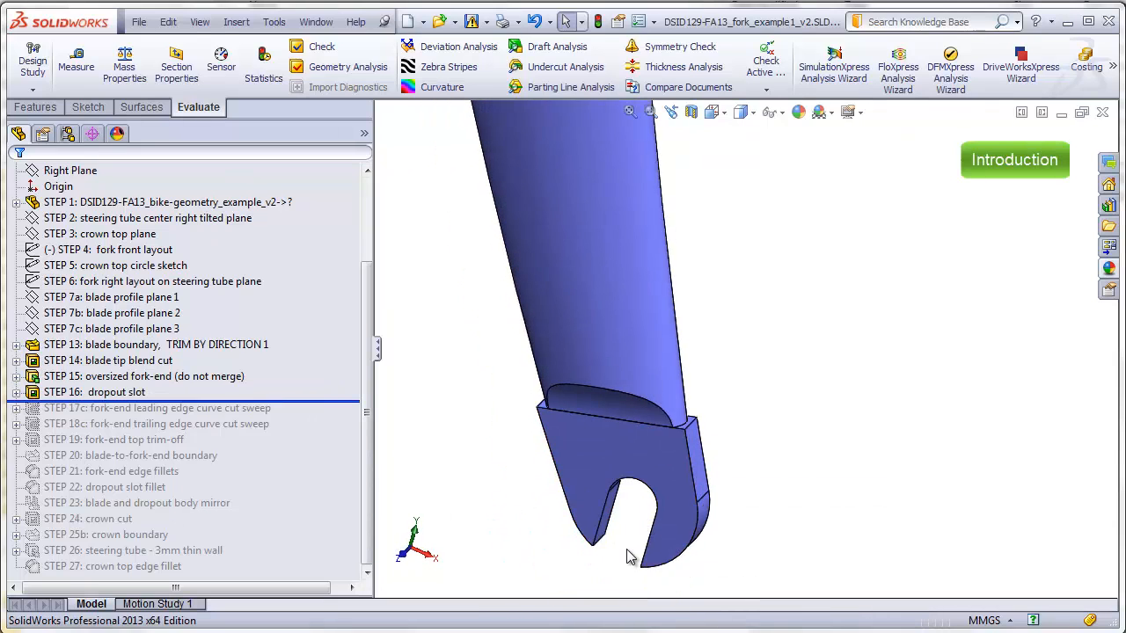
{"action": "scroll", "coordinate": [626, 556], "scroll_direction": "down", "scroll_amount": 1}
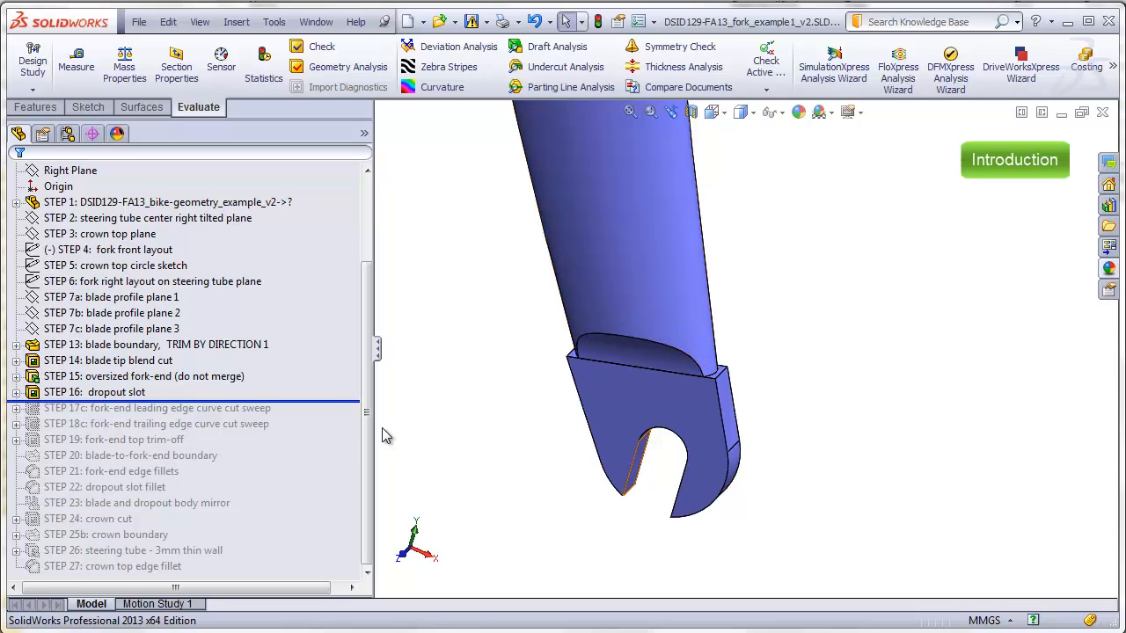
Roll the history forward through the fork-end leading and trailing edge curve cut sweeps, STEP 17c and STEP 18c.
{"action": "left_click_drag", "start_coordinate": [338, 402], "coordinate": [338, 415]}
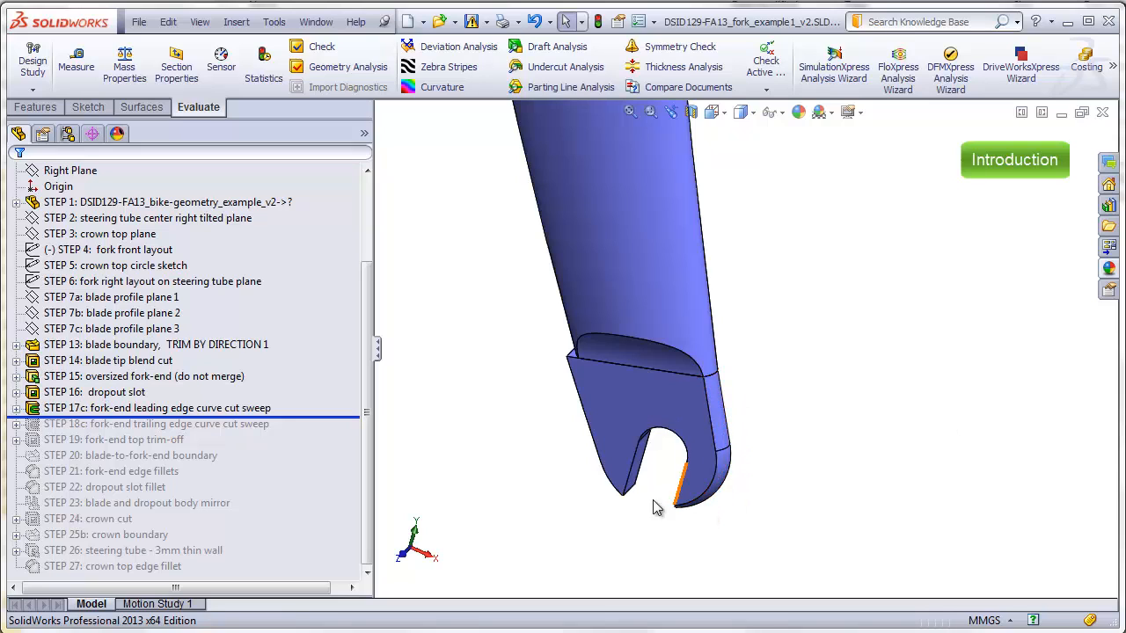
{"action": "middle_click_drag", "start_coordinate": [505, 453], "coordinate": [620, 473]}
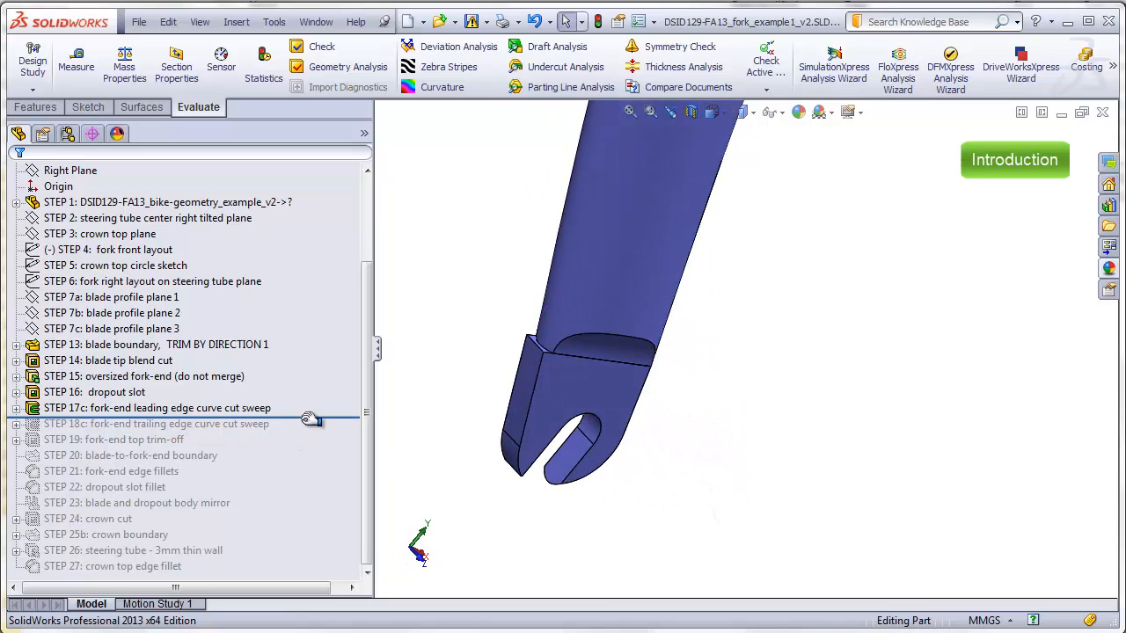
{"action": "left_click_drag", "start_coordinate": [309, 419], "coordinate": [315, 432]}
{"action": "middle_click_drag", "start_coordinate": [468, 504], "coordinate": [439, 422]}
{"action": "scroll", "coordinate": [584, 343], "scroll_direction": "down", "scroll_amount": 2}
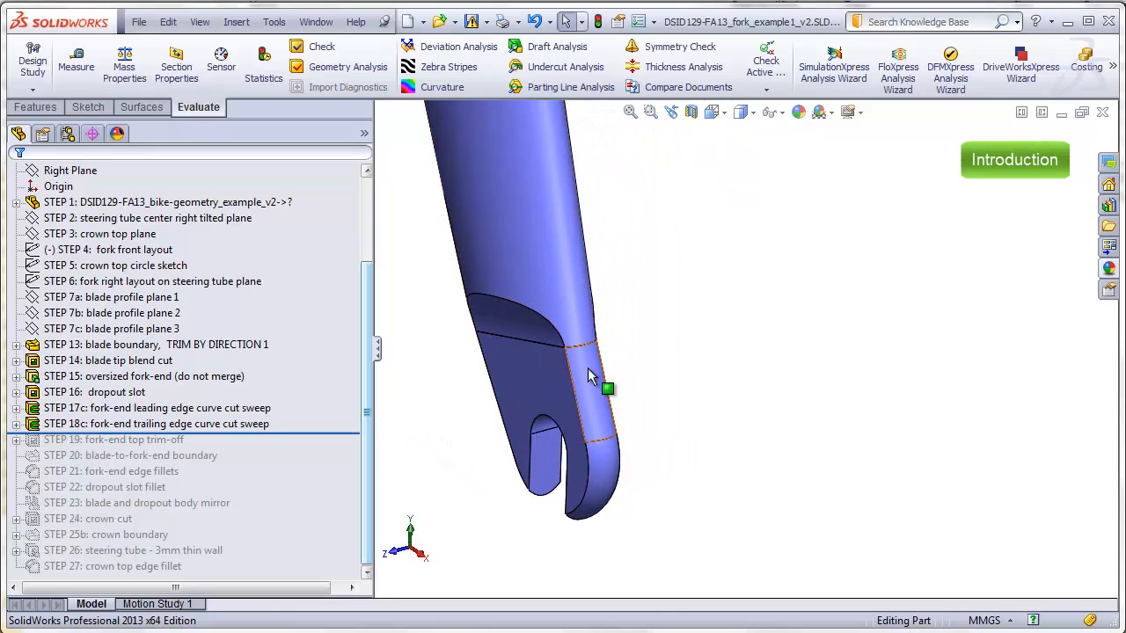
Inspect the surface flow between the blade and the swept fork-end edges with zebra stripes, and turn the stripes off.
{"action": "left_click", "coordinate": [432, 74]}
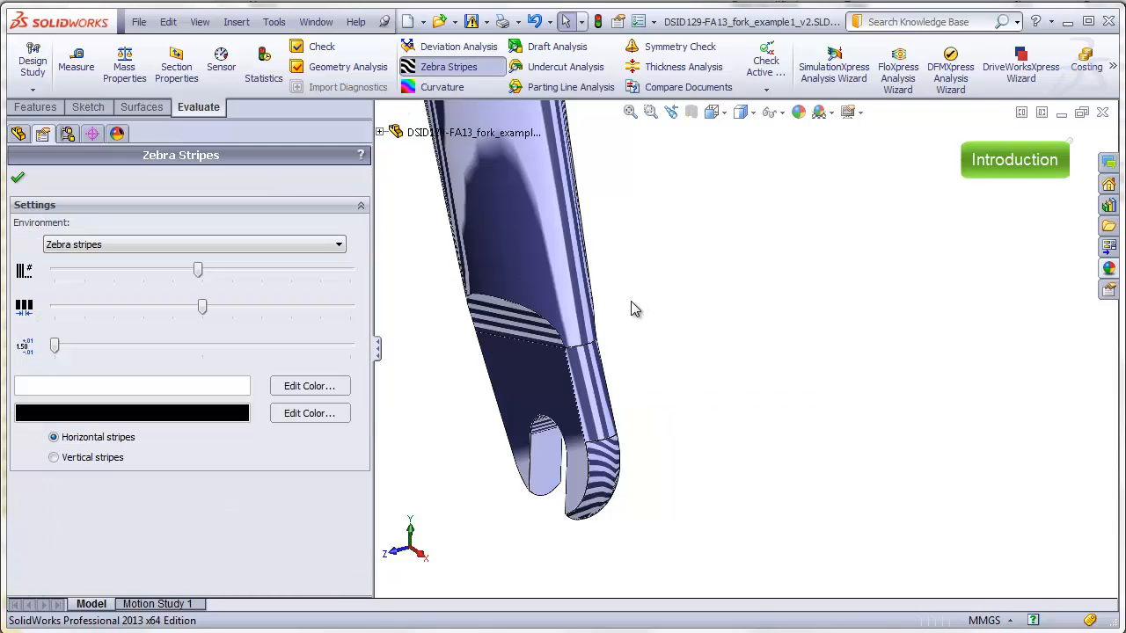
{"action": "scroll", "coordinate": [604, 364], "scroll_direction": "down", "scroll_amount": 3}
{"action": "scroll", "coordinate": [598, 363], "scroll_direction": "up", "scroll_amount": 5}
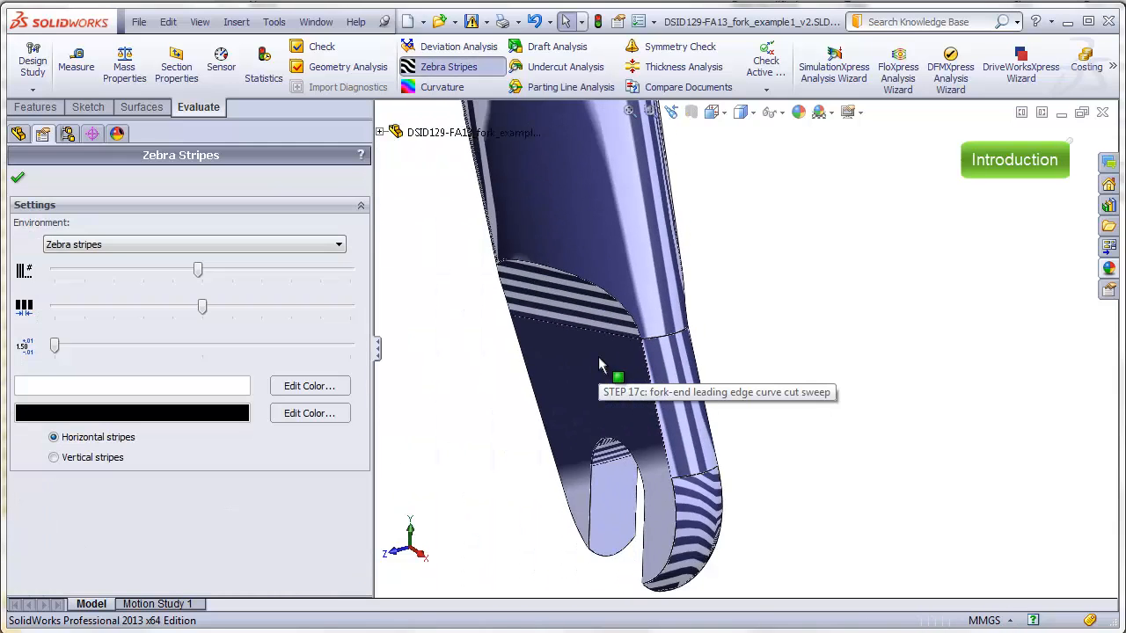
{"action": "left_click", "coordinate": [449, 71]}
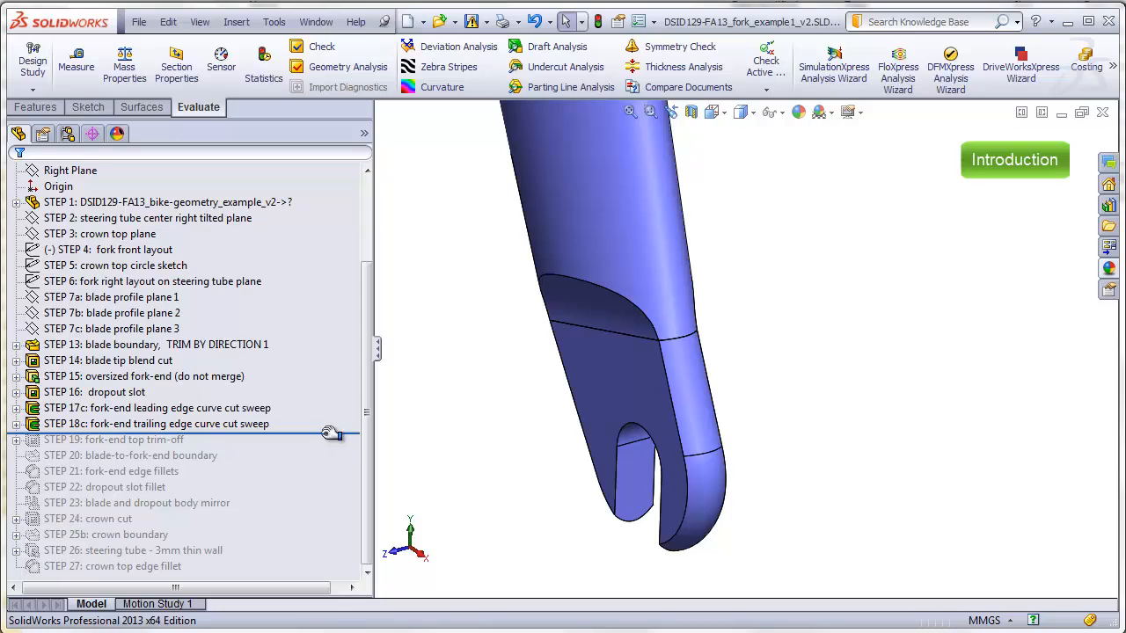
Roll the history forward through STEP 19: fork-end top trim-off and STEP 20: blade-to-fork-end boundary.
{"action": "left_click_drag", "start_coordinate": [331, 433], "coordinate": [330, 448]}
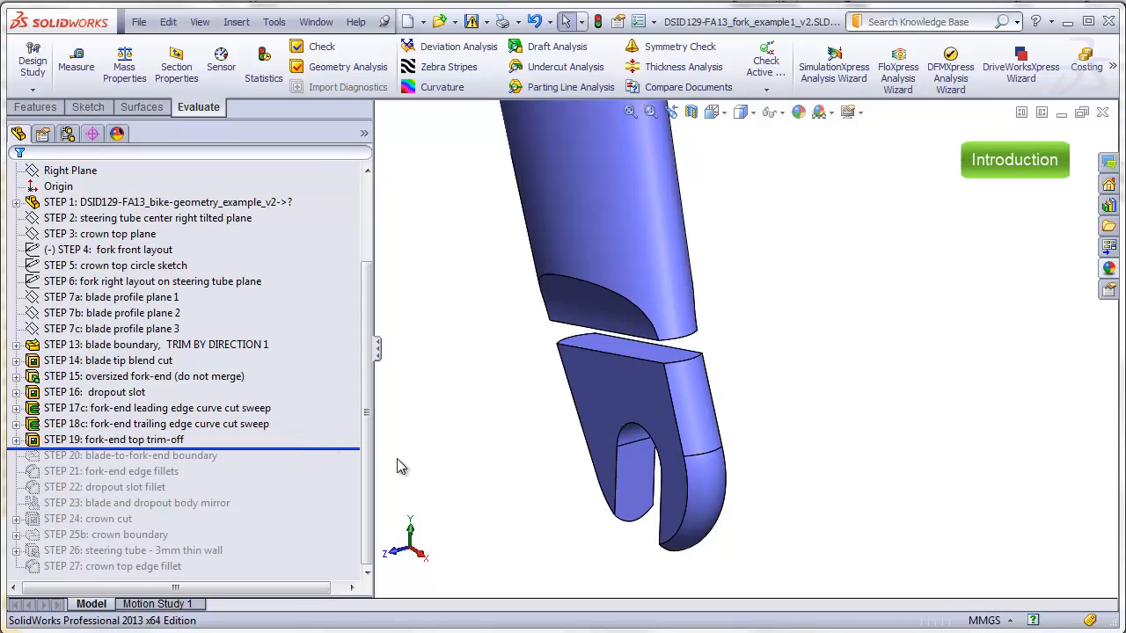
{"action": "left_click_drag", "start_coordinate": [330, 450], "coordinate": [330, 464]}
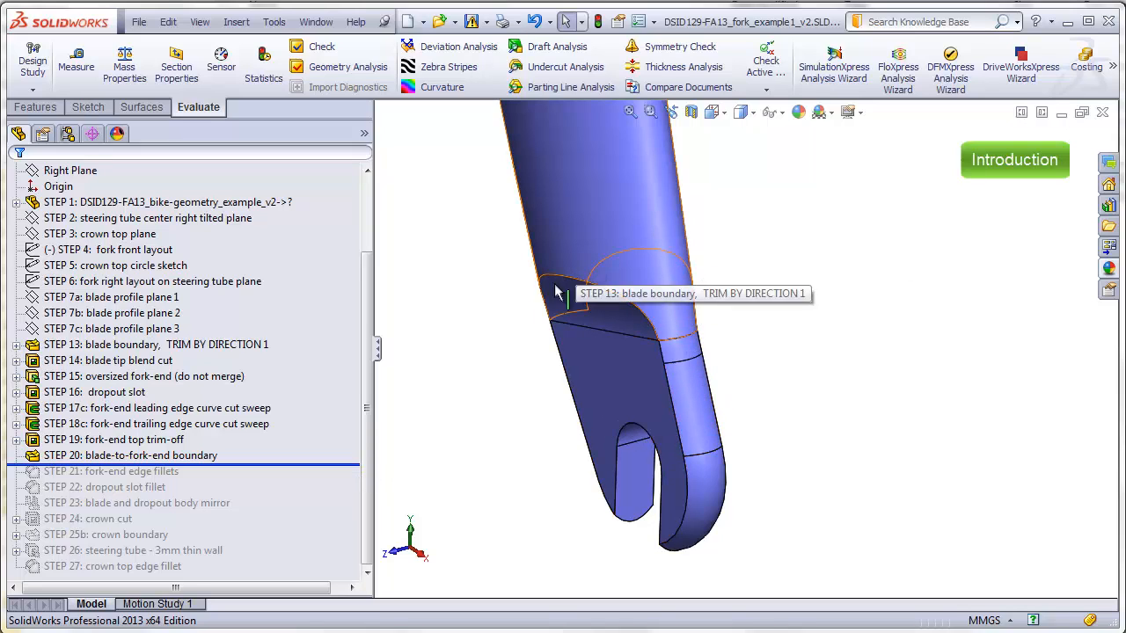
Check the blade-to-fork-end boundary transition with zebra stripes, and return to the normal shaded display.
{"action": "left_click", "coordinate": [449, 67]}
{"action": "scroll", "coordinate": [690, 317], "scroll_direction": "down", "scroll_amount": 5}
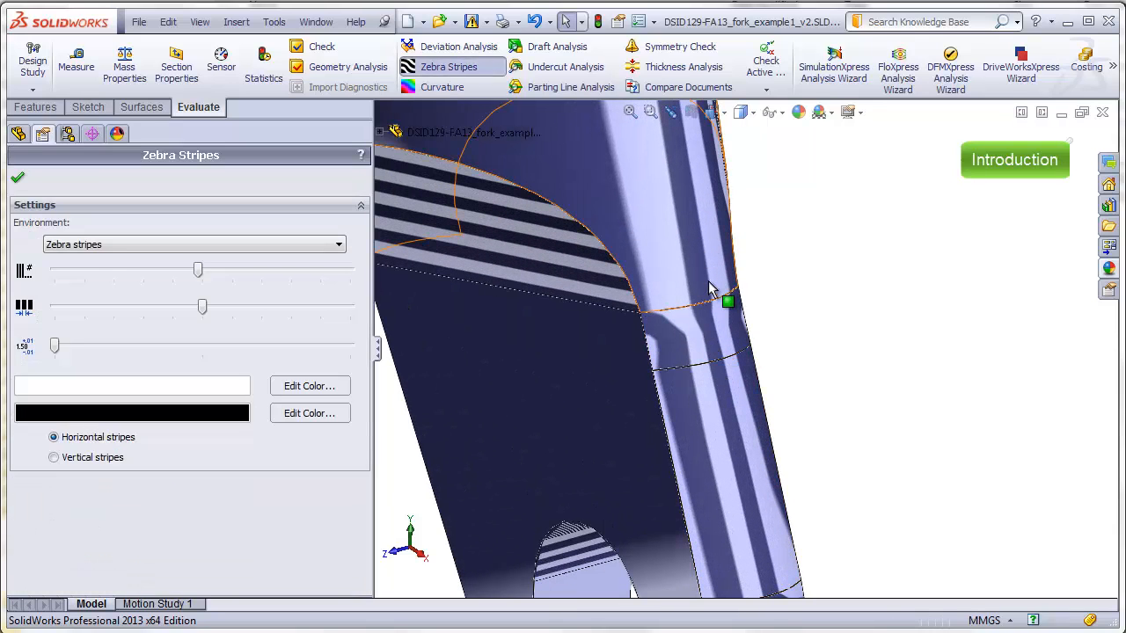
{"action": "left_click", "coordinate": [449, 67]}
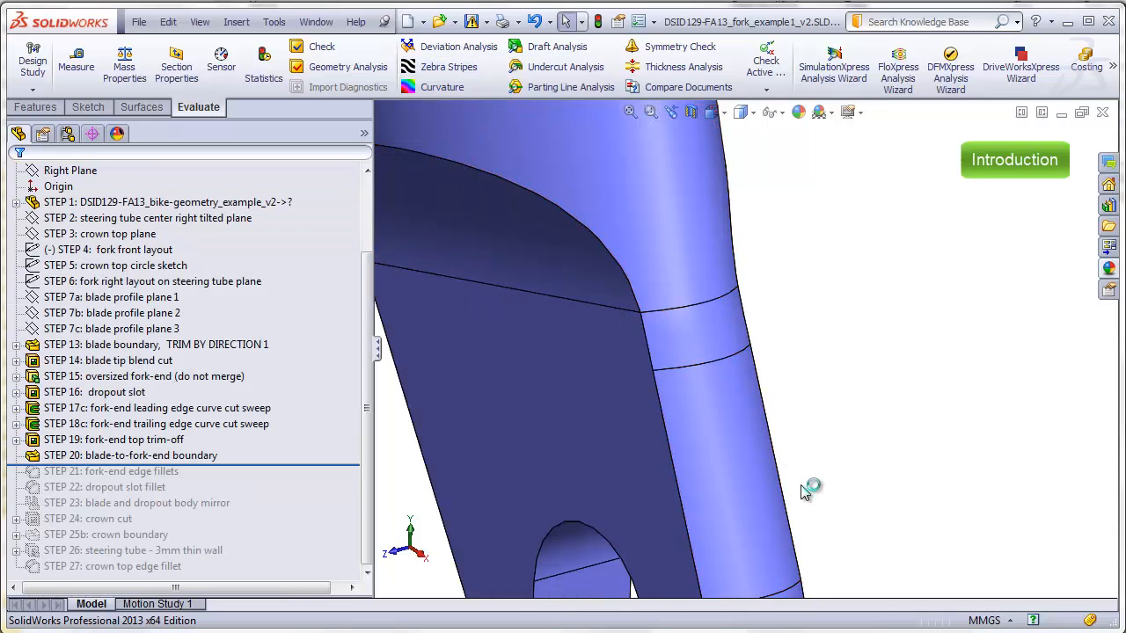
Roll the history forward through STEP 21: fork-end edge fillets and STEP 22: dropout slot fillet.
{"action": "scroll", "coordinate": [800, 485], "scroll_direction": "up", "scroll_amount": 4}
{"action": "left_click_drag", "start_coordinate": [334, 464], "coordinate": [336, 480]}
{"action": "middle_click_drag", "start_coordinate": [482, 519], "coordinate": [580, 501]}
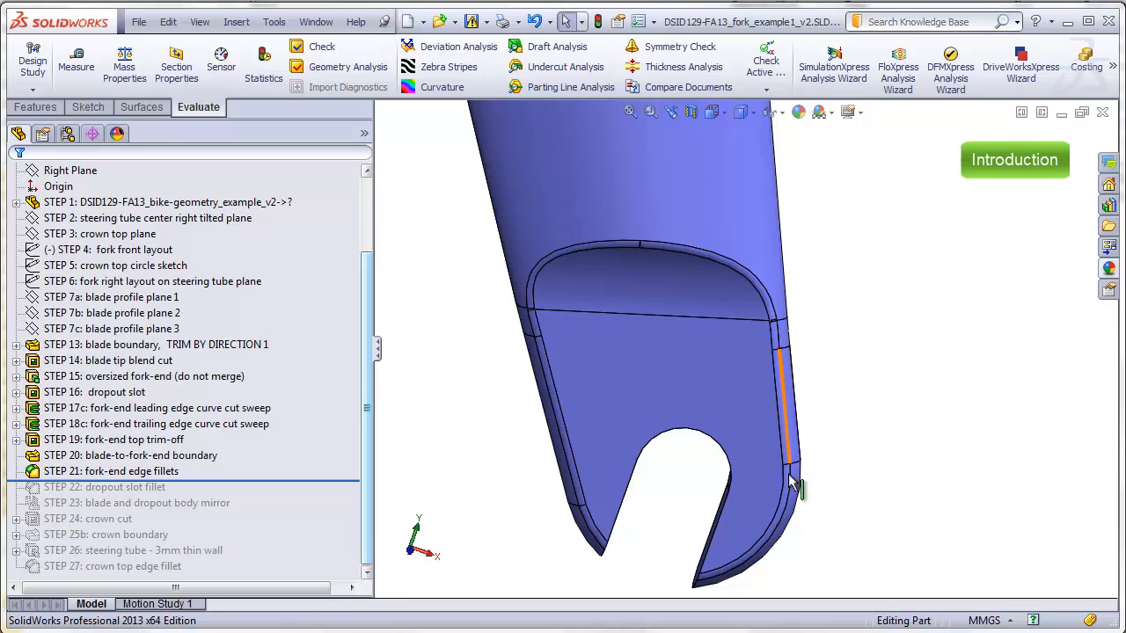
{"action": "left_click_drag", "start_coordinate": [351, 481], "coordinate": [352, 495]}
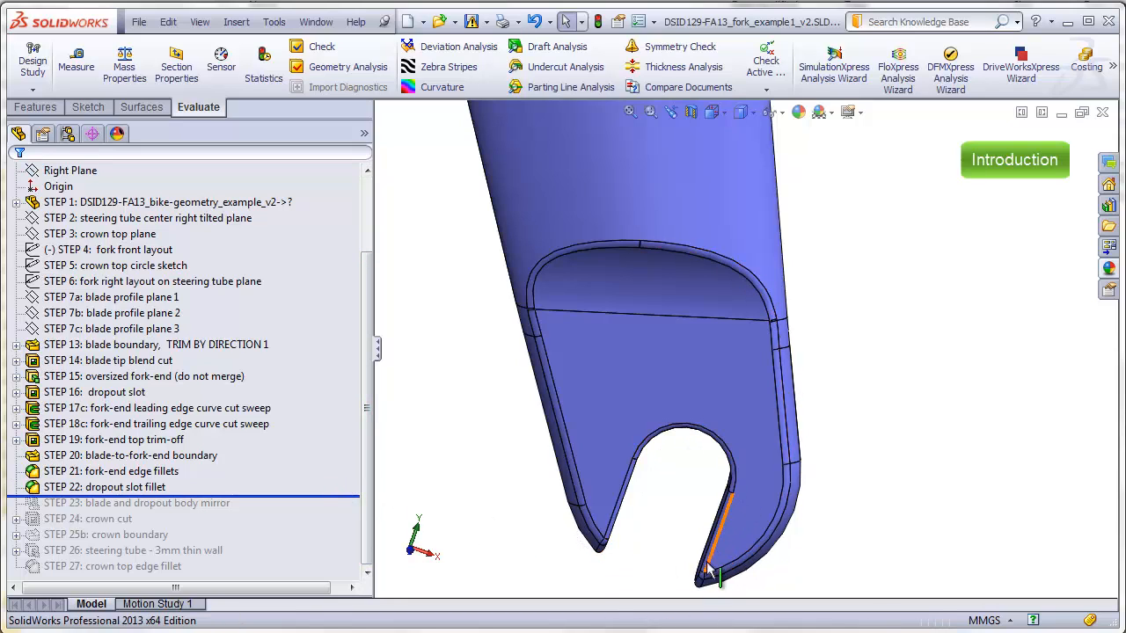
{"action": "middle_click_drag", "start_coordinate": [671, 533], "coordinate": [713, 452]}
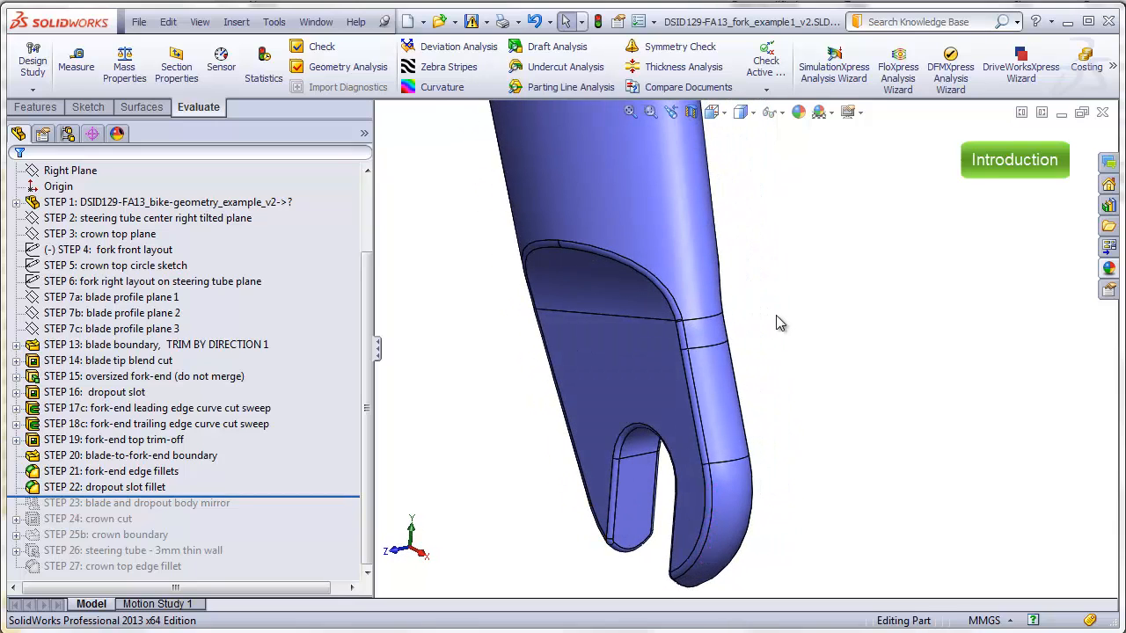
Roll the history forward past STEP 23: blade and dropout body mirror with the whole fork in view.
{"action": "scroll", "coordinate": [779, 324], "scroll_direction": "up", "scroll_amount": 10}
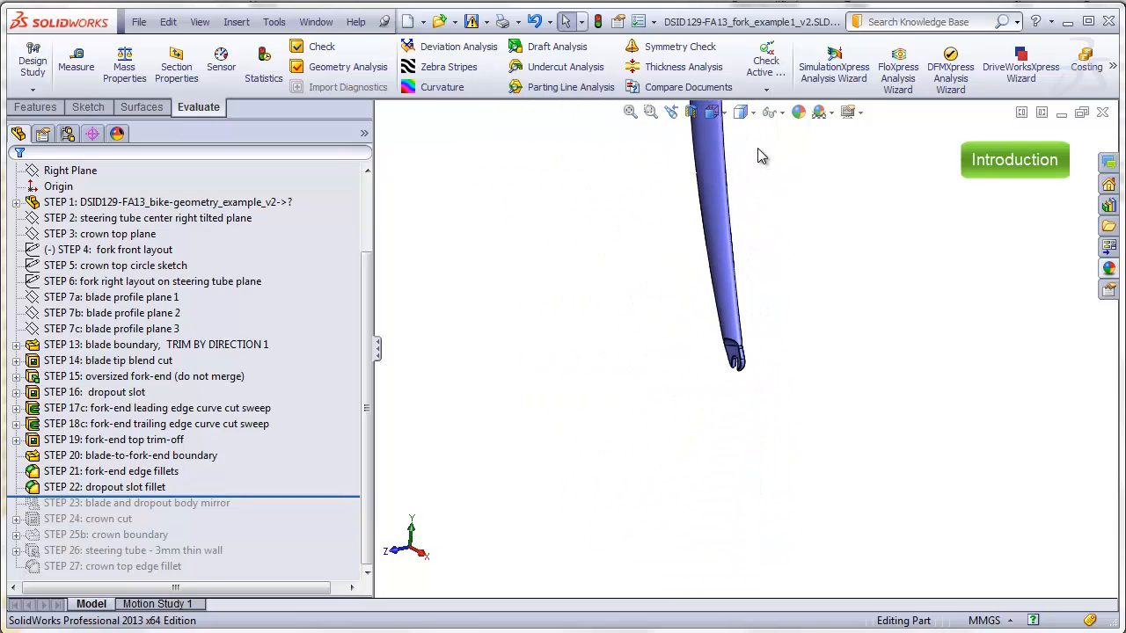
{"action": "key", "text": "f"}
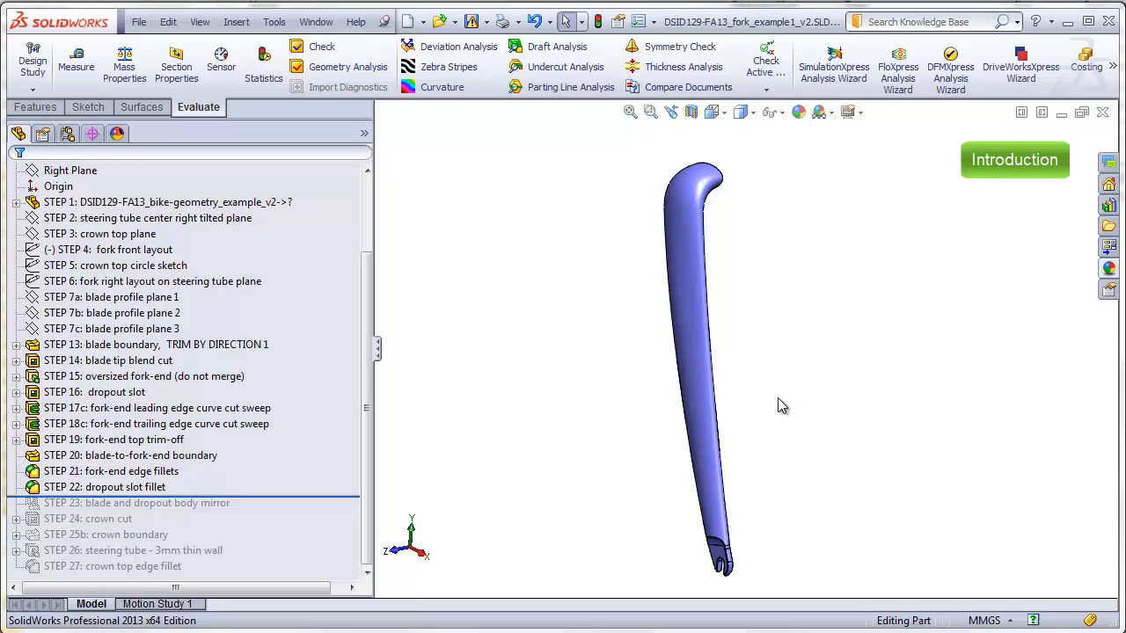
{"action": "left_click_drag", "start_coordinate": [340, 495], "coordinate": [343, 504]}
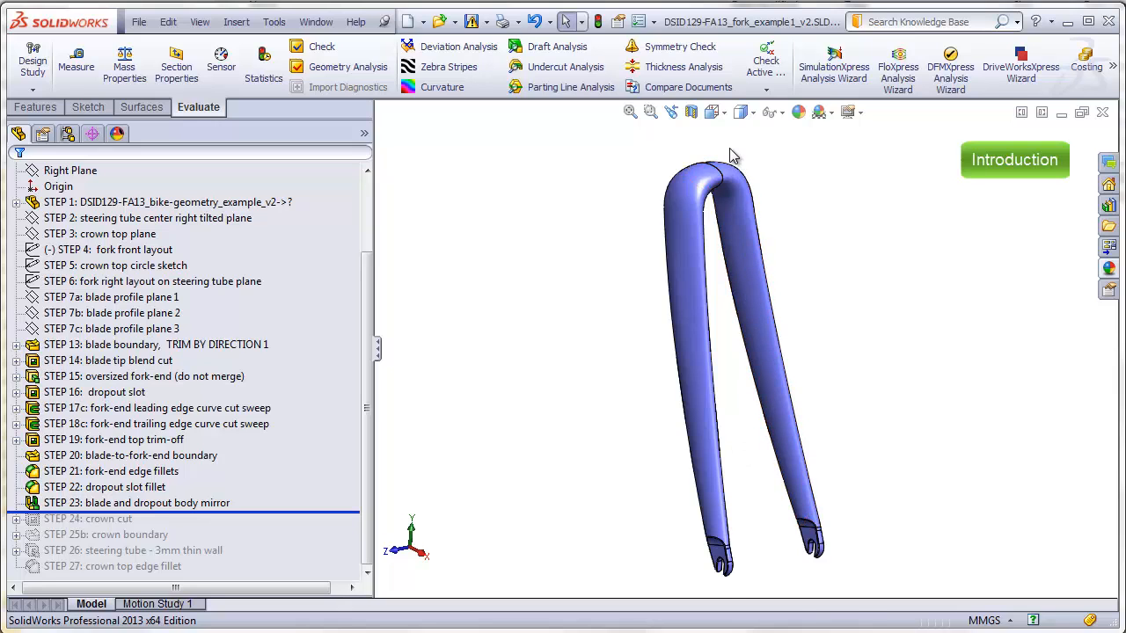
Roll the history forward through STEP 24: crown cut and STEP 25b: crown boundary, examining the top of the fork.
{"action": "scroll", "coordinate": [731, 156], "scroll_direction": "down", "scroll_amount": 5}
{"action": "middle_click_drag", "start_coordinate": [686, 227], "coordinate": [603, 248]}
{"action": "left_click_drag", "start_coordinate": [351, 514], "coordinate": [352, 524]}
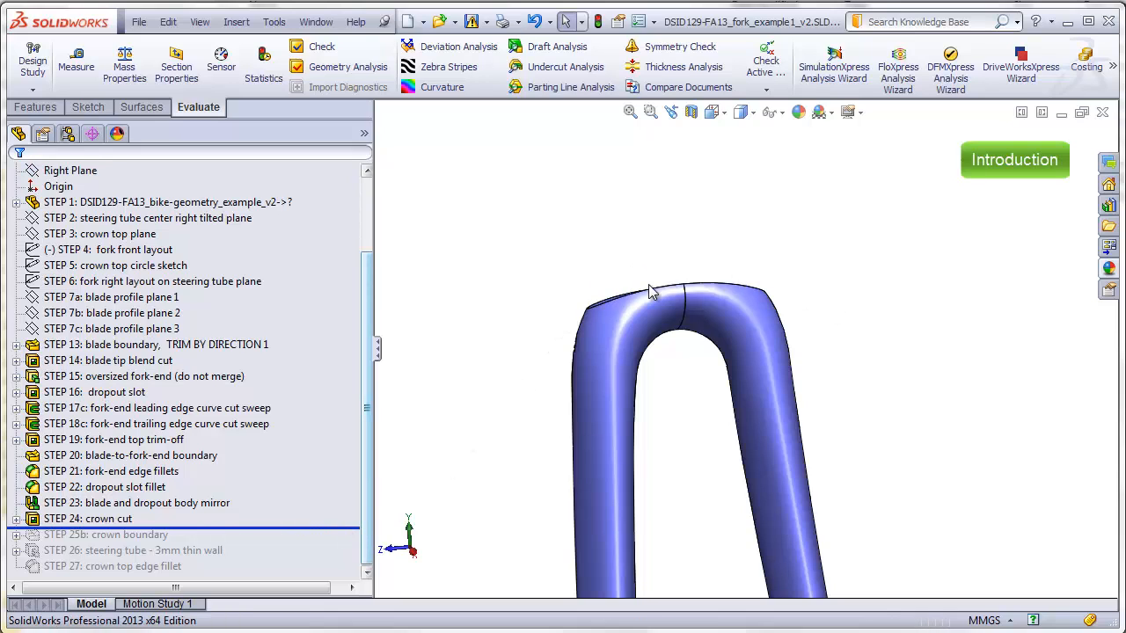
{"action": "left_click", "coordinate": [556, 271]}
{"action": "middle_click_drag", "start_coordinate": [556, 272], "coordinate": [561, 325]}
{"action": "left_click_drag", "start_coordinate": [326, 528], "coordinate": [322, 543]}
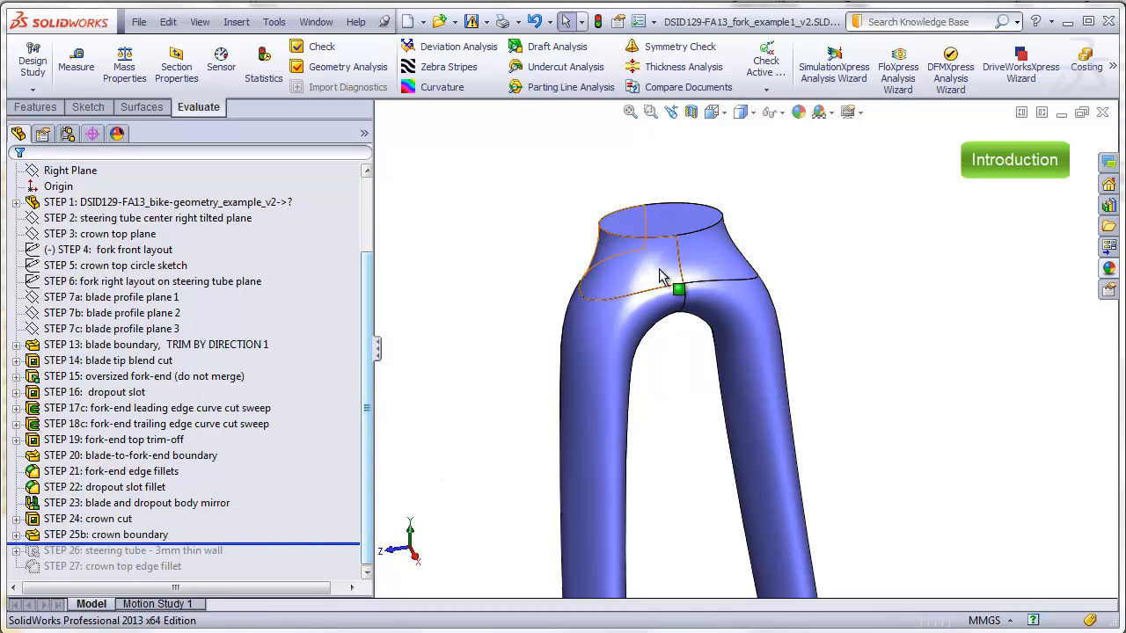
Roll the history forward through STEP 26: steering tube - 3mm thin wall and STEP 27: crown top edge fillet.
{"action": "left_click_drag", "start_coordinate": [342, 544], "coordinate": [342, 559]}
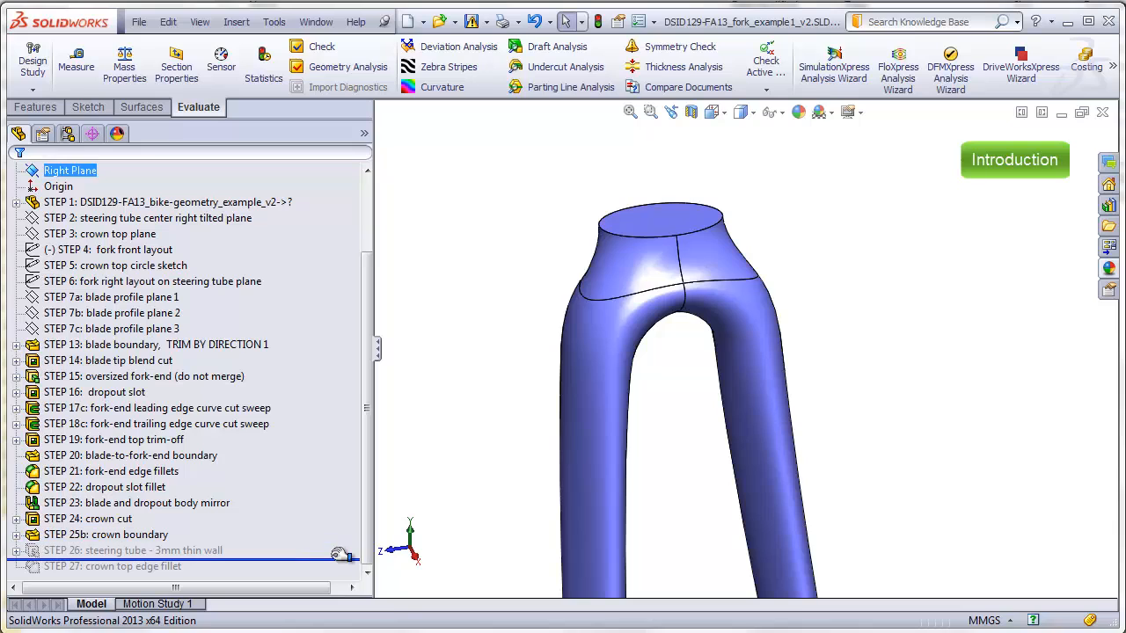
{"action": "scroll", "coordinate": [772, 208], "scroll_direction": "up", "scroll_amount": 8}
{"action": "scroll", "coordinate": [768, 209], "scroll_direction": "down", "scroll_amount": 2}
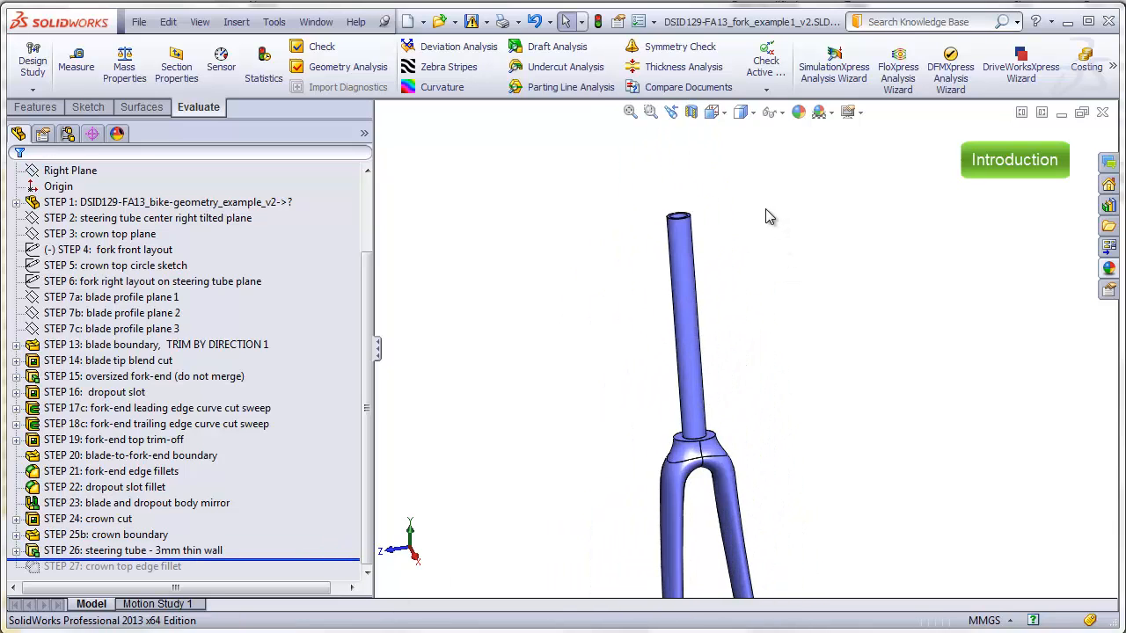
{"action": "scroll", "coordinate": [766, 209], "scroll_direction": "up", "scroll_amount": 1}
{"action": "middle_click_drag", "start_coordinate": [708, 353], "coordinate": [701, 320]}
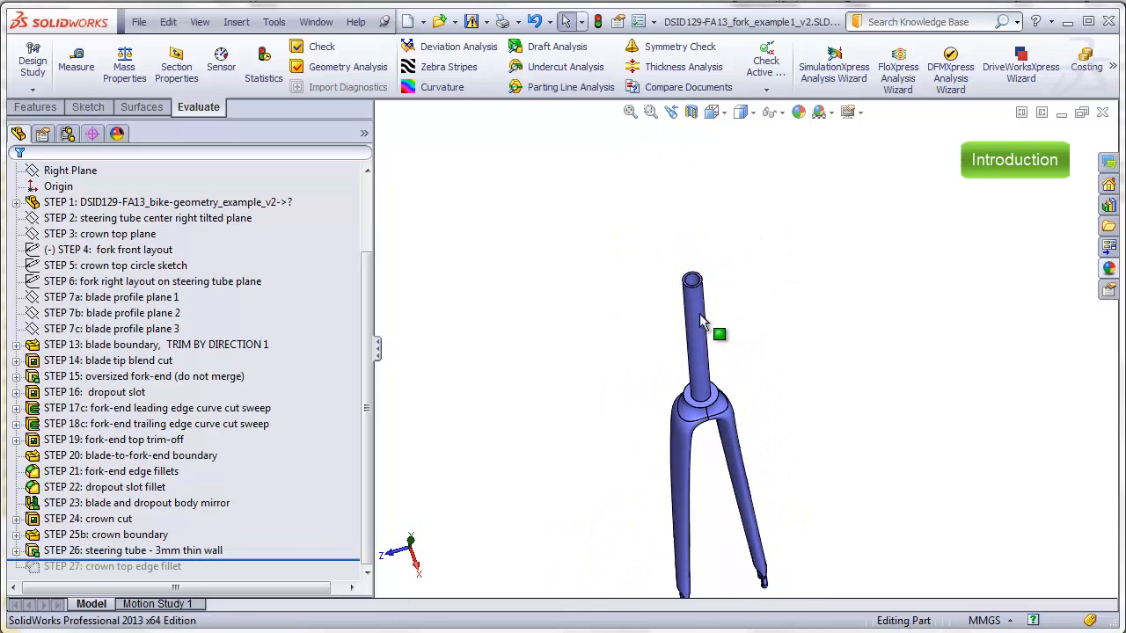
{"action": "scroll", "coordinate": [717, 409], "scroll_direction": "down", "scroll_amount": 4}
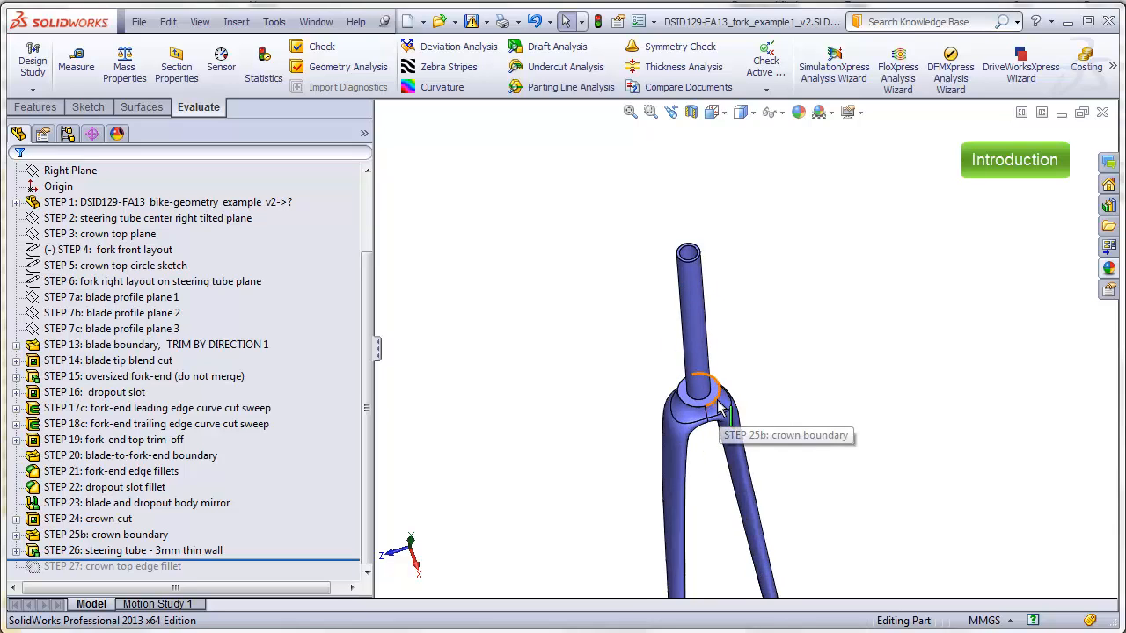
{"action": "scroll", "coordinate": [716, 409], "scroll_direction": "down", "scroll_amount": 3}
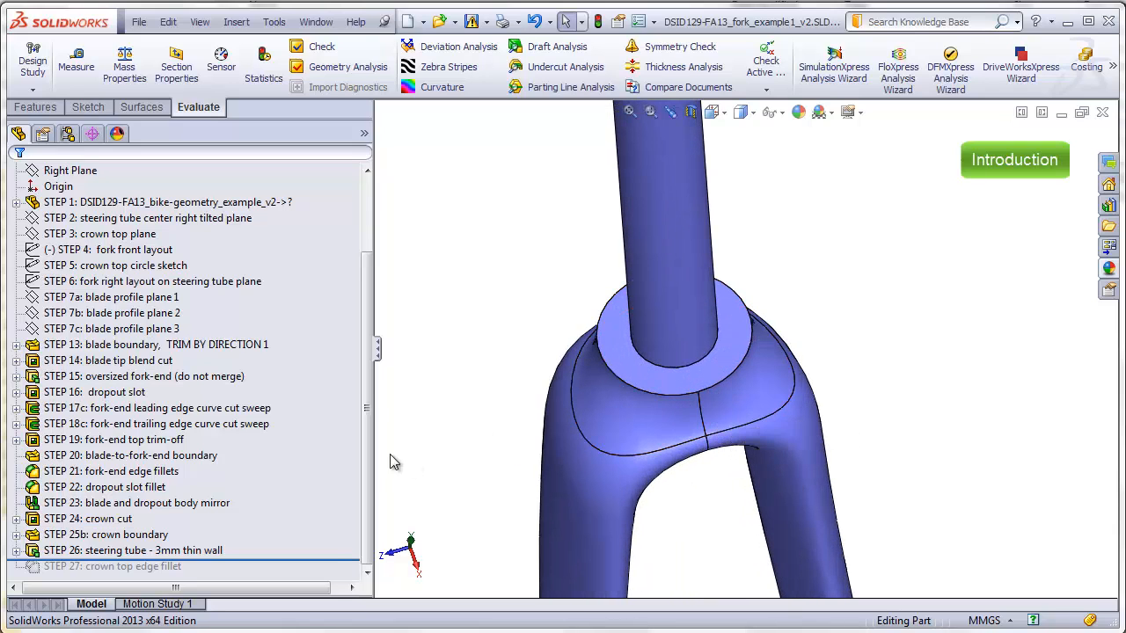
{"action": "left_click_drag", "start_coordinate": [336, 561], "coordinate": [337, 576]}
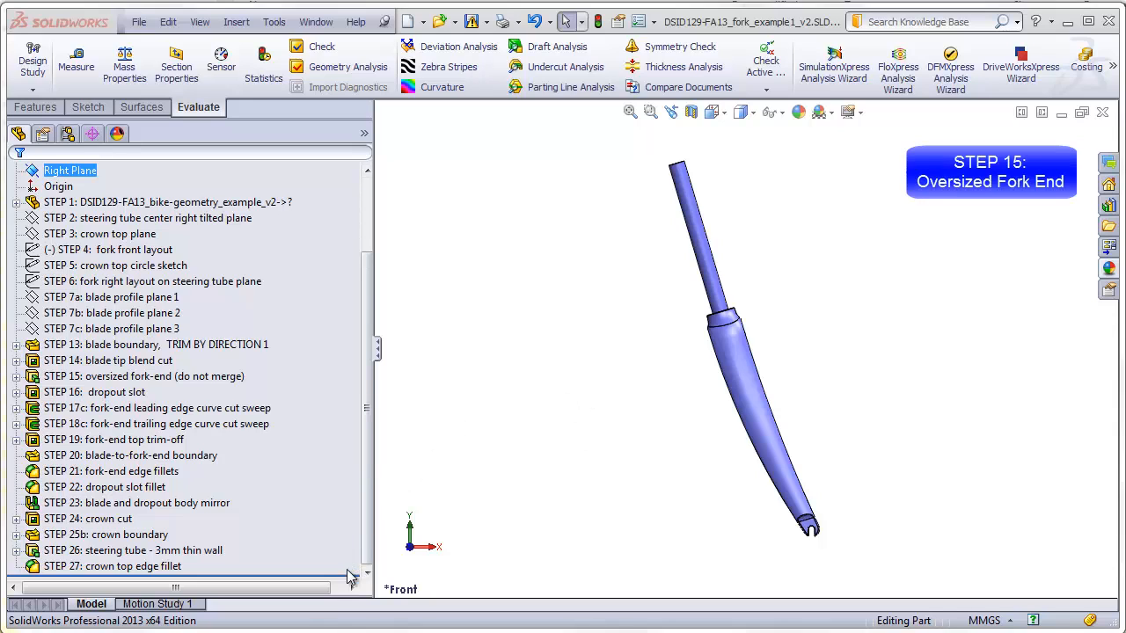
Roll the model back to directly after STEP 14: blade tip blend cut, with the blade tip in close view.
{"action": "left_click_drag", "start_coordinate": [359, 573], "coordinate": [347, 372]}
{"action": "scroll", "coordinate": [811, 501], "scroll_direction": "down", "scroll_amount": 8}
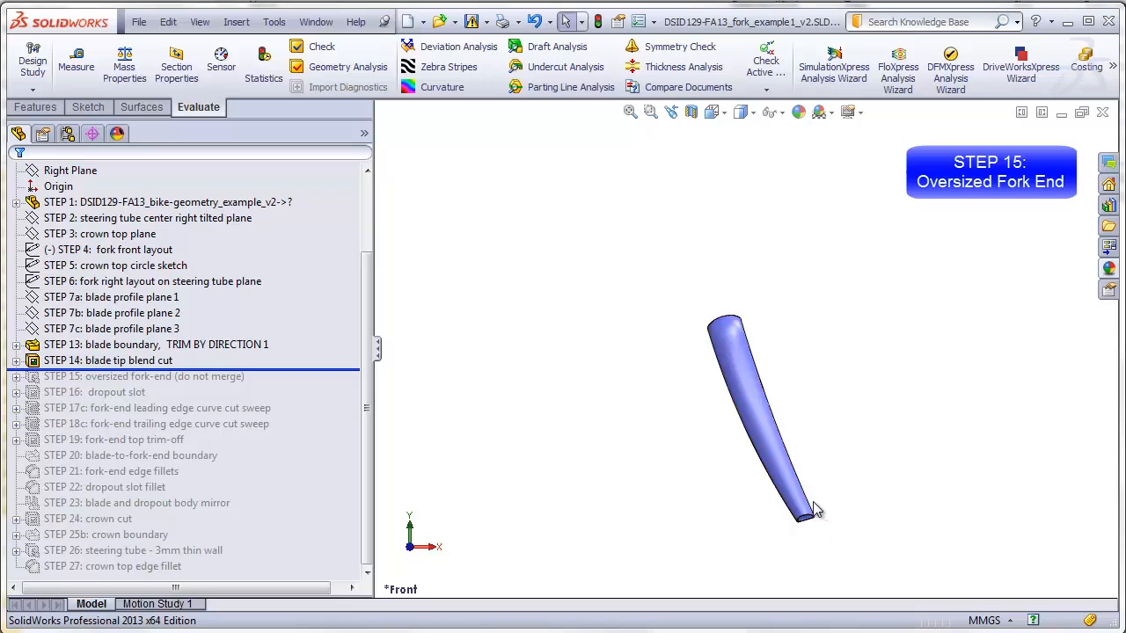
{"action": "scroll", "coordinate": [810, 501], "scroll_direction": "down", "scroll_amount": 1}
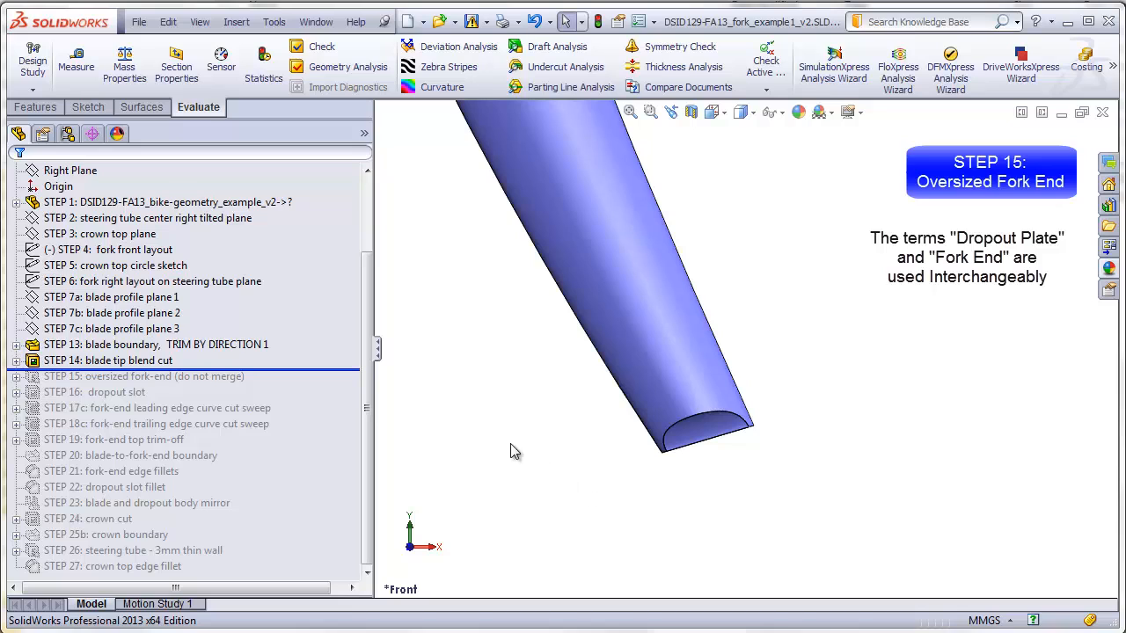
Start a new sketch on the fork dropout plane contained in the STEP 1 bike-geometry part.
{"action": "left_click", "coordinate": [16, 202]}
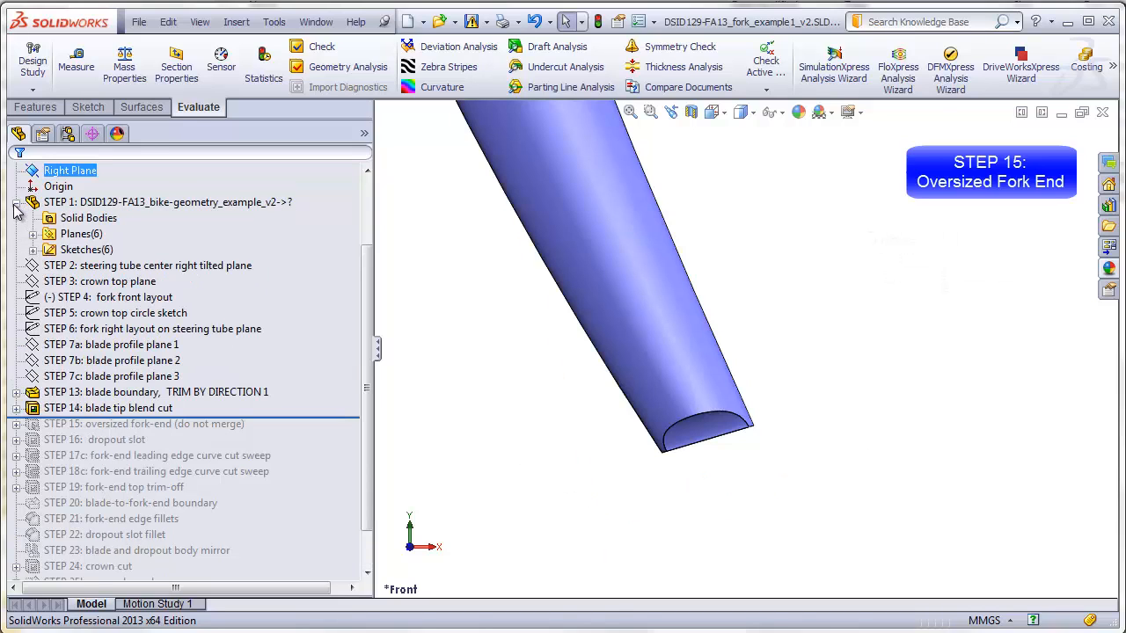
{"action": "left_click", "coordinate": [32, 234]}
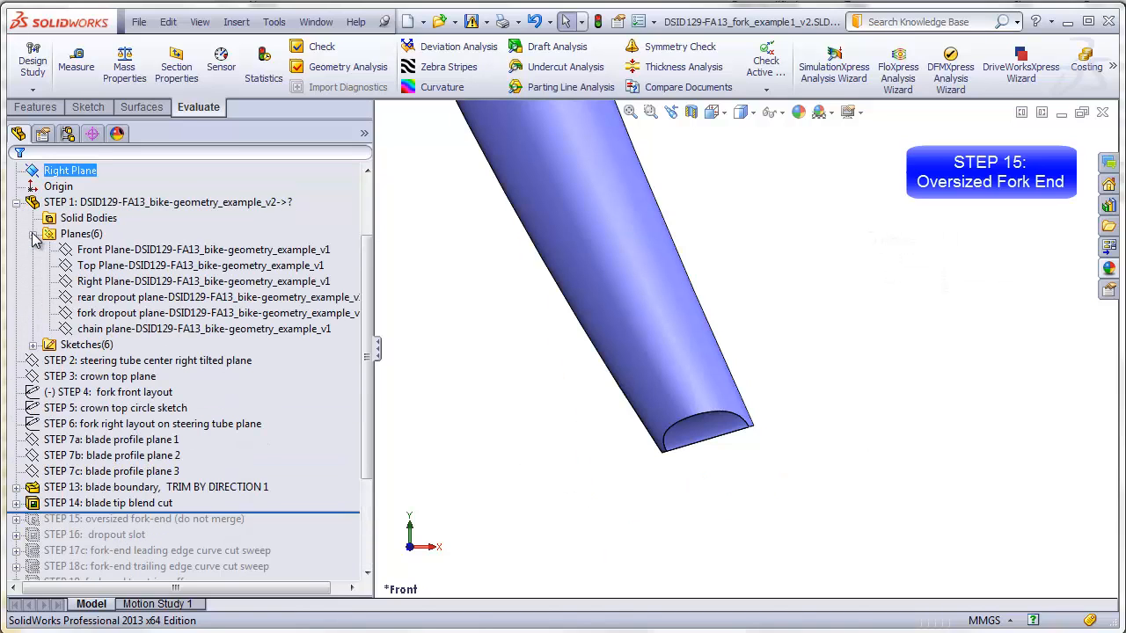
{"action": "left_click", "coordinate": [172, 204]}
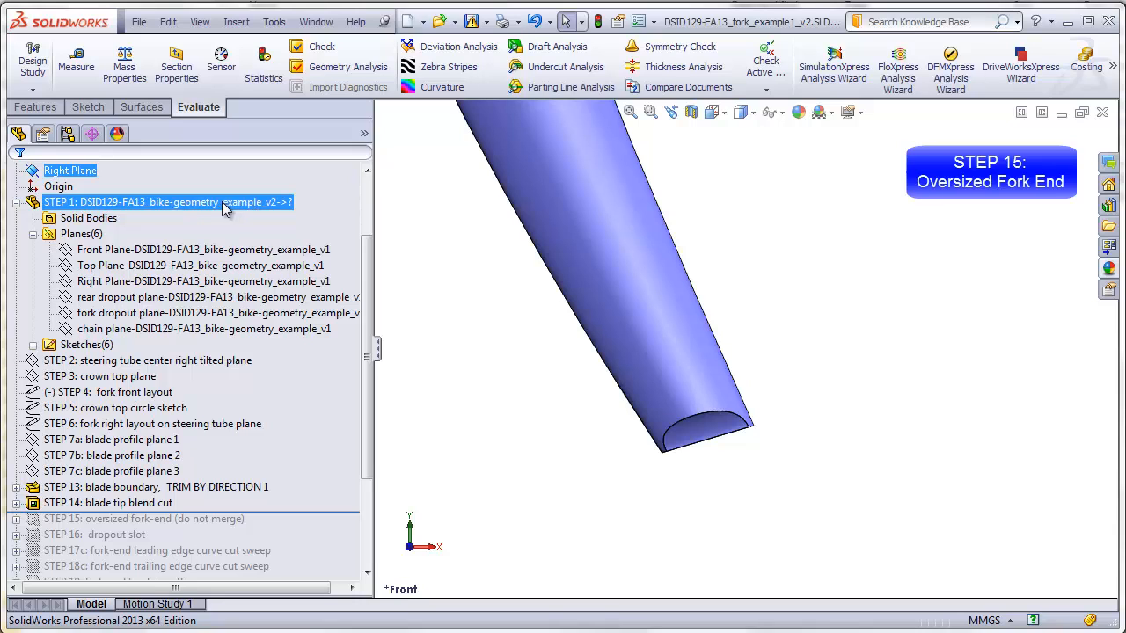
{"action": "left_click", "coordinate": [130, 314]}
{"action": "left_click", "coordinate": [88, 107]}
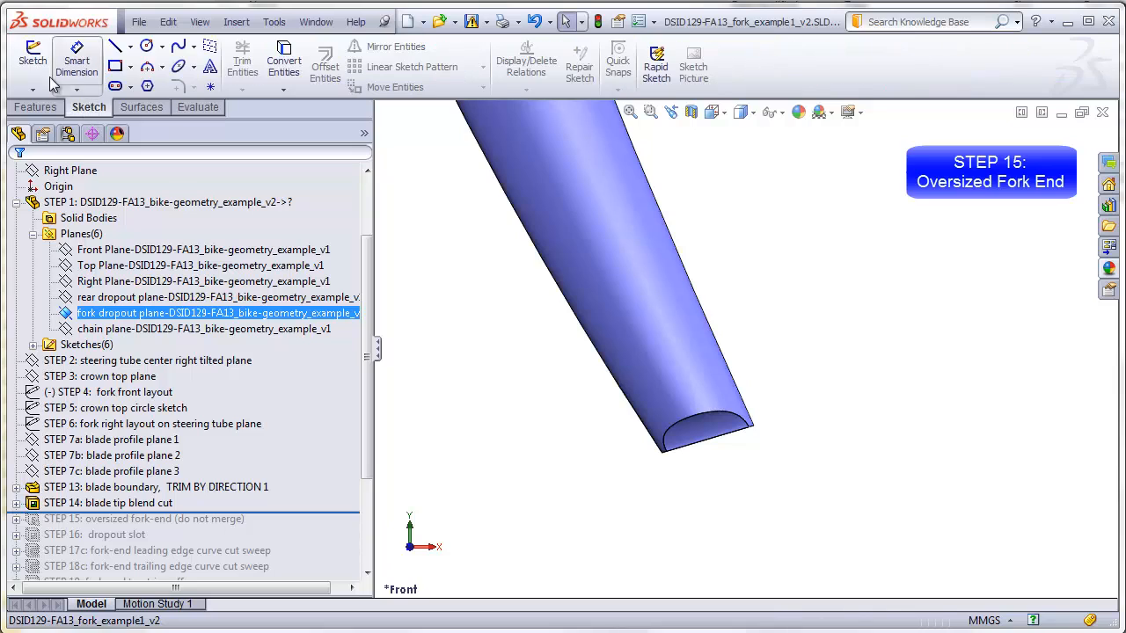
{"action": "left_click", "coordinate": [33, 54]}
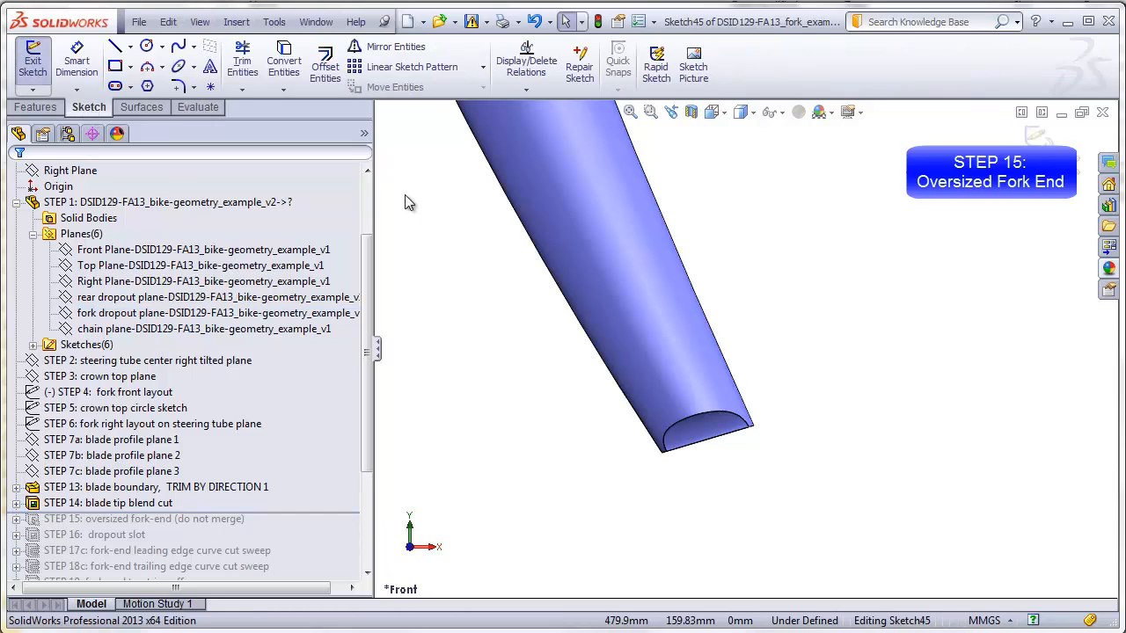
Show the STEP 4 fork front layout sketch in the model.
{"action": "left_click", "coordinate": [158, 392]}
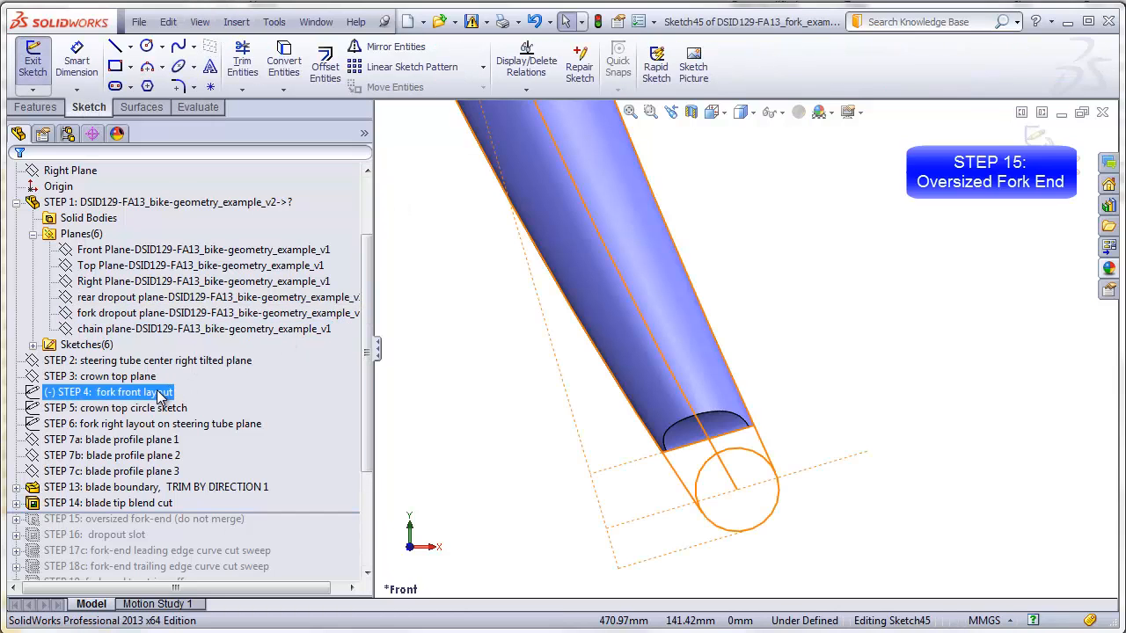
{"action": "right_click", "coordinate": [159, 392]}
{"action": "left_click", "coordinate": [169, 366]}
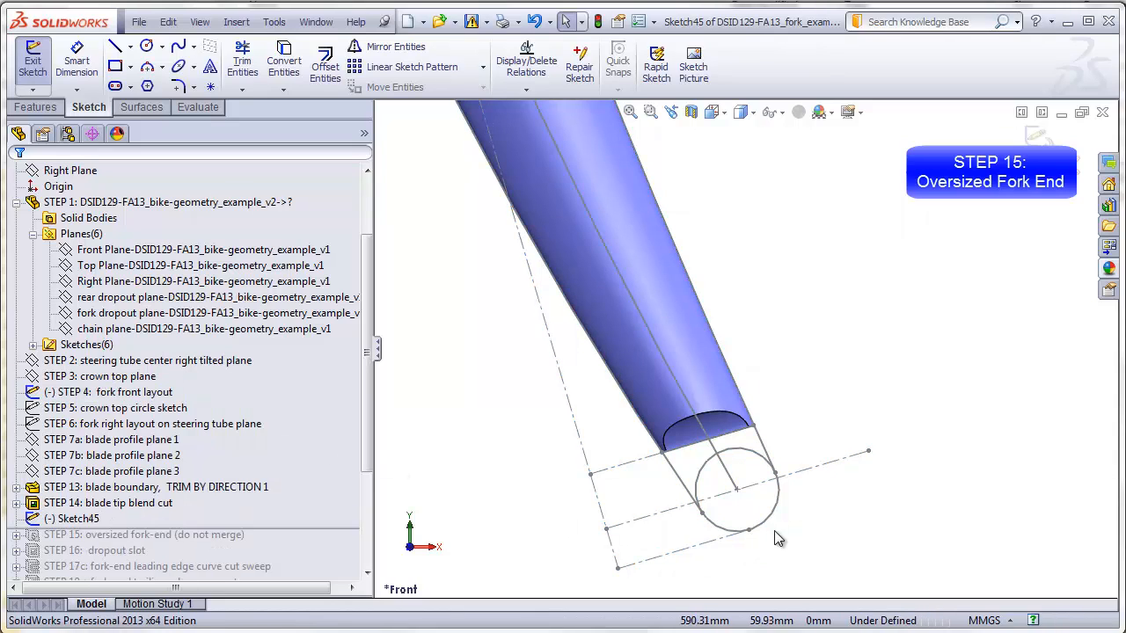
Convert the layout's two blade side curves and tip circle, plus the blade's end edge, into entities of the current sketch.
{"action": "scroll", "coordinate": [605, 491], "scroll_direction": "down", "scroll_amount": 3}
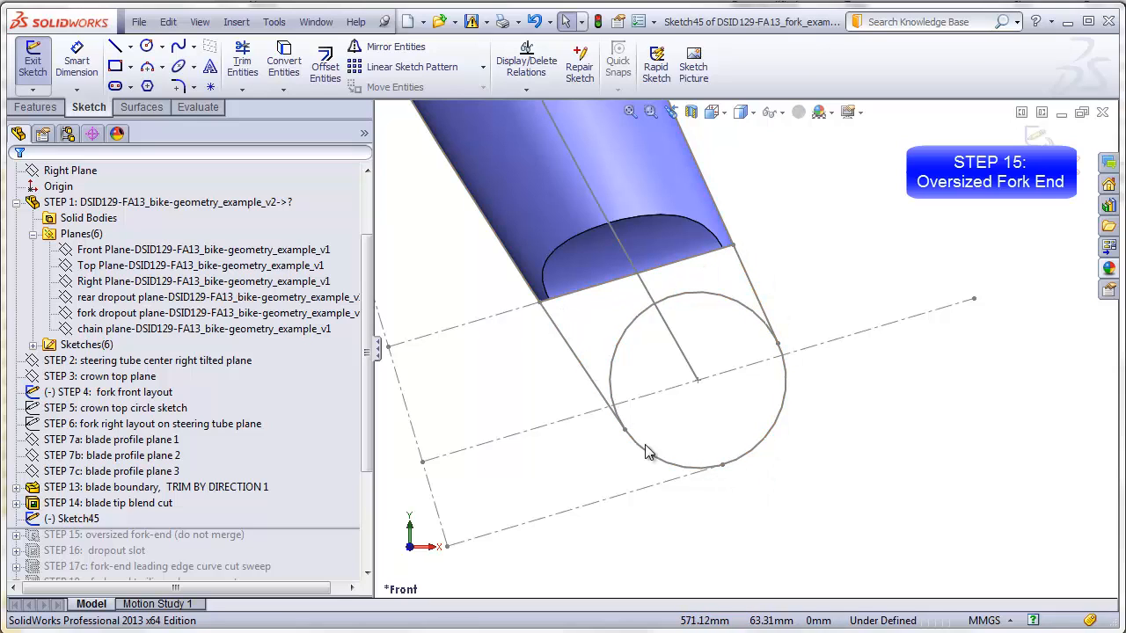
{"action": "left_click", "coordinate": [282, 75]}
{"action": "left_click", "coordinate": [748, 280]}
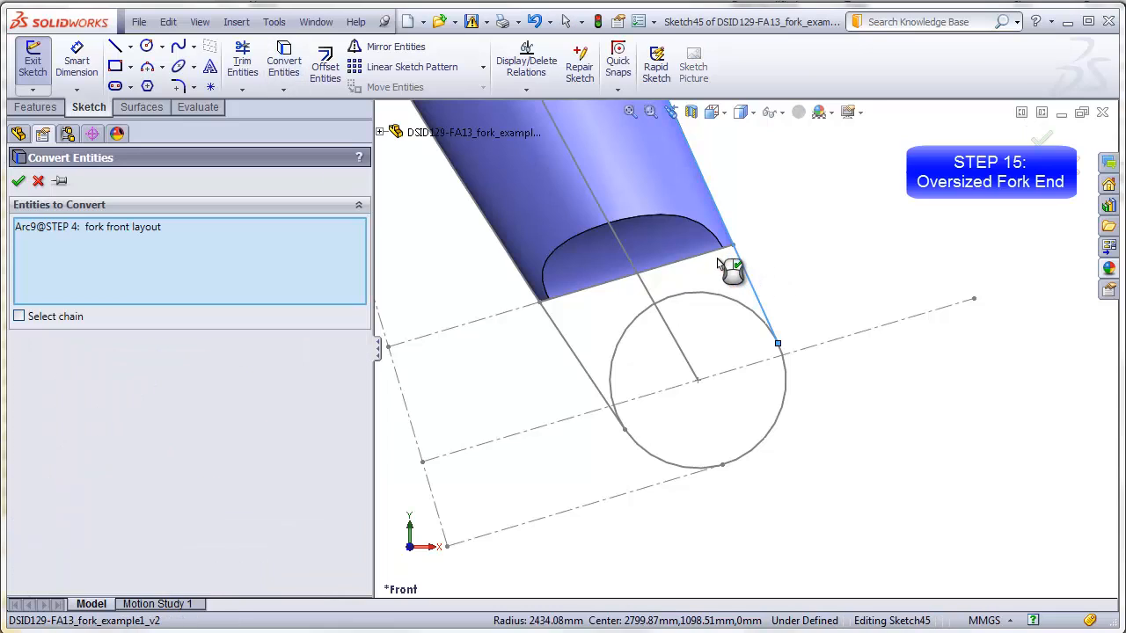
{"action": "left_click", "coordinate": [783, 371]}
{"action": "left_click", "coordinate": [580, 363]}
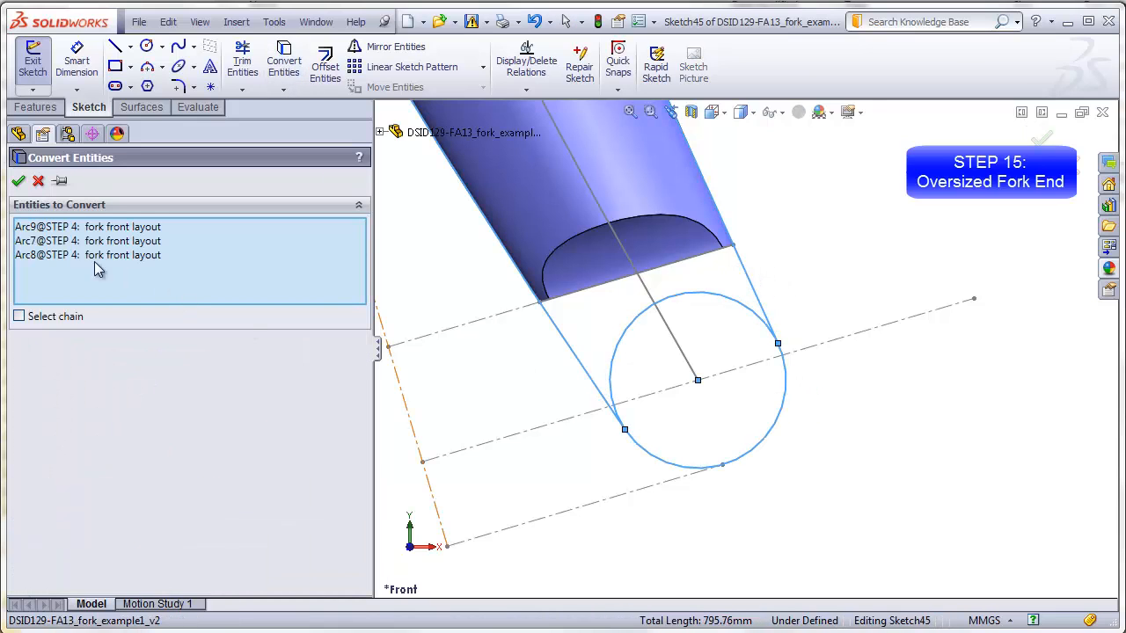
{"action": "left_click", "coordinate": [18, 181]}
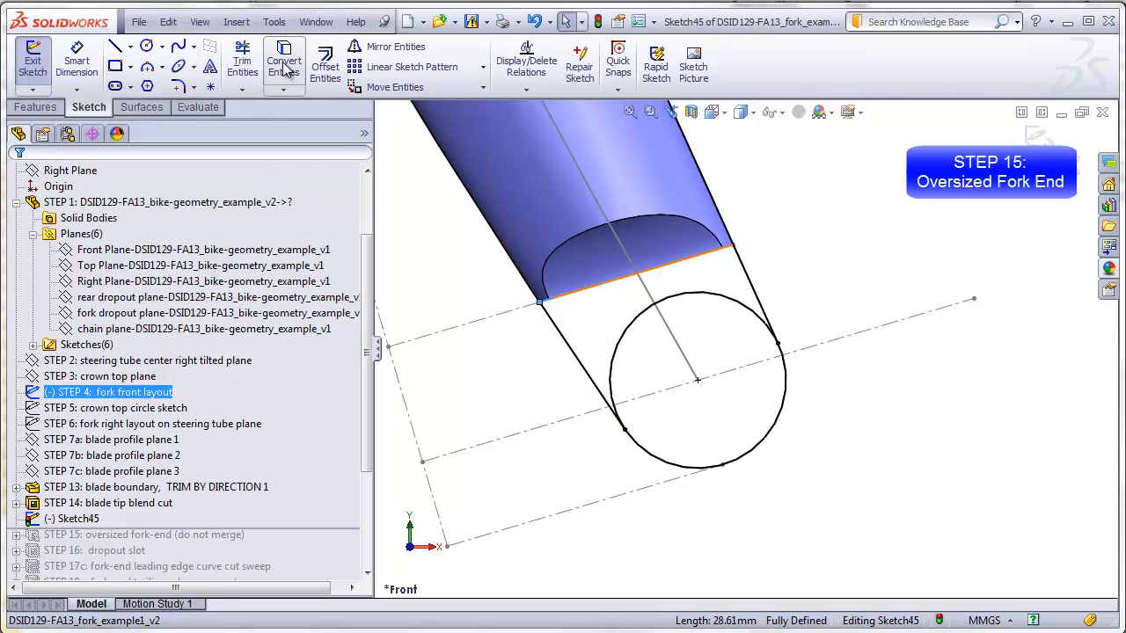
Trim away the upper part of the converted circle between the two side curves, leaving a closed fork-end outline.
{"action": "left_click", "coordinate": [242, 62]}
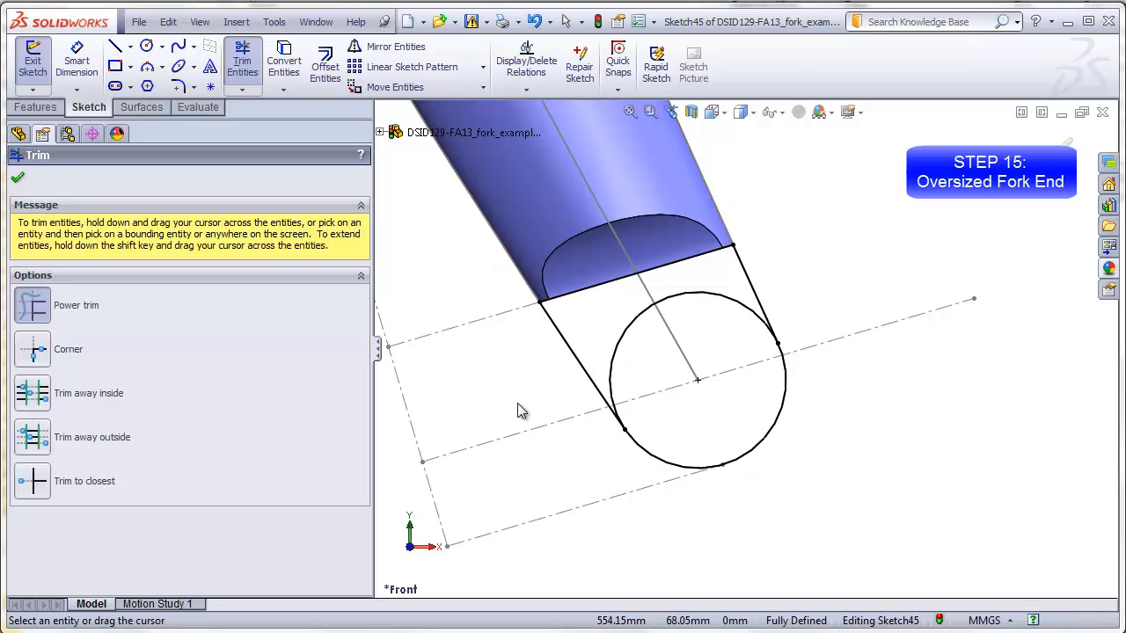
{"action": "left_click_drag", "start_coordinate": [711, 305], "coordinate": [703, 365]}
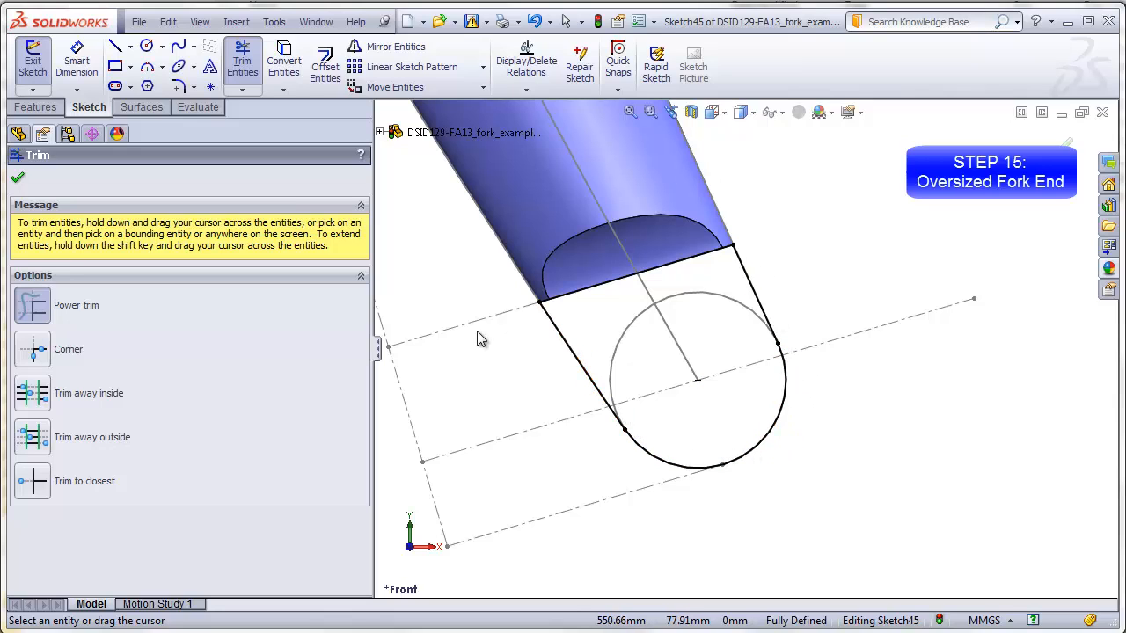
{"action": "left_click", "coordinate": [19, 181]}
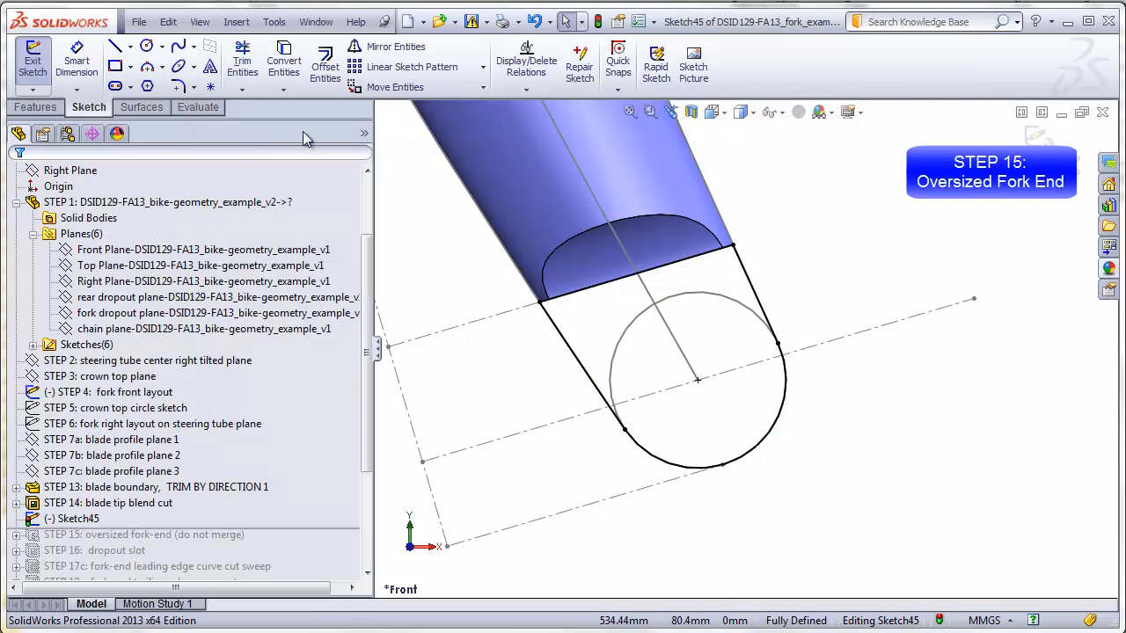
Offset the whole closed fork-end outline outward by 1 mm.
{"action": "left_click", "coordinate": [325, 64]}
{"action": "left_click", "coordinate": [744, 275]}
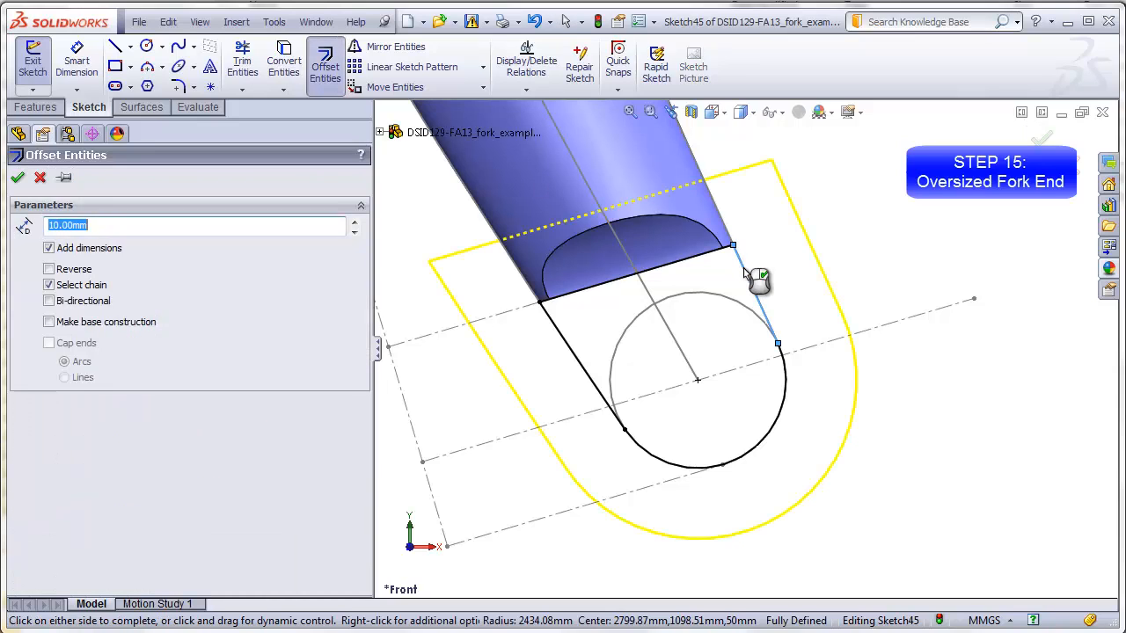
{"action": "left_click", "coordinate": [103, 229]}
{"action": "type", "text": "1"}
{"action": "key", "text": "Return"}
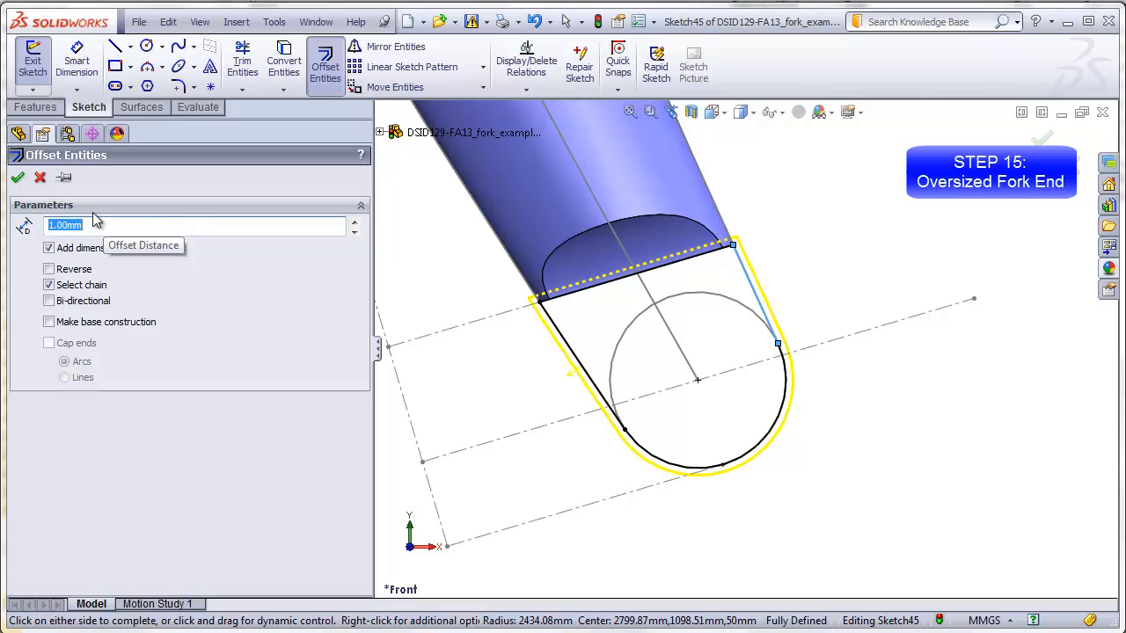
{"action": "left_click", "coordinate": [17, 177]}
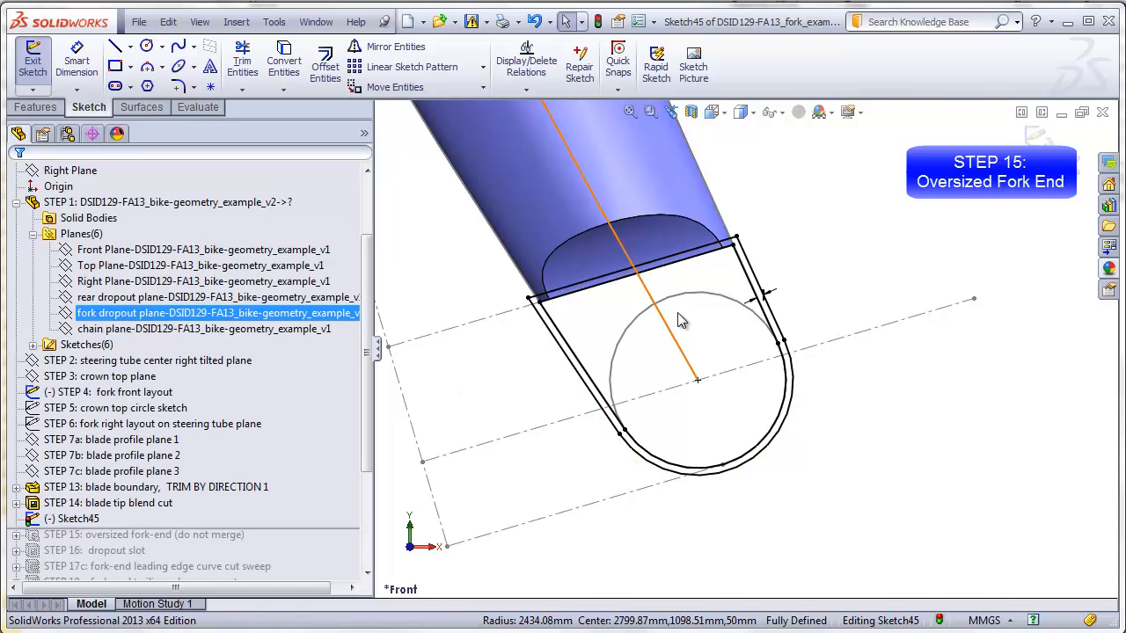
Delete the offset copy of the line along the blade's end edge.
{"action": "scroll", "coordinate": [675, 305], "scroll_direction": "down", "scroll_amount": 3}
{"action": "left_click", "coordinate": [635, 255]}
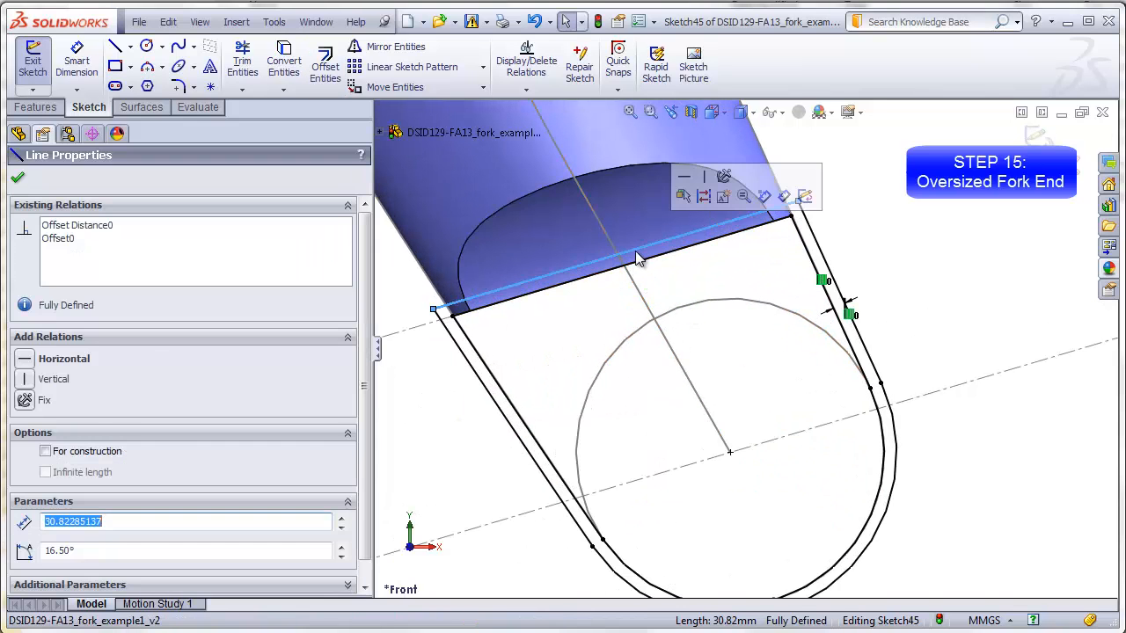
{"action": "key", "text": "Delete"}
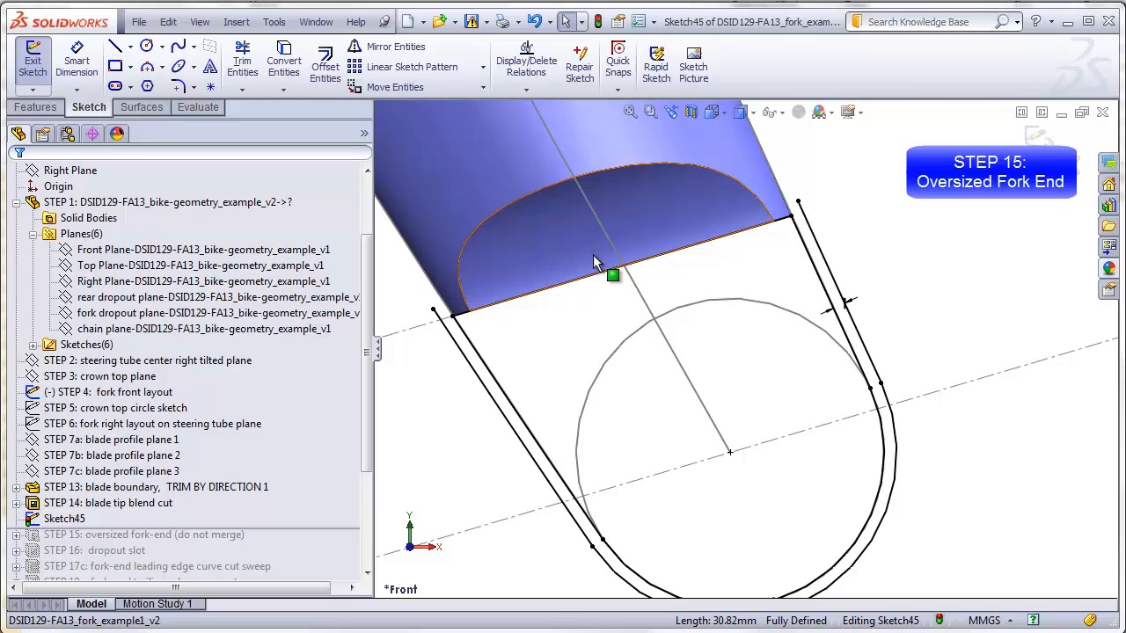
Convert the inner outline, made up of the blade-end line, both side curves and the bottom arc, to construction geometry.
{"action": "left_click", "coordinate": [552, 294]}
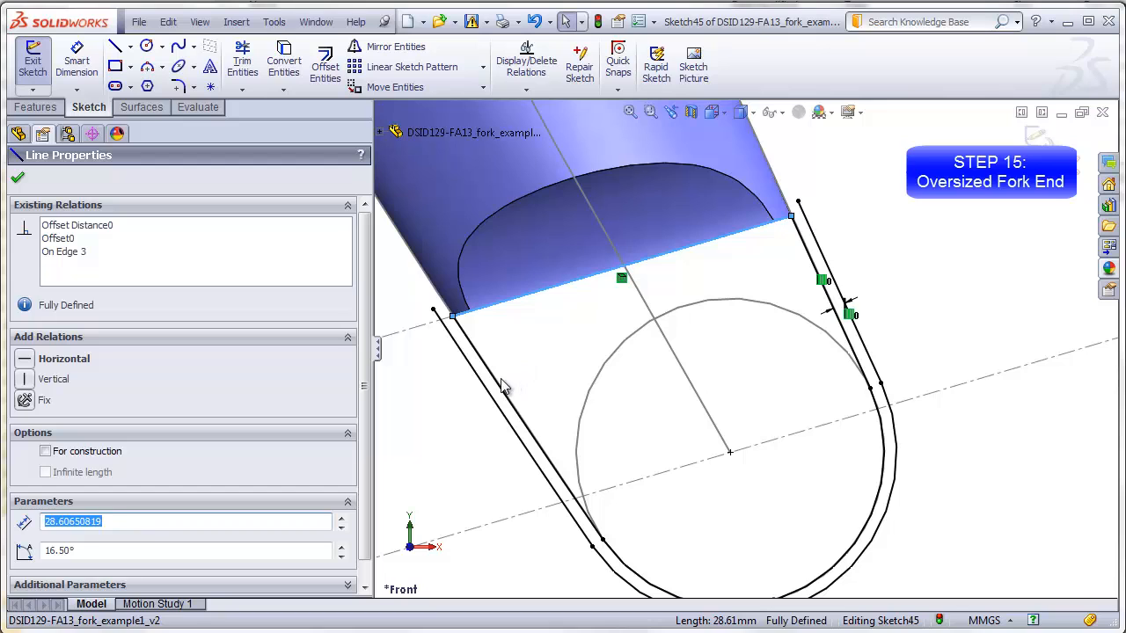
{"action": "left_click", "coordinate": [562, 444], "text": "ctrl"}
{"action": "left_click", "coordinate": [622, 563], "text": "ctrl"}
{"action": "left_click", "coordinate": [839, 343], "text": "ctrl"}
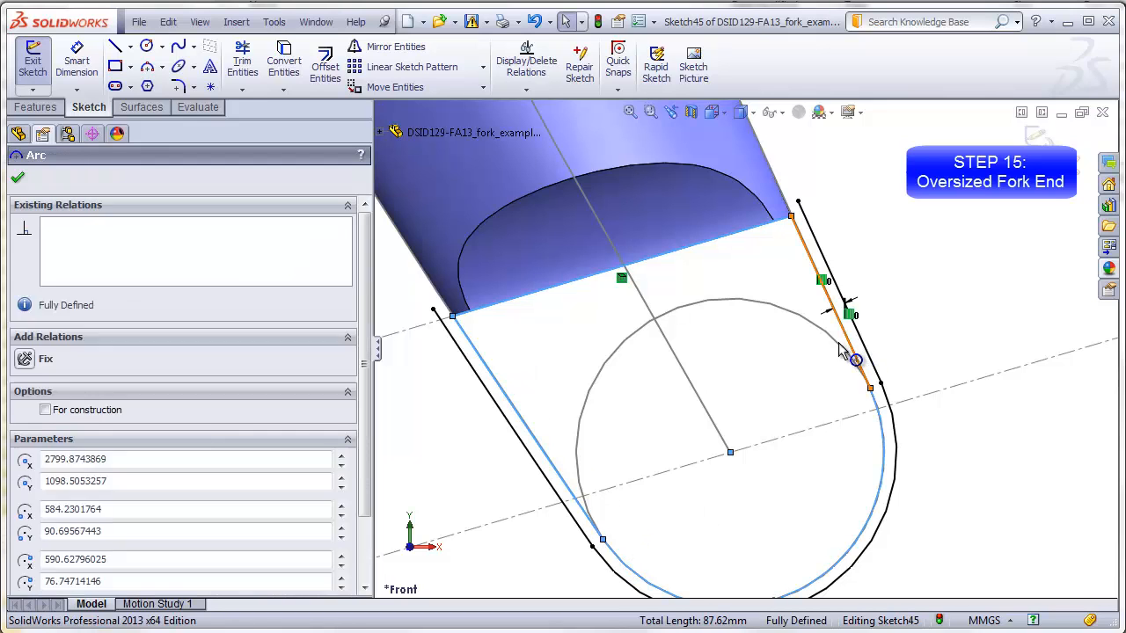
{"action": "left_click", "coordinate": [42, 509]}
{"action": "left_click", "coordinate": [936, 195]}
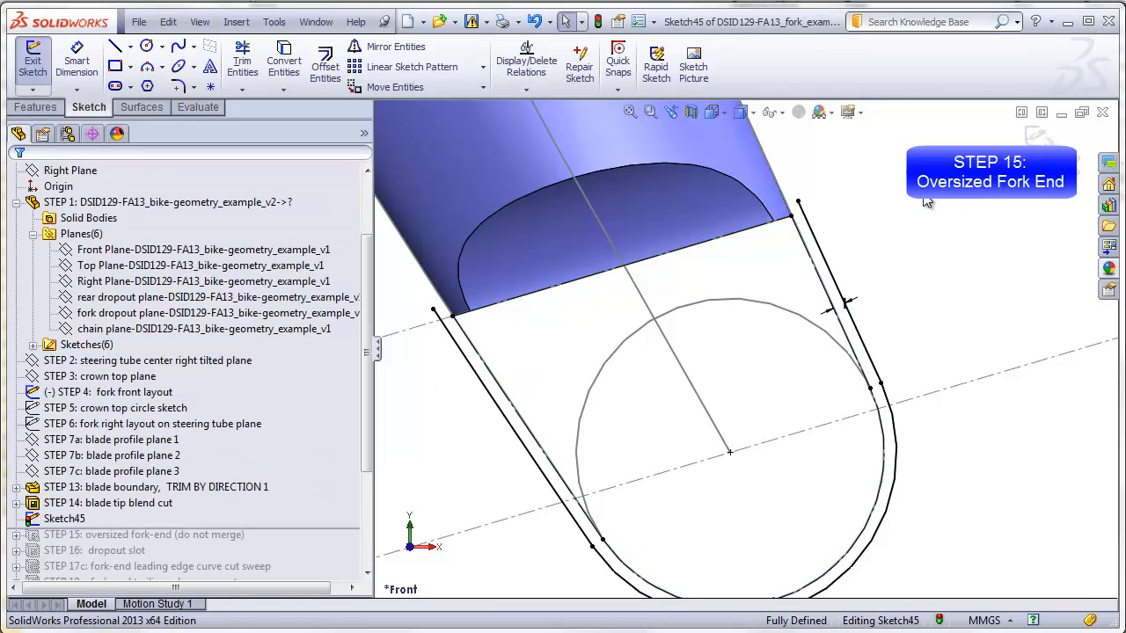
Extend the blade-end line to both offset side curves and trim off the curve ends that overhang it.
{"action": "left_click", "coordinate": [243, 90]}
{"action": "left_click", "coordinate": [264, 107]}
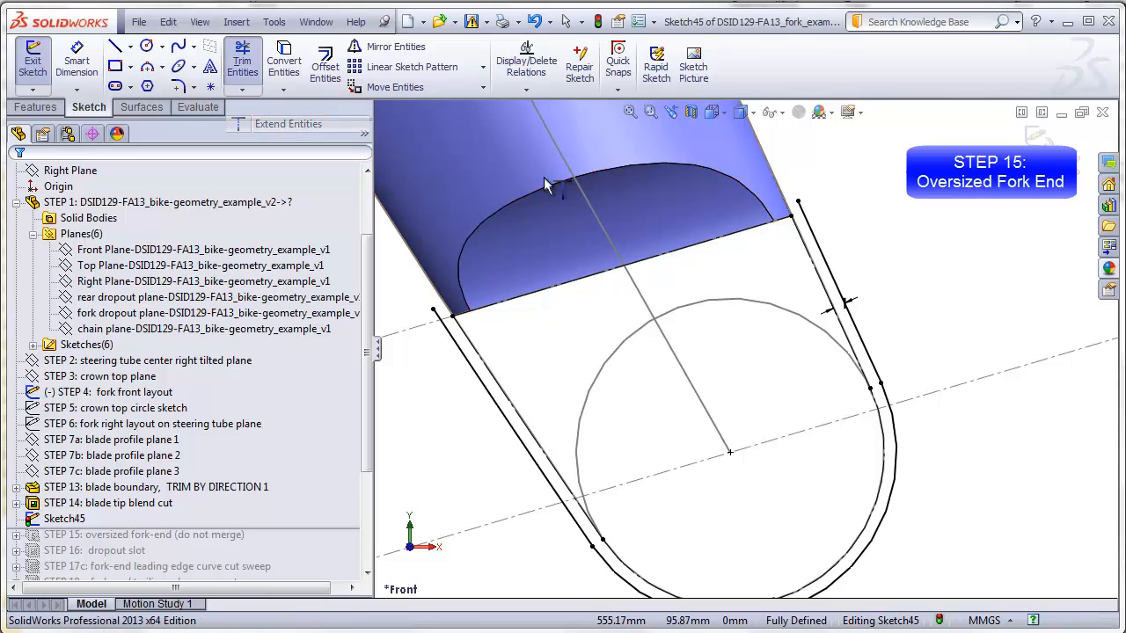
{"action": "left_click", "coordinate": [774, 224]}
{"action": "left_click", "coordinate": [489, 306]}
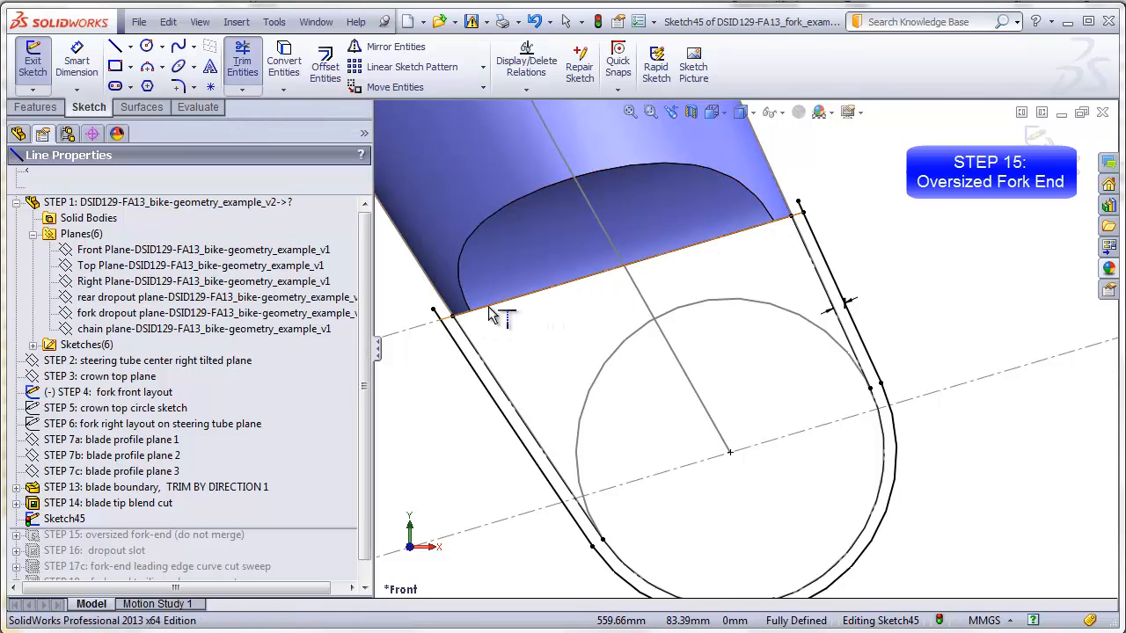
{"action": "left_click", "coordinate": [241, 62]}
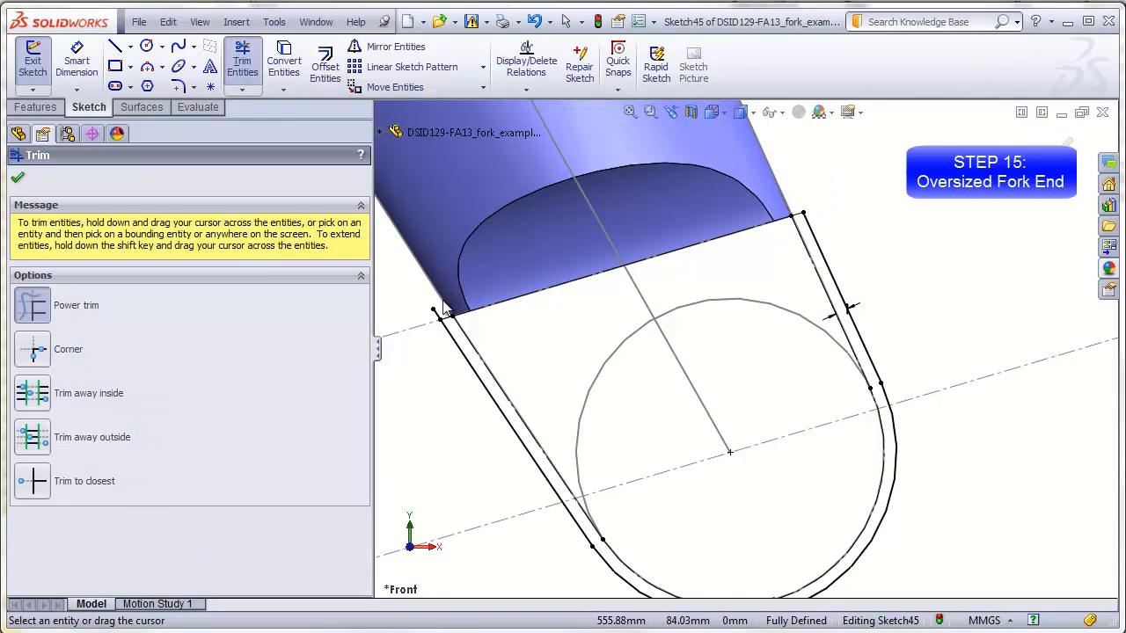
{"action": "key", "text": "Escape"}
Turn the extended blade-end line back from construction into solid profile geometry.
{"action": "left_click", "coordinate": [682, 253]}
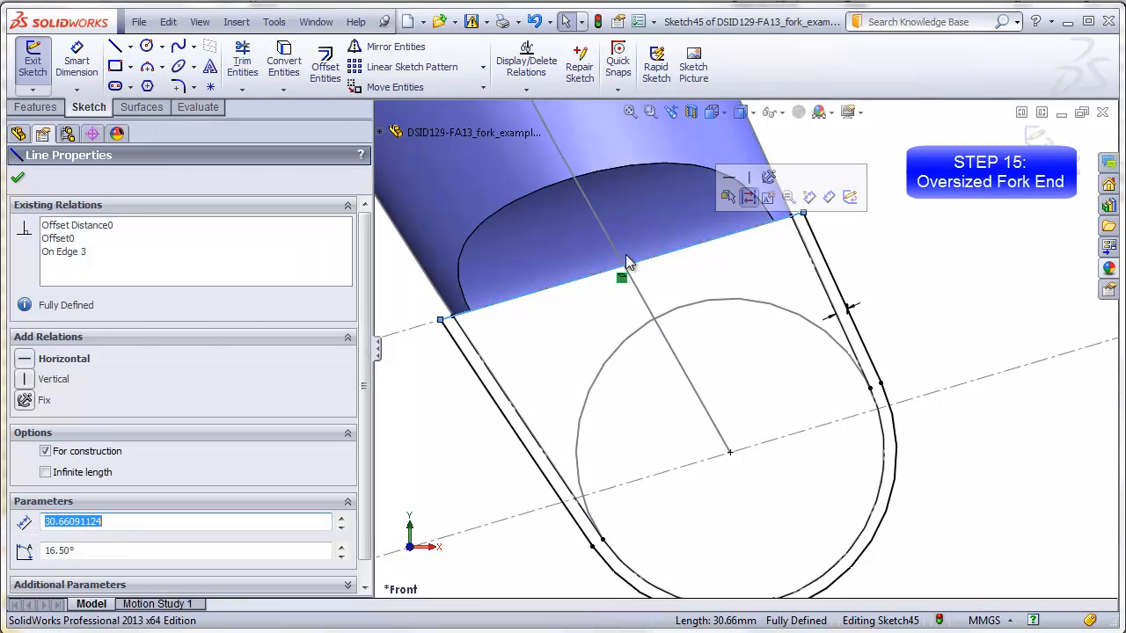
{"action": "left_click", "coordinate": [47, 450]}
{"action": "left_click", "coordinate": [427, 375]}
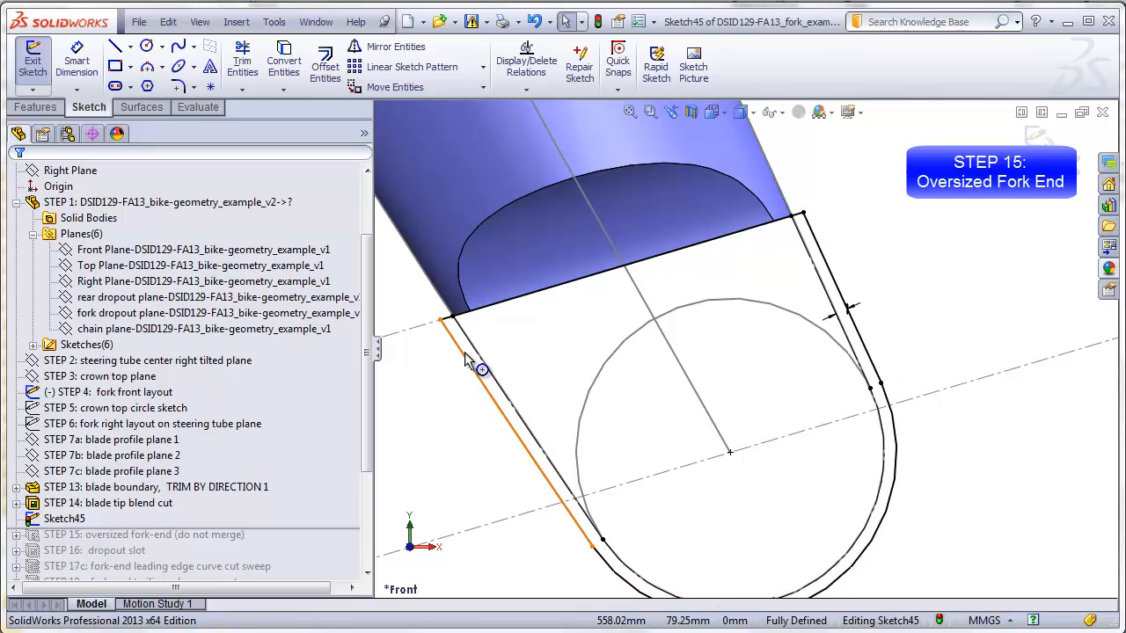
Show the STEP 6 fork right layout sketch as an extrusion reference beside the fork-end profile.
{"action": "scroll", "coordinate": [589, 473], "scroll_direction": "up", "scroll_amount": 3}
{"action": "mouse_move", "coordinate": [591, 472]}
{"action": "middle_mouse_down"}
{"action": "mouse_move", "coordinate": [581, 464]}
{"action": "mouse_move", "coordinate": [536, 495]}
{"action": "mouse_move", "coordinate": [540, 504]}
{"action": "middle_mouse_up"}
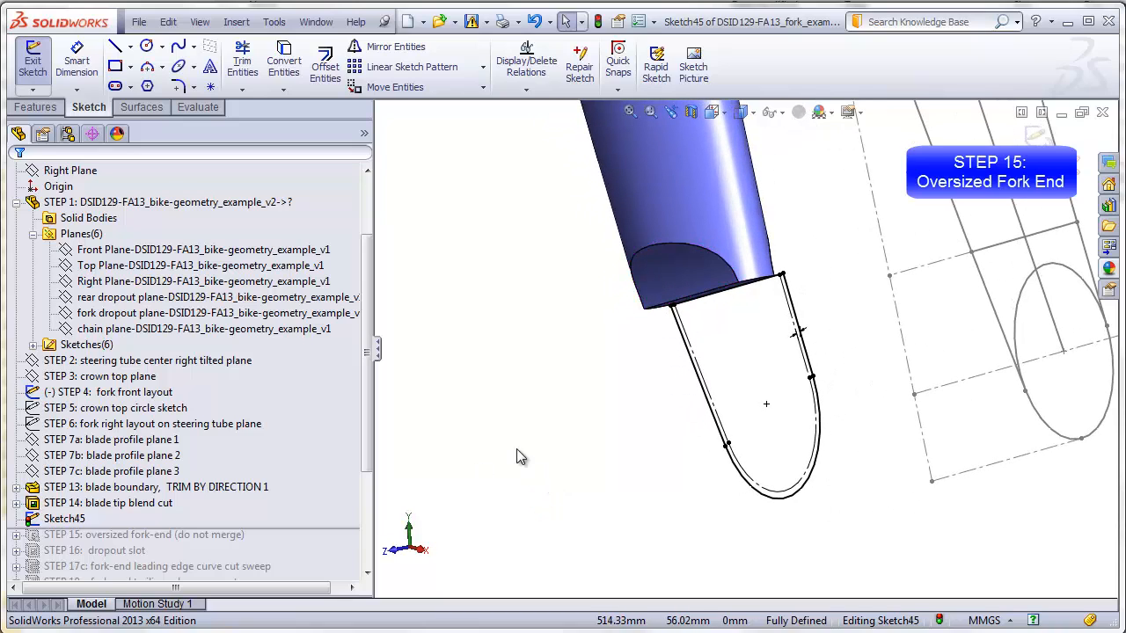
{"action": "right_click", "coordinate": [229, 427]}
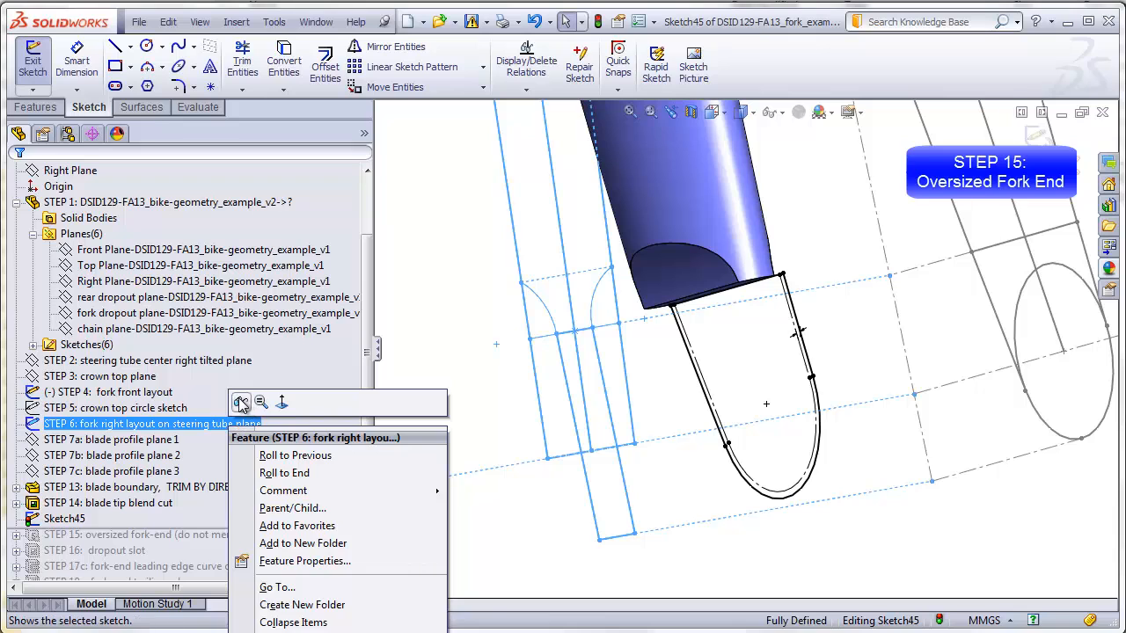
{"action": "left_click", "coordinate": [240, 402]}
{"action": "middle_click_drag", "start_coordinate": [740, 359], "coordinate": [674, 381]}
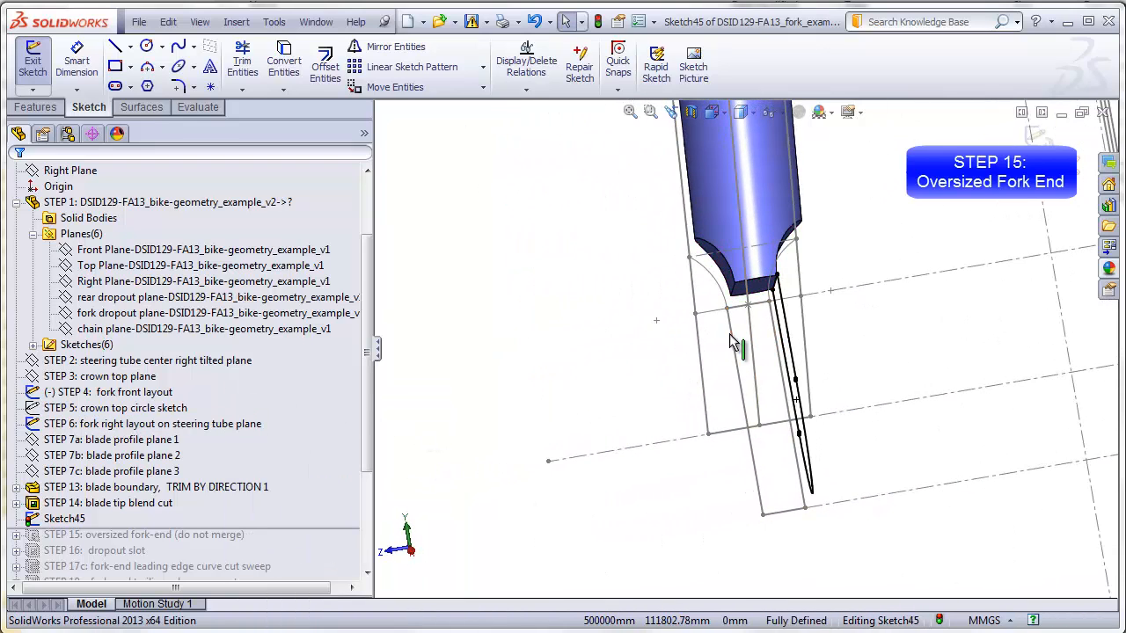
{"action": "middle_click_drag", "start_coordinate": [628, 369], "coordinate": [655, 380]}
Extrude the fork-end profile as a boss up to the lower outer vertex of the STEP 6 layout, without merging the result.
{"action": "left_click", "coordinate": [36, 106]}
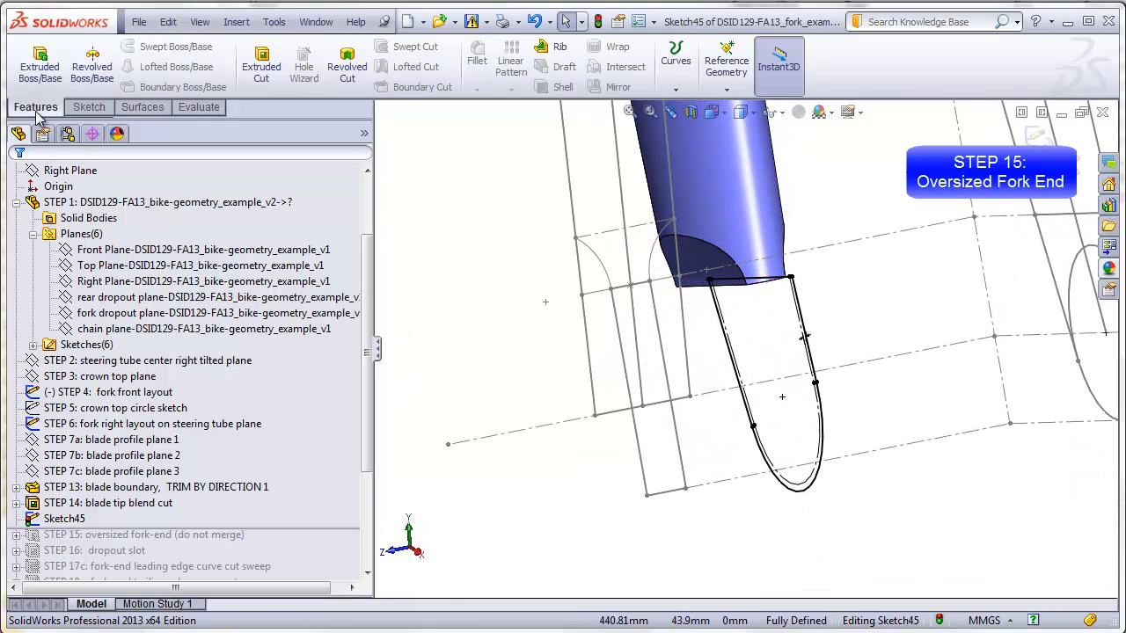
{"action": "left_click", "coordinate": [40, 62]}
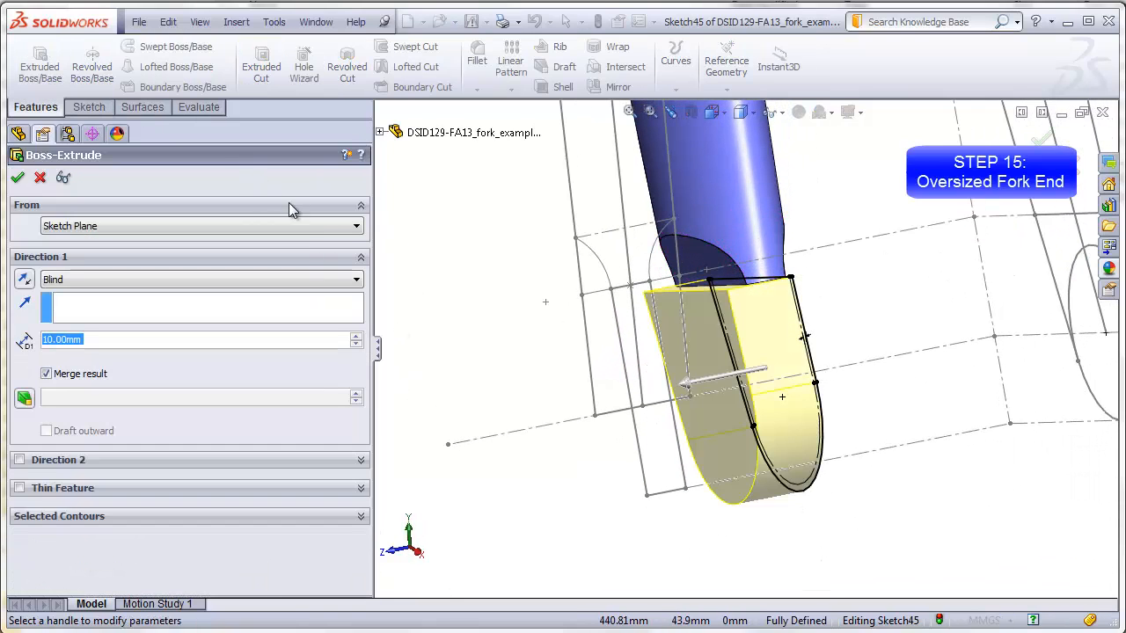
{"action": "left_click", "coordinate": [356, 280]}
{"action": "left_click", "coordinate": [111, 325]}
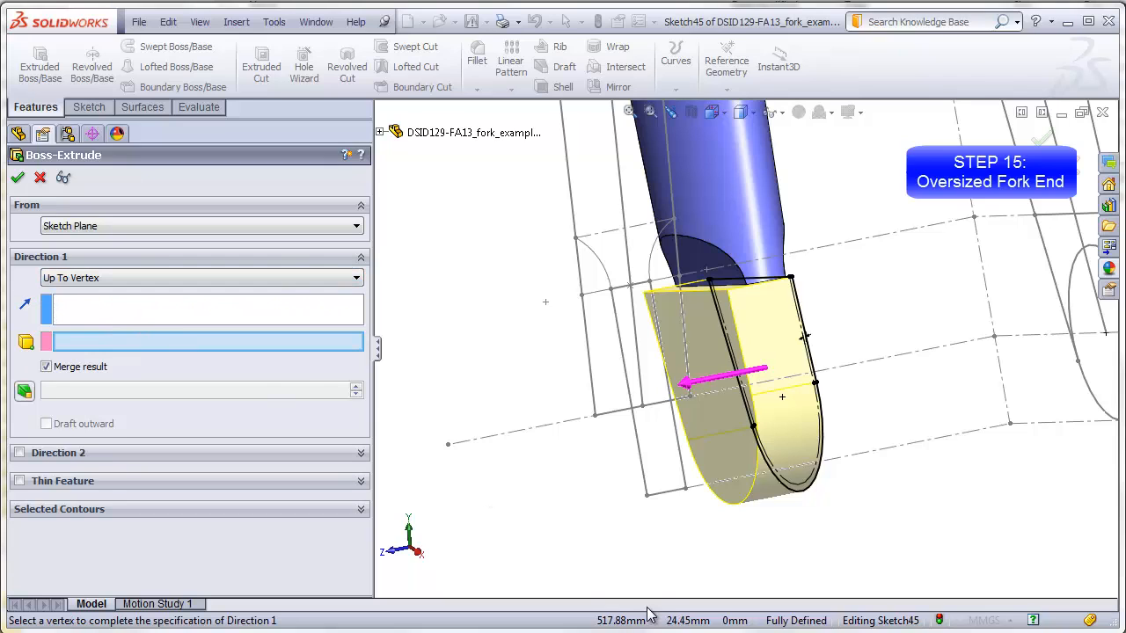
{"action": "left_click", "coordinate": [648, 498]}
{"action": "middle_click_drag", "start_coordinate": [648, 509], "coordinate": [574, 515]}
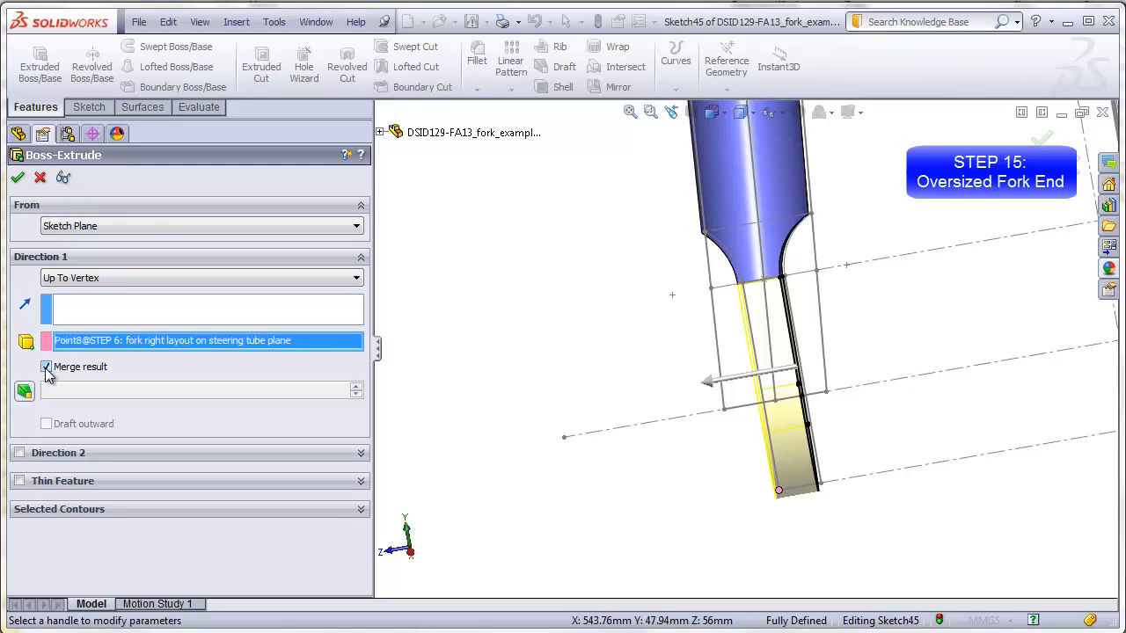
{"action": "left_click", "coordinate": [16, 177]}
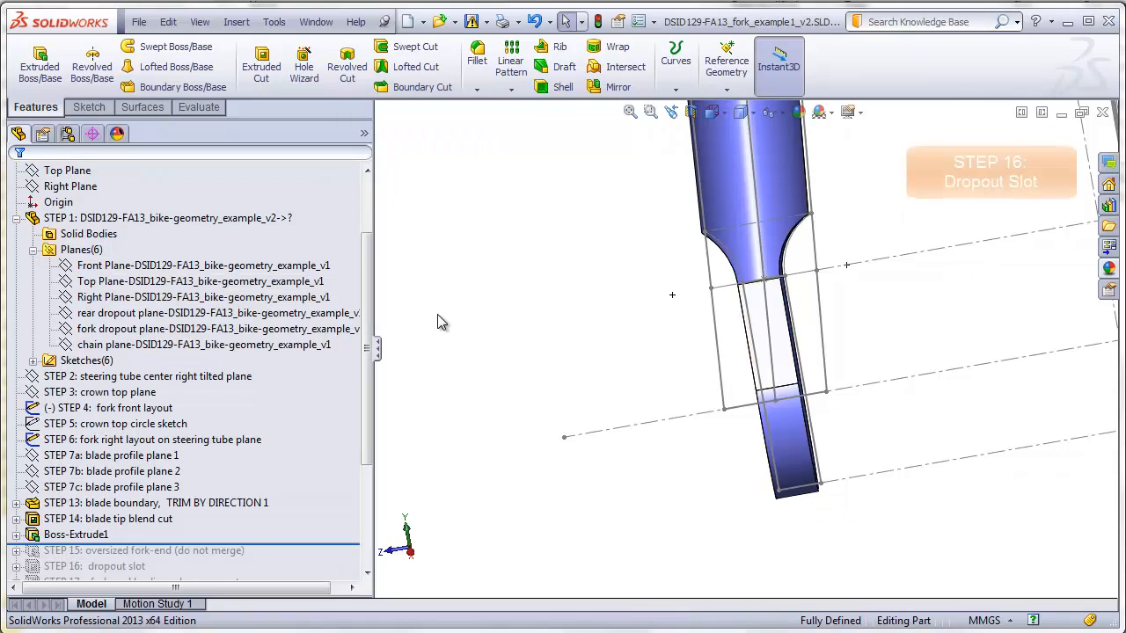
Show the fork dropout layout sketch contained in the STEP 1 bike-geometry part, with the fork end in front view.
{"action": "middle_click_drag", "start_coordinate": [443, 323], "coordinate": [565, 314]}
{"action": "left_click", "coordinate": [246, 346]}
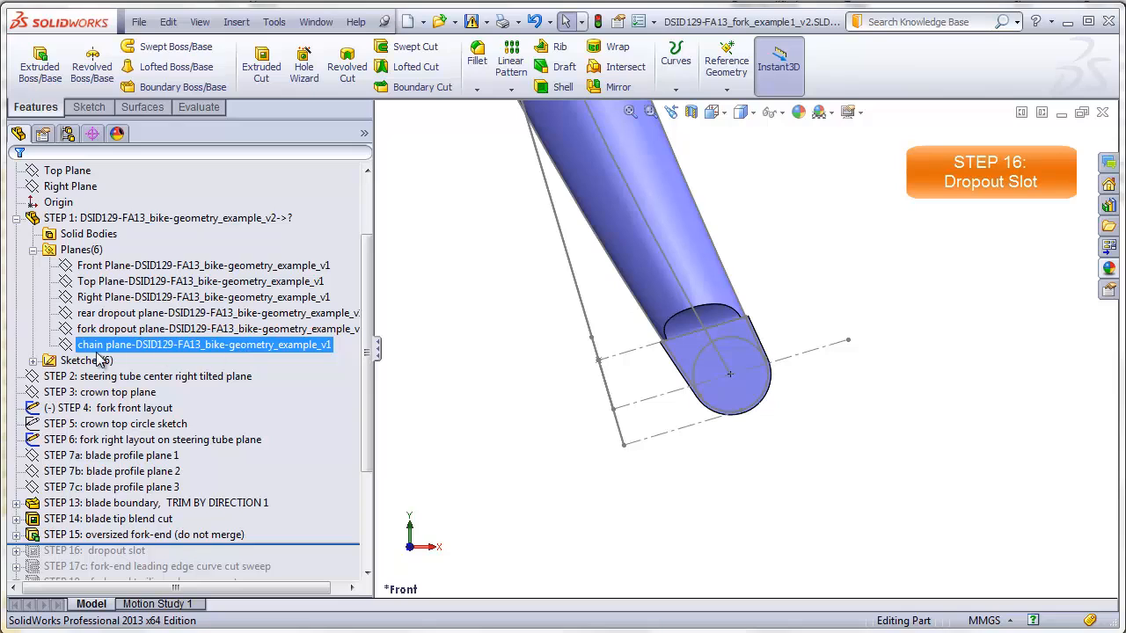
{"action": "left_click", "coordinate": [33, 361]}
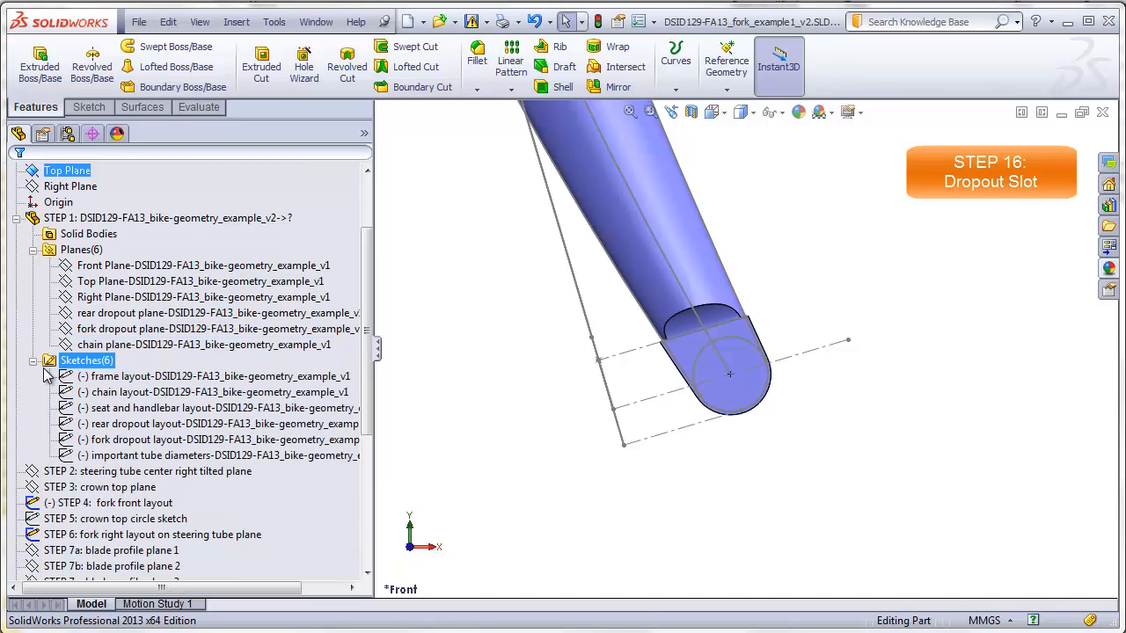
{"action": "right_click", "coordinate": [173, 449]}
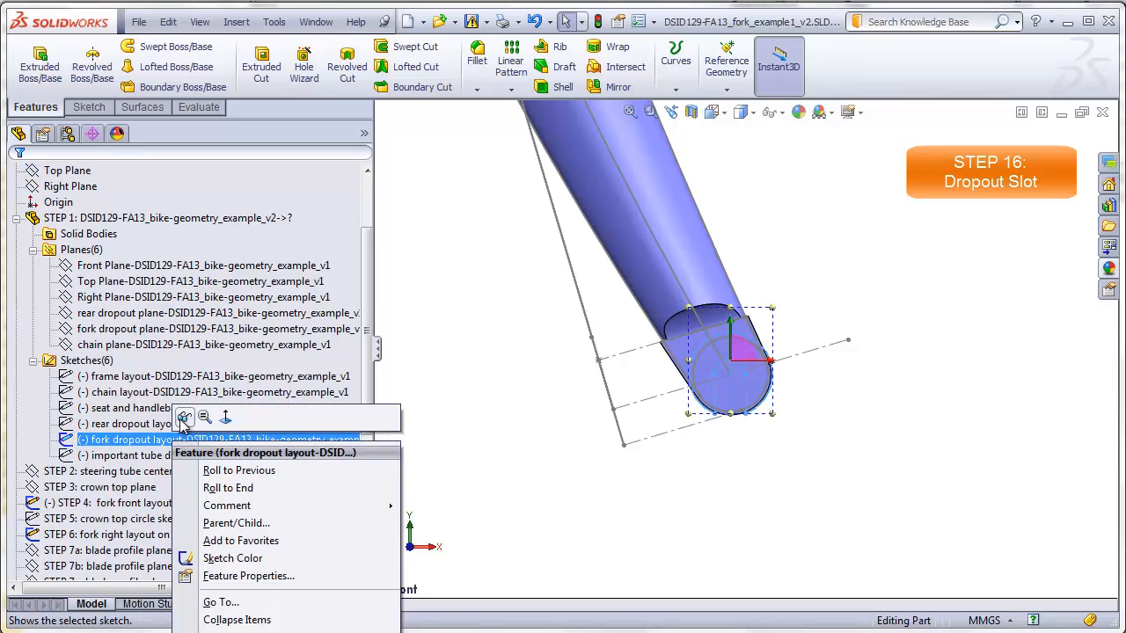
{"action": "left_click", "coordinate": [168, 420]}
{"action": "scroll", "coordinate": [754, 394], "scroll_direction": "down", "scroll_amount": 4}
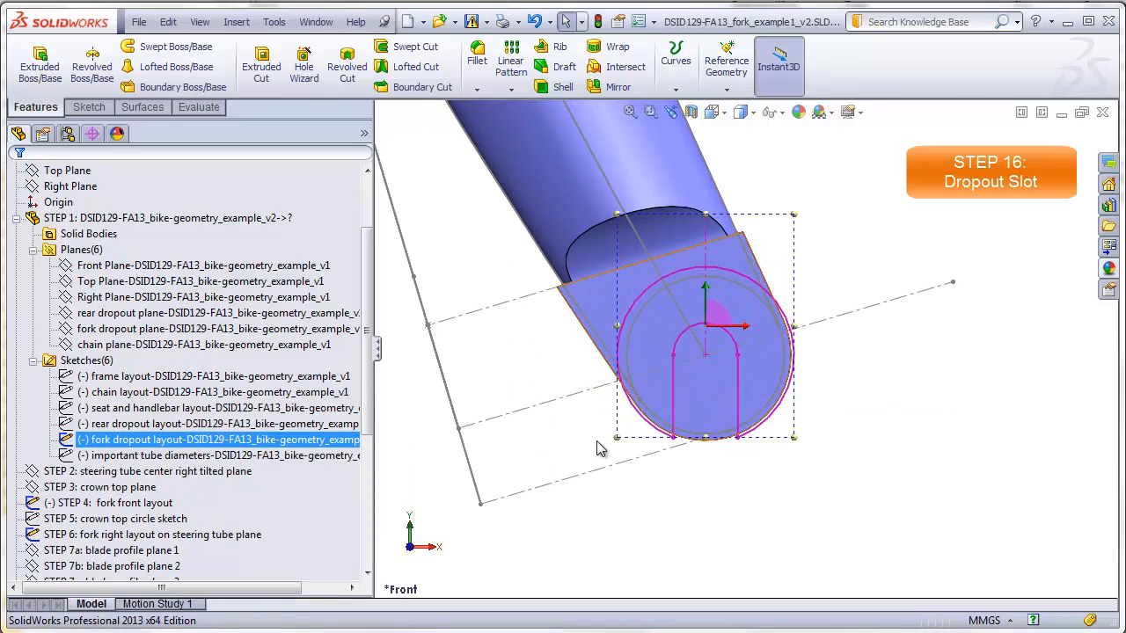
Start a sketch on the fork dropout plane and convert the dropout layout's two slot lines and connecting arc into it.
{"action": "left_click", "coordinate": [129, 330]}
{"action": "left_click", "coordinate": [72, 110]}
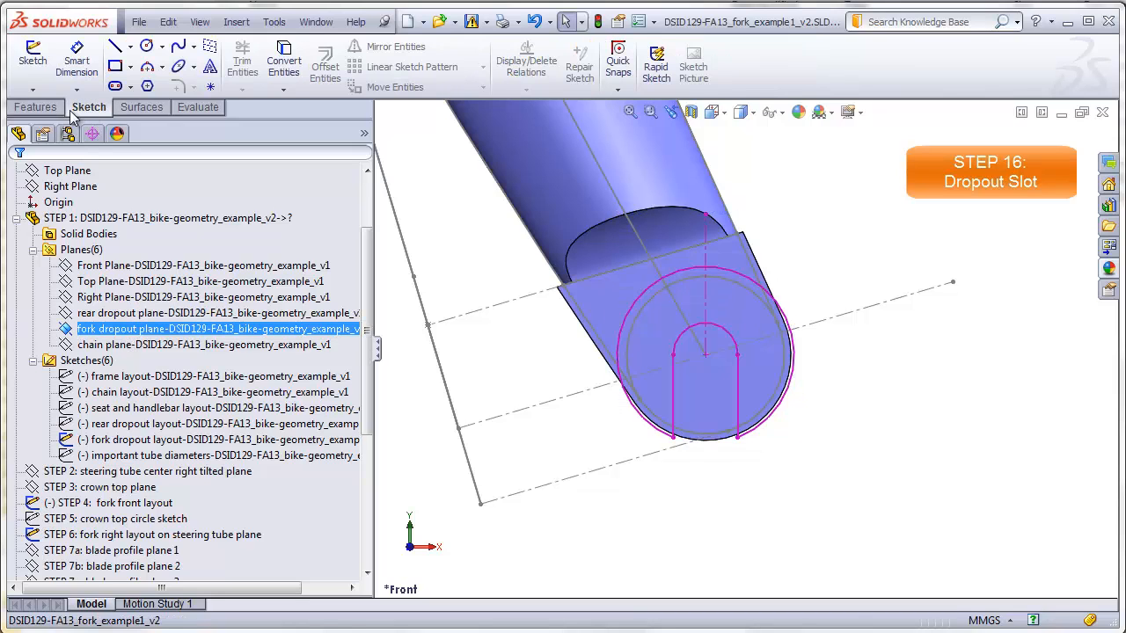
{"action": "left_click", "coordinate": [33, 63]}
{"action": "scroll", "coordinate": [692, 368], "scroll_direction": "down", "scroll_amount": 3}
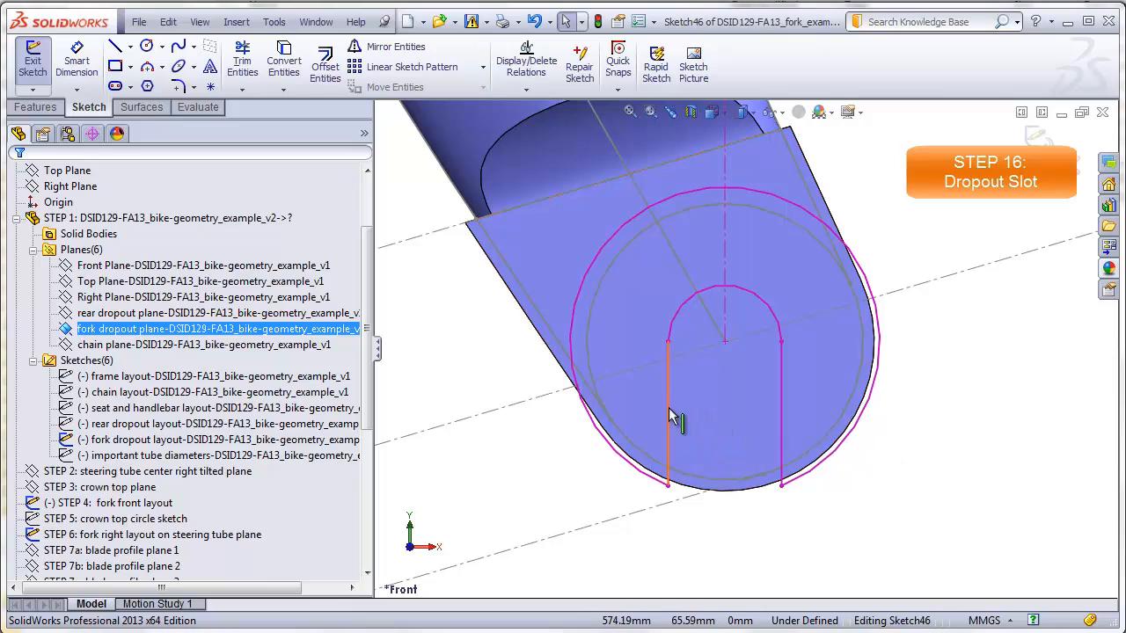
{"action": "left_click", "coordinate": [283, 61]}
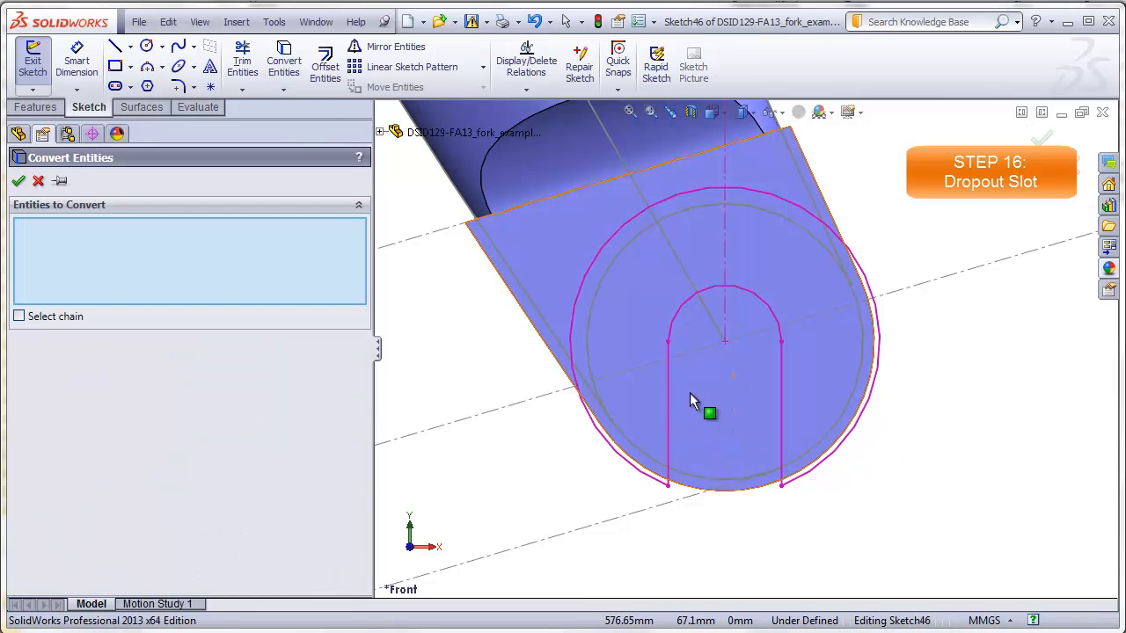
{"action": "left_click", "coordinate": [667, 395]}
{"action": "left_click", "coordinate": [690, 311]}
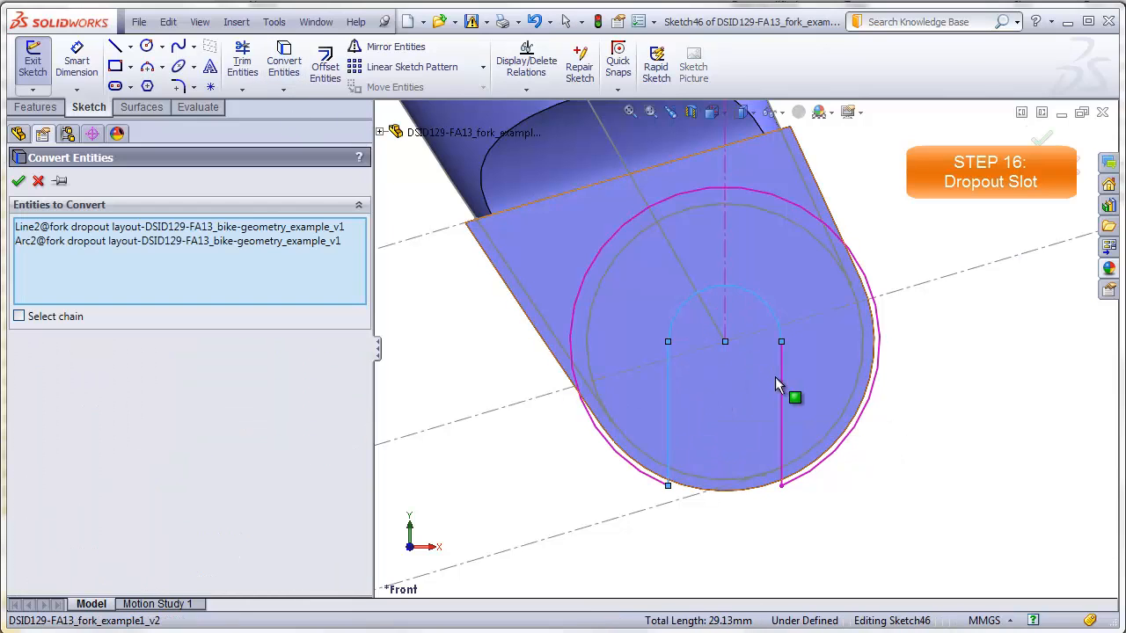
{"action": "left_click", "coordinate": [780, 386]}
{"action": "left_click", "coordinate": [19, 182]}
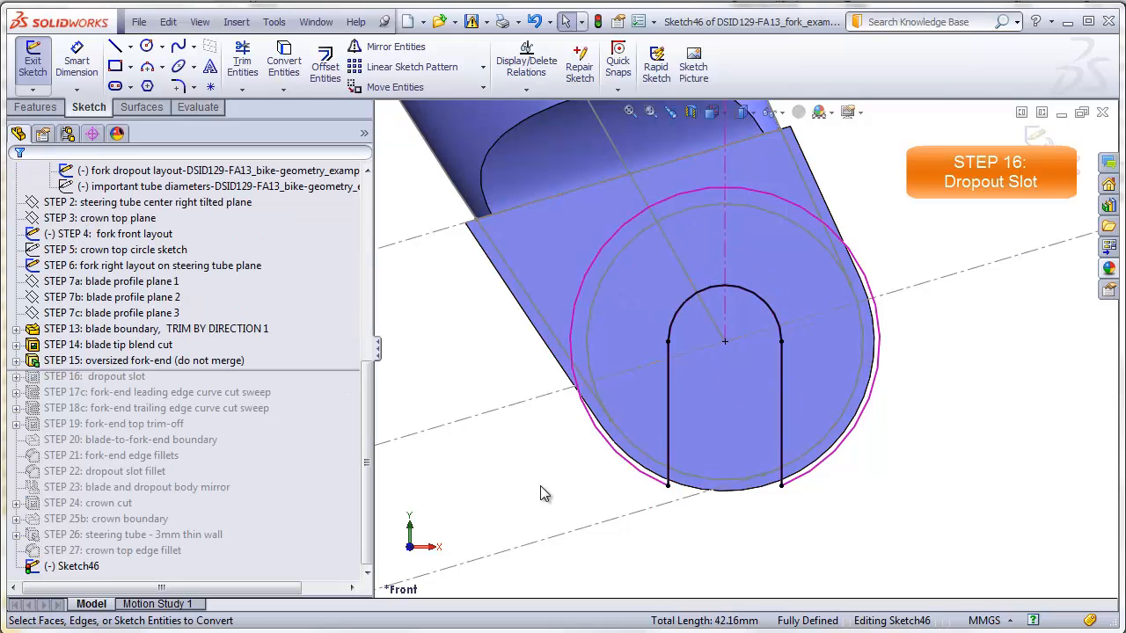
Cut-extrude the slot profile Through All in both directions, limiting the feature scope to the fork-end body.
{"action": "left_click", "coordinate": [50, 107]}
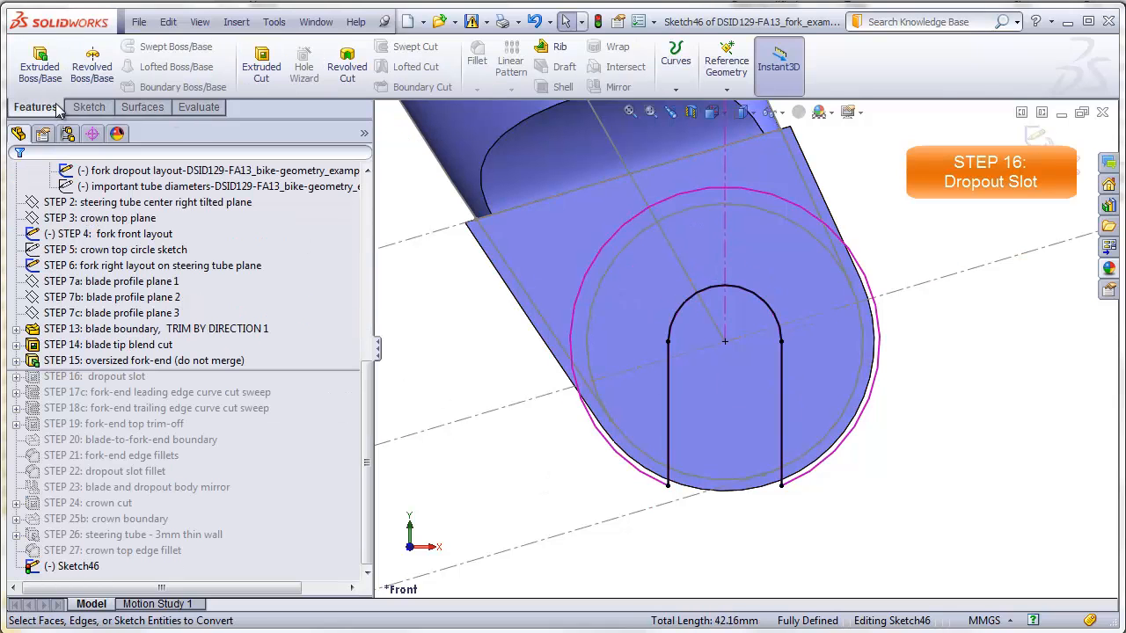
{"action": "left_click", "coordinate": [262, 66]}
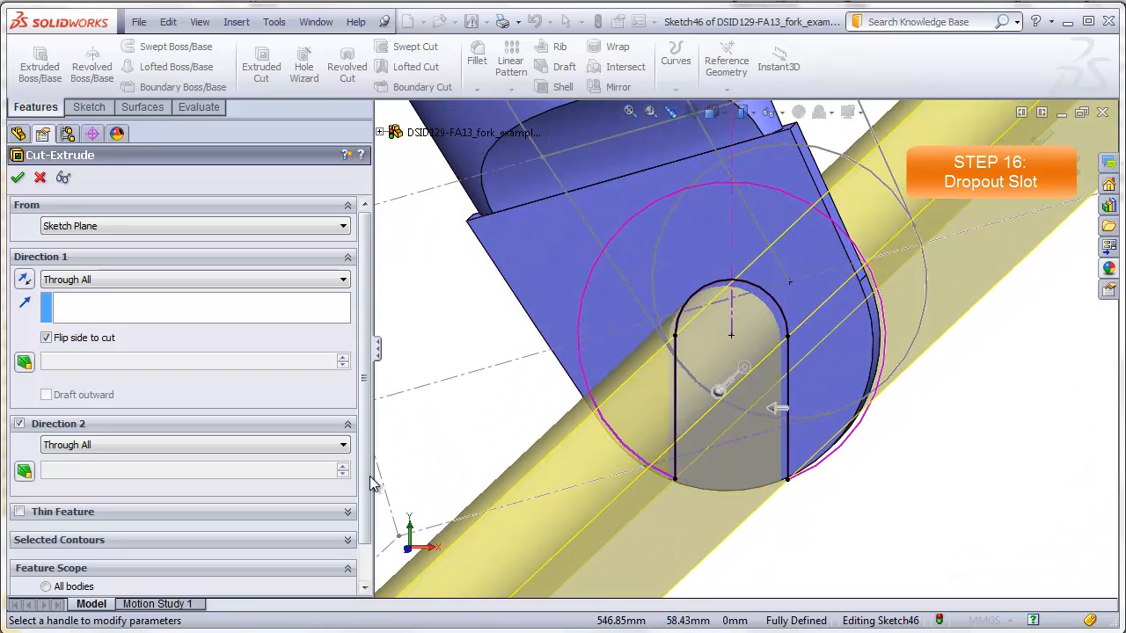
{"action": "scroll", "coordinate": [369, 482], "scroll_direction": "down", "scroll_amount": 2}
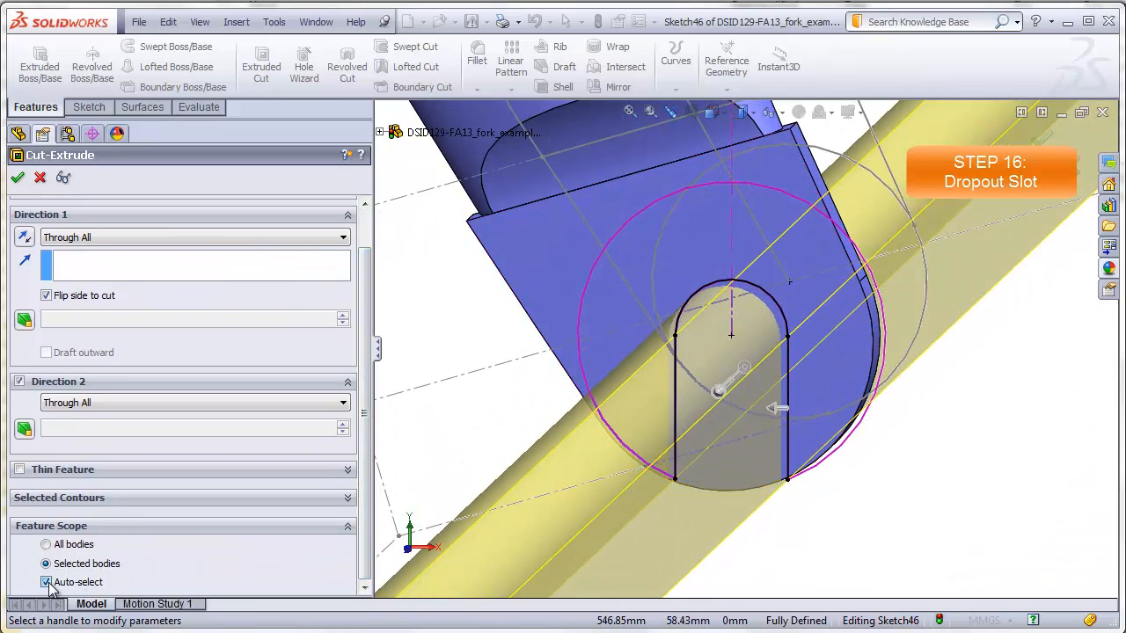
{"action": "left_click", "coordinate": [47, 582]}
{"action": "left_click", "coordinate": [546, 310]}
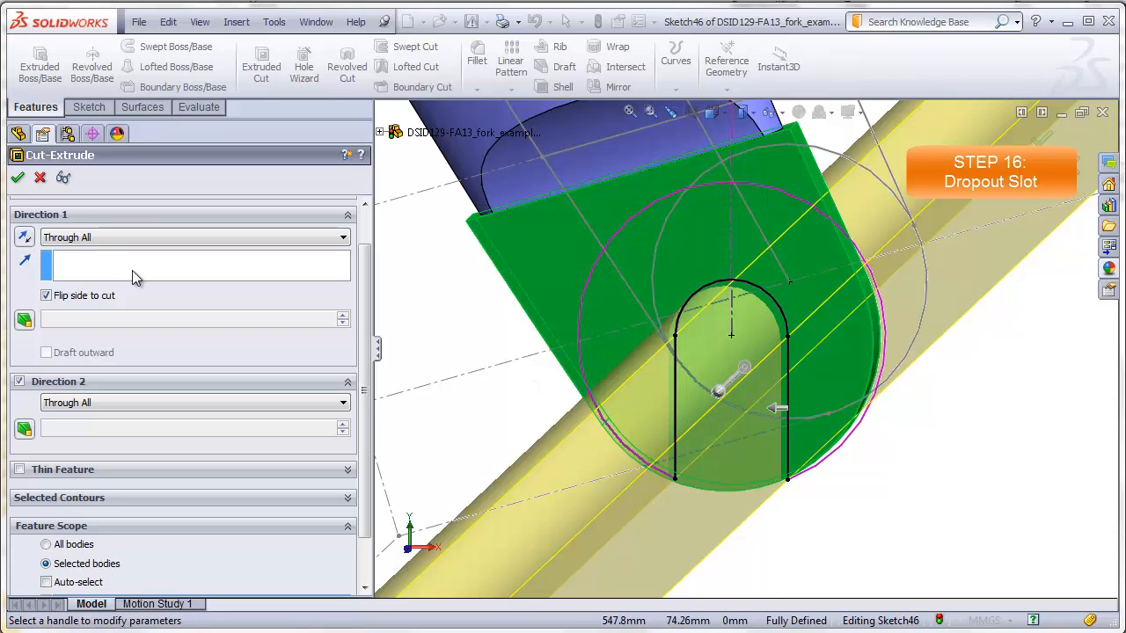
{"action": "left_click", "coordinate": [17, 179]}
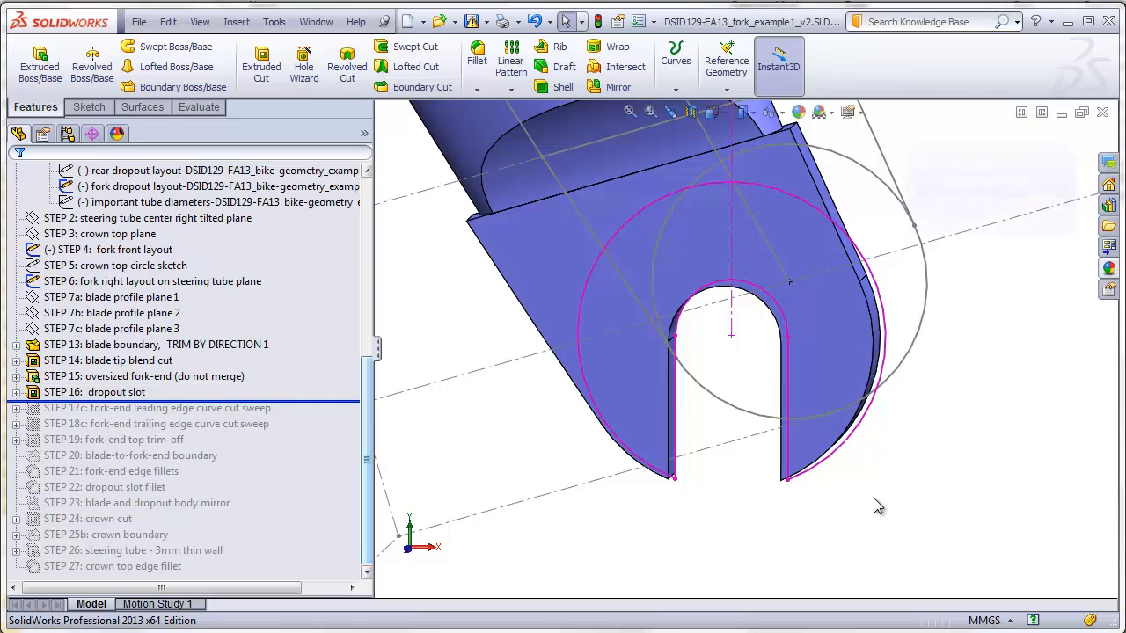
Sketch on the fork dropout plane and convert the STEP 4 layout's leading blade arc, dropout circle and fork-end top line.
{"action": "middle_click_drag", "start_coordinate": [933, 371], "coordinate": [897, 378]}
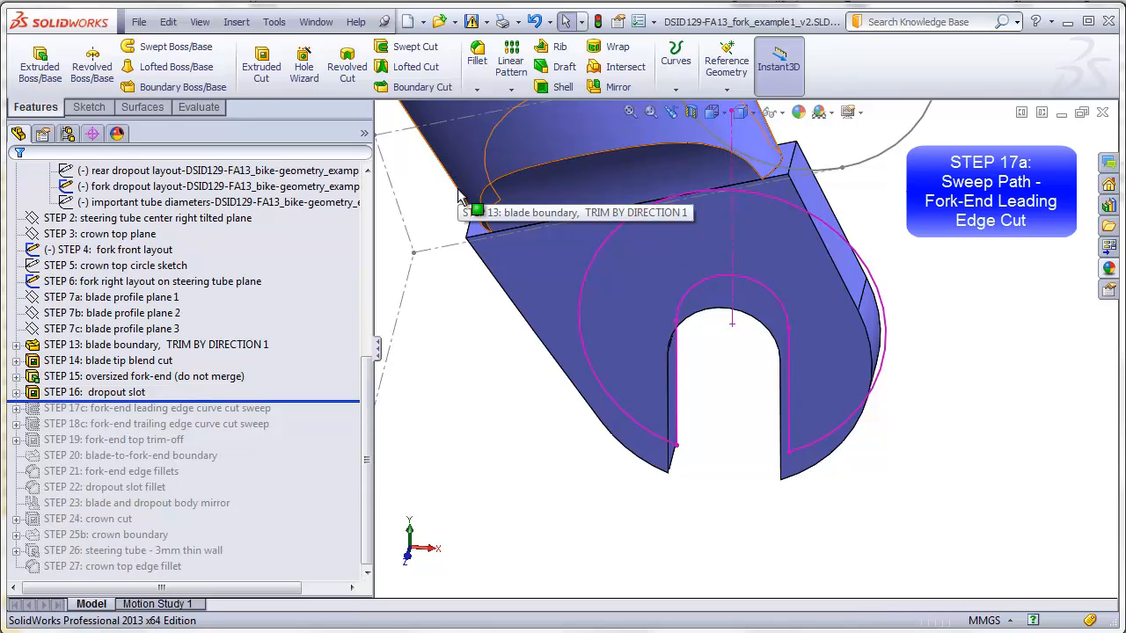
{"action": "mouse_move", "coordinate": [489, 312]}
{"action": "middle_mouse_down"}
{"action": "mouse_move", "coordinate": [498, 319]}
{"action": "mouse_move", "coordinate": [507, 237]}
{"action": "middle_mouse_up"}
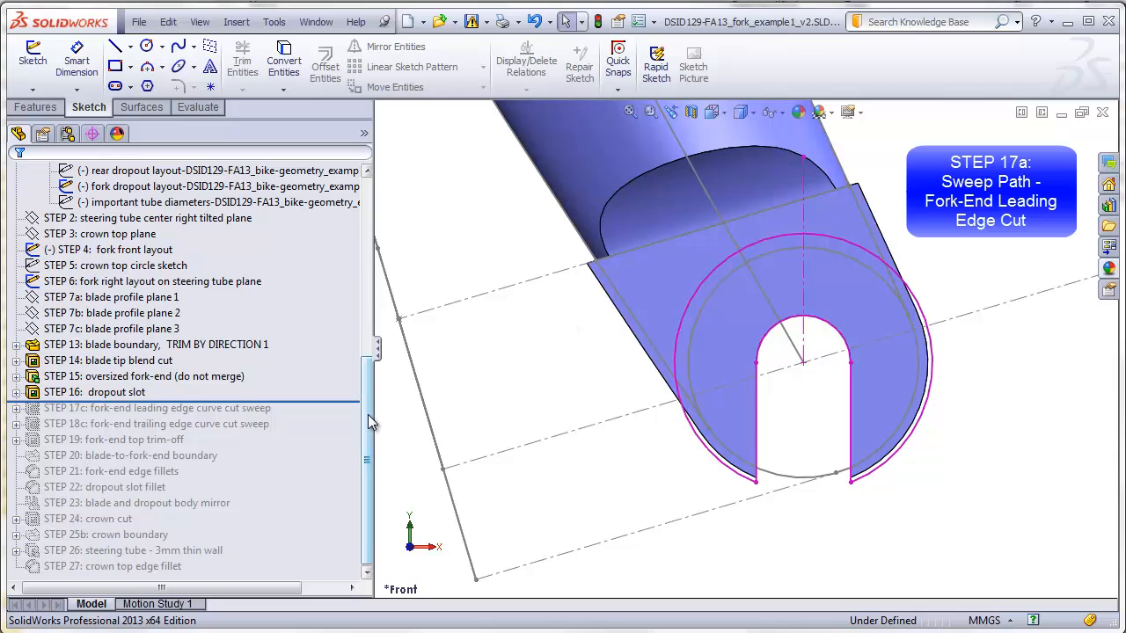
{"action": "left_click_drag", "start_coordinate": [367, 416], "coordinate": [388, 311]}
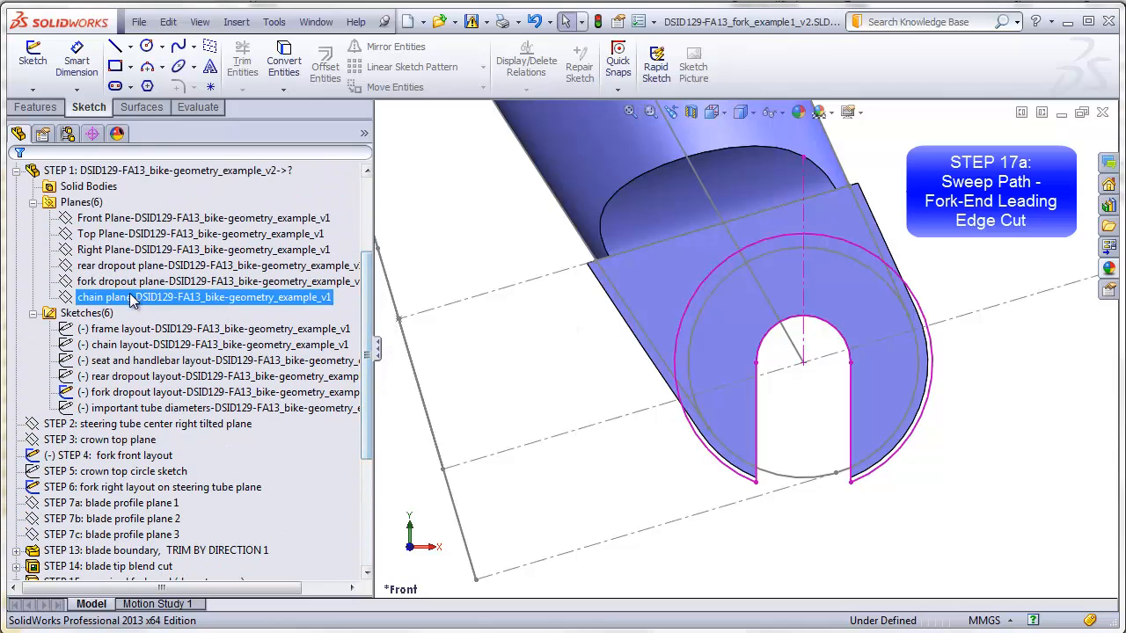
{"action": "left_click", "coordinate": [158, 281]}
{"action": "left_click", "coordinate": [33, 57]}
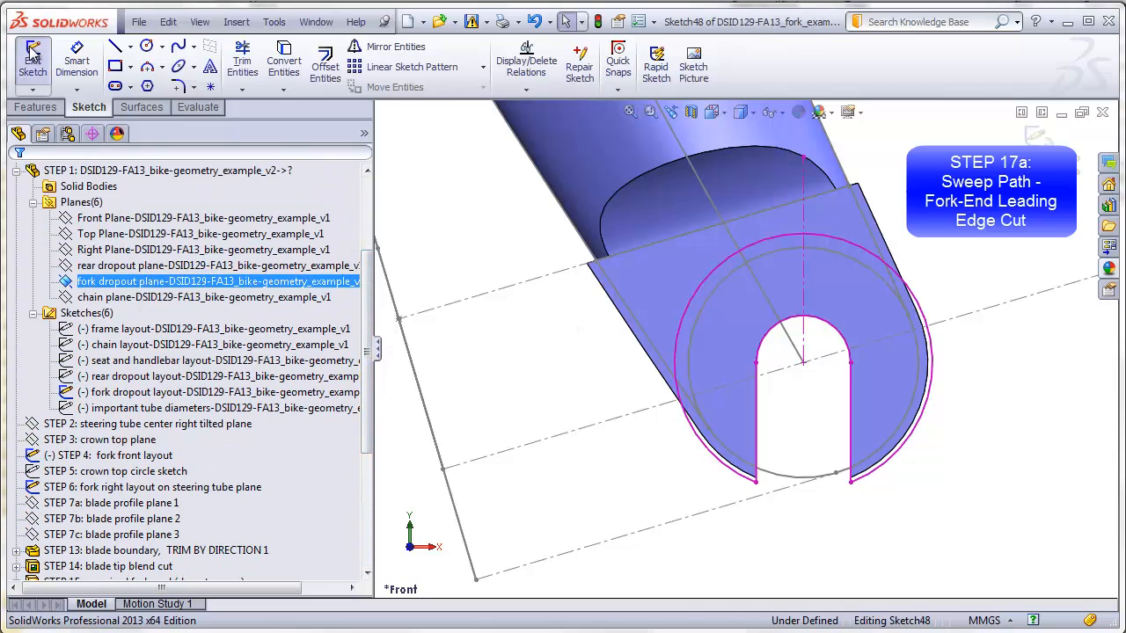
{"action": "left_click", "coordinate": [897, 297]}
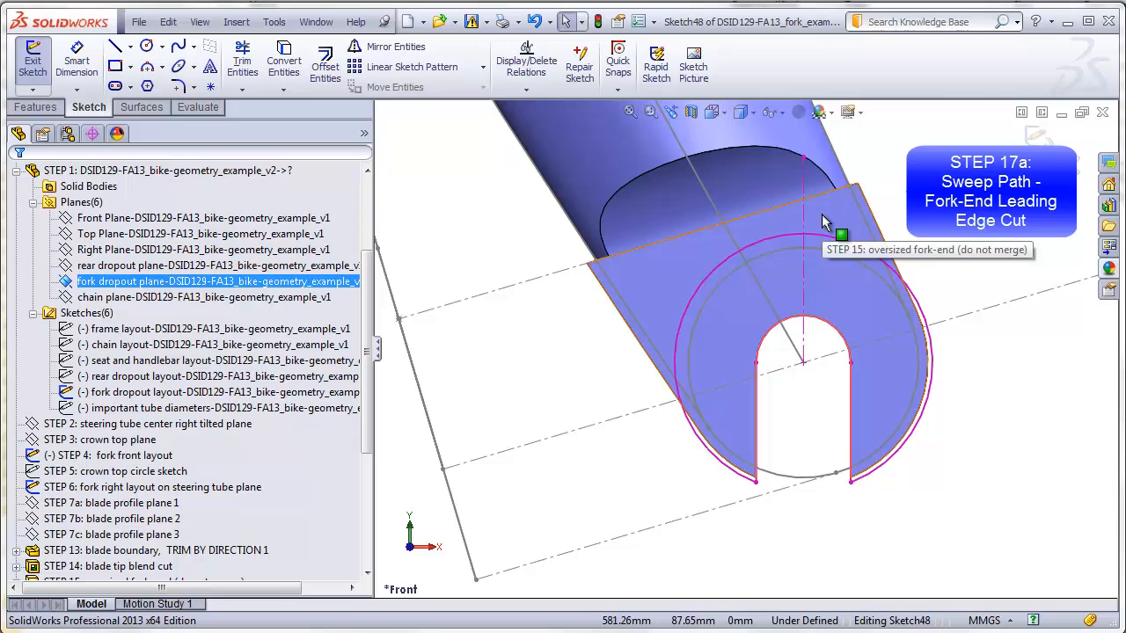
{"action": "left_click", "coordinate": [283, 60]}
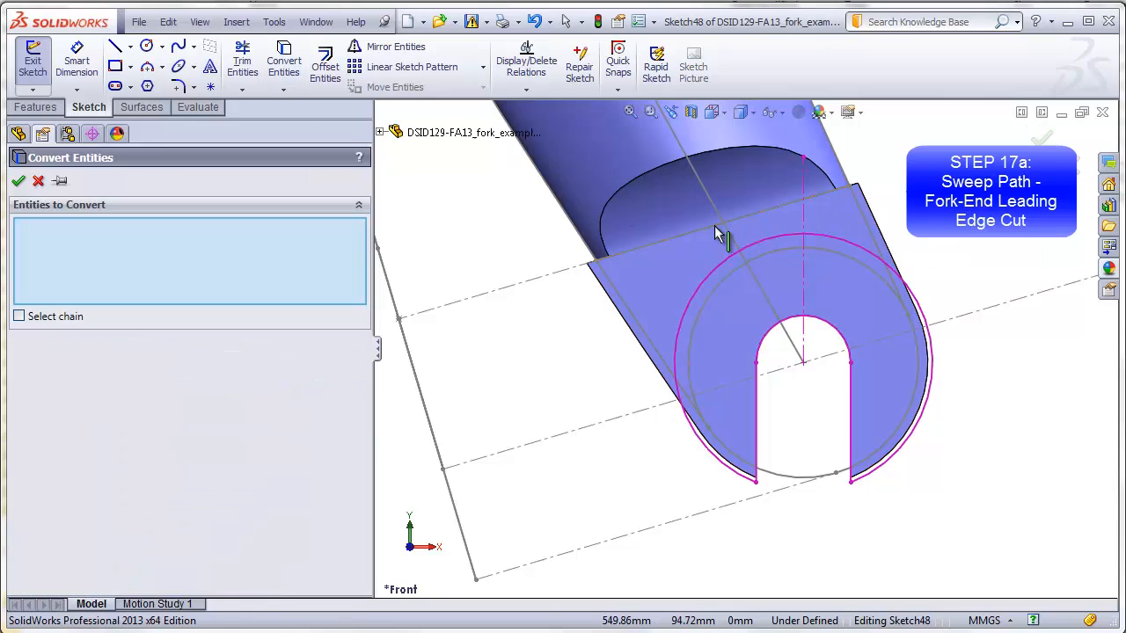
{"action": "left_click", "coordinate": [928, 352]}
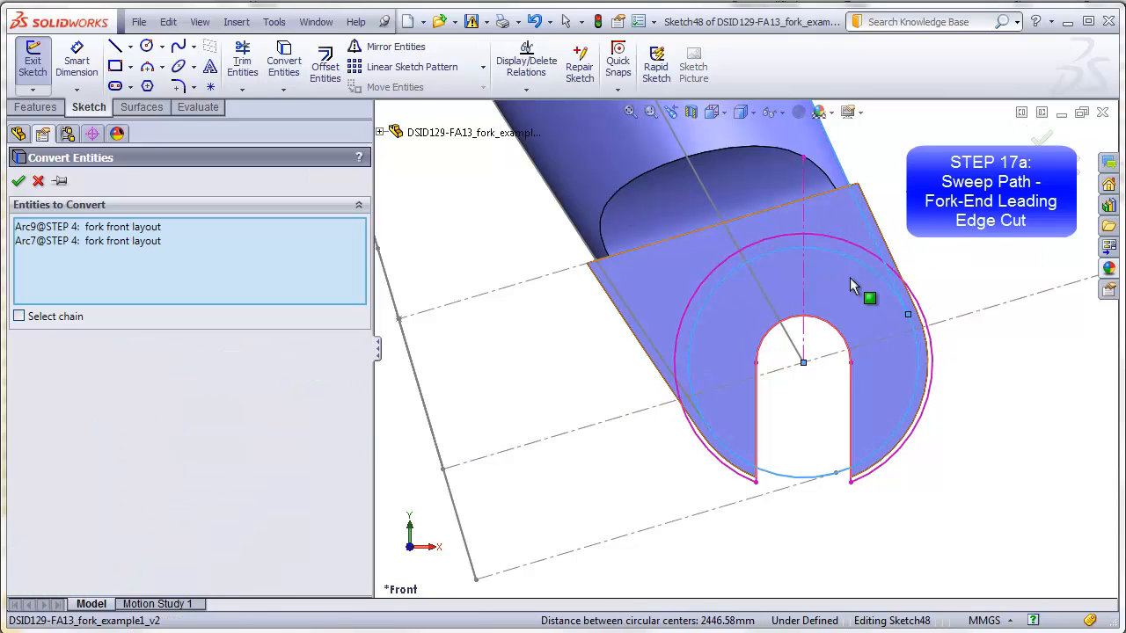
{"action": "left_click", "coordinate": [819, 197]}
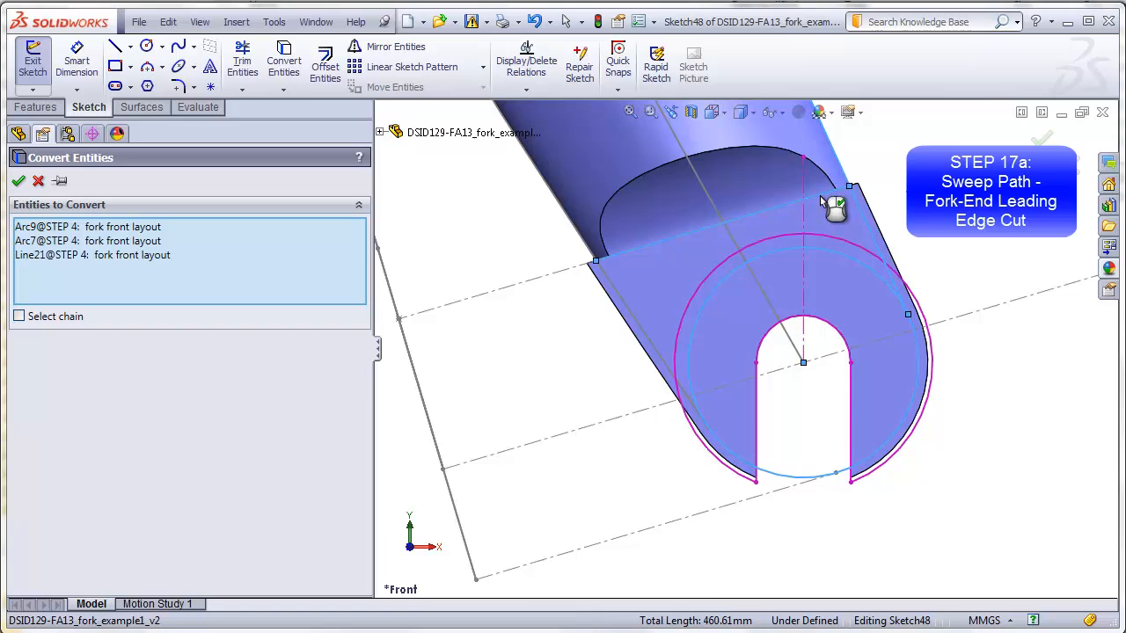
{"action": "left_click", "coordinate": [17, 180]}
Draw a vertical centerline about 19.7 mm long downward from the dropout circle's center.
{"action": "left_click", "coordinate": [130, 47]}
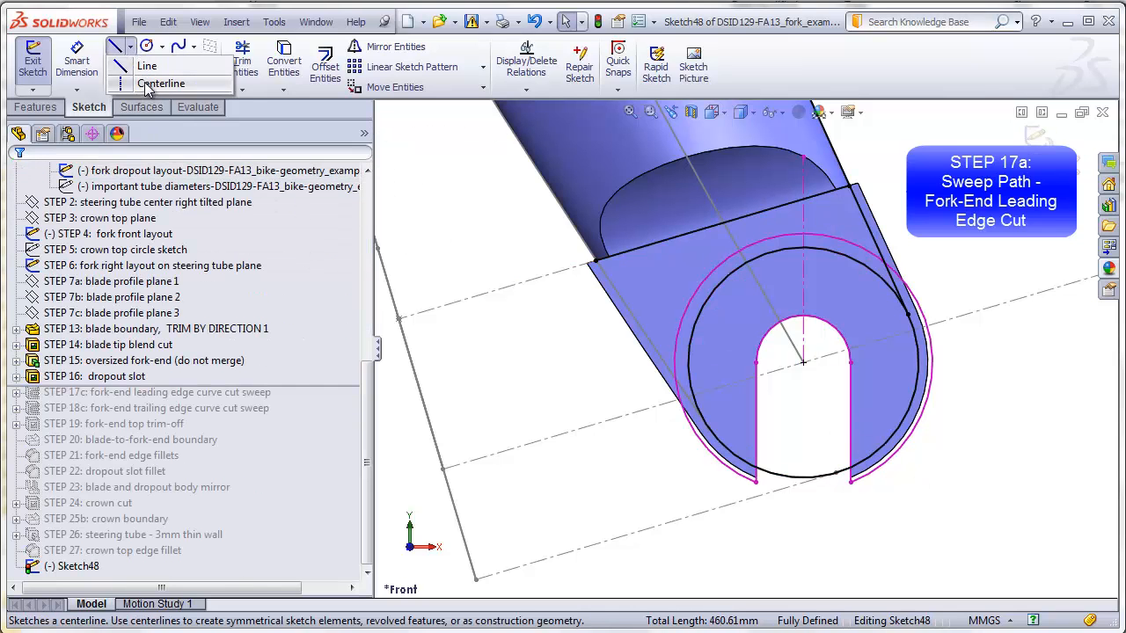
{"action": "left_click", "coordinate": [154, 80]}
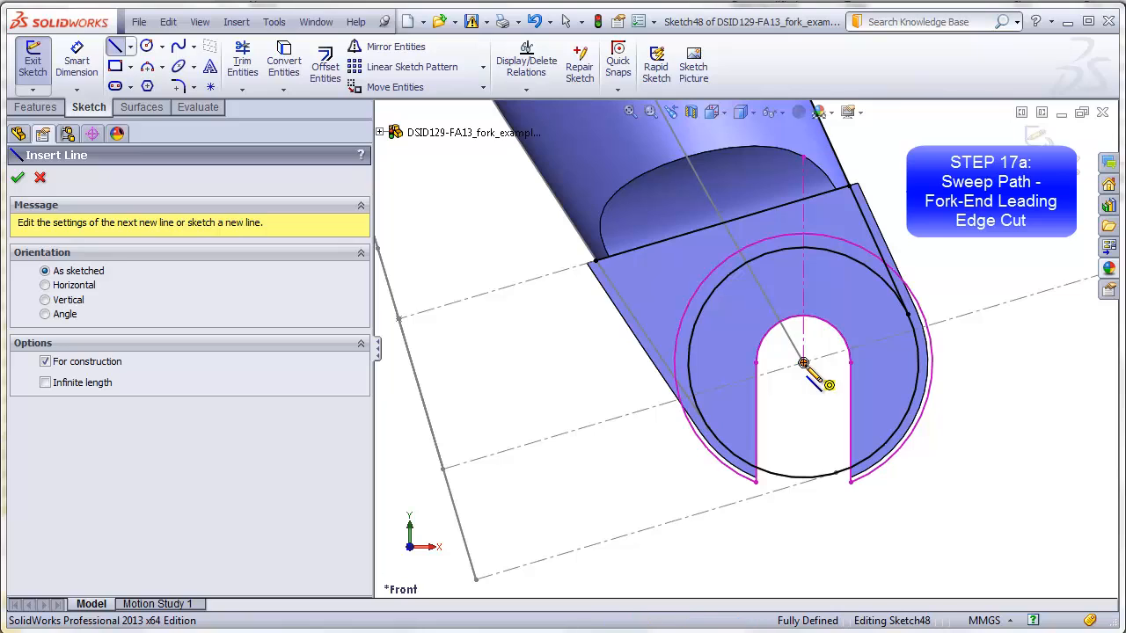
{"action": "left_click_drag", "start_coordinate": [803, 362], "coordinate": [803, 543]}
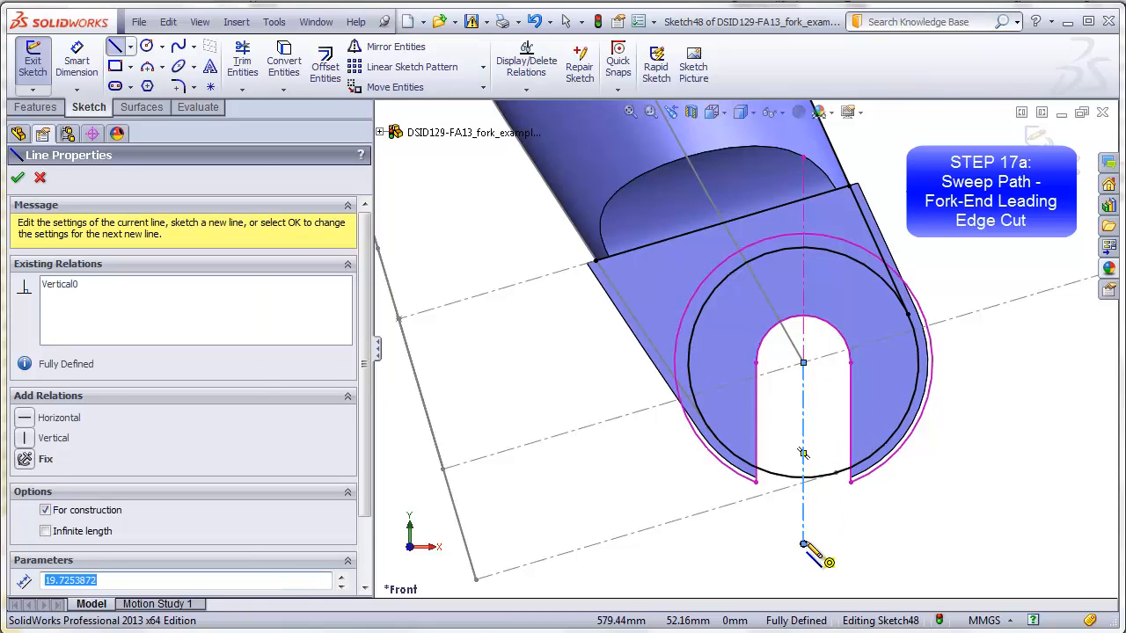
{"action": "key", "text": "Escape"}
Trim the circle to its leading-side arc between blade arc and centerline, and trim the blade arc above the fork-end top line.
{"action": "left_click", "coordinate": [242, 62]}
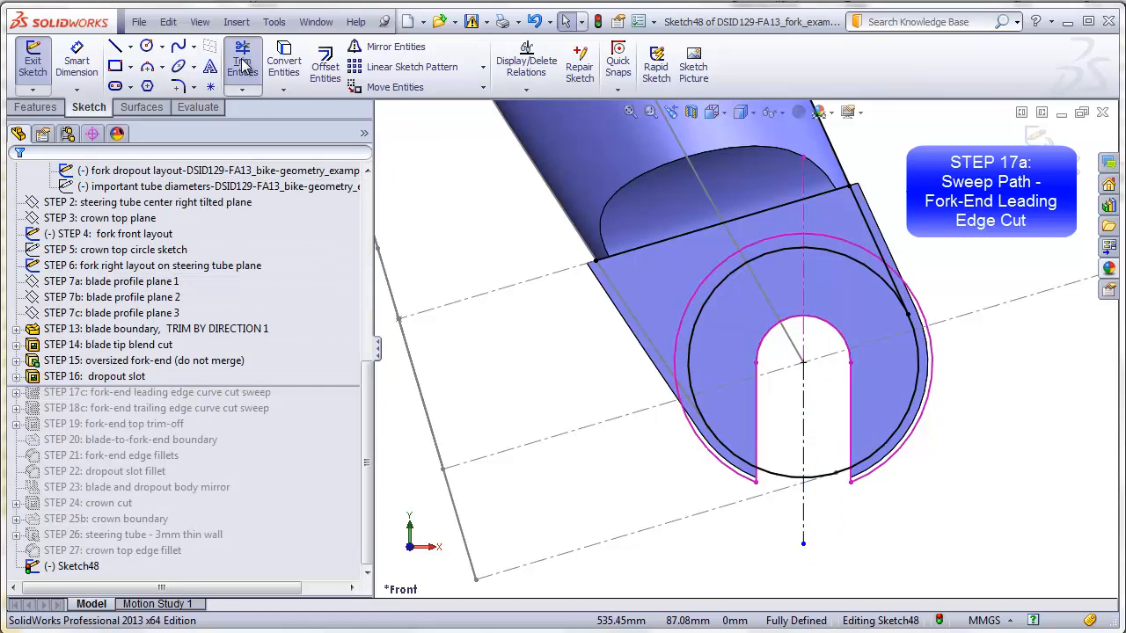
{"action": "left_click_drag", "start_coordinate": [859, 287], "coordinate": [843, 247]}
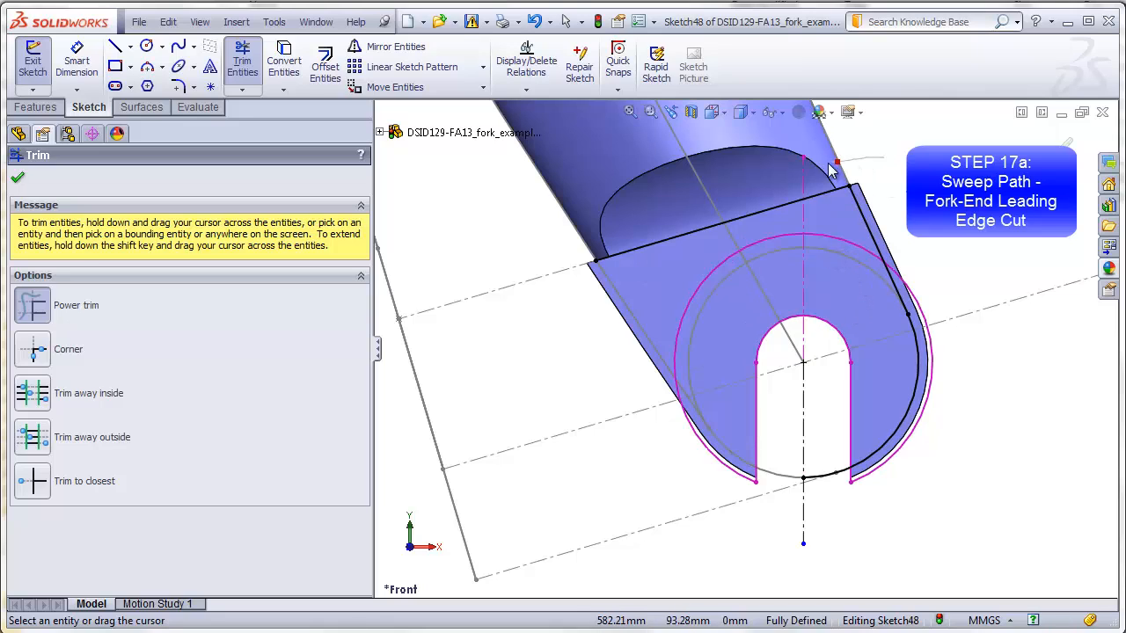
{"action": "key", "text": "Escape"}
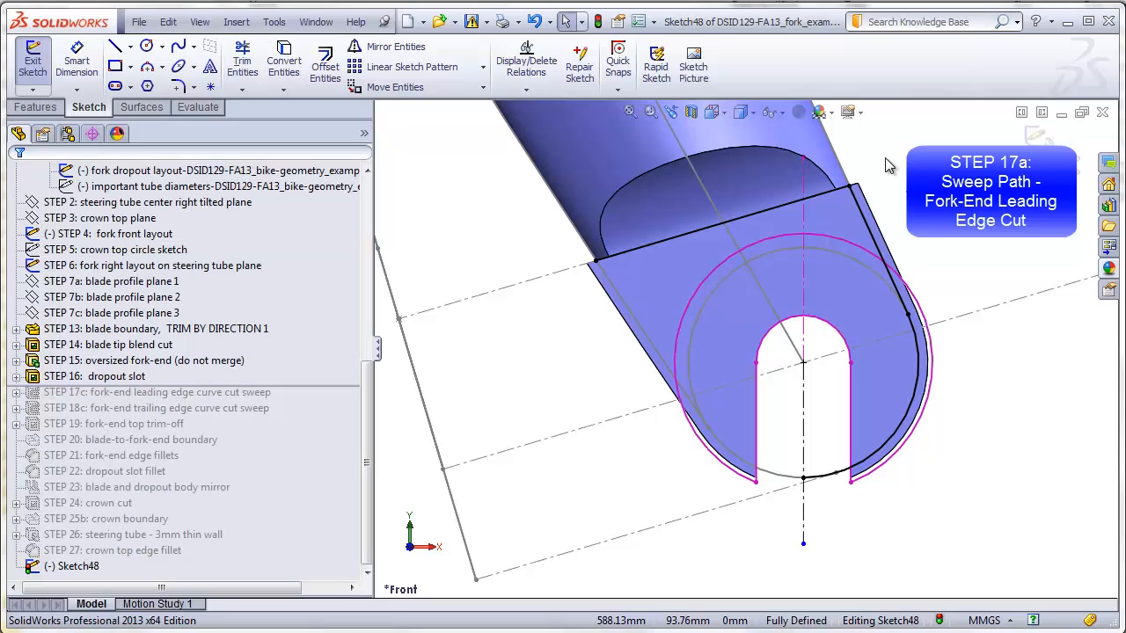
Make the fork-end top line construction geometry and close the sweep path sketch.
{"action": "left_click", "coordinate": [771, 213]}
{"action": "left_click", "coordinate": [46, 451]}
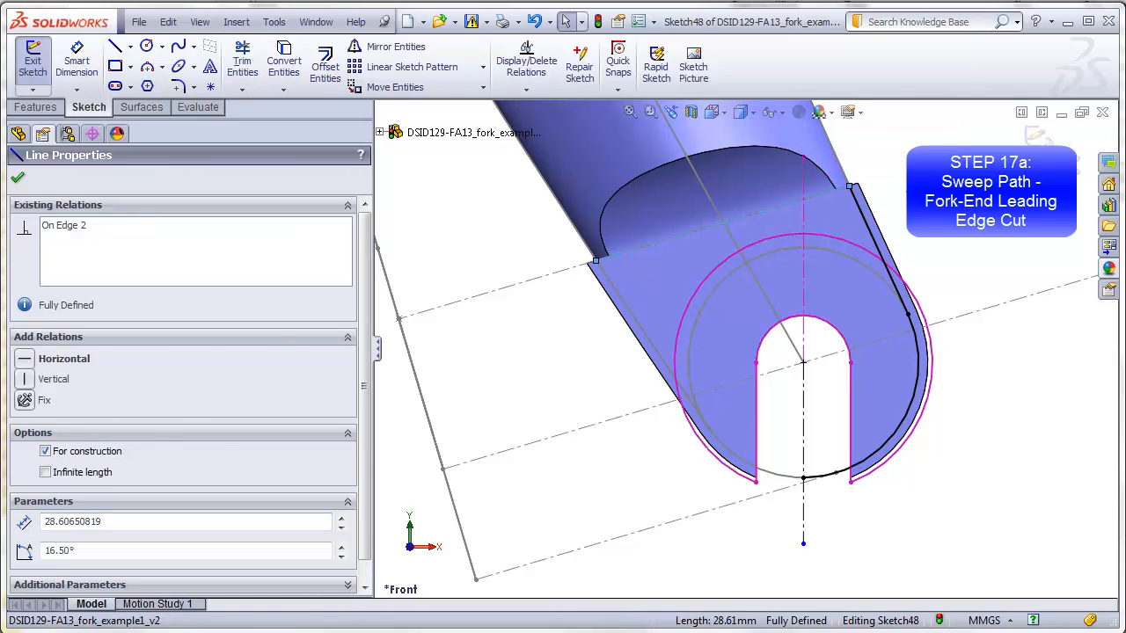
{"action": "key", "text": "Escape"}
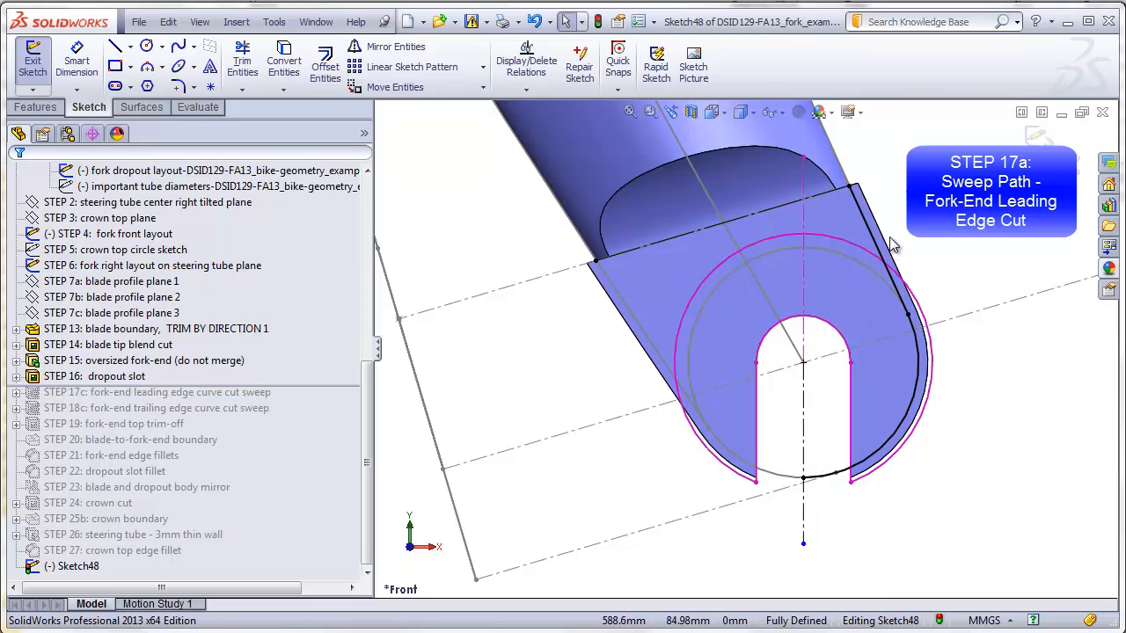
{"action": "left_click", "coordinate": [1036, 138]}
Start a sketch on the fork end's top face and convert the blade's curved leading-end edge into it.
{"action": "mouse_move", "coordinate": [967, 180]}
{"action": "middle_mouse_down"}
{"action": "mouse_move", "coordinate": [950, 193]}
{"action": "mouse_move", "coordinate": [947, 248]}
{"action": "middle_mouse_up"}
{"action": "scroll", "coordinate": [852, 159], "scroll_direction": "down", "scroll_amount": 2}
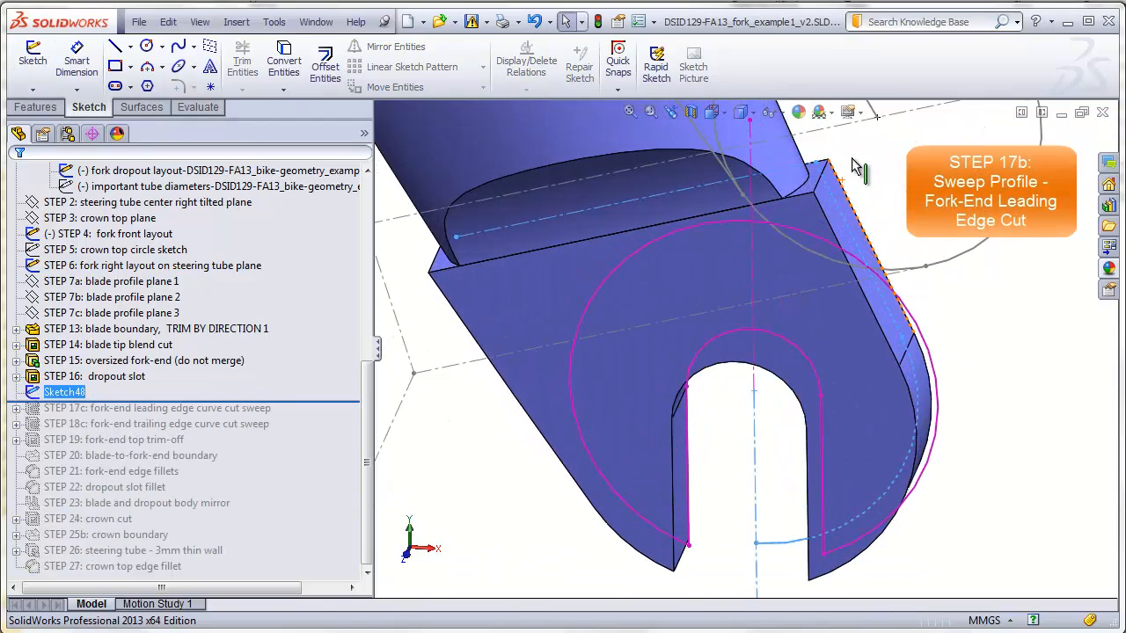
{"action": "middle_click_drag", "start_coordinate": [852, 164], "coordinate": [839, 216]}
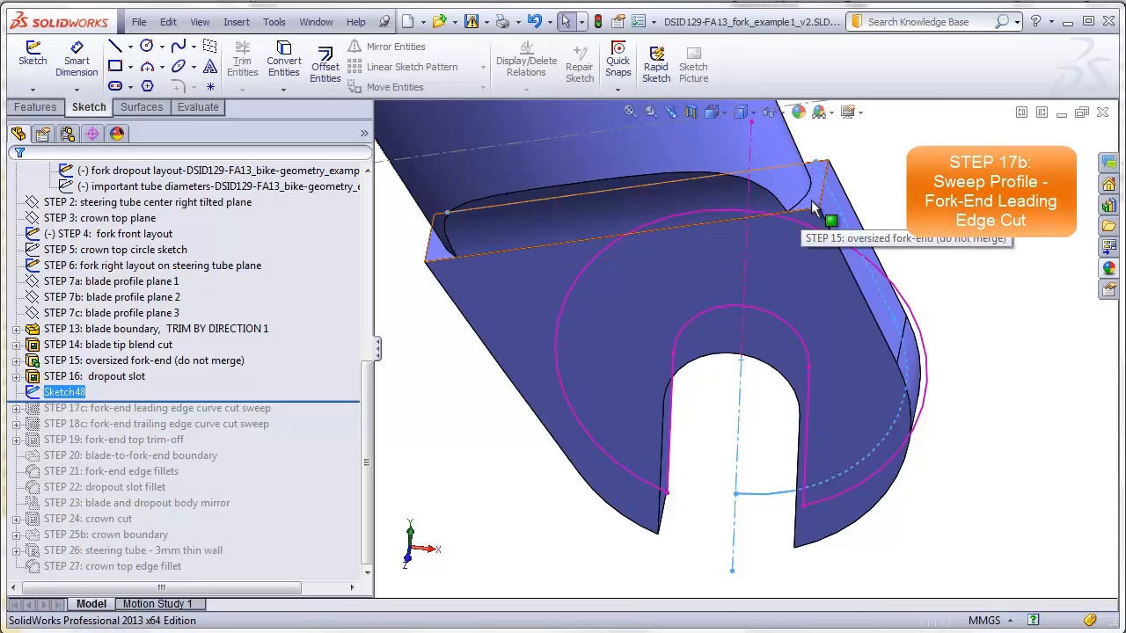
{"action": "left_click", "coordinate": [814, 207]}
{"action": "left_click", "coordinate": [246, 170], "text": "ctrl"}
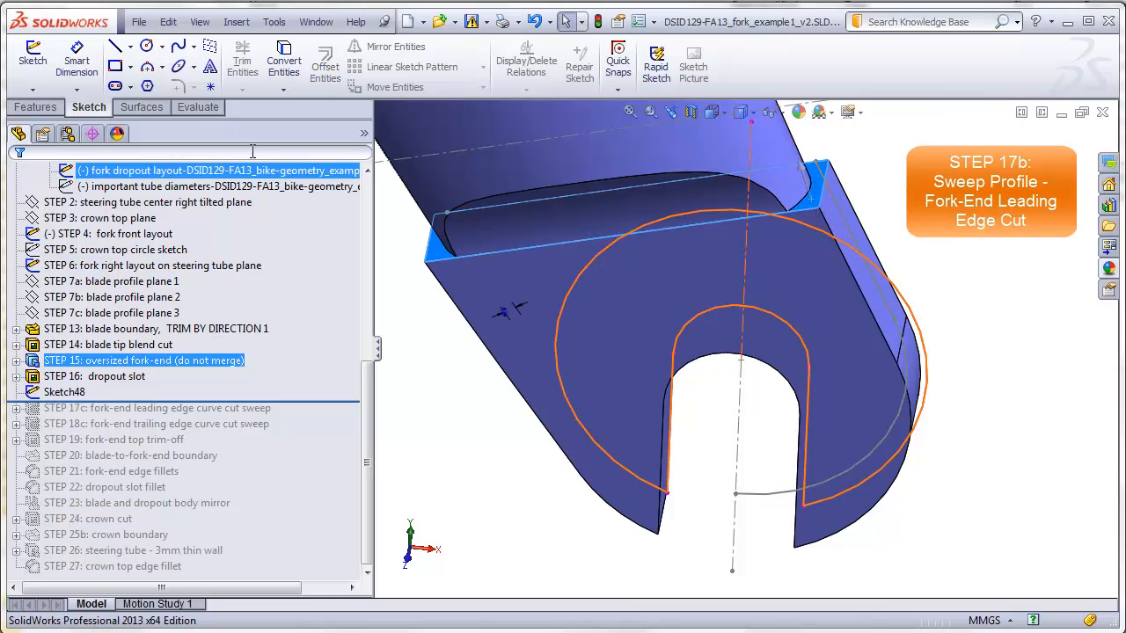
{"action": "left_click", "coordinate": [33, 57]}
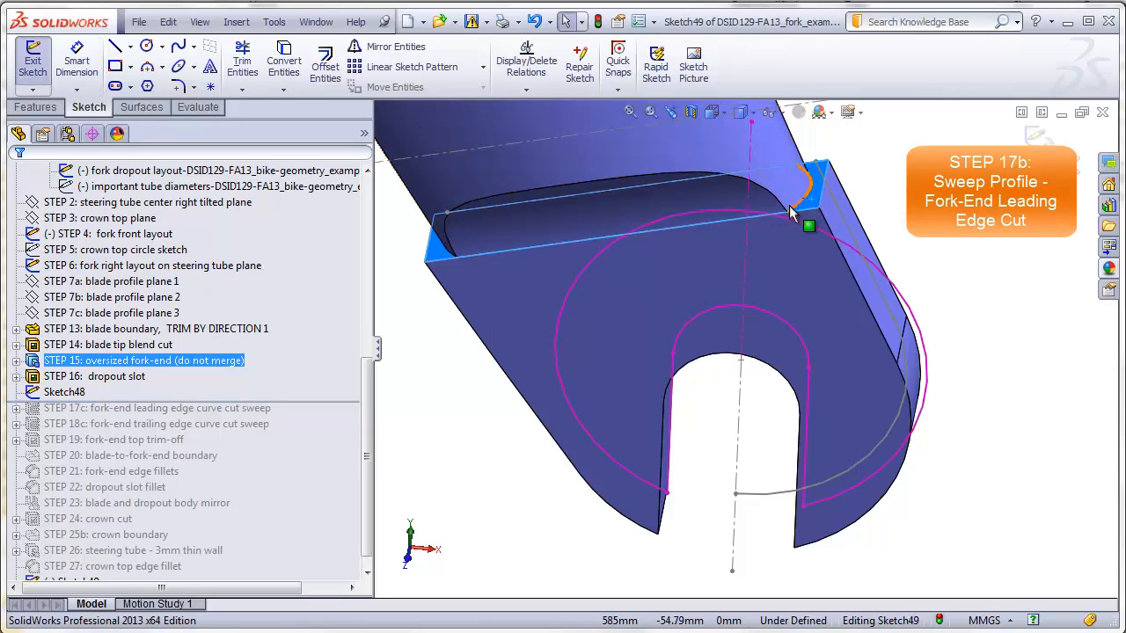
{"action": "left_click", "coordinate": [805, 205]}
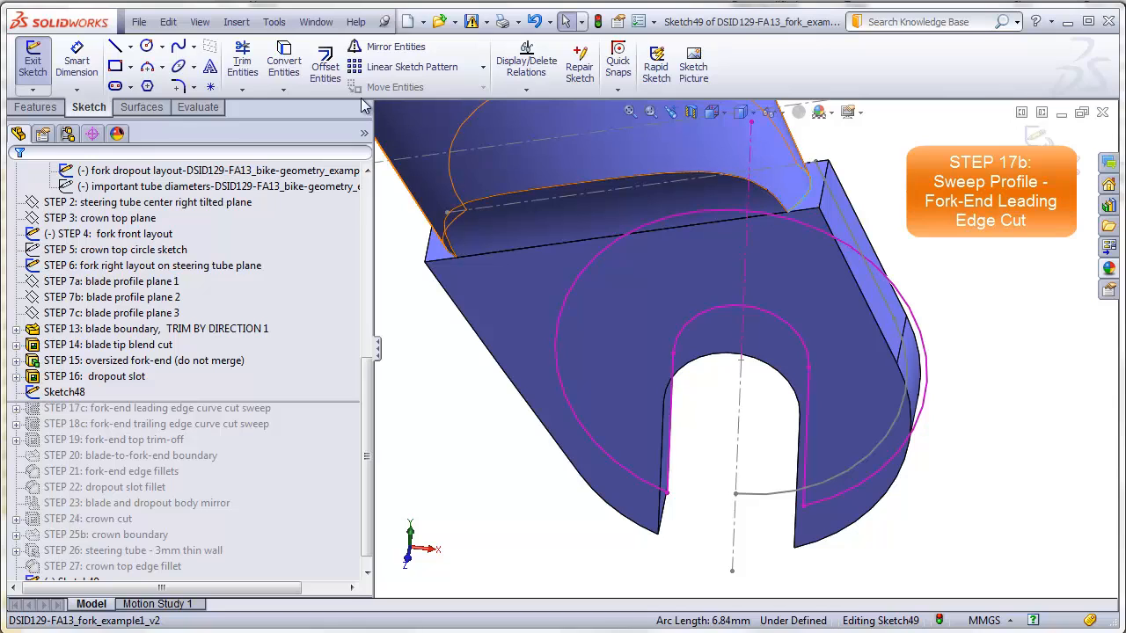
{"action": "left_click", "coordinate": [282, 70]}
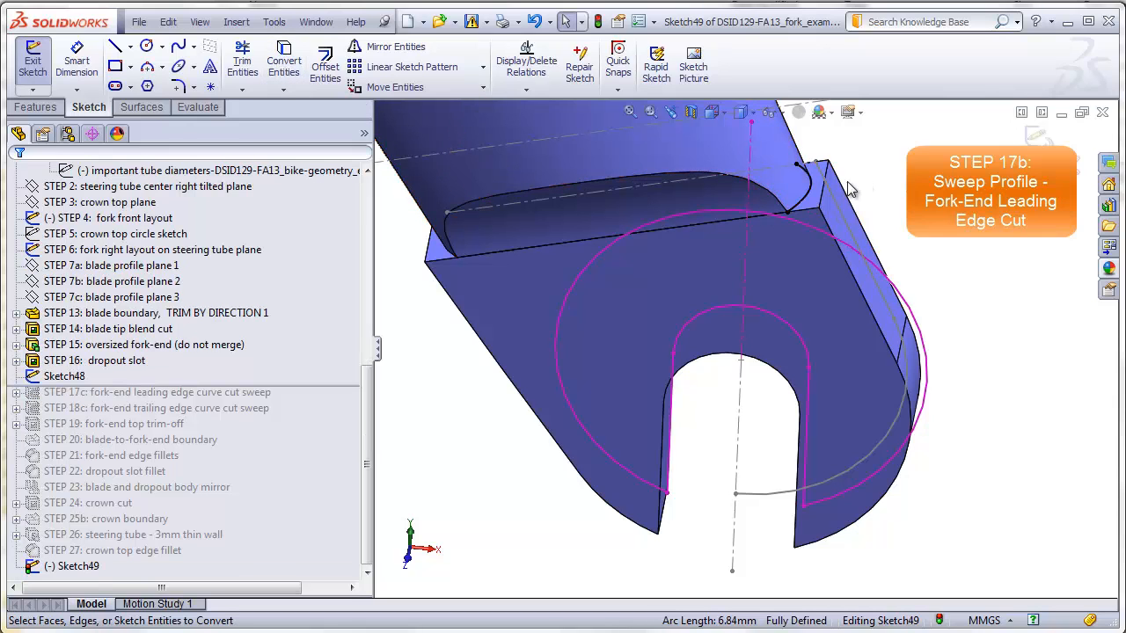
Convert the long edge of the fork end's top face that meets the open end of the curved blade edge.
{"action": "scroll", "coordinate": [811, 164], "scroll_direction": "down", "scroll_amount": 4}
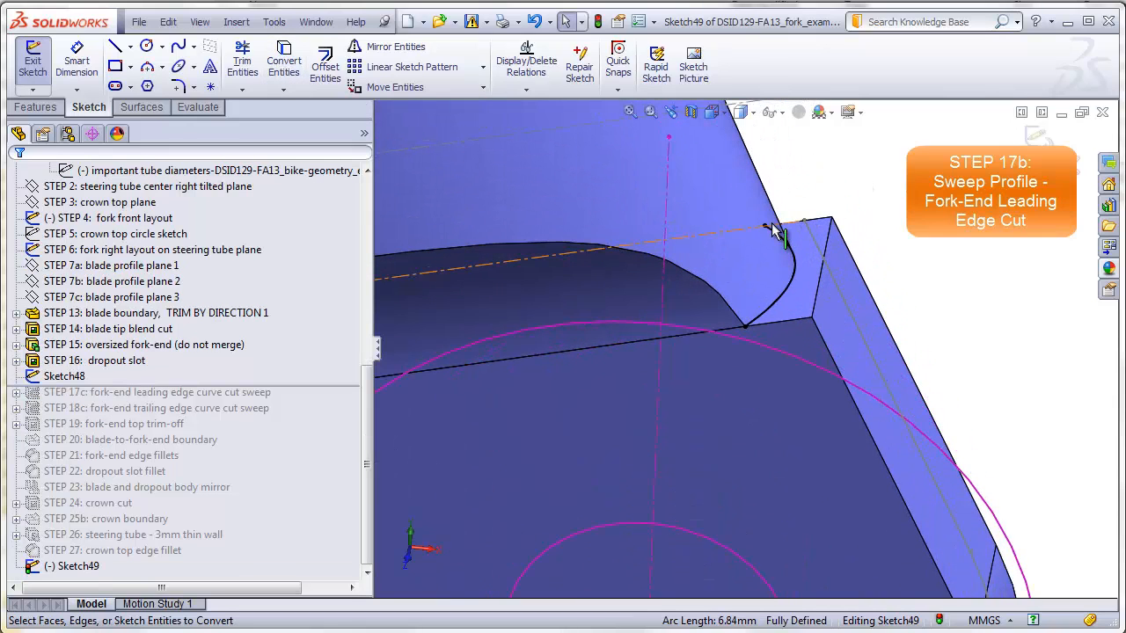
{"action": "left_click", "coordinate": [805, 324]}
{"action": "left_click", "coordinate": [817, 219]}
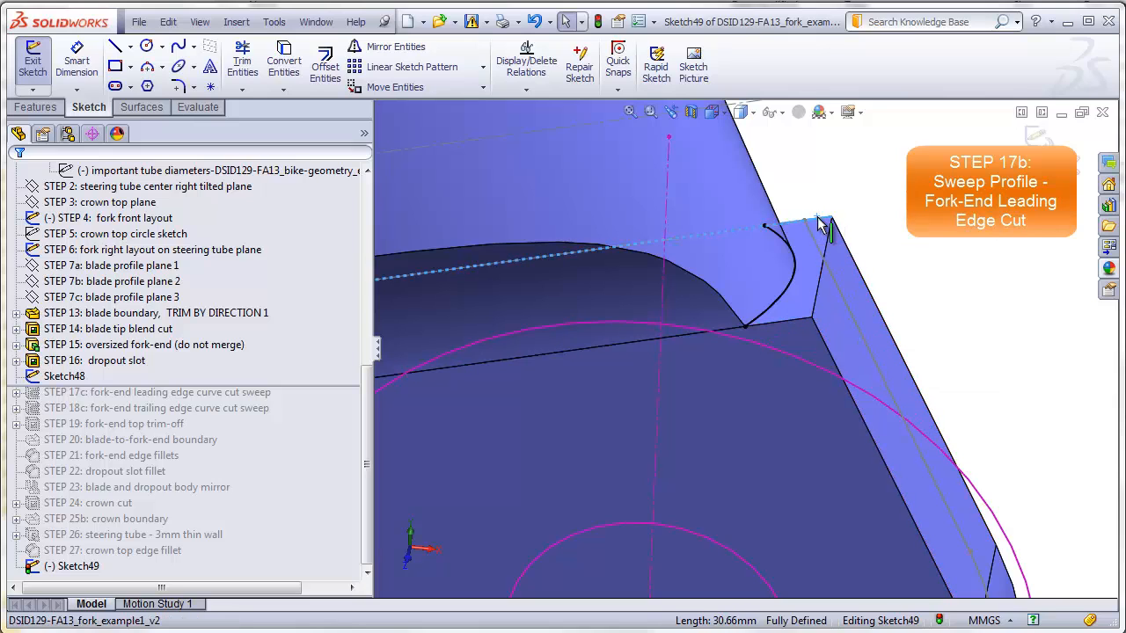
{"action": "left_click", "coordinate": [286, 67]}
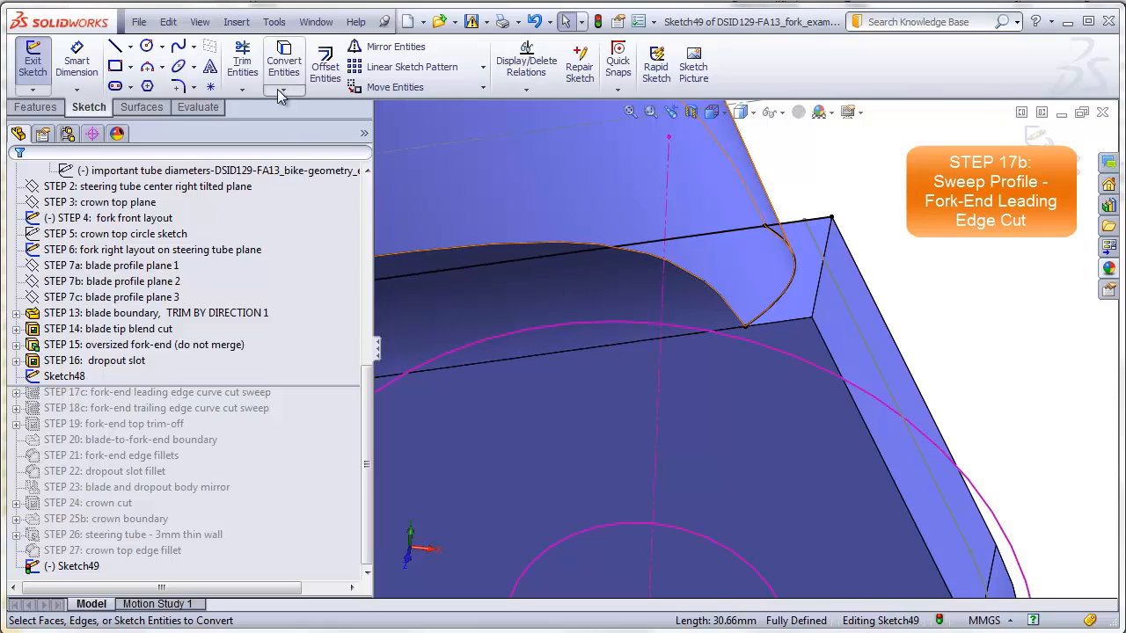
Trim the converted blade curve and far long edge back to the blade's leading-end arc.
{"action": "left_click", "coordinate": [242, 63]}
{"action": "left_click_drag", "start_coordinate": [700, 383], "coordinate": [687, 326]}
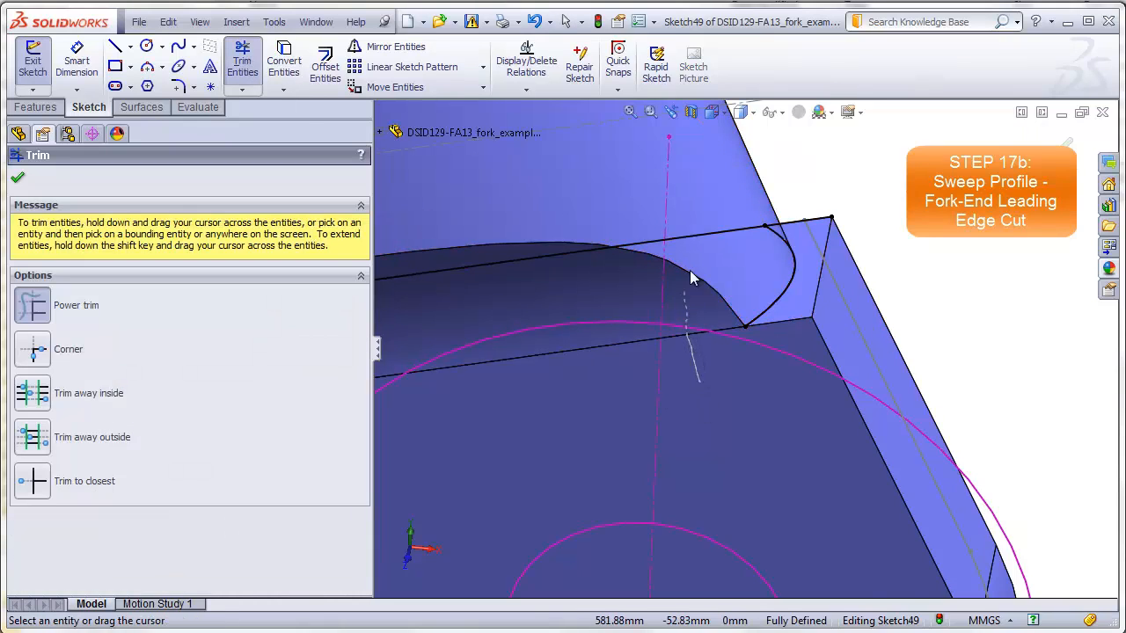
{"action": "left_click_drag", "start_coordinate": [690, 273], "coordinate": [695, 228]}
{"action": "key", "text": "Escape"}
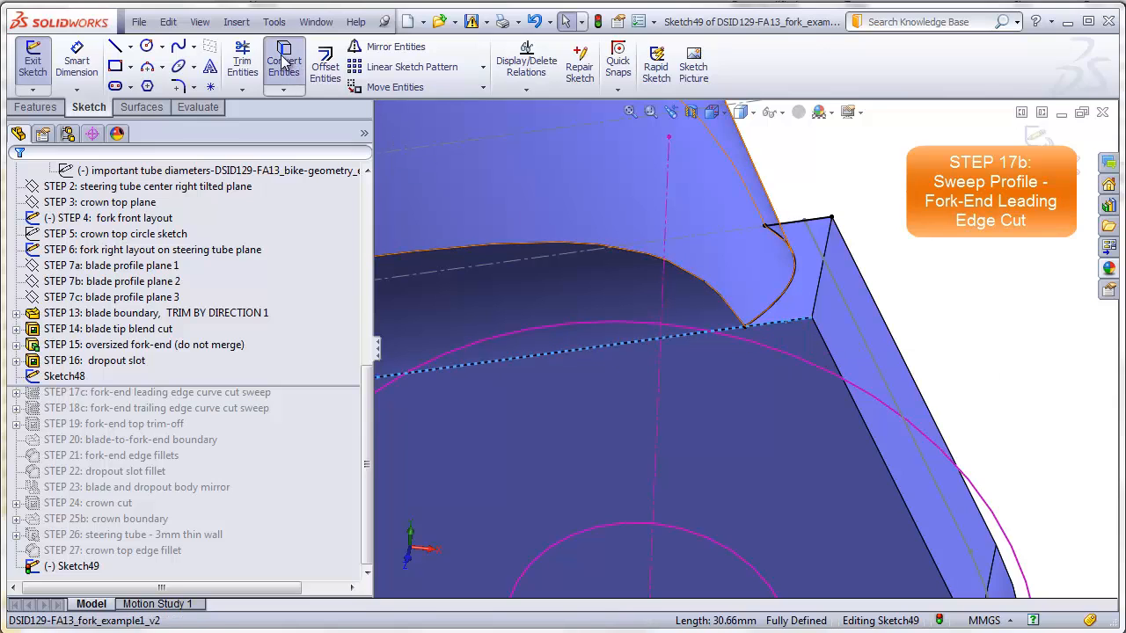
Extend both converted long-edge lines beyond the fork end's leading side and join their outer ends with a line.
{"action": "left_click", "coordinate": [242, 62]}
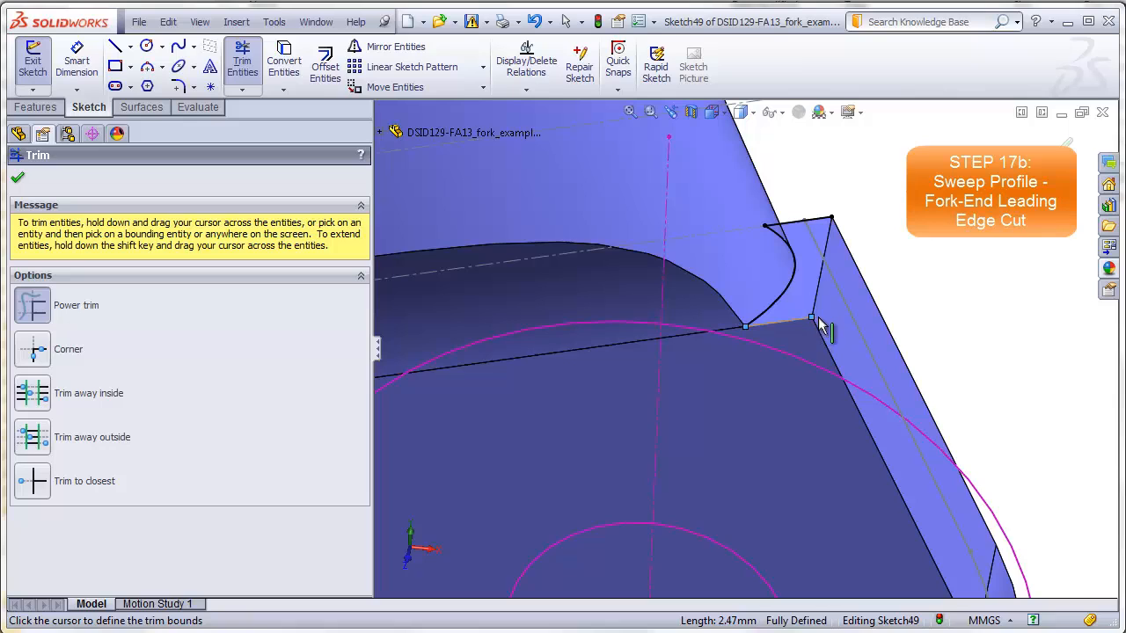
{"action": "left_click", "coordinate": [914, 309]}
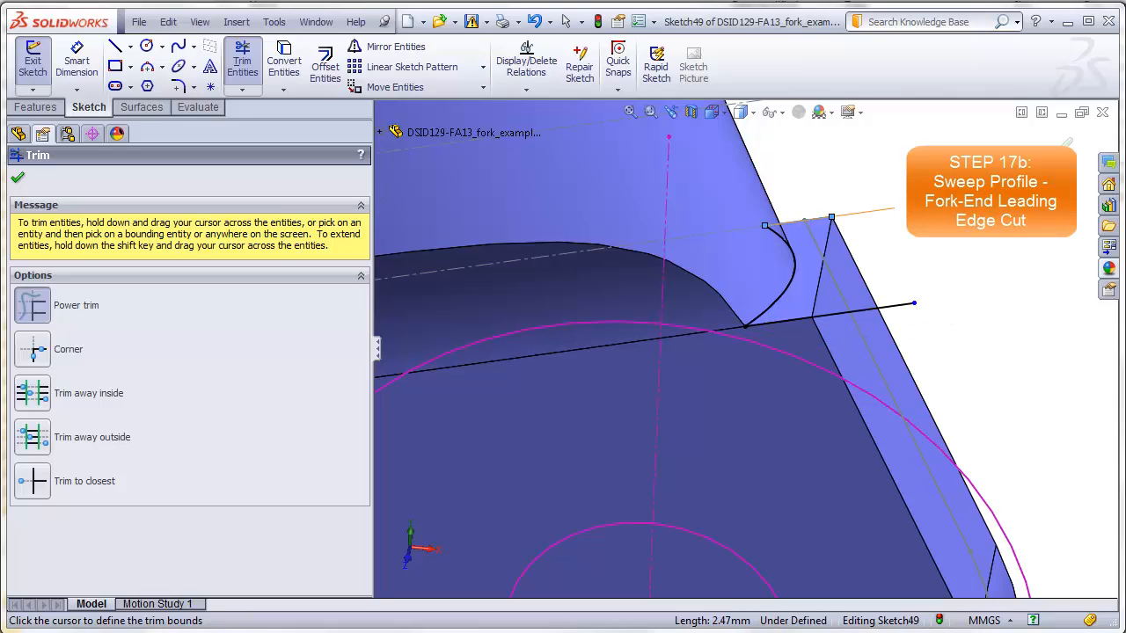
{"action": "left_click", "coordinate": [115, 45]}
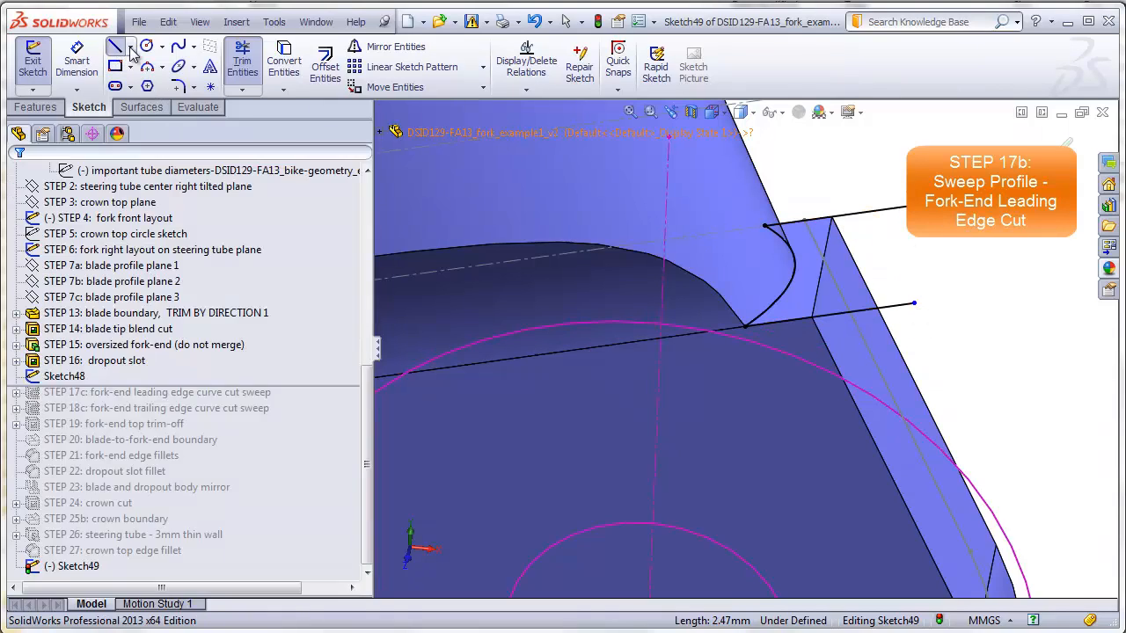
{"action": "left_click", "coordinate": [928, 203]}
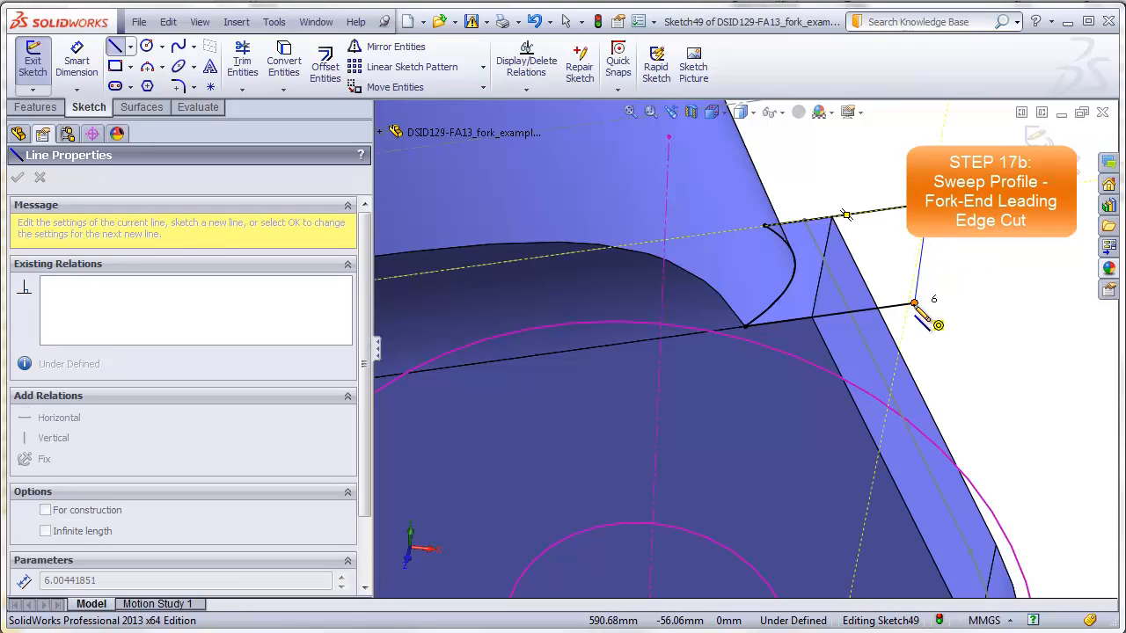
{"action": "left_click", "coordinate": [914, 302]}
{"action": "key", "text": "Escape"}
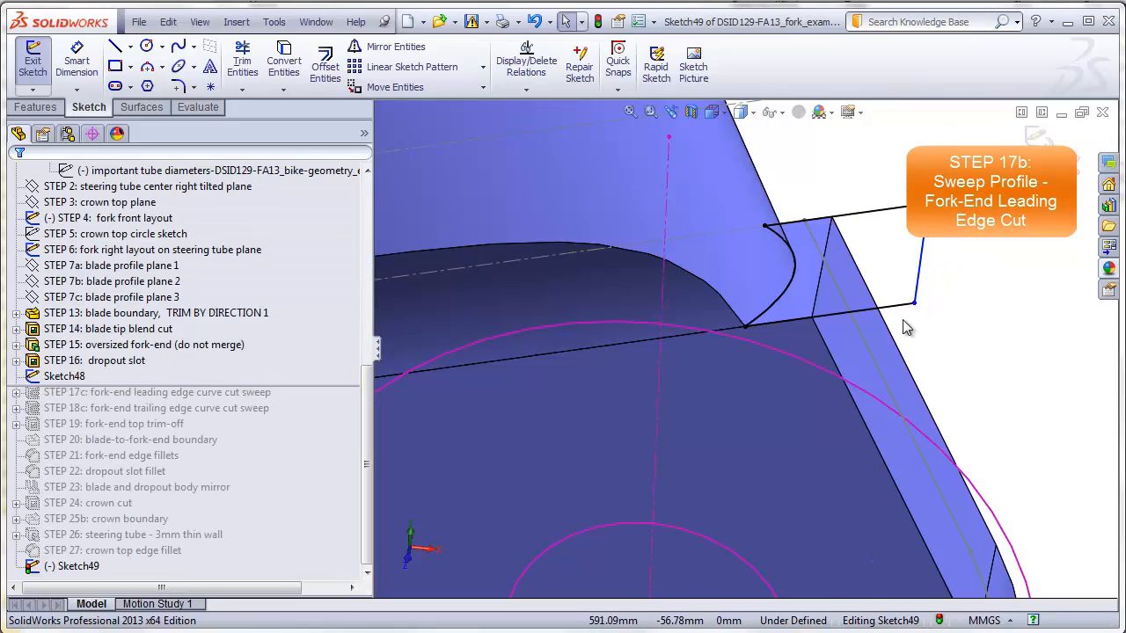
Make the profile's outer closing line perpendicular to the extended near long-edge line.
{"action": "left_click", "coordinate": [889, 307]}
{"action": "left_click", "coordinate": [919, 280], "text": "ctrl"}
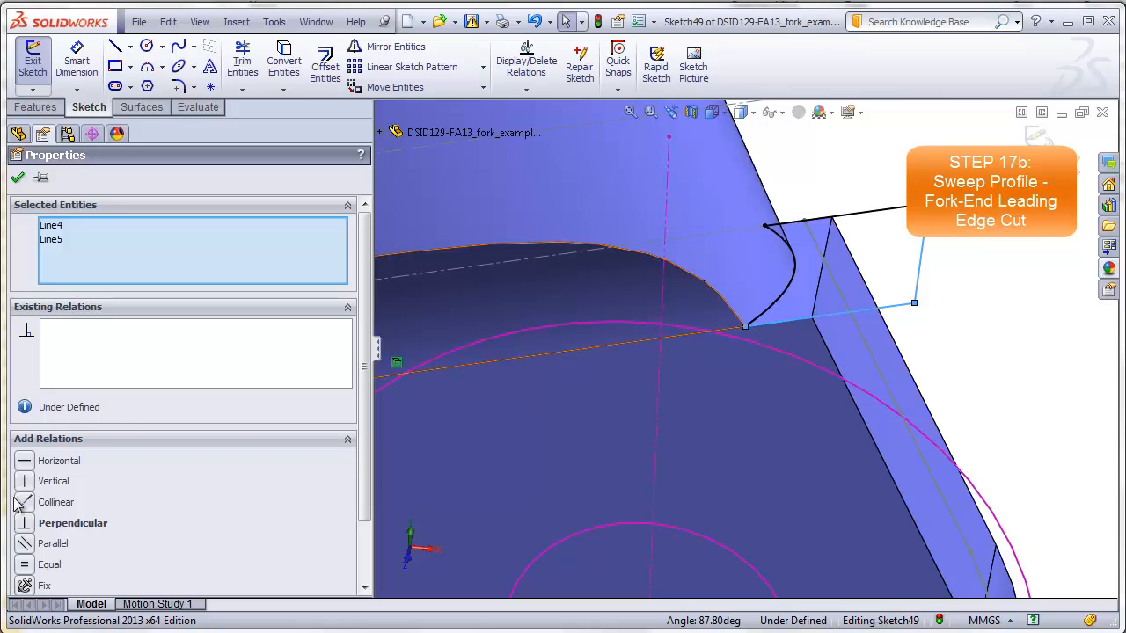
{"action": "left_click", "coordinate": [73, 522]}
{"action": "left_click", "coordinate": [931, 341]}
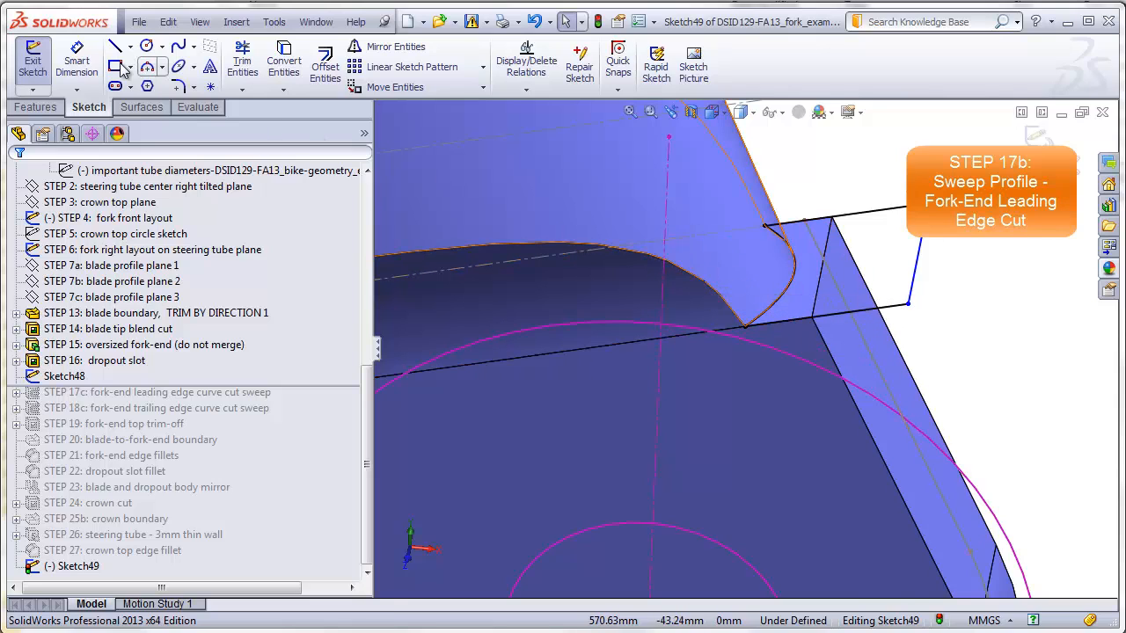
Dimension the extended far long-edge line to 5 mm and close the sweep profile sketch.
{"action": "left_click", "coordinate": [77, 54]}
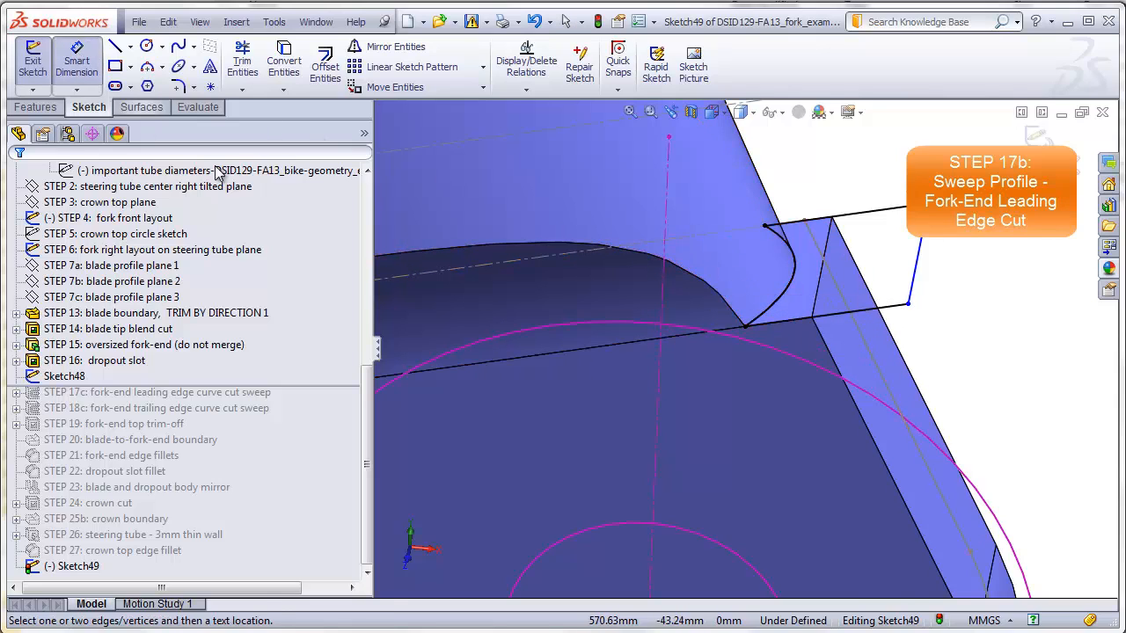
{"action": "left_click", "coordinate": [862, 217]}
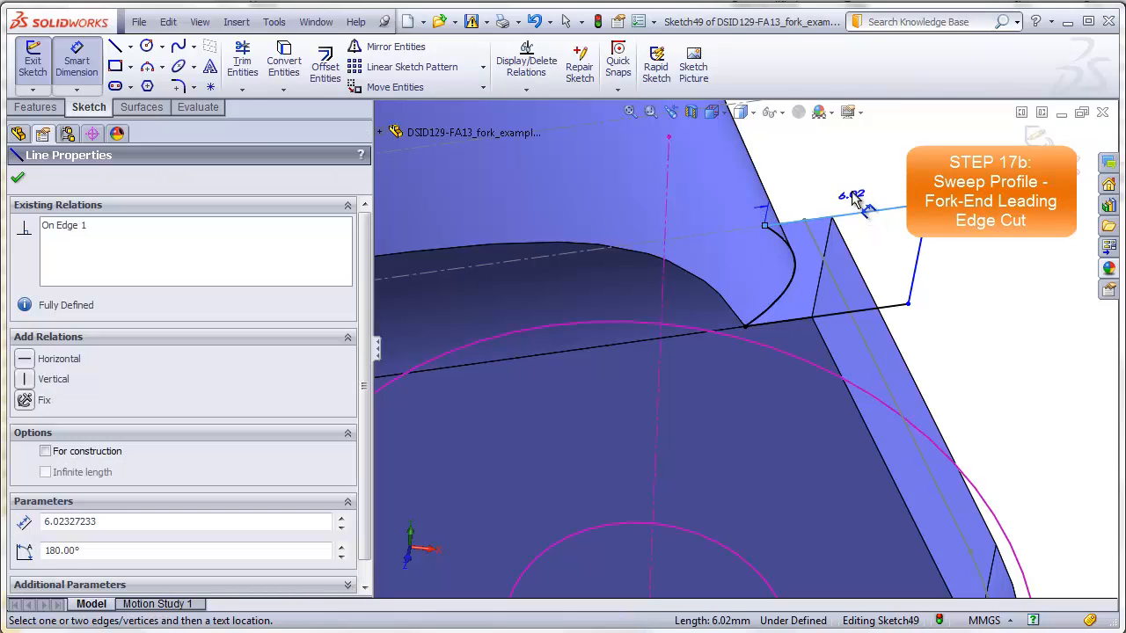
{"action": "left_click", "coordinate": [860, 255]}
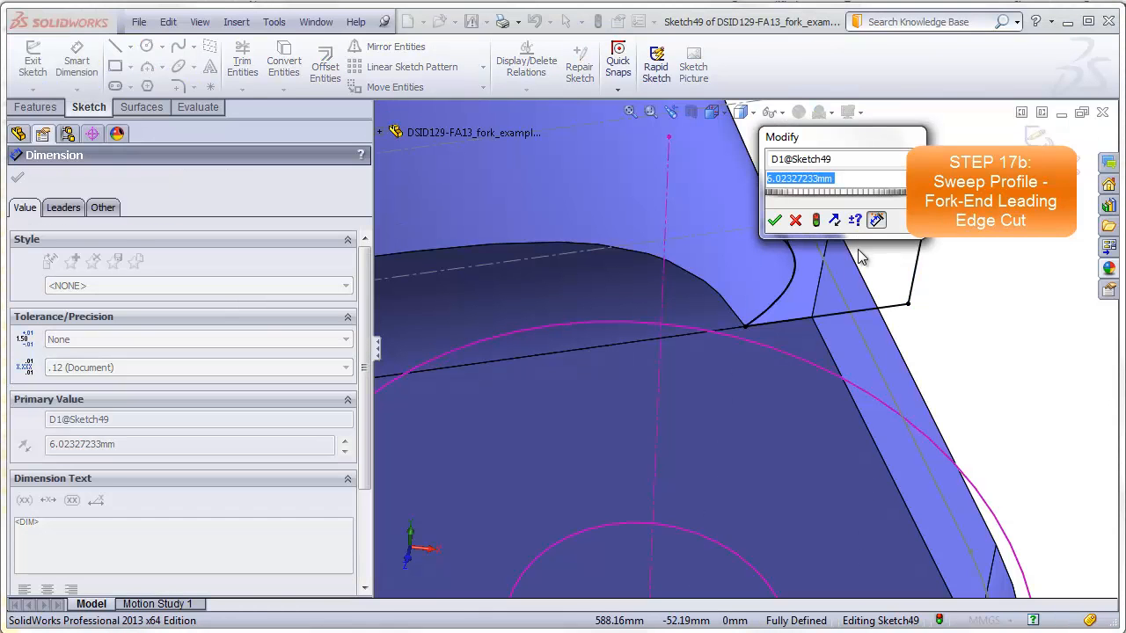
{"action": "type", "text": "5"}
{"action": "key", "text": "Return"}
{"action": "key", "text": "Escape"}
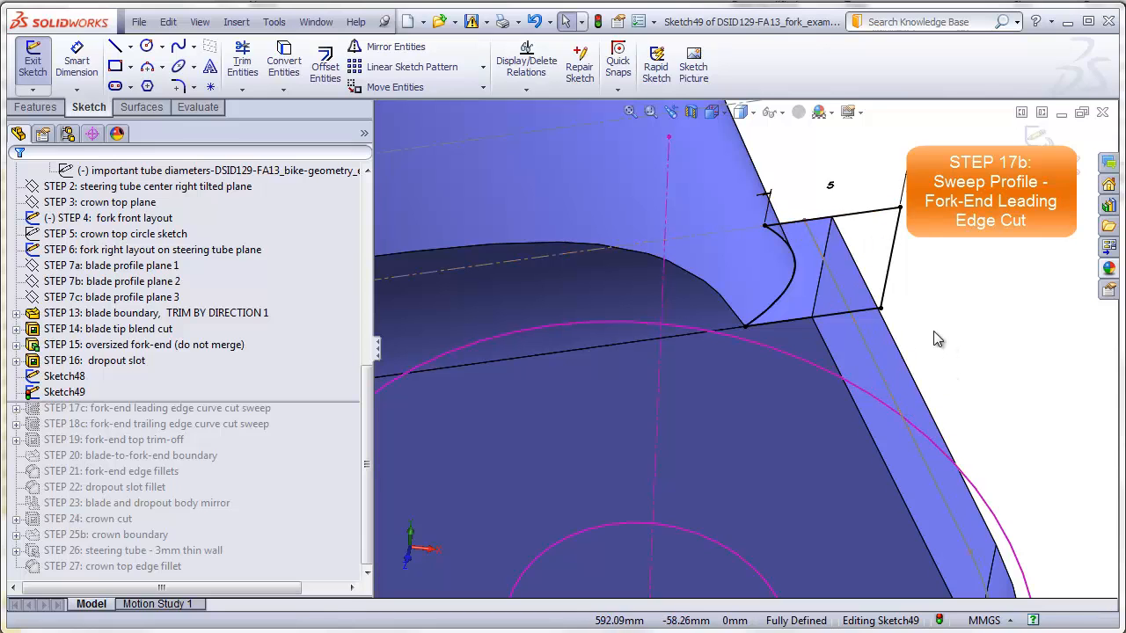
{"action": "left_click", "coordinate": [1037, 136]}
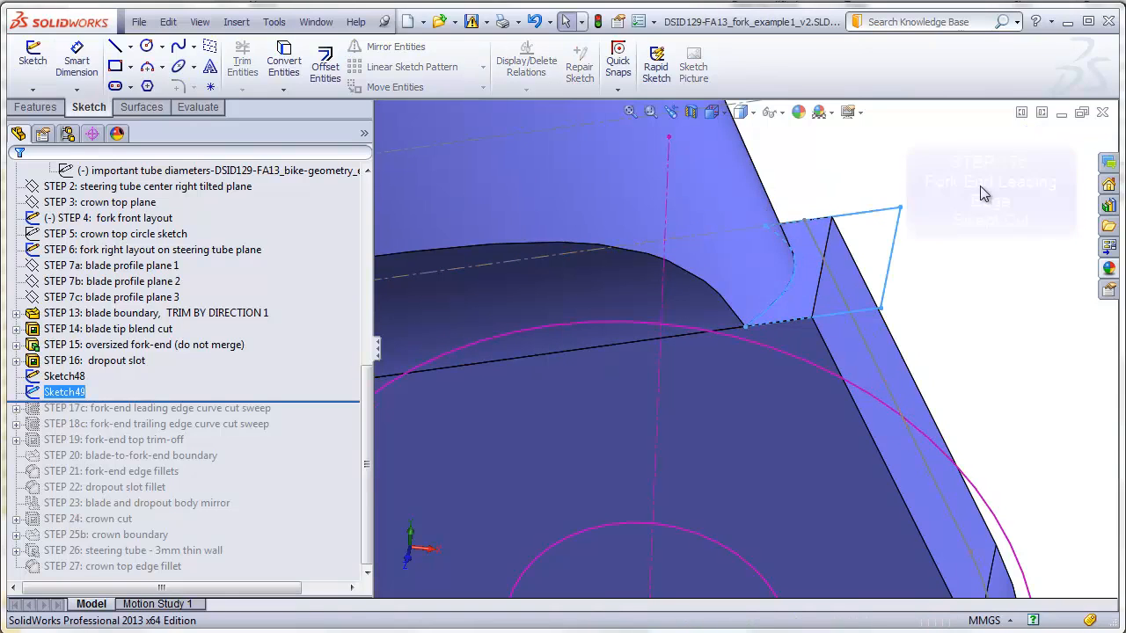
Set up a swept cut with Sketch49 as the profile and Sketch48 as the path.
{"action": "left_click", "coordinate": [981, 317]}
{"action": "scroll", "coordinate": [865, 432], "scroll_direction": "up", "scroll_amount": 1}
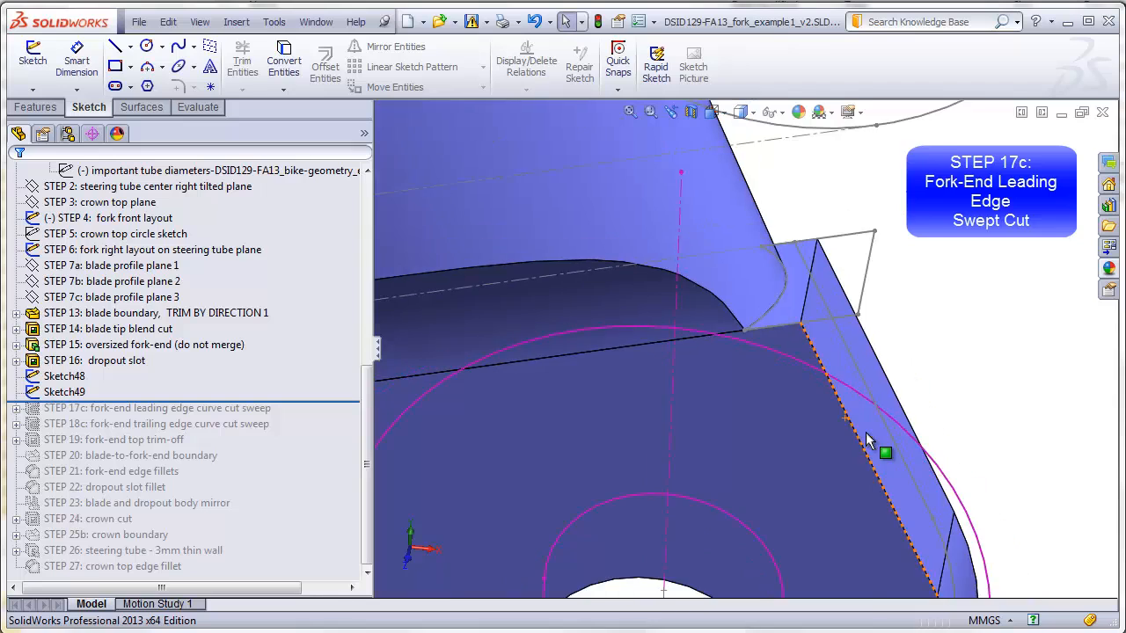
{"action": "scroll", "coordinate": [866, 433], "scroll_direction": "up", "scroll_amount": 1}
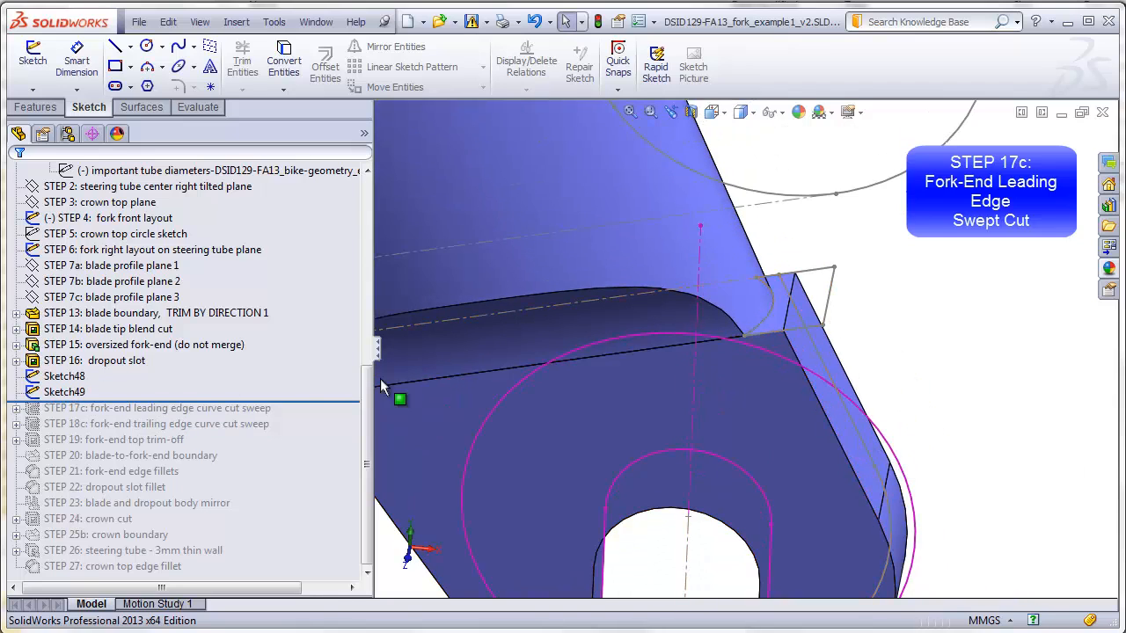
{"action": "left_click", "coordinate": [36, 107]}
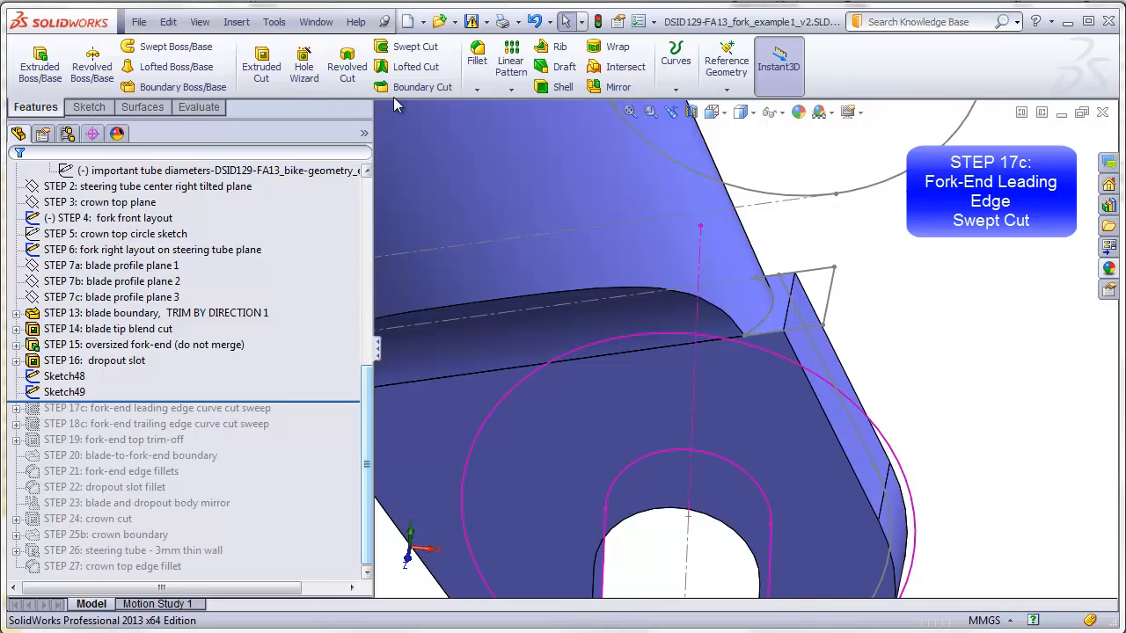
{"action": "left_click", "coordinate": [414, 49]}
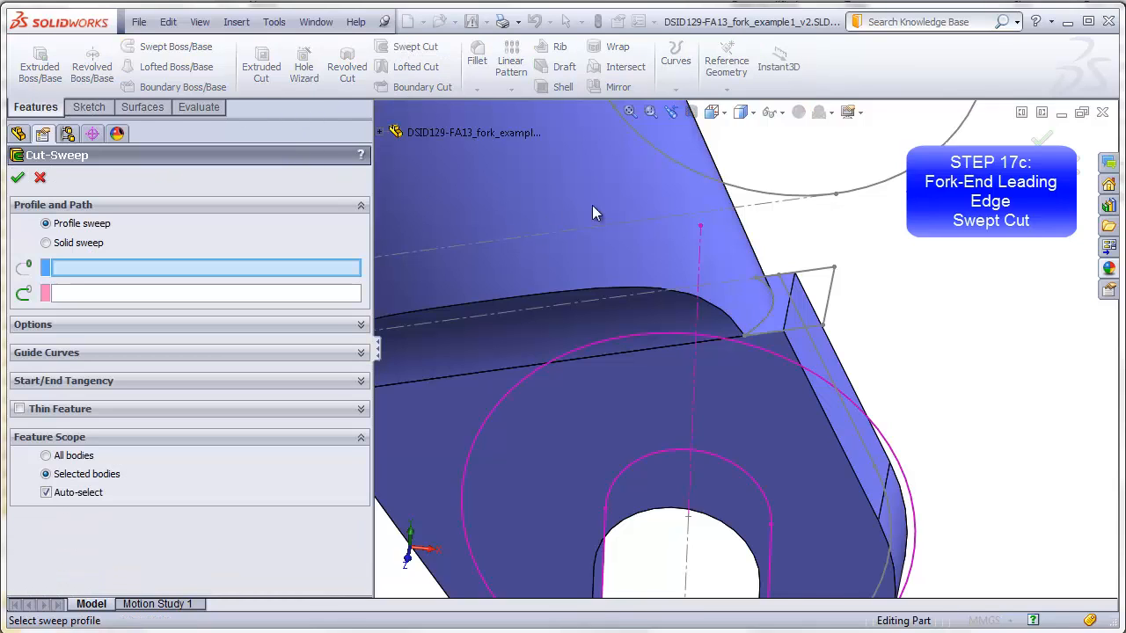
{"action": "left_click", "coordinate": [822, 278]}
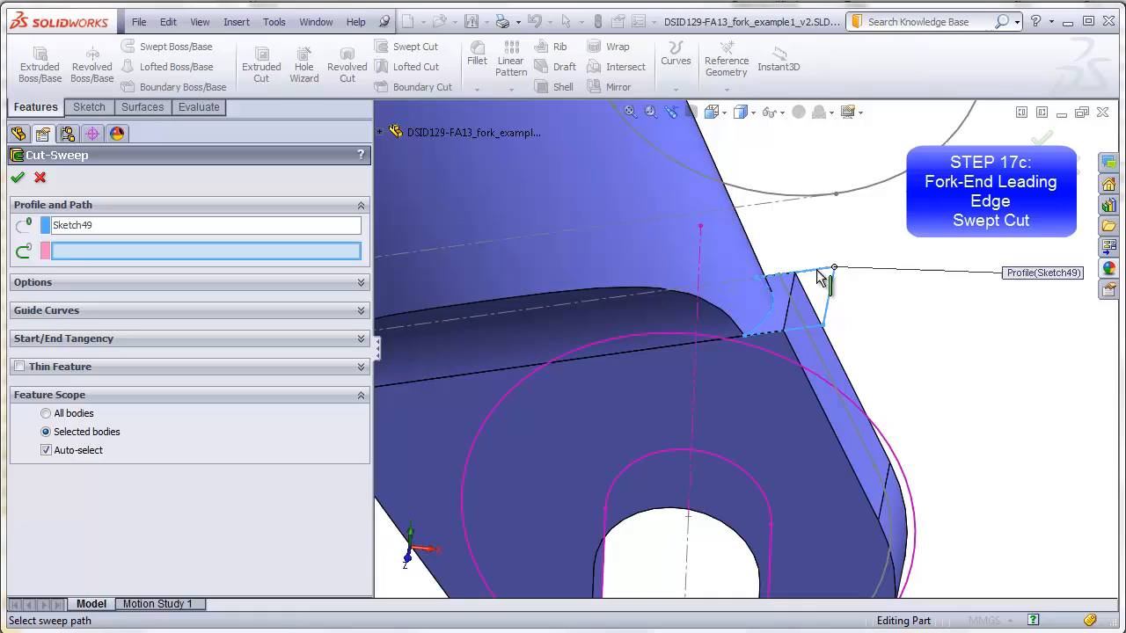
{"action": "left_click", "coordinate": [804, 313]}
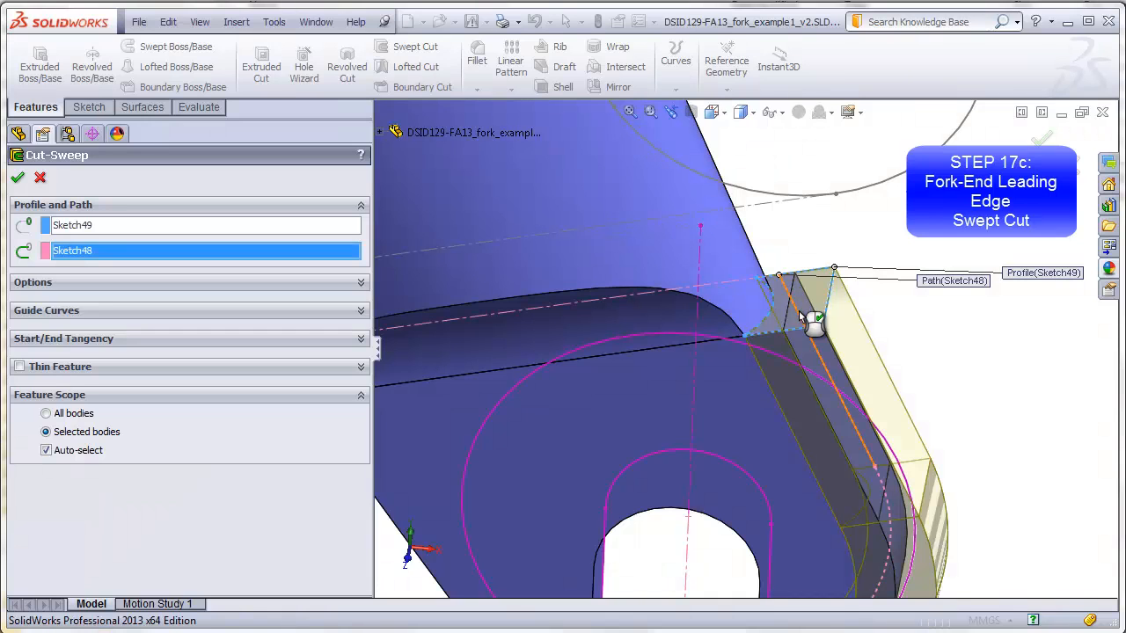
Limit the swept cut's feature scope to the STEP 16: dropout slot body and create the cut.
{"action": "left_click", "coordinate": [46, 450]}
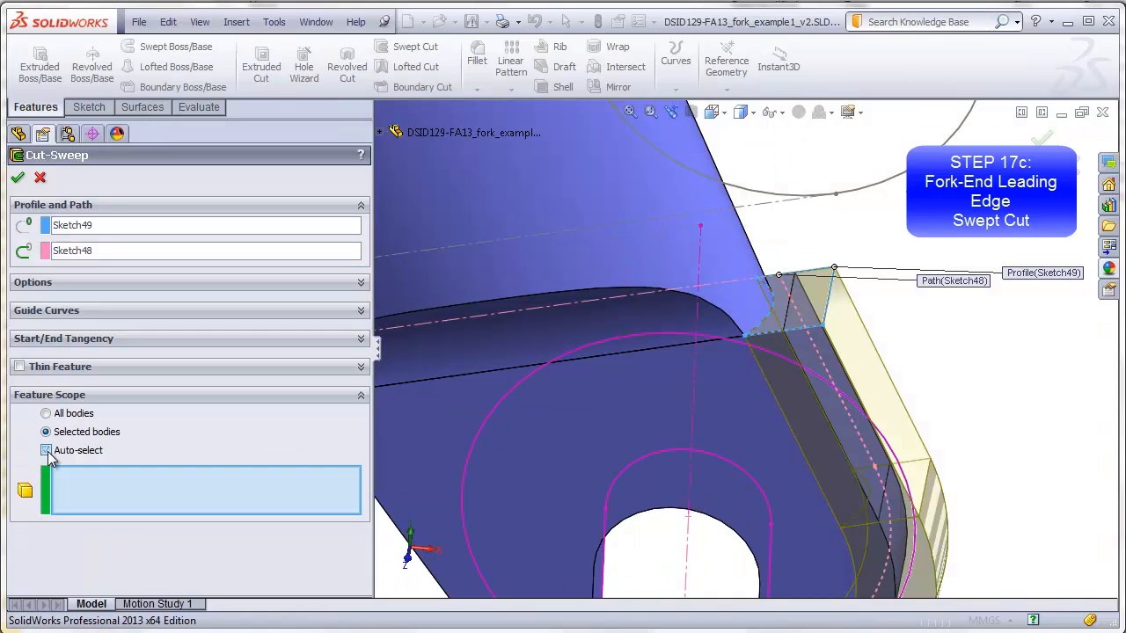
{"action": "left_click", "coordinate": [607, 394]}
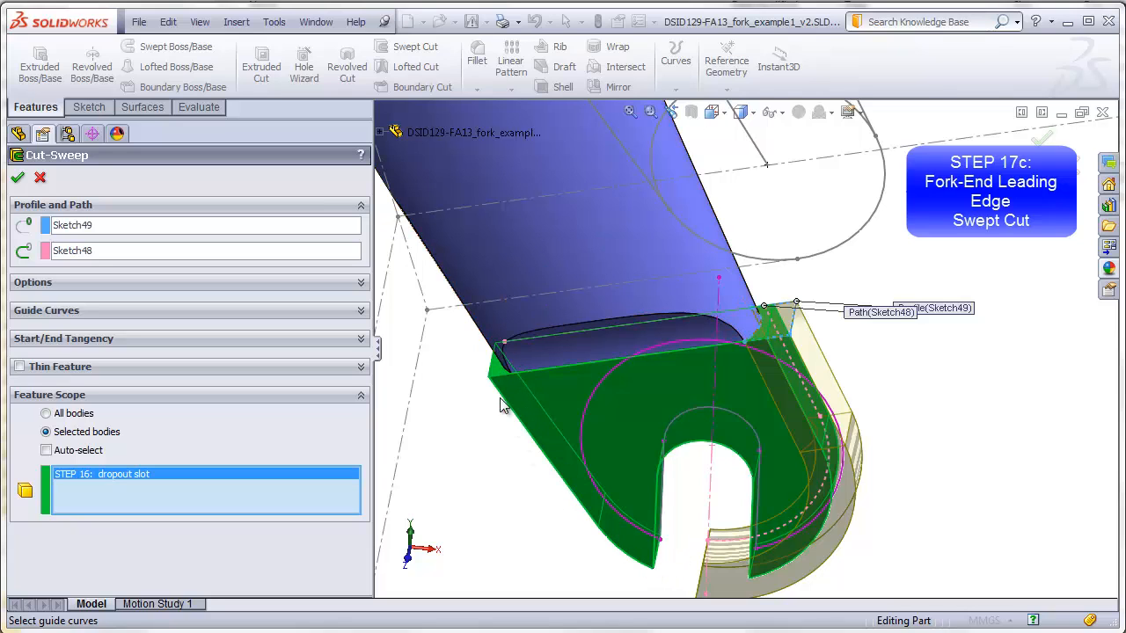
{"action": "left_click", "coordinate": [24, 178]}
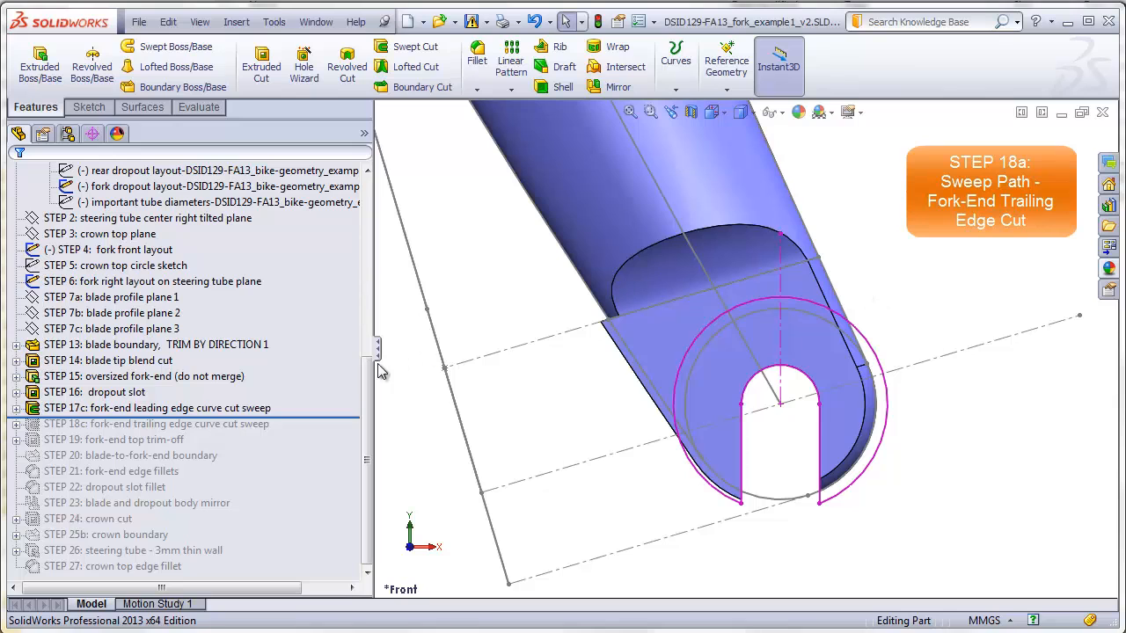
Start a sketch on the fork dropout plane for the trailing-edge sweep path.
{"action": "left_click_drag", "start_coordinate": [367, 379], "coordinate": [378, 240]}
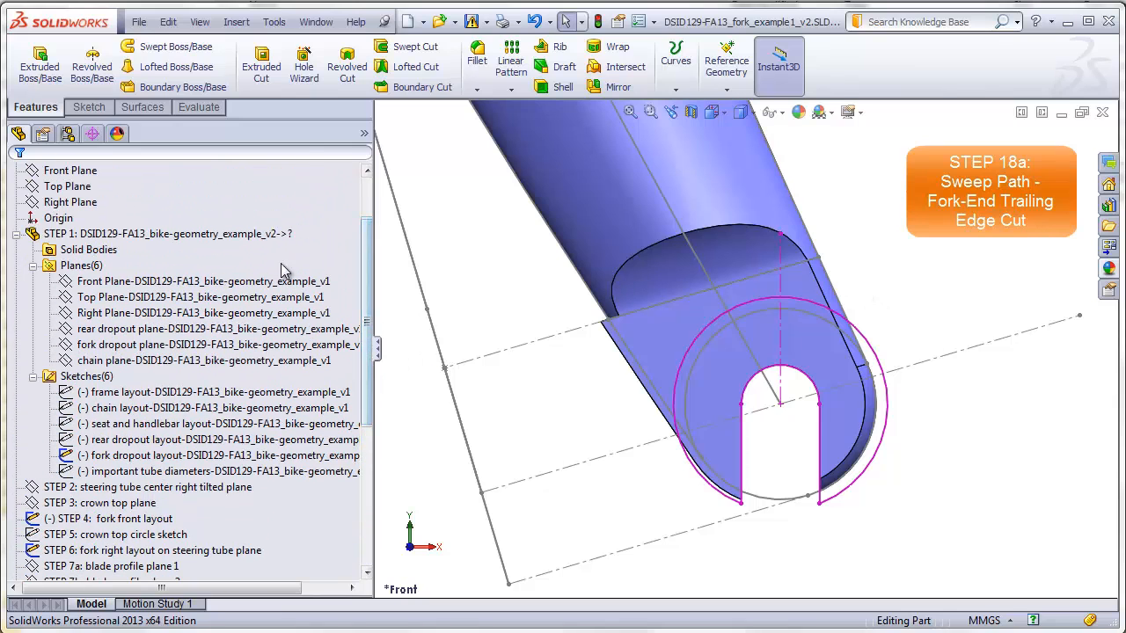
{"action": "left_click", "coordinate": [343, 344]}
{"action": "left_click", "coordinate": [89, 107]}
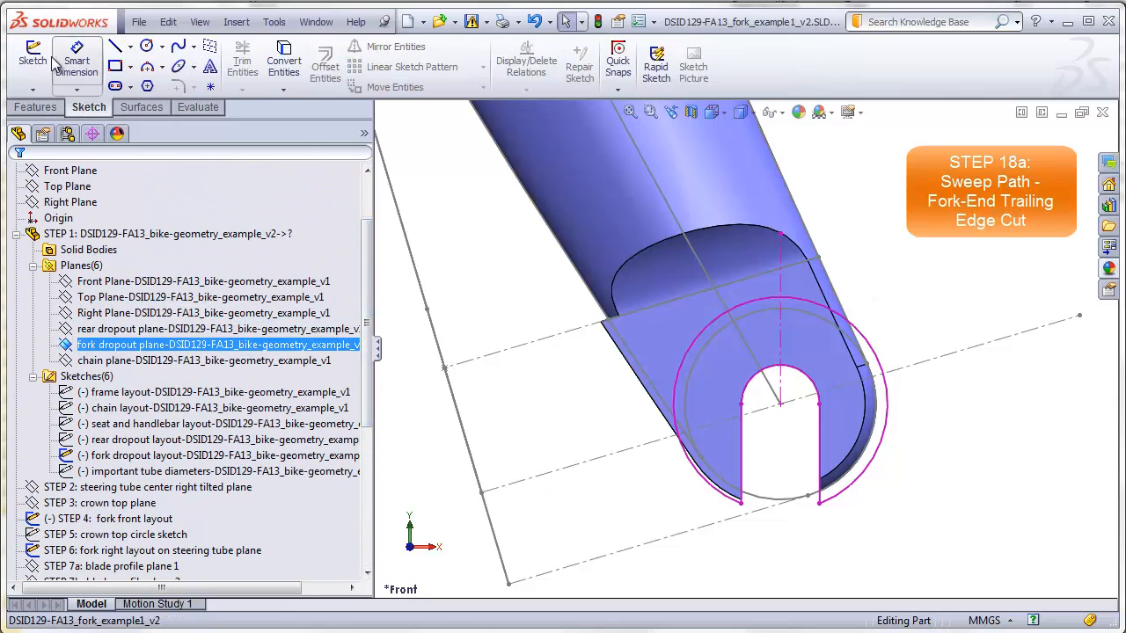
{"action": "left_click", "coordinate": [32, 61]}
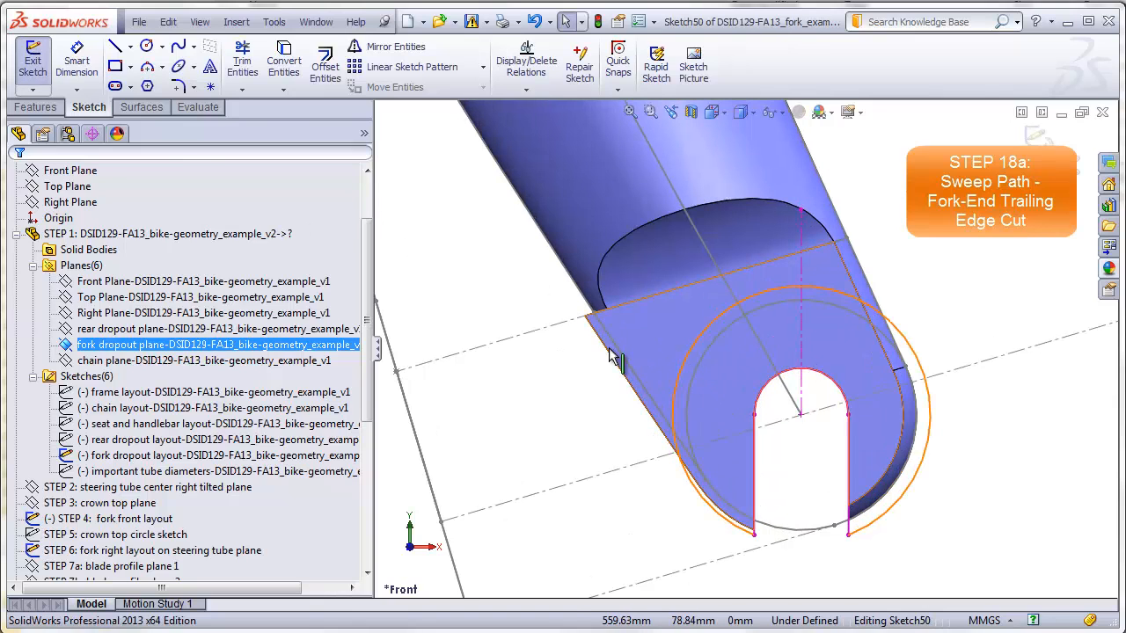
Convert the fork-end top line, the trailing-side blade arc and the dropout circle from the fork front layout into the sketch.
{"action": "left_click", "coordinate": [283, 61]}
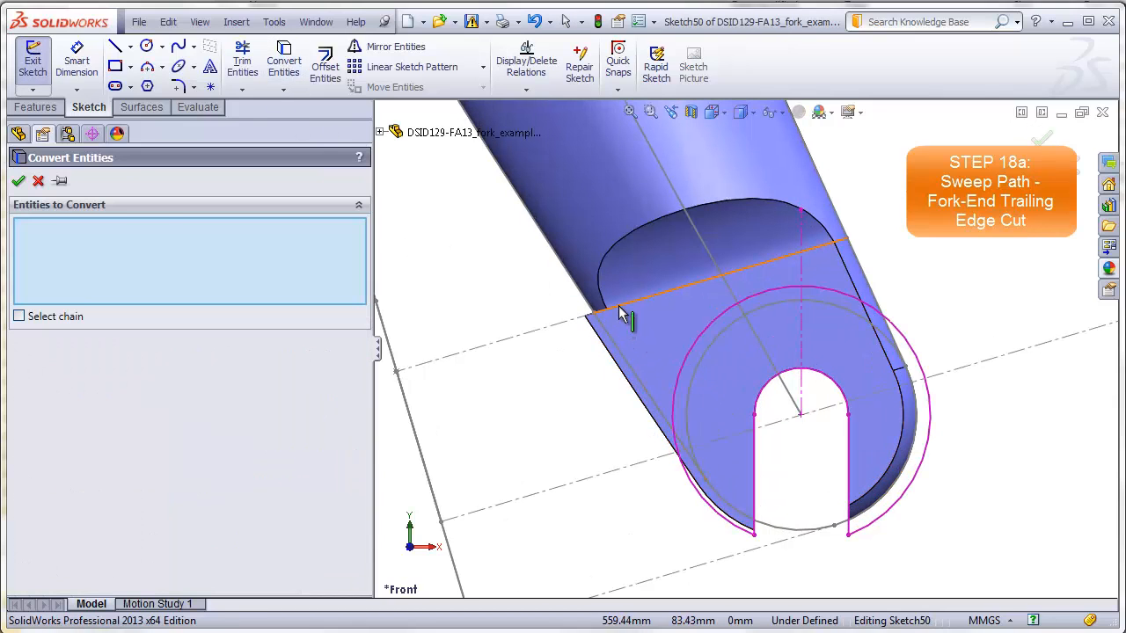
{"action": "left_click", "coordinate": [617, 318]}
{"action": "left_click", "coordinate": [660, 384]}
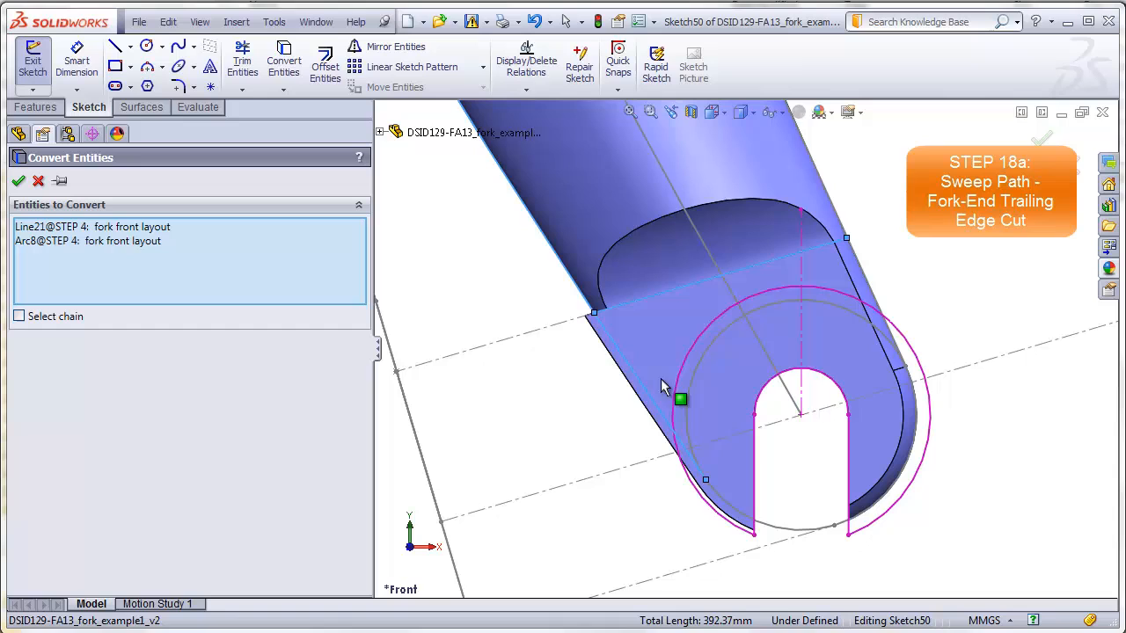
{"action": "left_click", "coordinate": [774, 529]}
{"action": "left_click", "coordinate": [18, 181]}
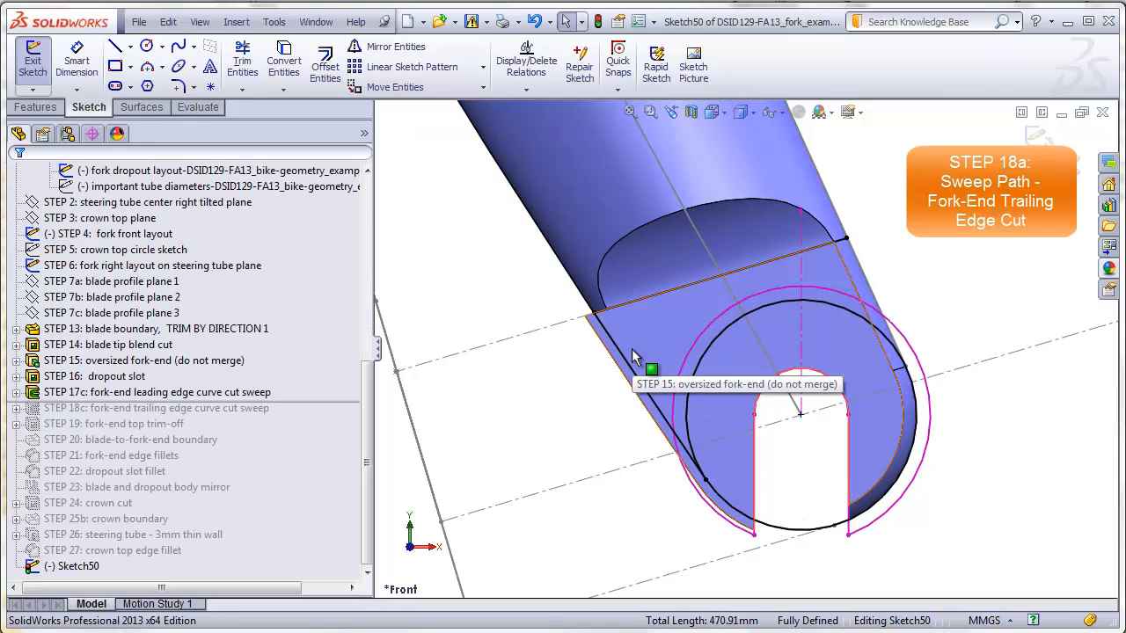
Draw a vertical centerline about 17.8 mm long from the circle's center down past the bottom of the circle.
{"action": "left_click", "coordinate": [130, 50]}
{"action": "left_click", "coordinate": [163, 83]}
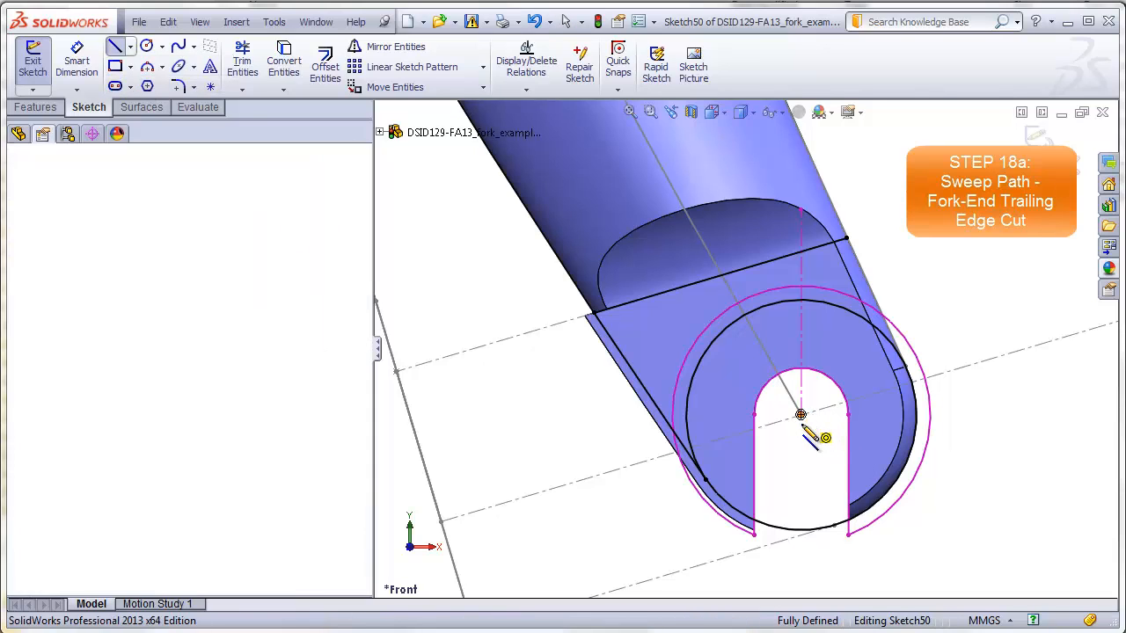
{"action": "left_click", "coordinate": [800, 414]}
{"action": "left_click", "coordinate": [800, 578]}
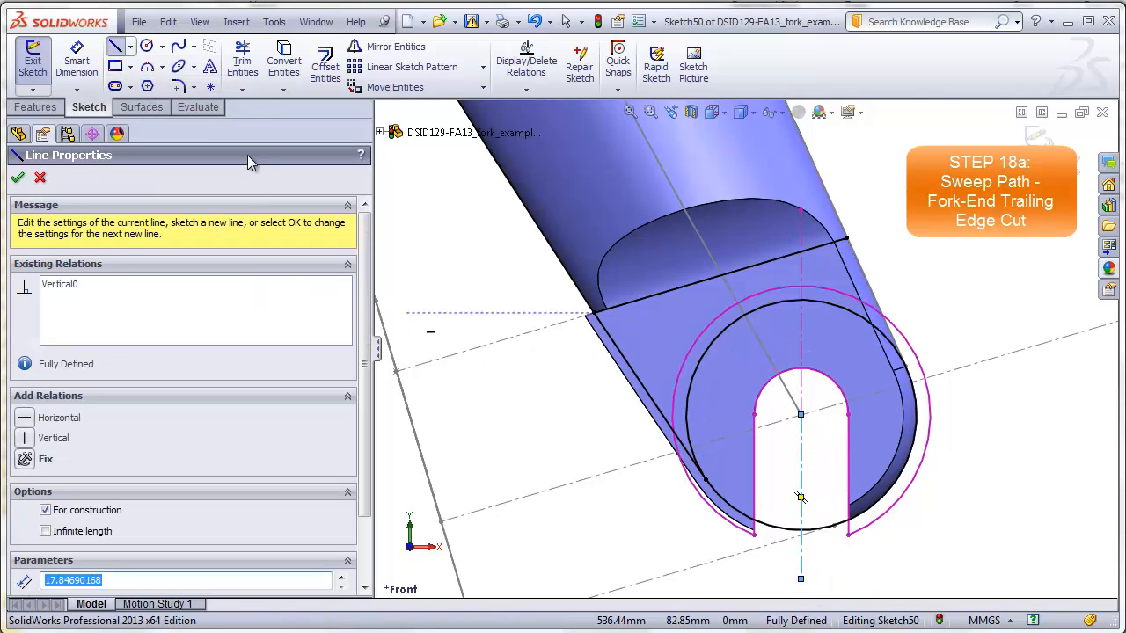
Trim the circle to its trailing-side arc between blade arc and centerline, and trim the blade arc above the fork-end top line.
{"action": "left_click", "coordinate": [242, 63]}
{"action": "left_click_drag", "start_coordinate": [940, 320], "coordinate": [872, 355]}
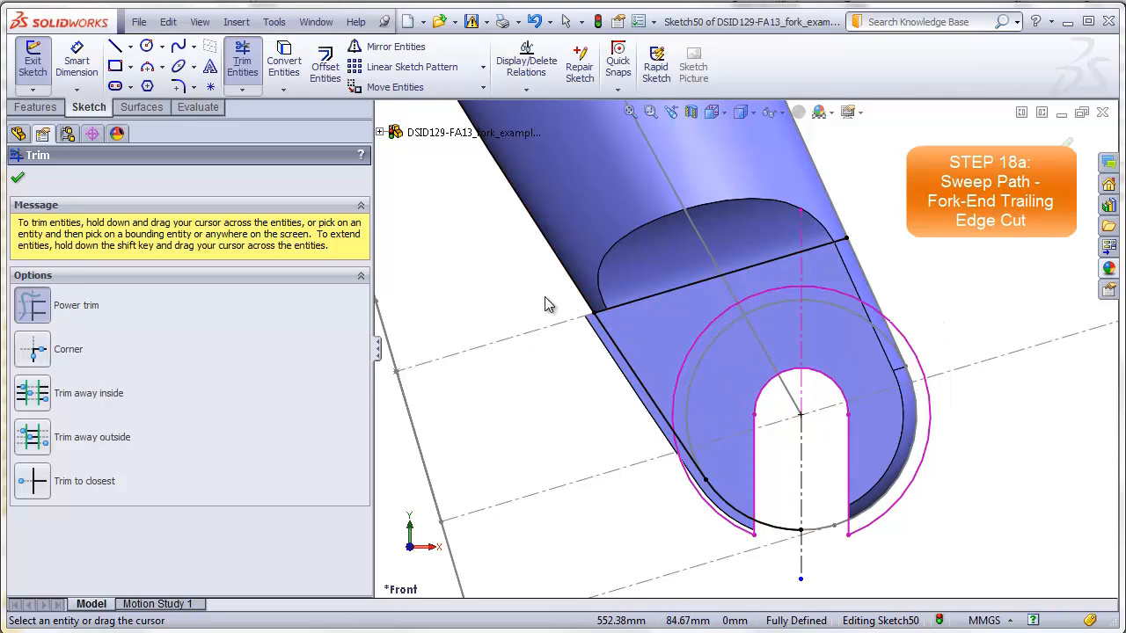
{"action": "left_click_drag", "start_coordinate": [567, 273], "coordinate": [555, 263]}
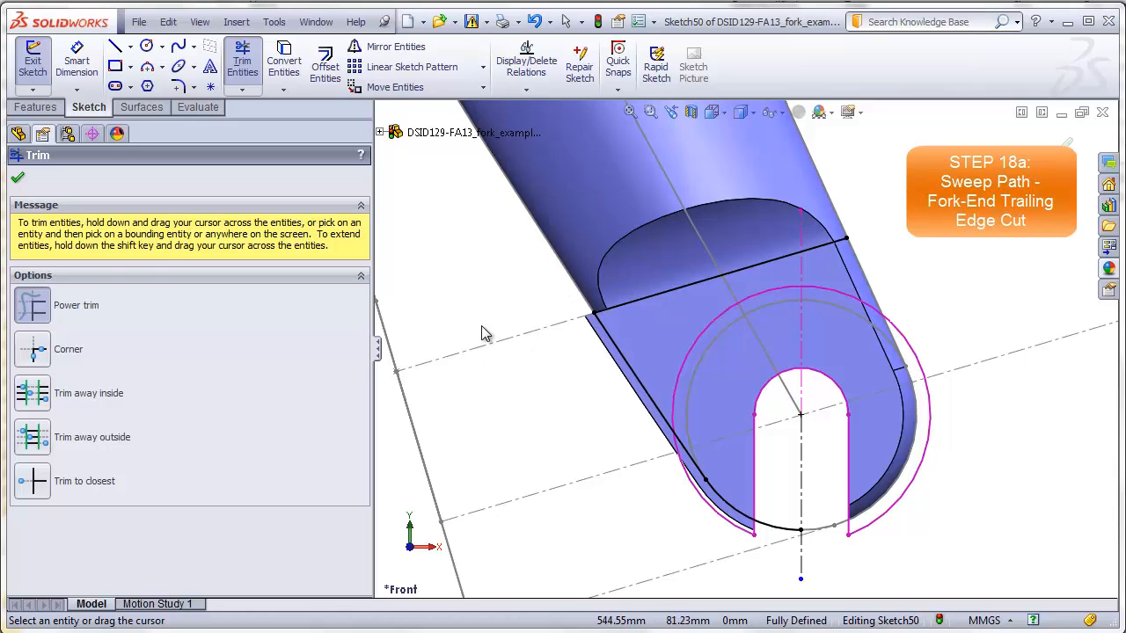
{"action": "key", "text": "Escape"}
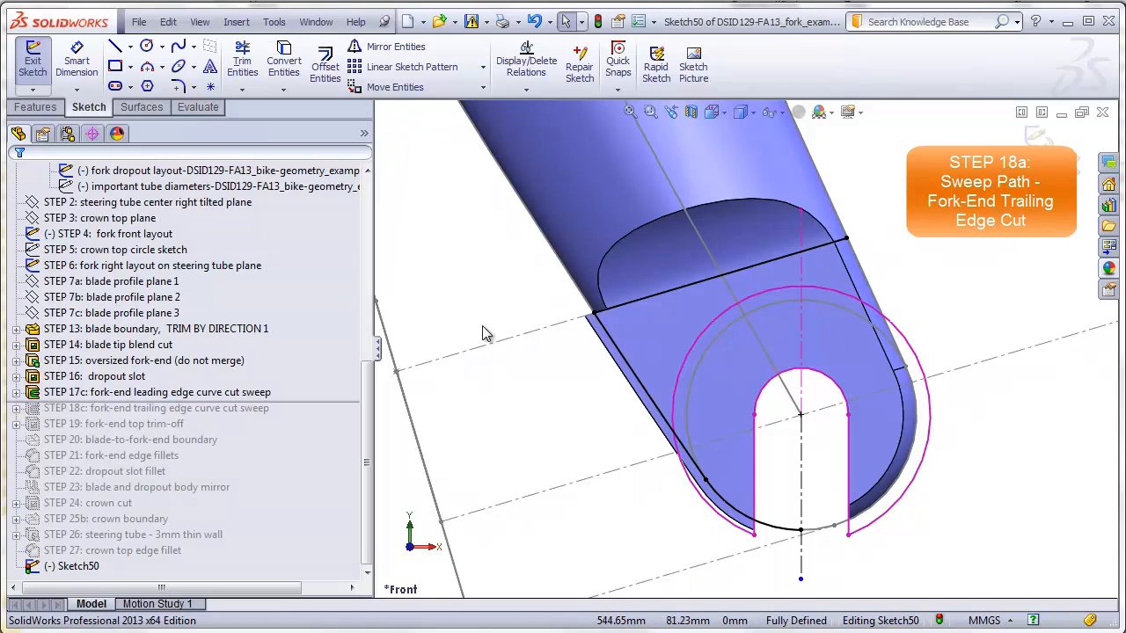
Make the converted fork-end top line construction geometry in the trailing-edge sweep path sketch.
{"action": "left_click", "coordinate": [652, 303]}
{"action": "left_click", "coordinate": [46, 451]}
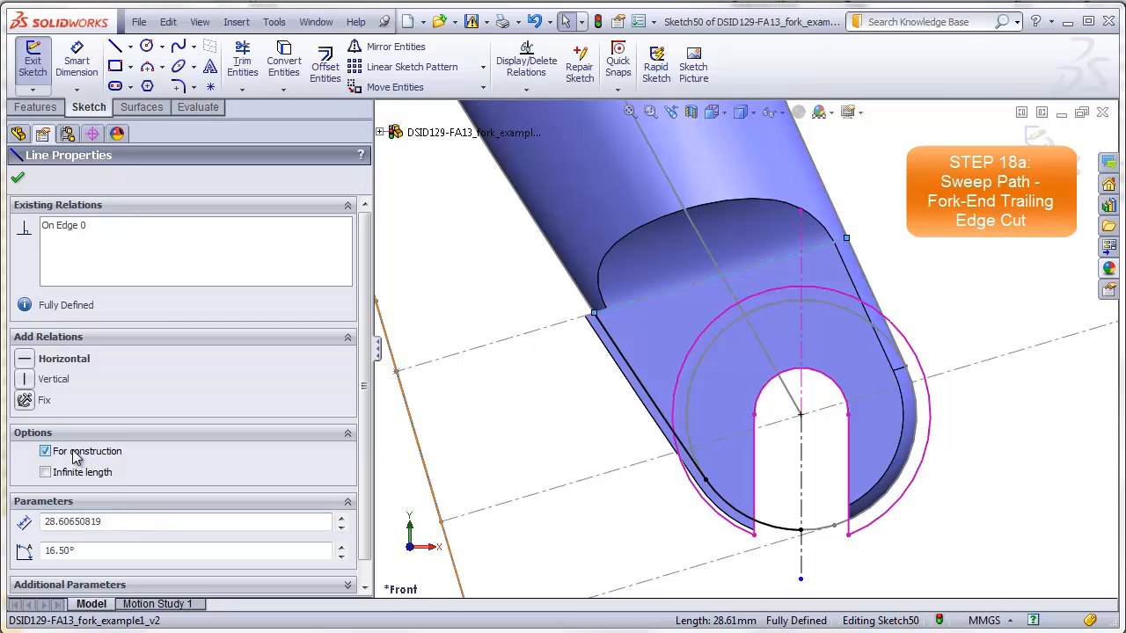
Finish the trailing-edge sweep path sketch and clear the selection.
{"action": "left_click", "coordinate": [538, 437]}
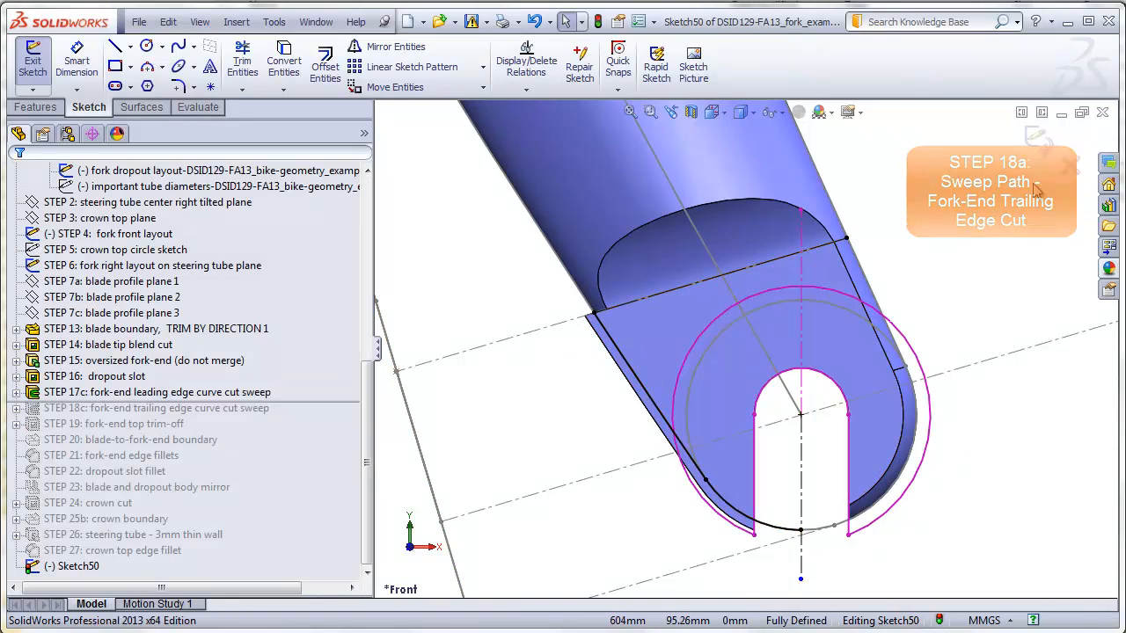
{"action": "left_click", "coordinate": [1036, 141]}
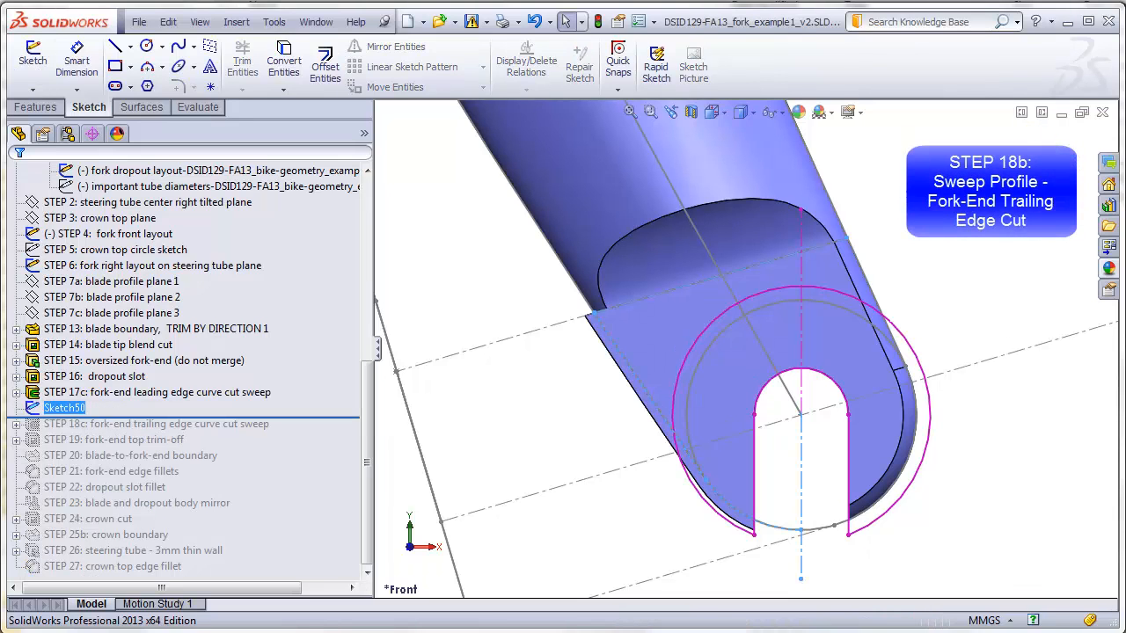
{"action": "left_click", "coordinate": [1020, 180]}
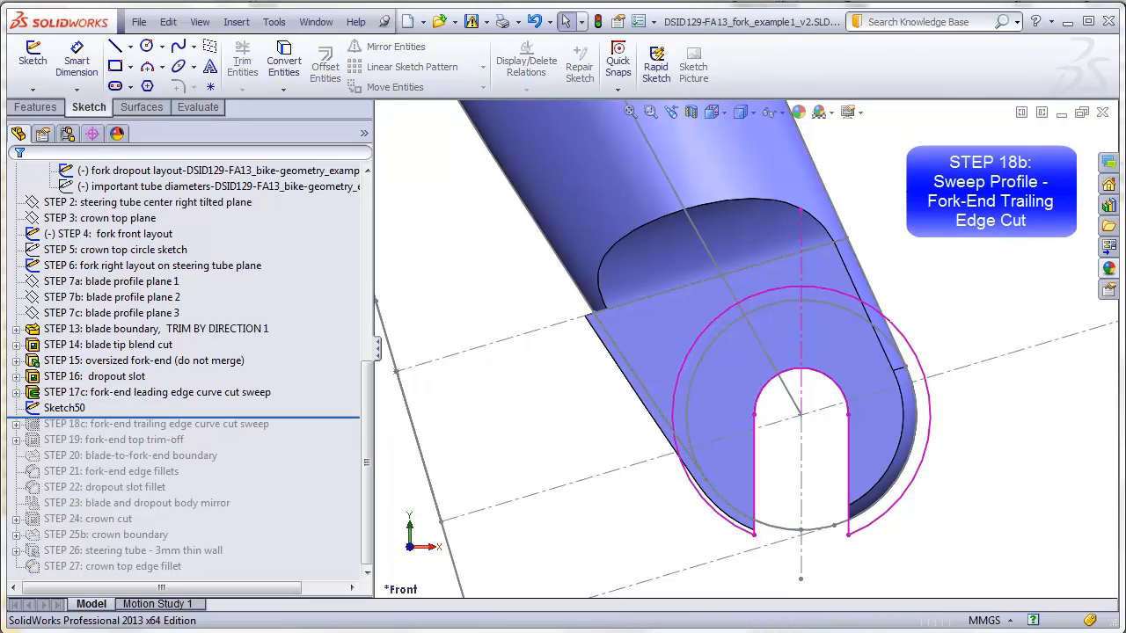
Start a sketch on the fork end's flat top face and convert the curved blade tip cut edge into it.
{"action": "middle_click_drag", "start_coordinate": [933, 204], "coordinate": [976, 264]}
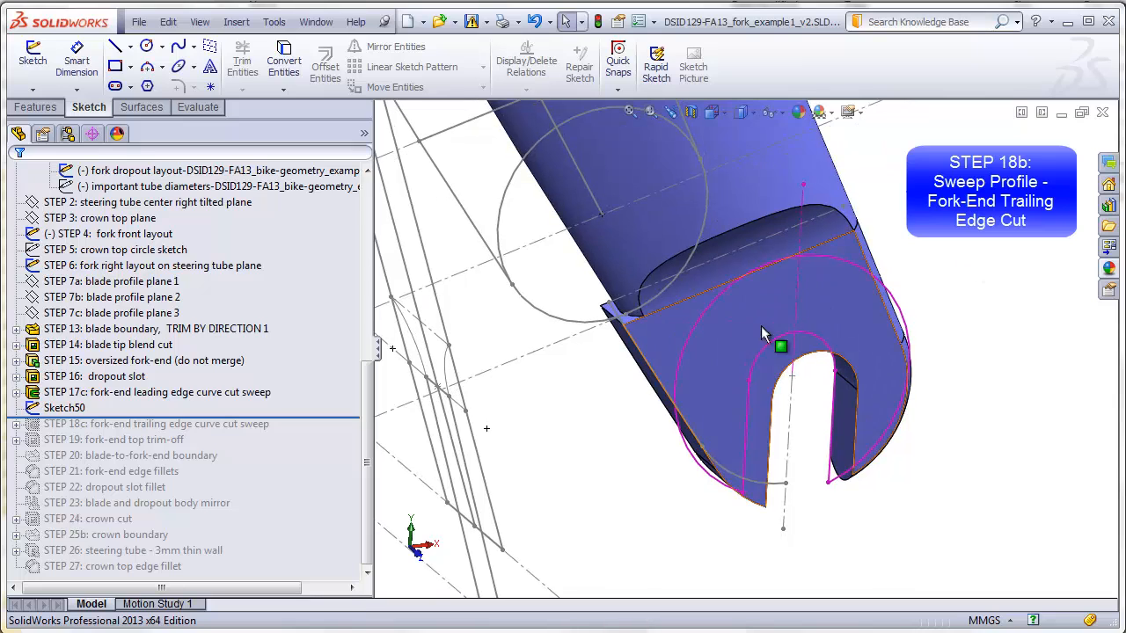
{"action": "scroll", "coordinate": [633, 316], "scroll_direction": "down", "scroll_amount": 5}
{"action": "left_click", "coordinate": [610, 310]}
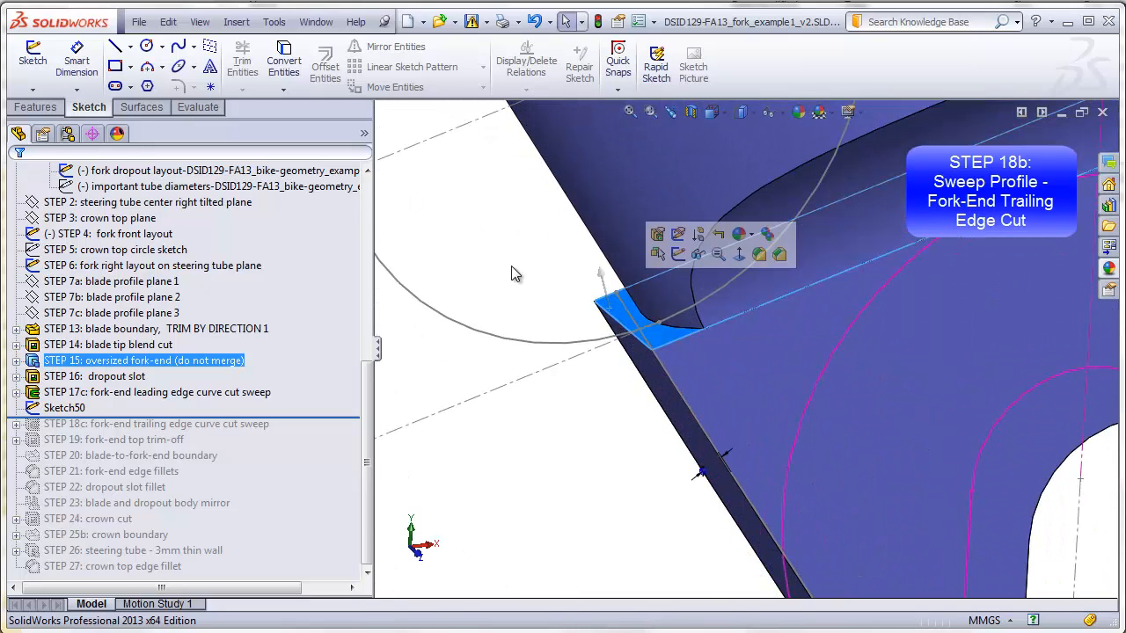
{"action": "left_click", "coordinate": [33, 54]}
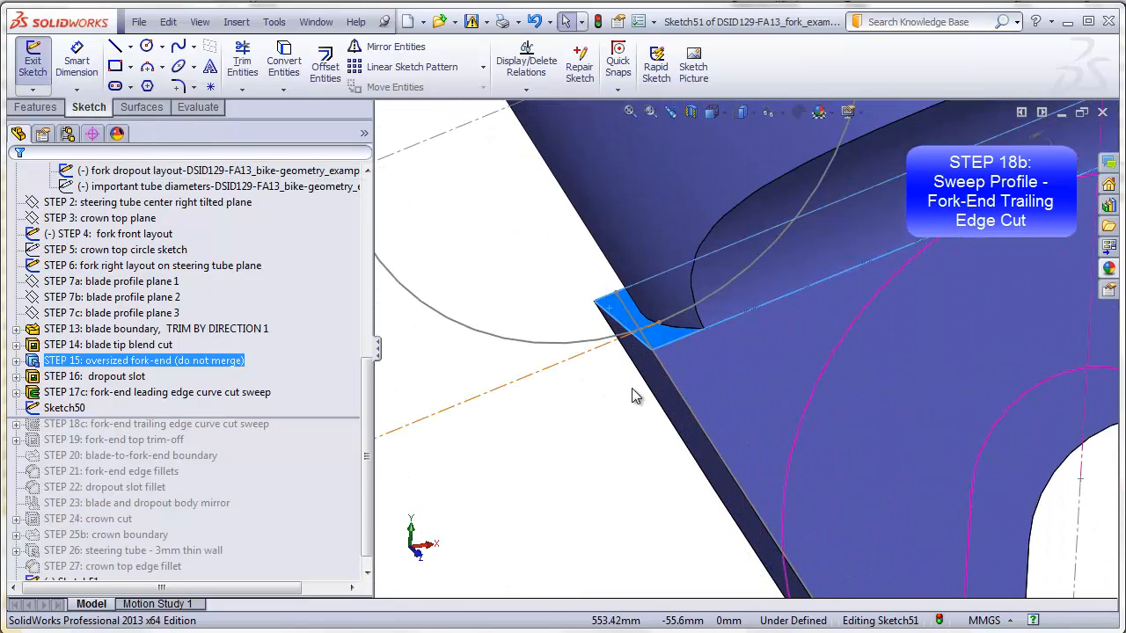
{"action": "left_click", "coordinate": [691, 333]}
{"action": "left_click", "coordinate": [283, 63]}
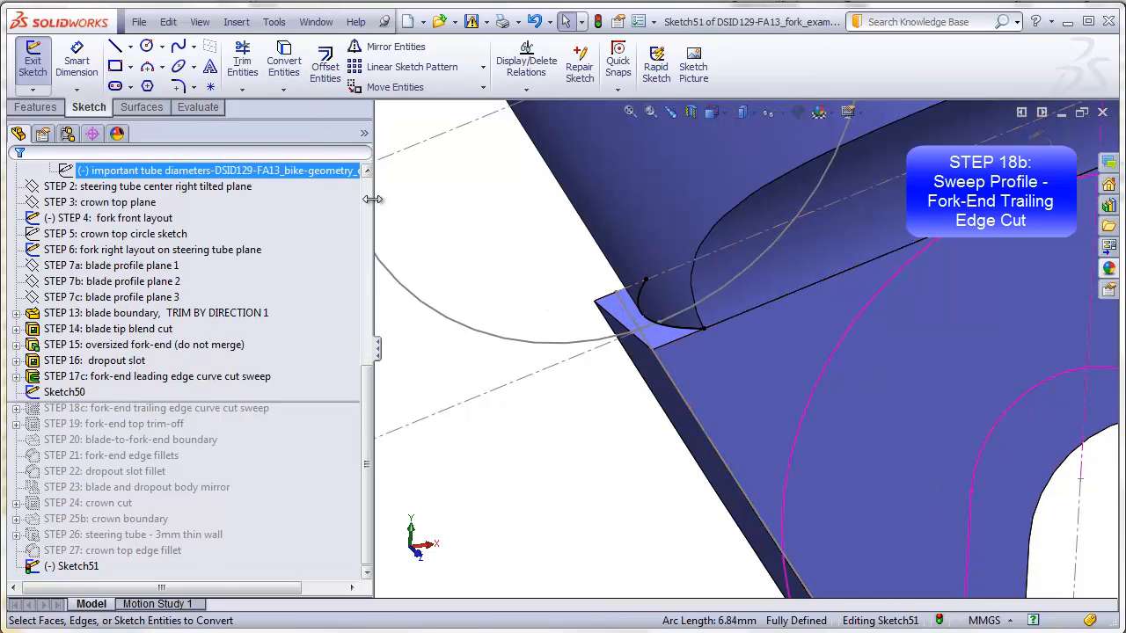
Convert the two long straight edges of the fork end's top face into the profile sketch.
{"action": "left_click", "coordinate": [284, 63]}
{"action": "left_click", "coordinate": [628, 329]}
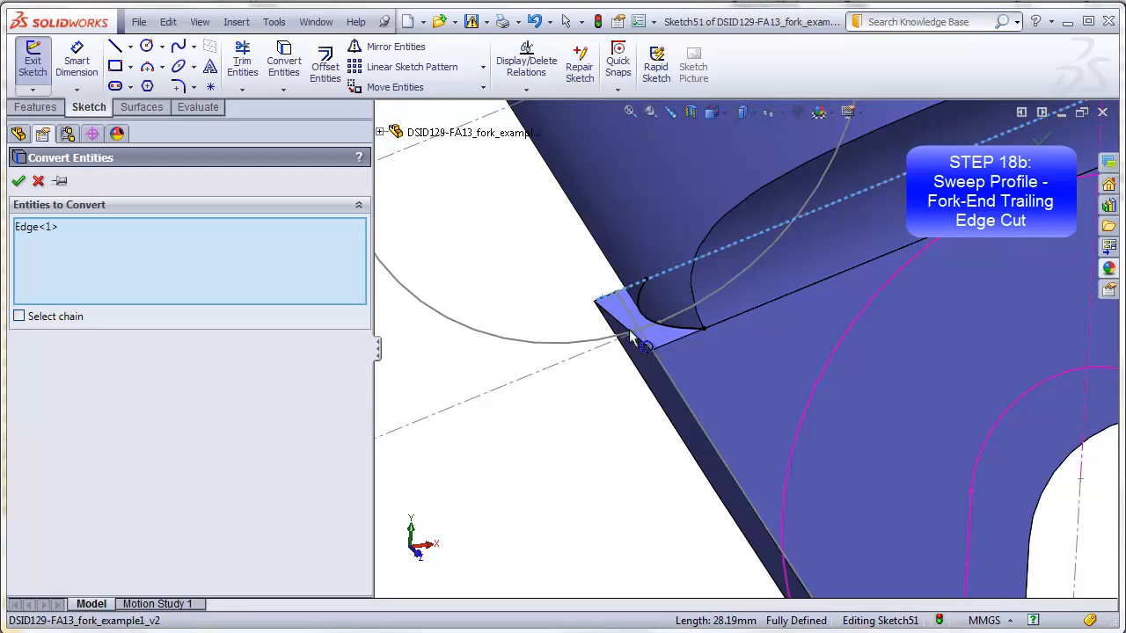
{"action": "left_click", "coordinate": [677, 345]}
{"action": "left_click", "coordinate": [19, 180]}
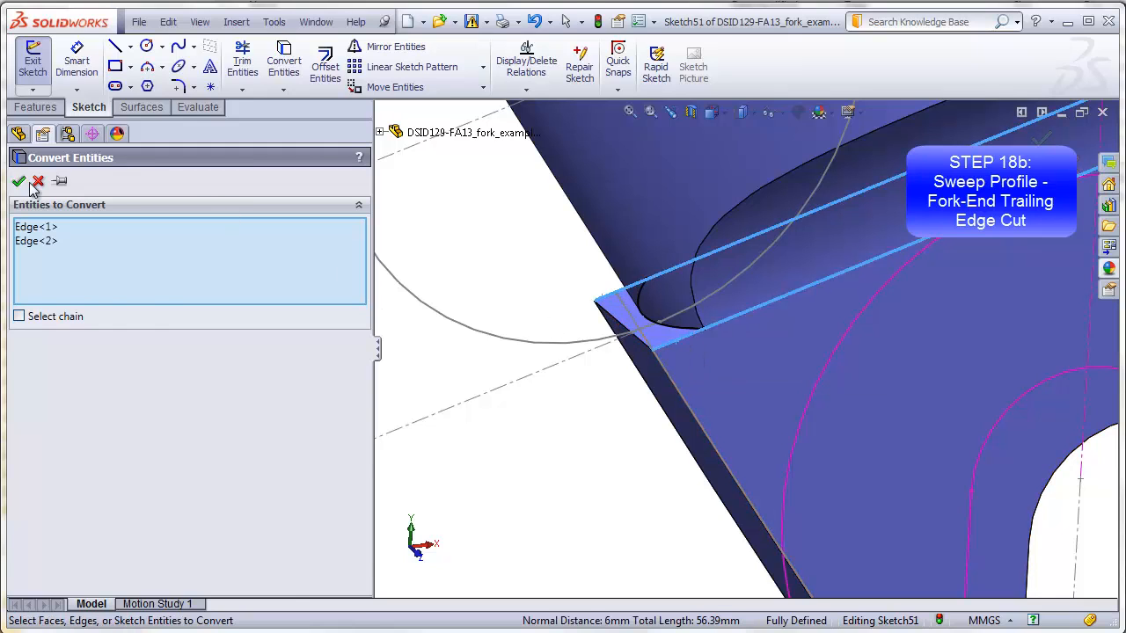
Trim both converted straight lines at the blade arc, keeping only their short trailing-side portions.
{"action": "left_click", "coordinate": [242, 61]}
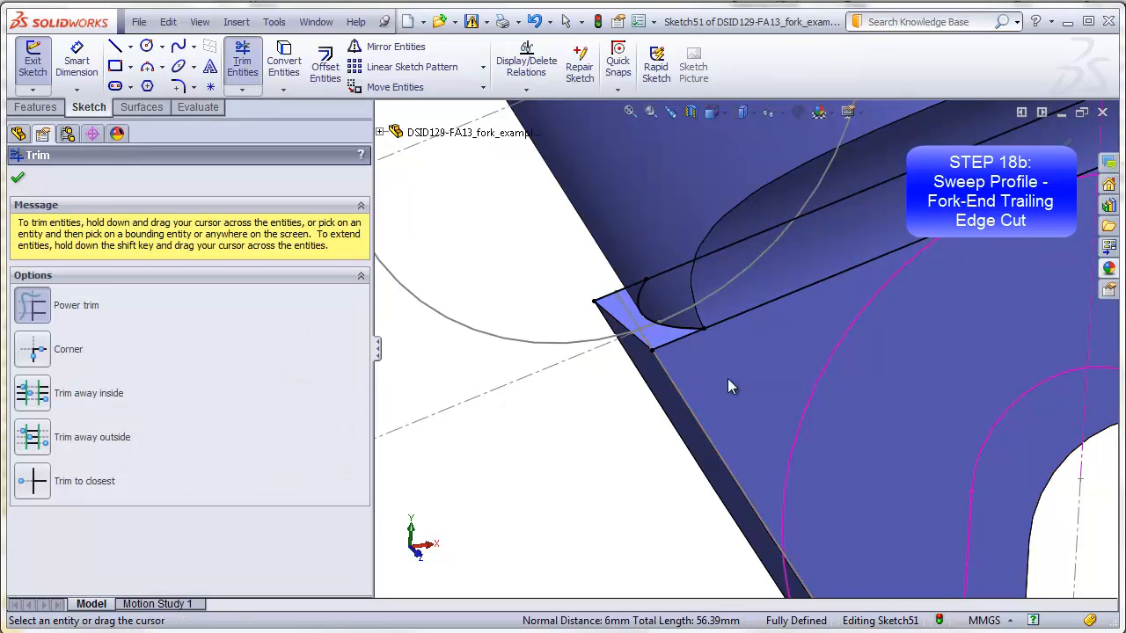
{"action": "left_click_drag", "start_coordinate": [714, 252], "coordinate": [706, 257]}
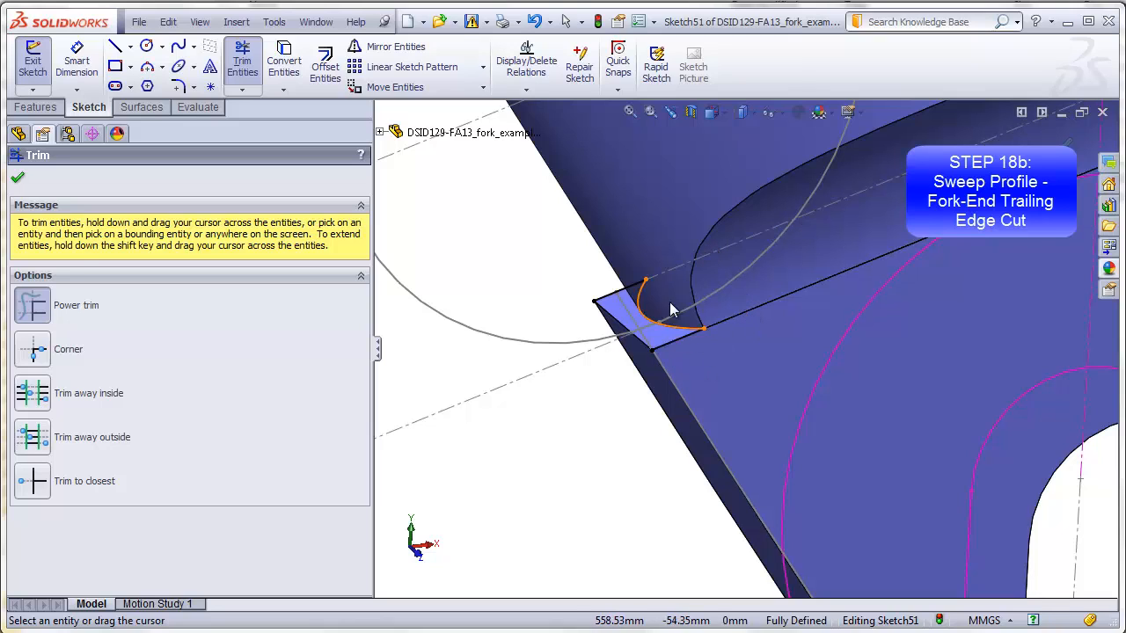
{"action": "key", "text": "Escape"}
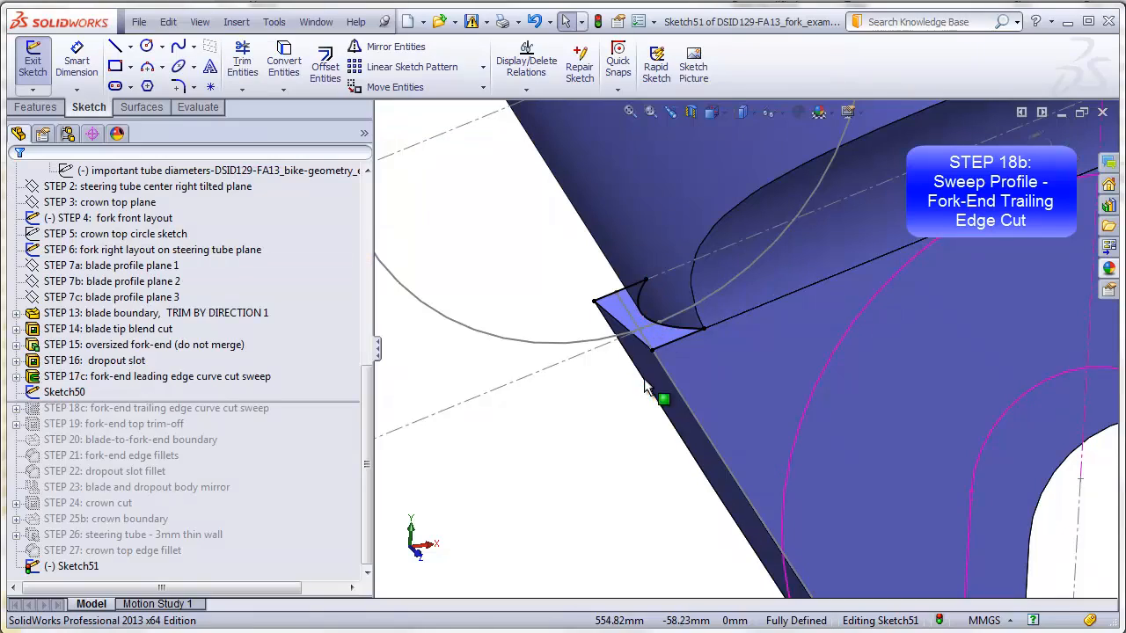
Extend the two lines' free ends out past the trailing edge and join them with a closing line about 6.1 mm long.
{"action": "left_click_drag", "start_coordinate": [652, 351], "coordinate": [546, 394]}
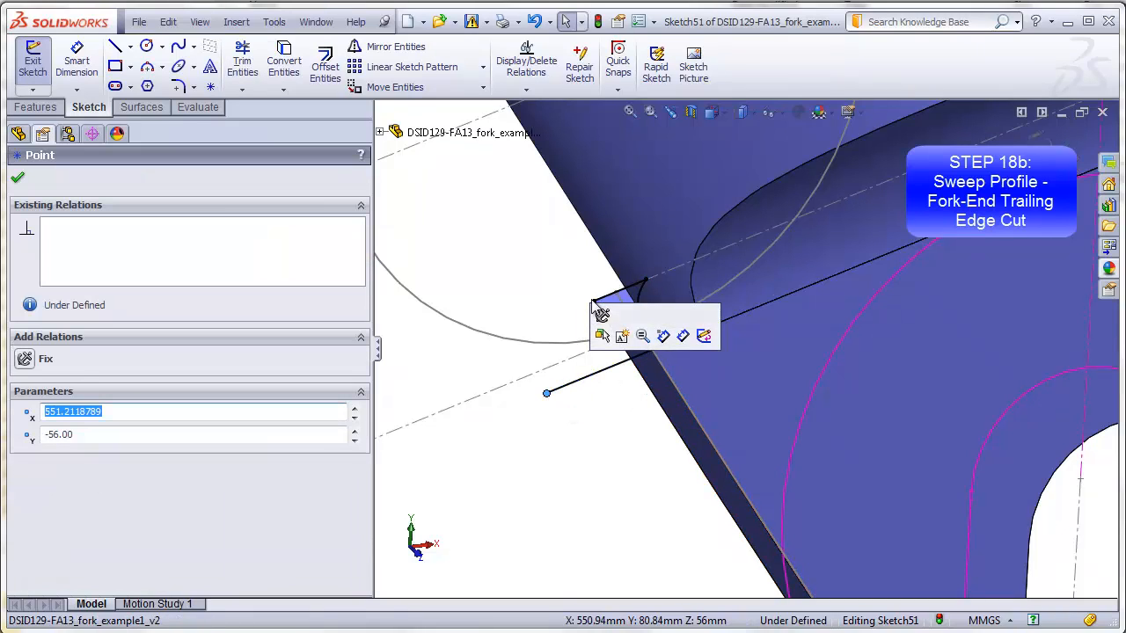
{"action": "left_click_drag", "start_coordinate": [594, 302], "coordinate": [511, 335]}
{"action": "left_click", "coordinate": [115, 47]}
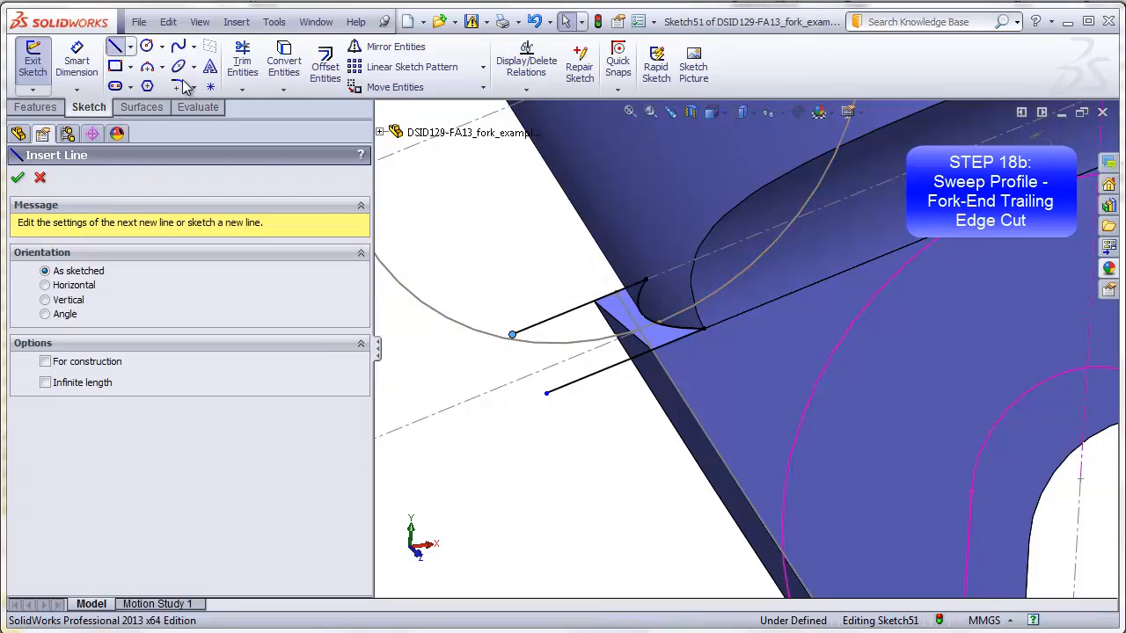
{"action": "left_click", "coordinate": [512, 335]}
{"action": "left_click", "coordinate": [546, 393]}
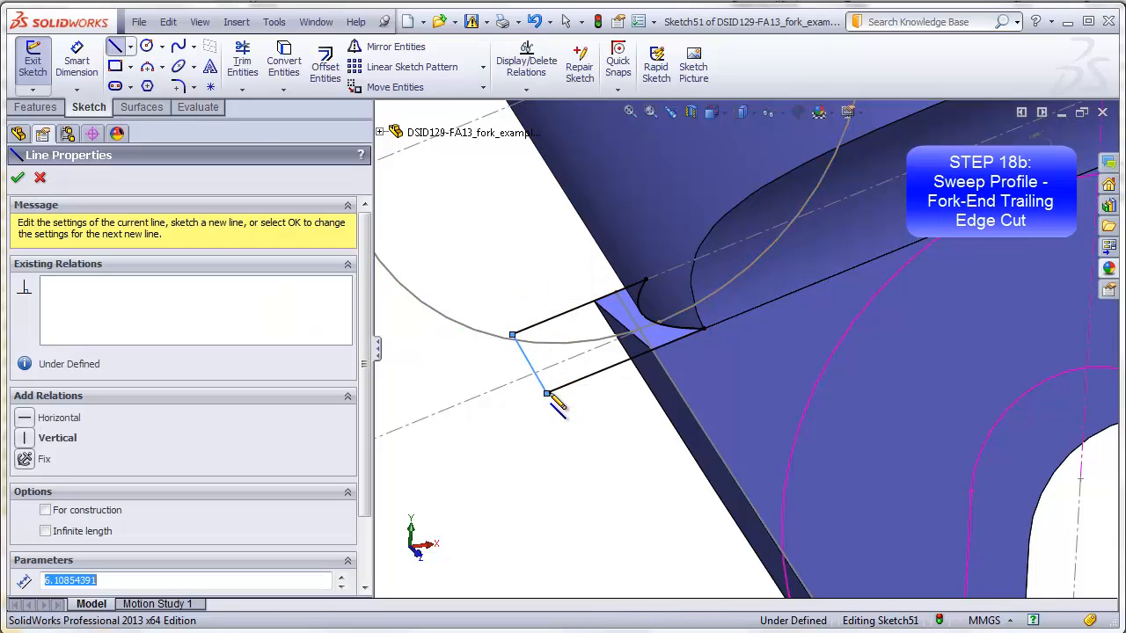
{"action": "key", "text": "Escape"}
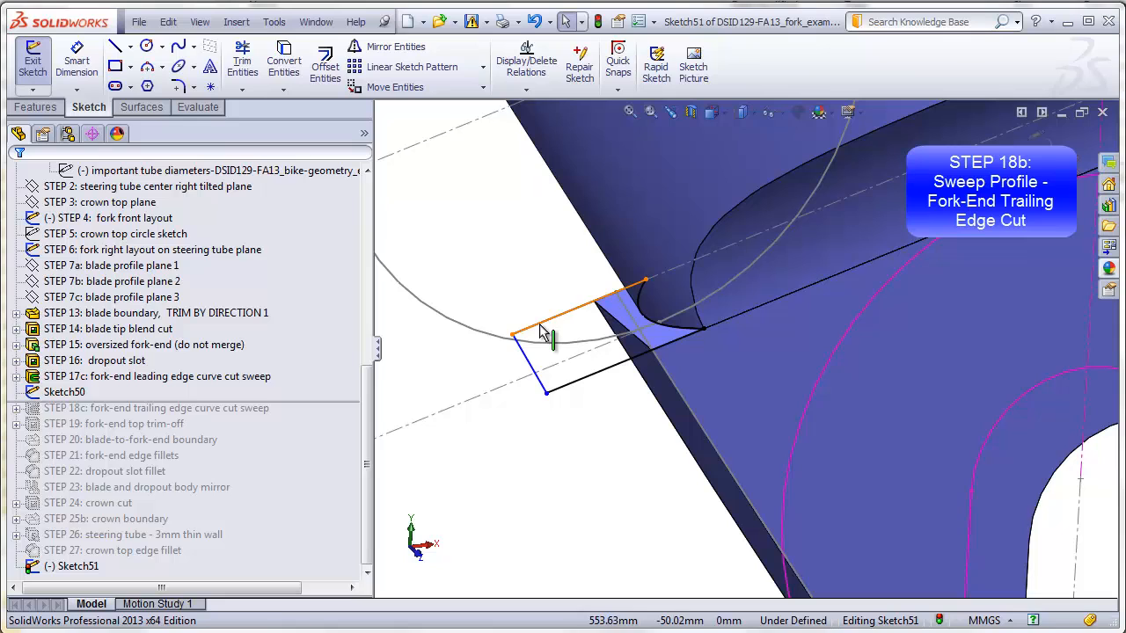
Make the closing line perpendicular to the adjoining straight side of the sweep profile.
{"action": "left_click", "coordinate": [545, 334]}
{"action": "left_click", "coordinate": [529, 364], "text": "ctrl"}
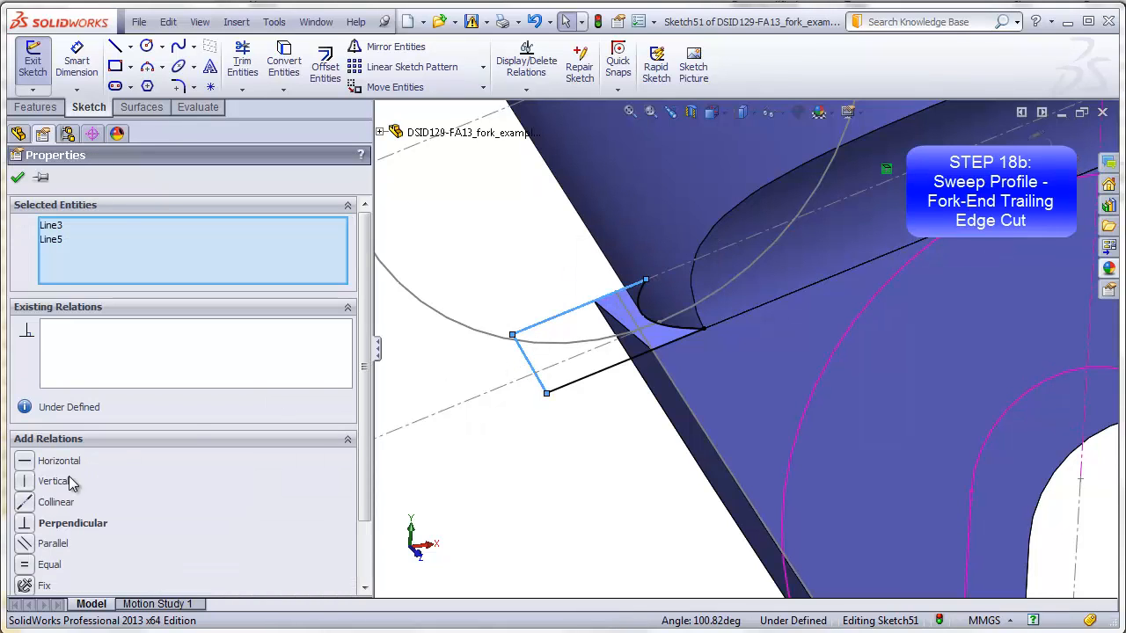
{"action": "left_click", "coordinate": [26, 524]}
{"action": "left_click", "coordinate": [551, 486]}
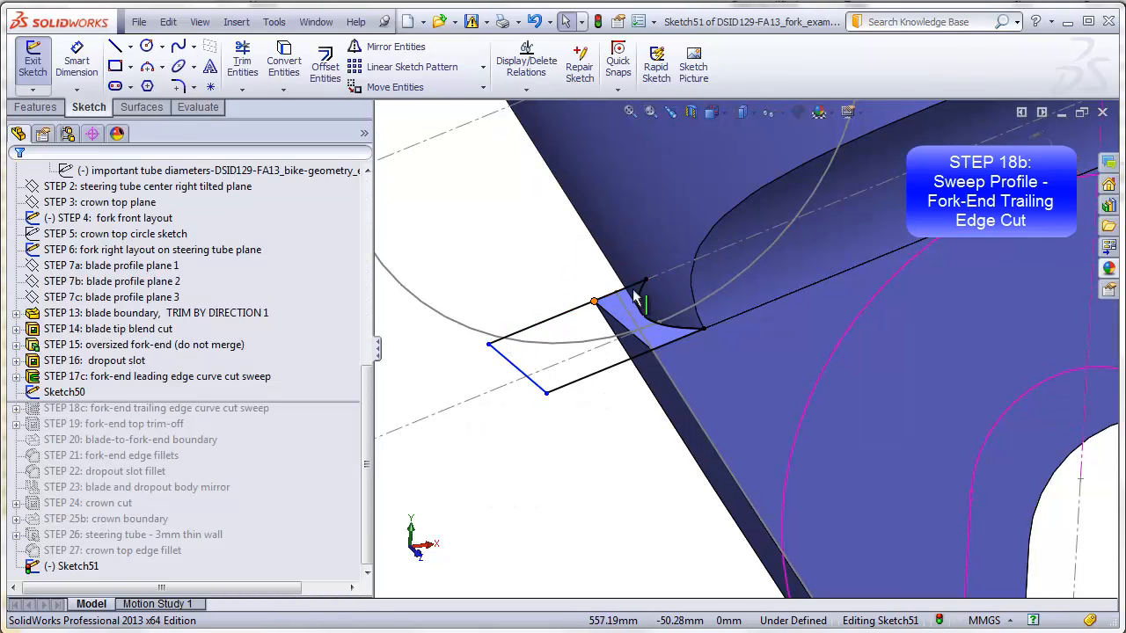
Dimension the profile's straight side farthest from the slotted face to 5 mm and finish the profile sketch.
{"action": "left_click", "coordinate": [78, 63]}
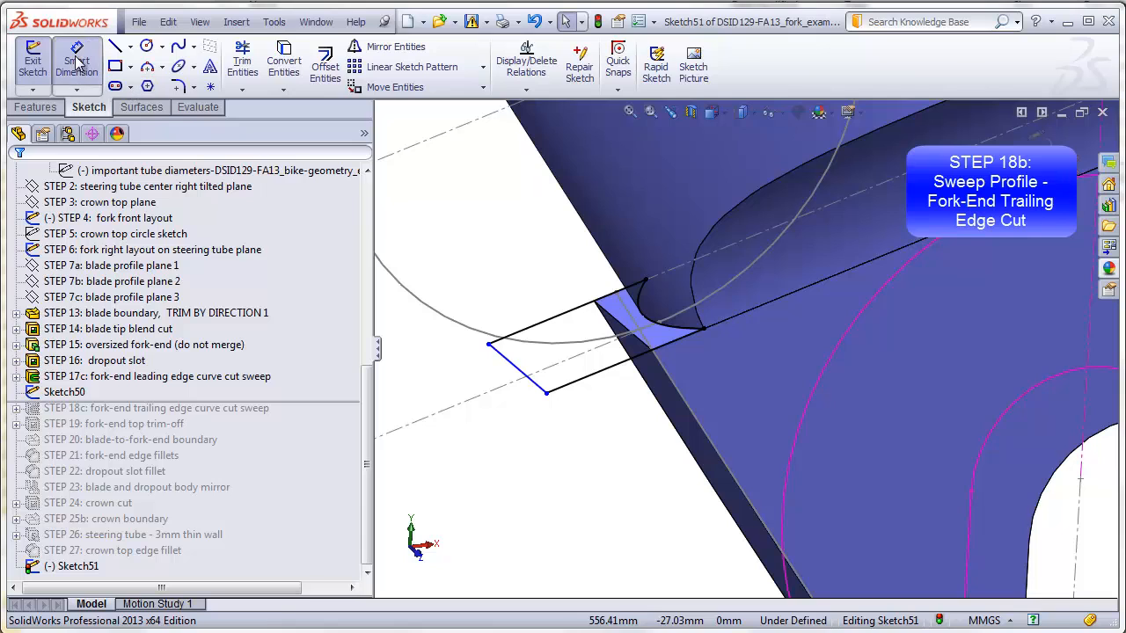
{"action": "left_click", "coordinate": [559, 315]}
{"action": "left_click", "coordinate": [526, 297]}
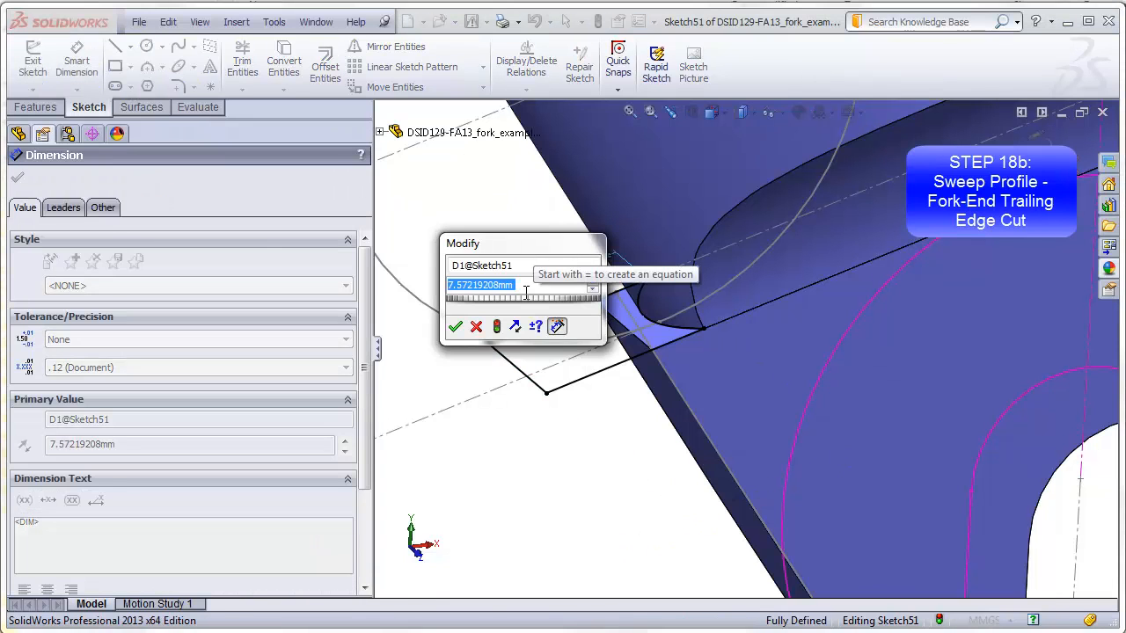
{"action": "type", "text": "5"}
{"action": "key", "text": "Return"}
{"action": "key", "text": "Escape"}
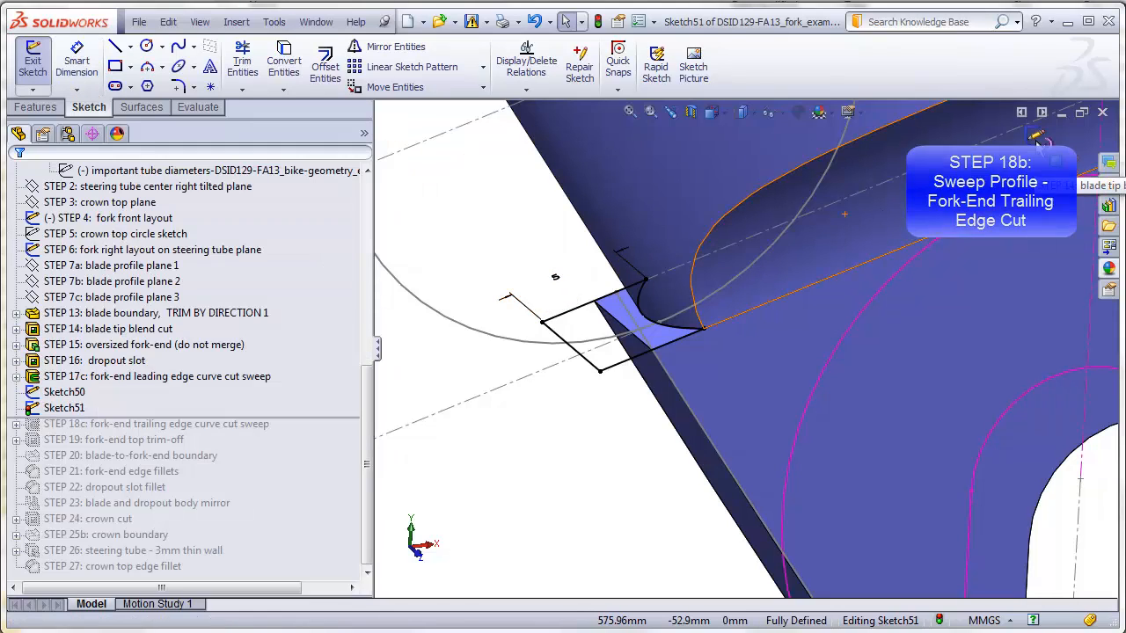
{"action": "left_click", "coordinate": [1037, 137]}
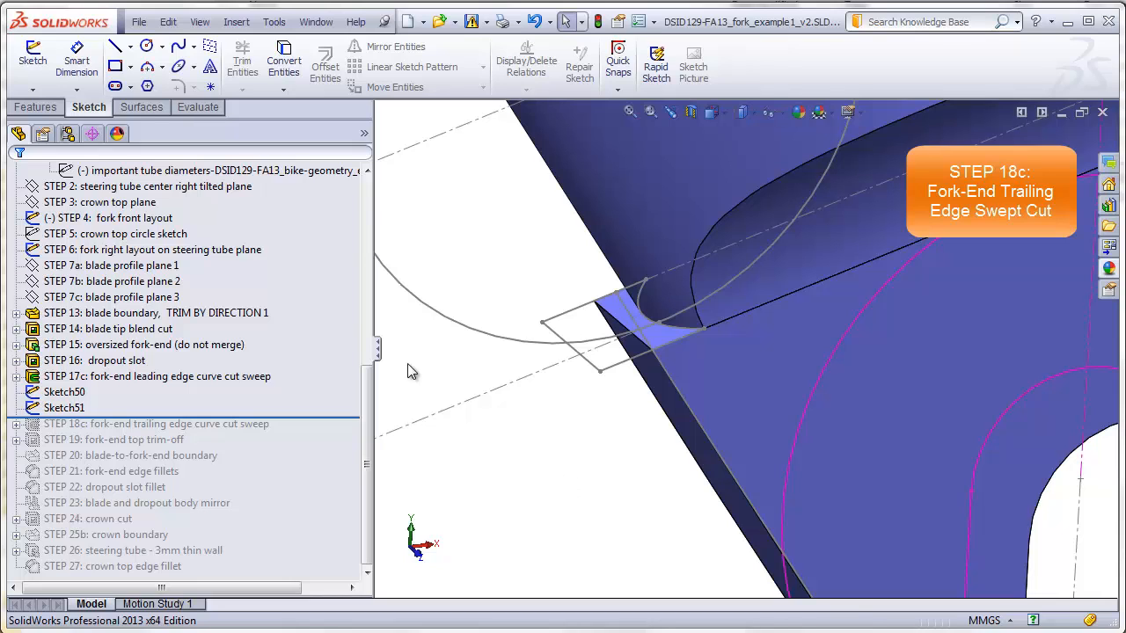
Set up a swept cut with Sketch51 as the profile and Sketch50 as the path along the trailing edge.
{"action": "left_click", "coordinate": [35, 108]}
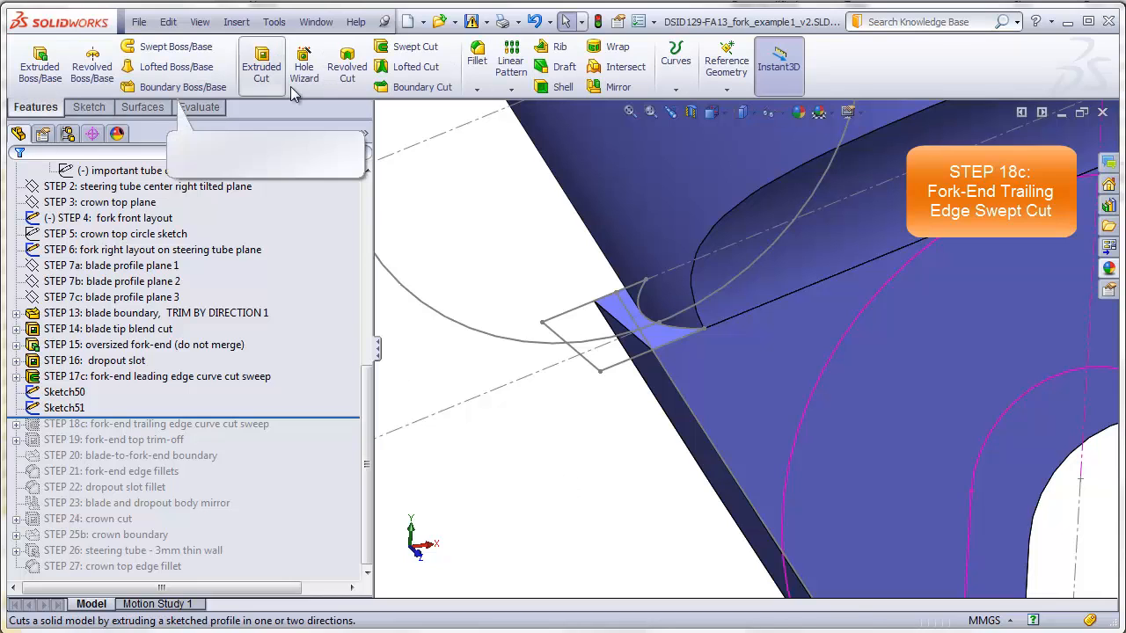
{"action": "left_click", "coordinate": [406, 49]}
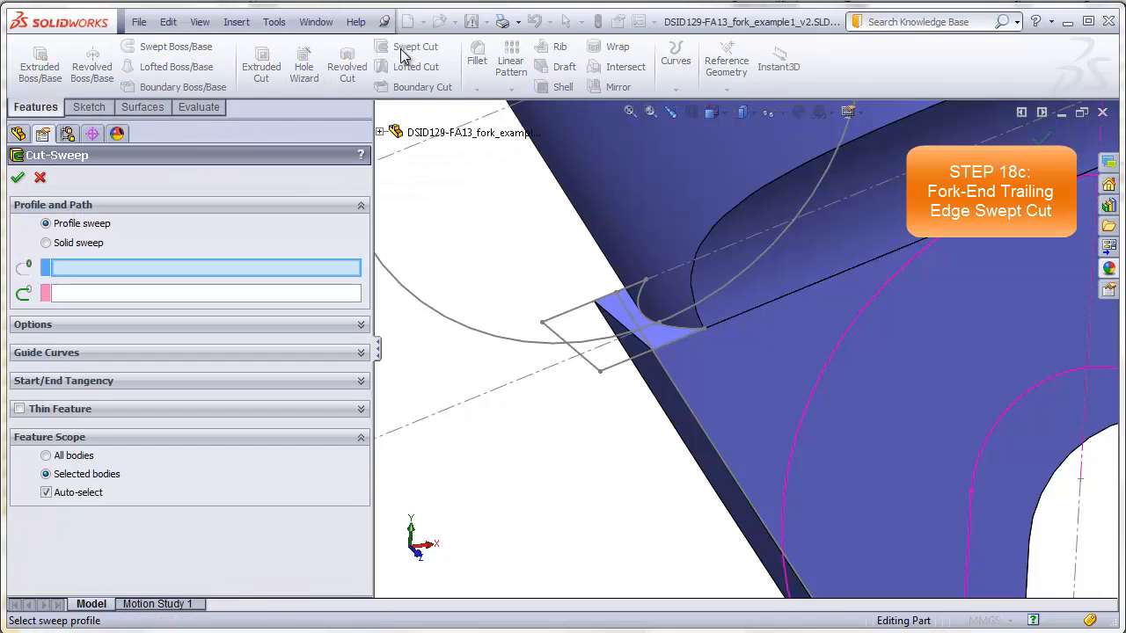
{"action": "left_click", "coordinate": [581, 313]}
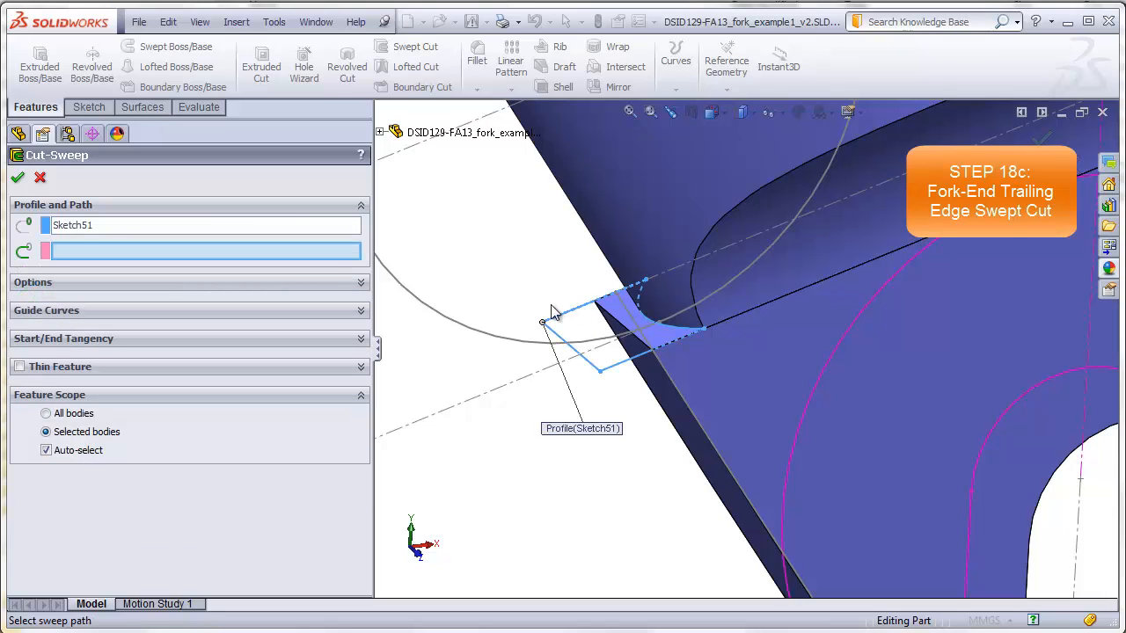
{"action": "left_click", "coordinate": [624, 318]}
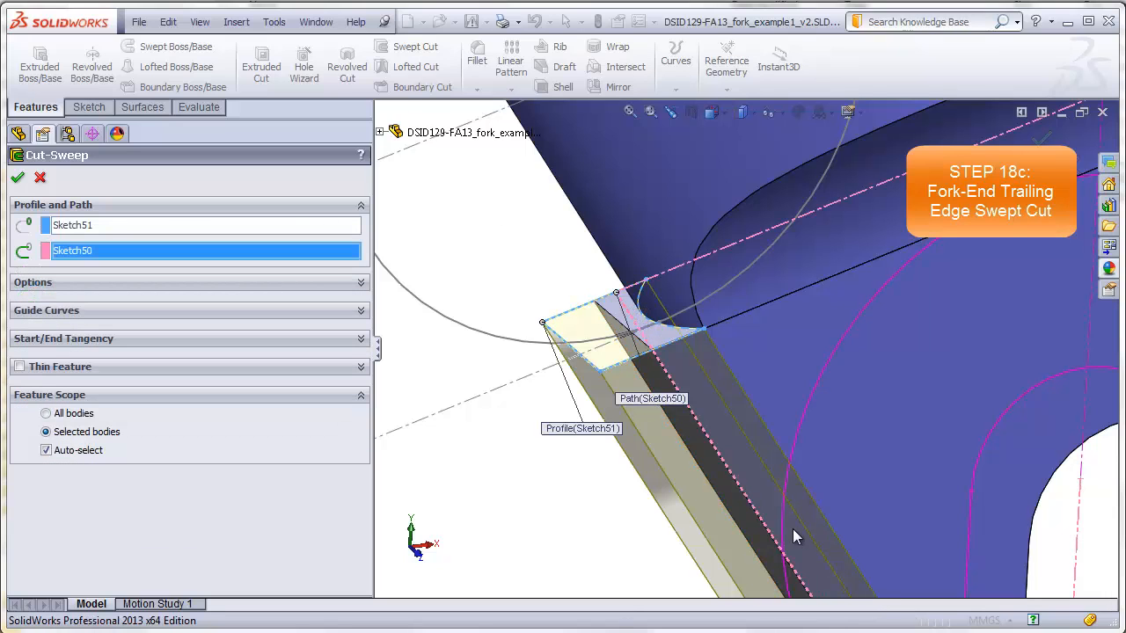
{"action": "scroll", "coordinate": [792, 528], "scroll_direction": "up", "scroll_amount": 5}
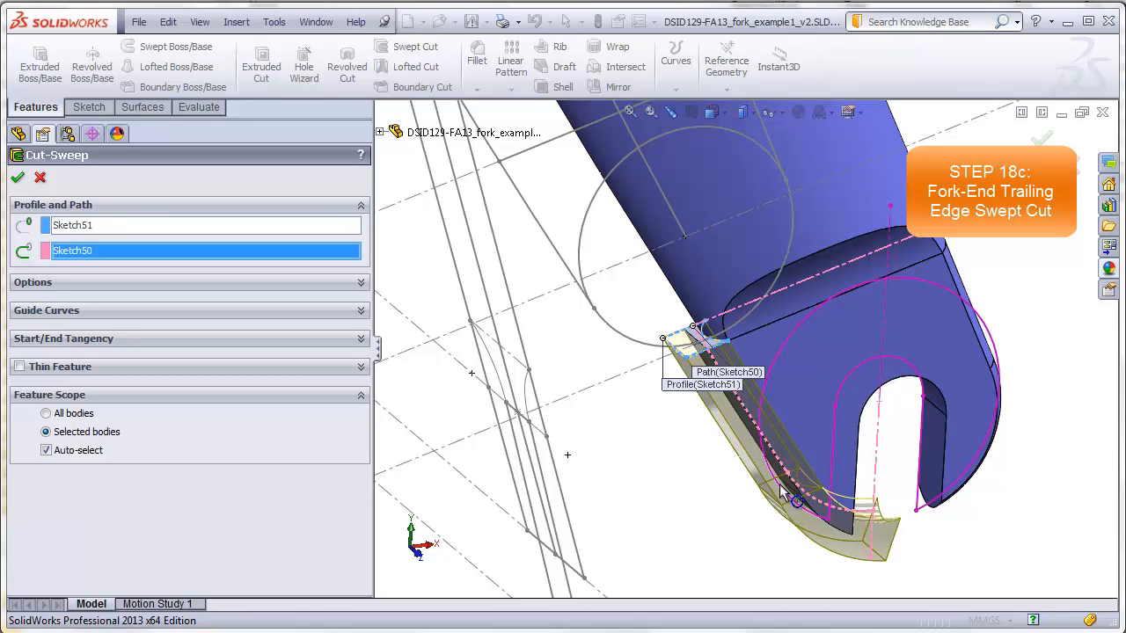
{"action": "middle_click_drag", "start_coordinate": [782, 493], "coordinate": [925, 430]}
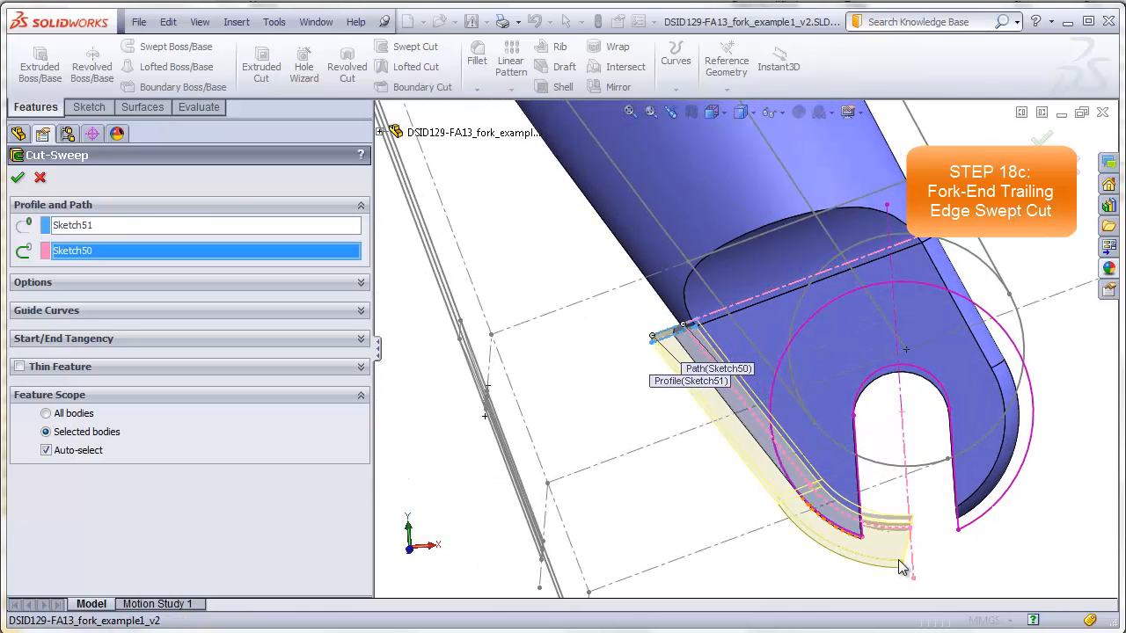
Limit the swept cut's feature scope to the fork-end body instead of automatic selection and create the cut.
{"action": "left_click", "coordinate": [46, 451]}
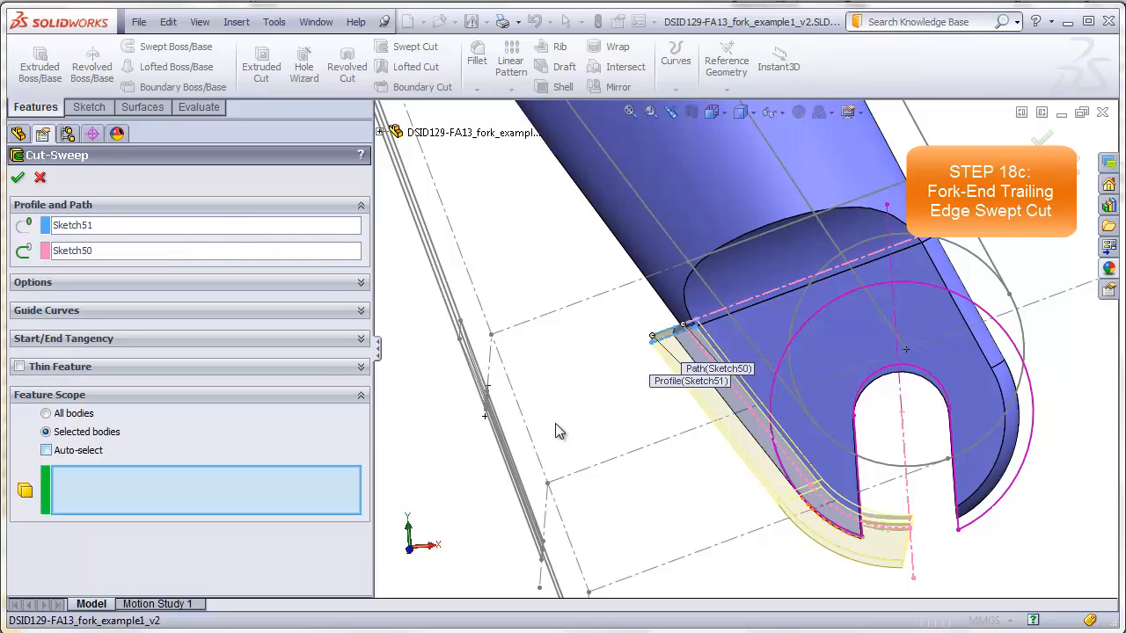
{"action": "left_click", "coordinate": [822, 360]}
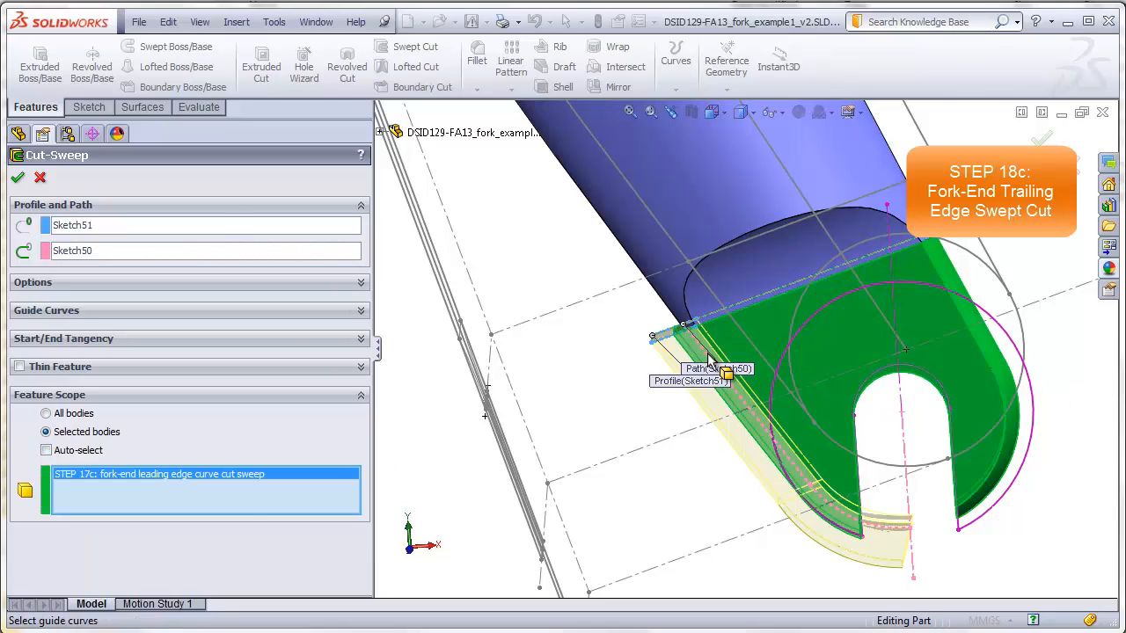
{"action": "left_click", "coordinate": [17, 178]}
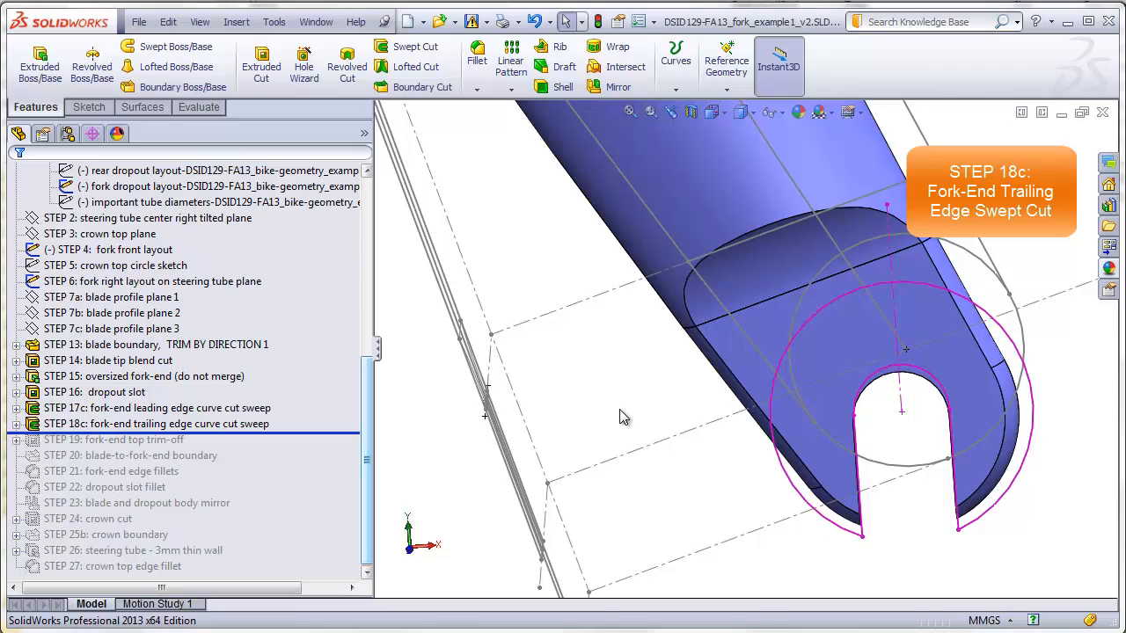
Hide all reference geometry and sketch types and inspect the rounded fork end from several sides.
{"action": "left_click", "coordinate": [199, 21]}
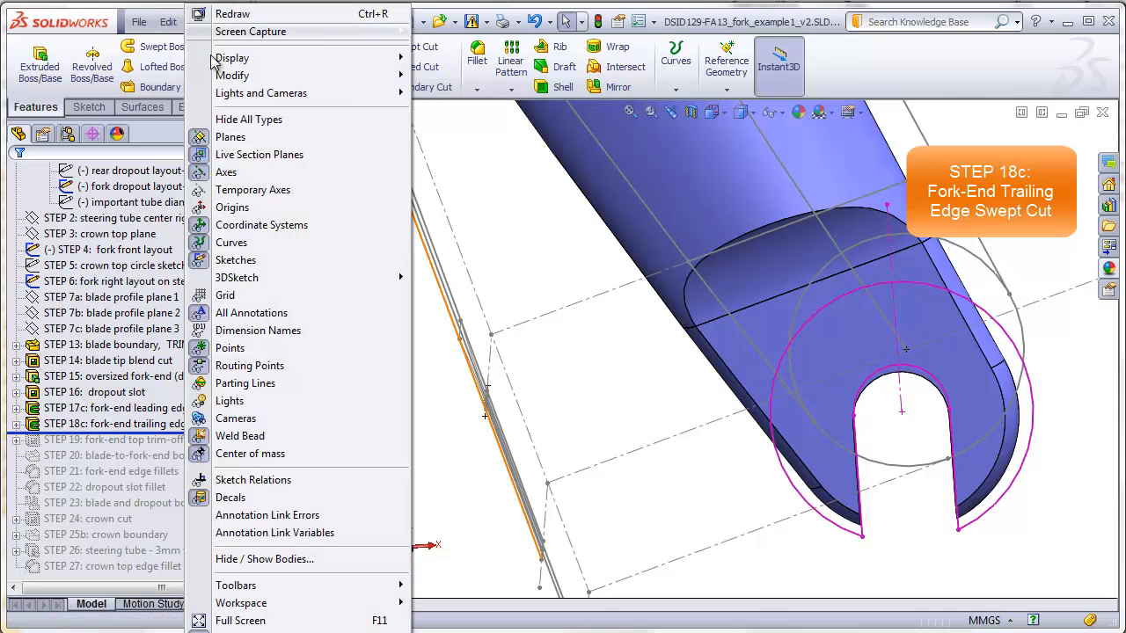
{"action": "left_click", "coordinate": [249, 119]}
{"action": "mouse_move", "coordinate": [937, 334]}
{"action": "middle_mouse_down"}
{"action": "mouse_move", "coordinate": [835, 369]}
{"action": "mouse_move", "coordinate": [811, 365]}
{"action": "middle_mouse_up"}
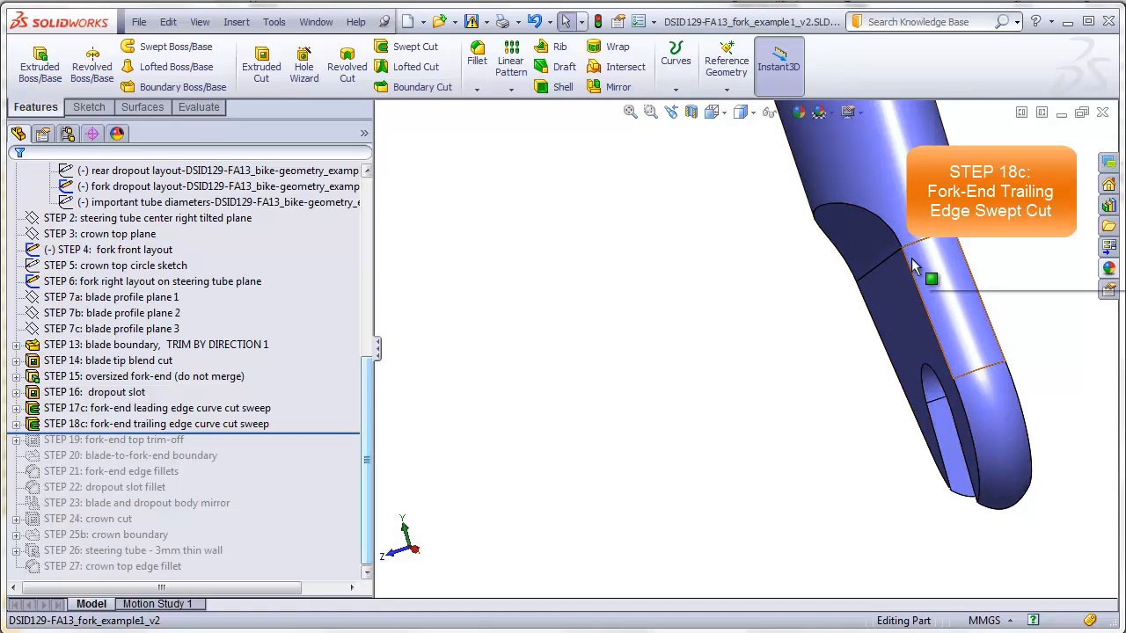
{"action": "middle_click_drag", "start_coordinate": [779, 357], "coordinate": [489, 384]}
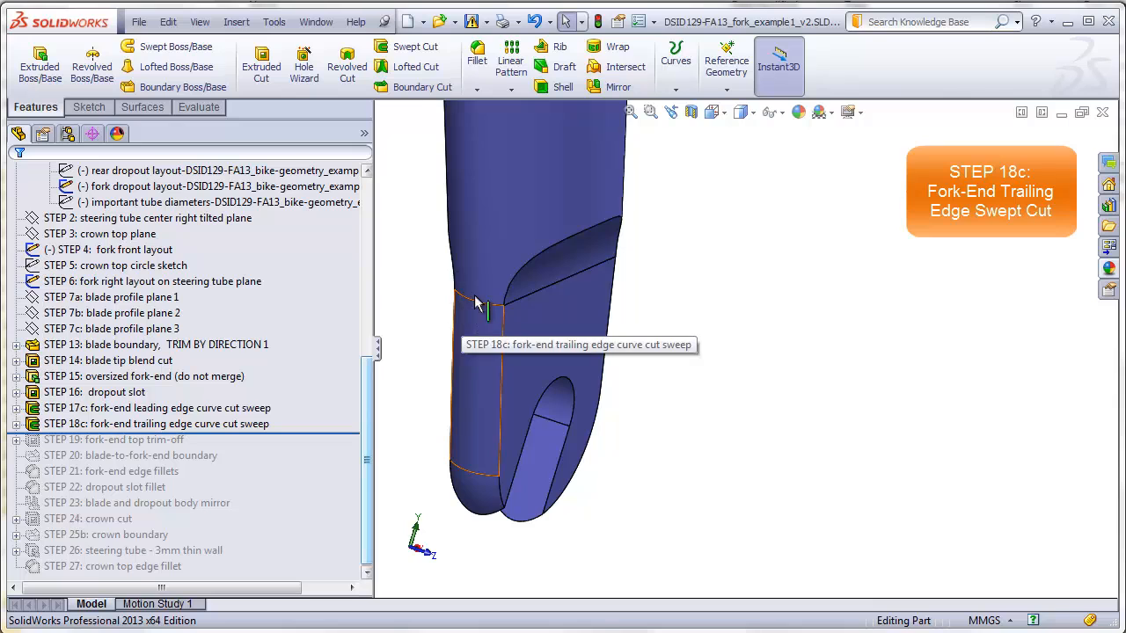
{"action": "middle_click_drag", "start_coordinate": [475, 304], "coordinate": [445, 362]}
{"action": "scroll", "coordinate": [467, 280], "scroll_direction": "down", "scroll_amount": 1}
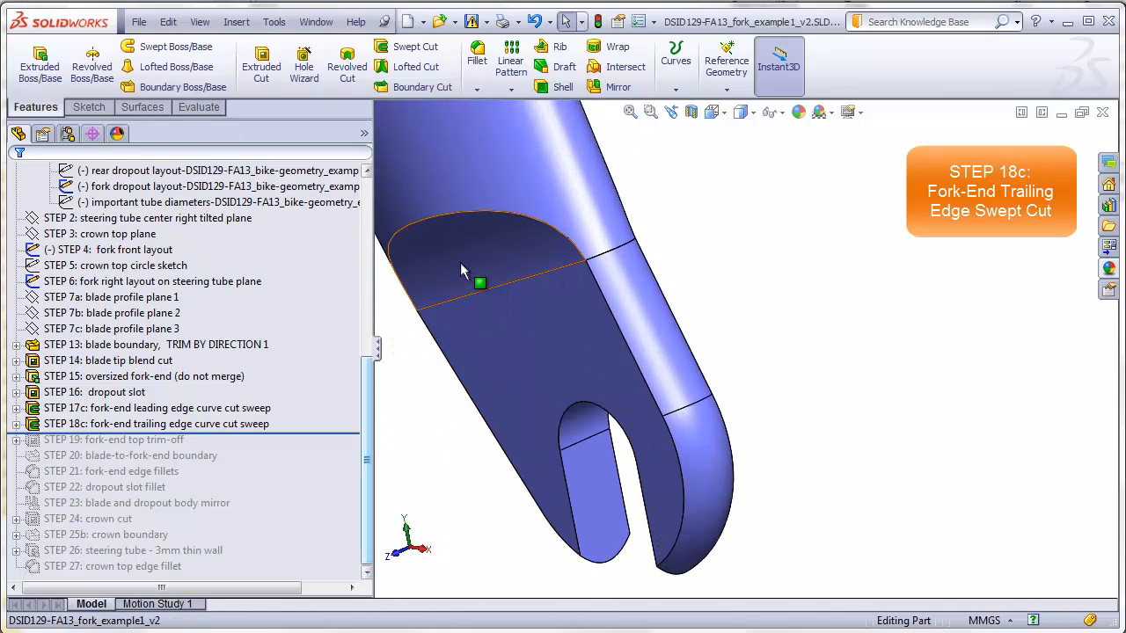
Check the surface continuity between the fork blade and the fork end with zebra stripes from several angles.
{"action": "left_click", "coordinate": [187, 108]}
{"action": "left_click", "coordinate": [431, 68]}
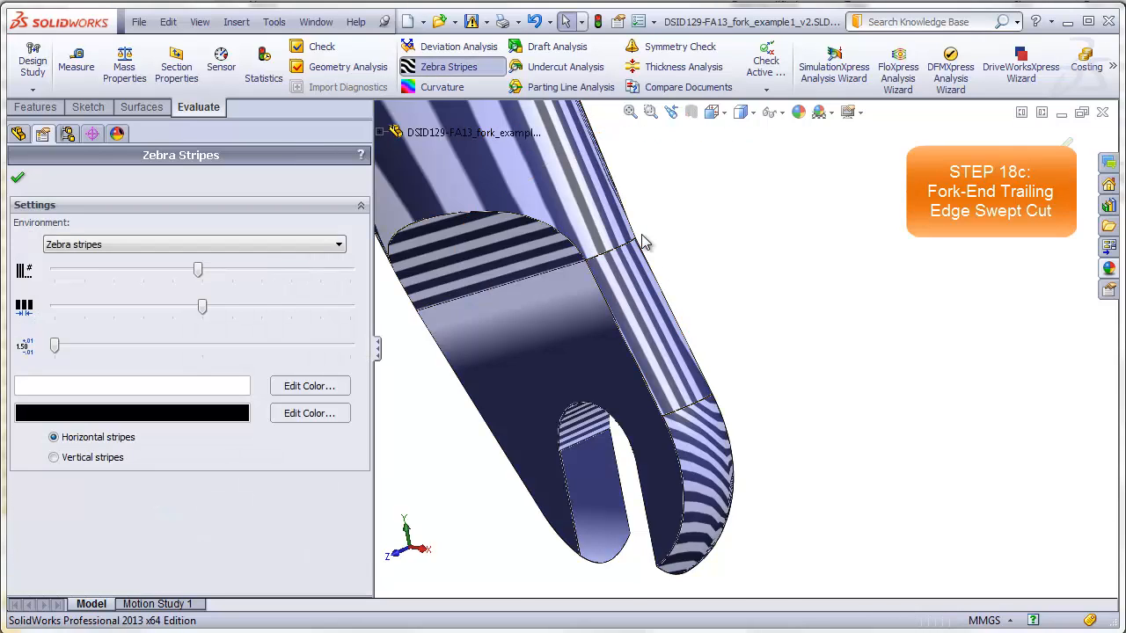
{"action": "scroll", "coordinate": [643, 243], "scroll_direction": "down", "scroll_amount": 2}
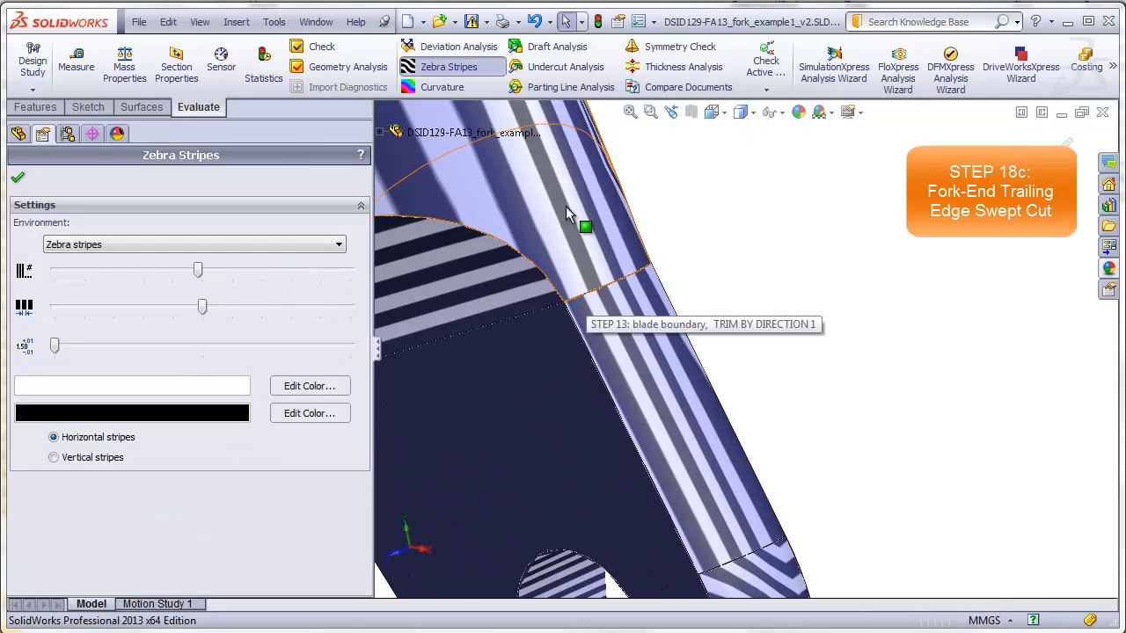
{"action": "scroll", "coordinate": [679, 385], "scroll_direction": "up", "scroll_amount": 3}
{"action": "middle_click_drag", "start_coordinate": [680, 385], "coordinate": [652, 384]}
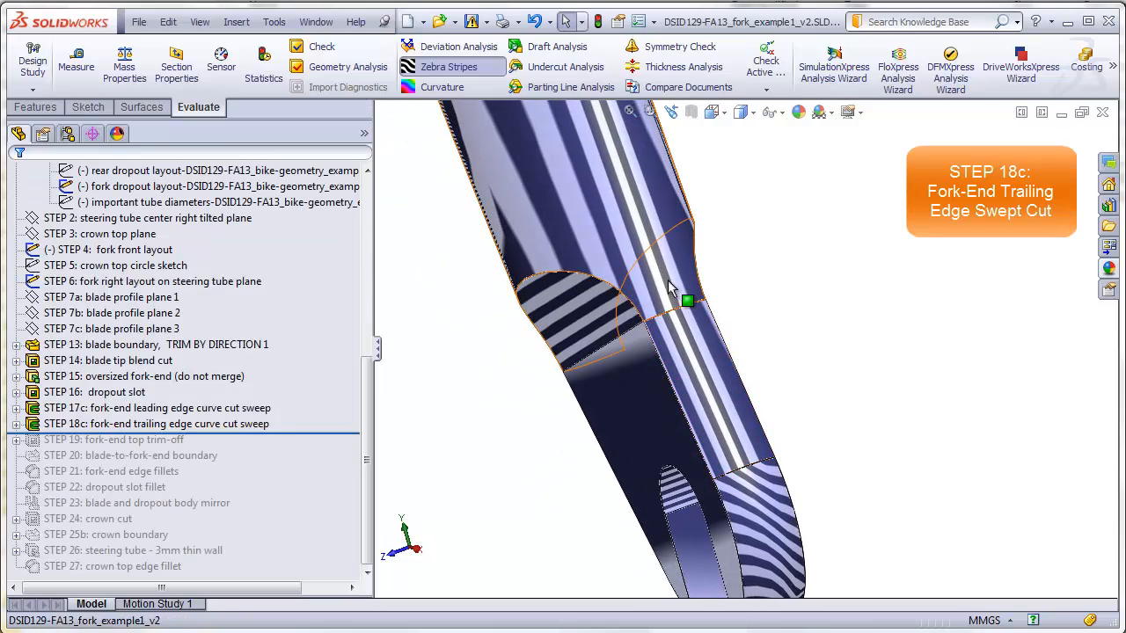
{"action": "middle_click_drag", "start_coordinate": [699, 355], "coordinate": [679, 390]}
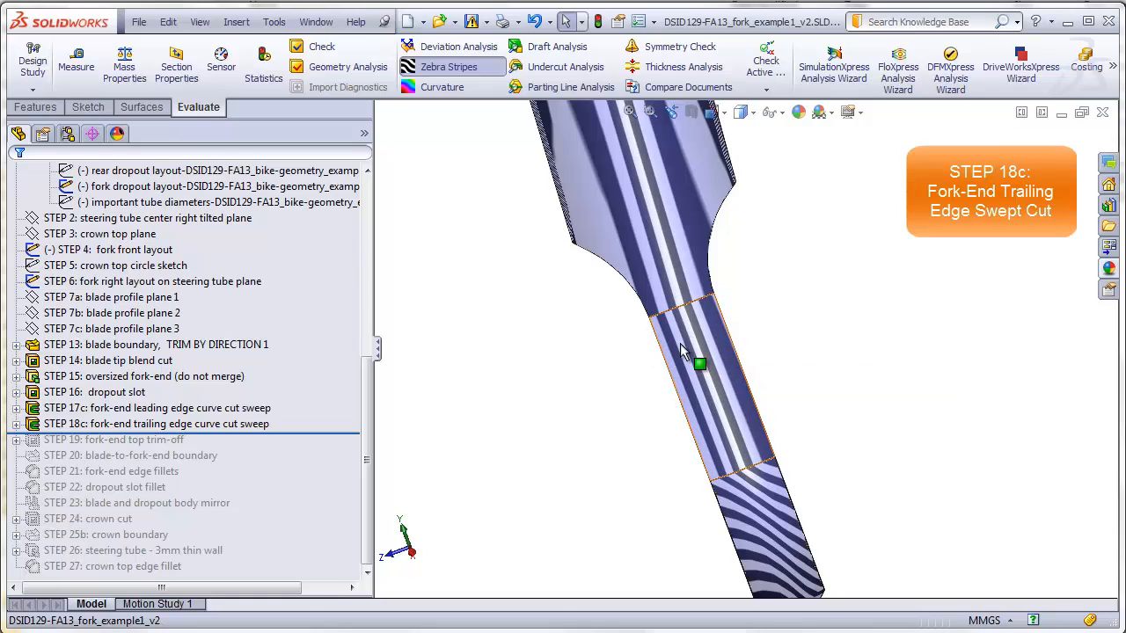
{"action": "middle_click_drag", "start_coordinate": [574, 311], "coordinate": [444, 299]}
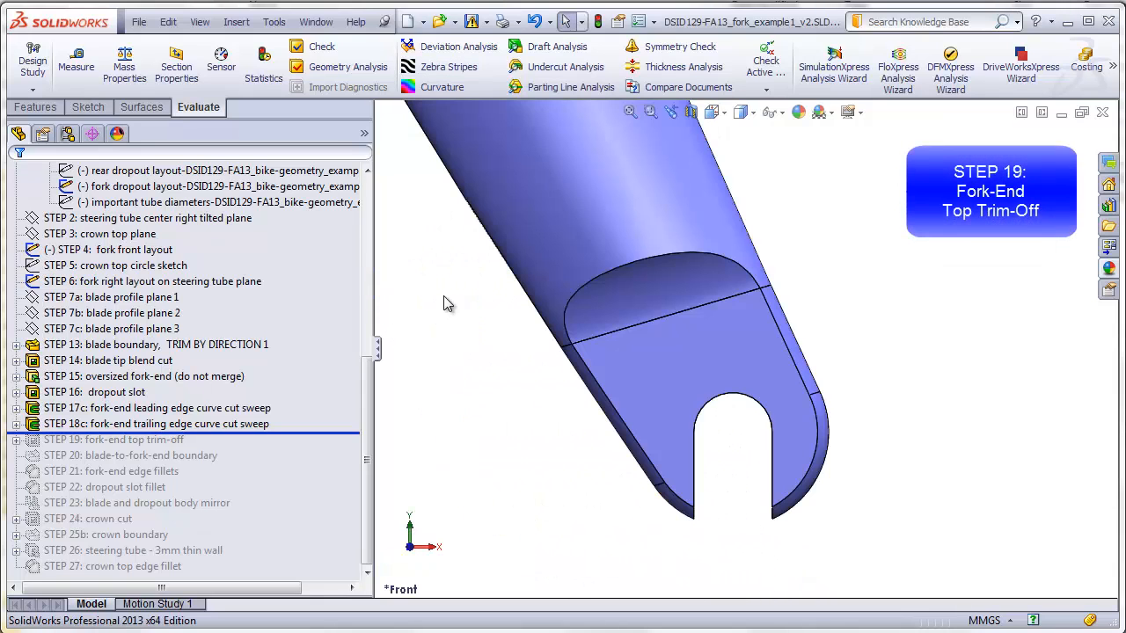
Show the hidden sketches and reference geometry again and start a sketch on the fork dropout plane.
{"action": "left_click", "coordinate": [200, 22]}
{"action": "left_click", "coordinate": [223, 118]}
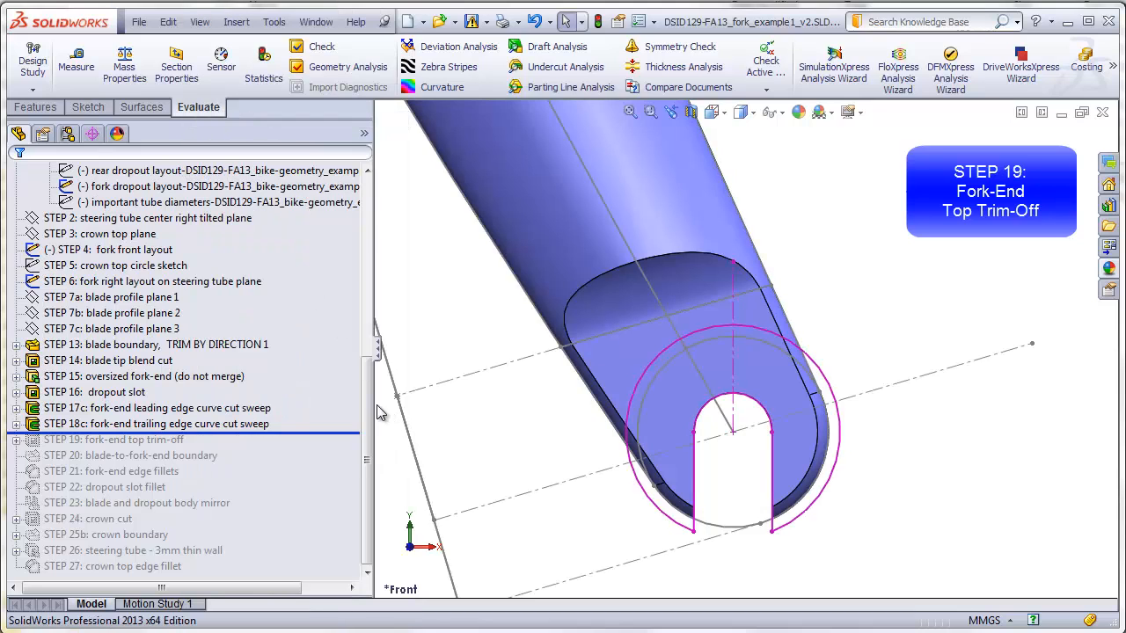
{"action": "left_click_drag", "start_coordinate": [366, 364], "coordinate": [366, 280]}
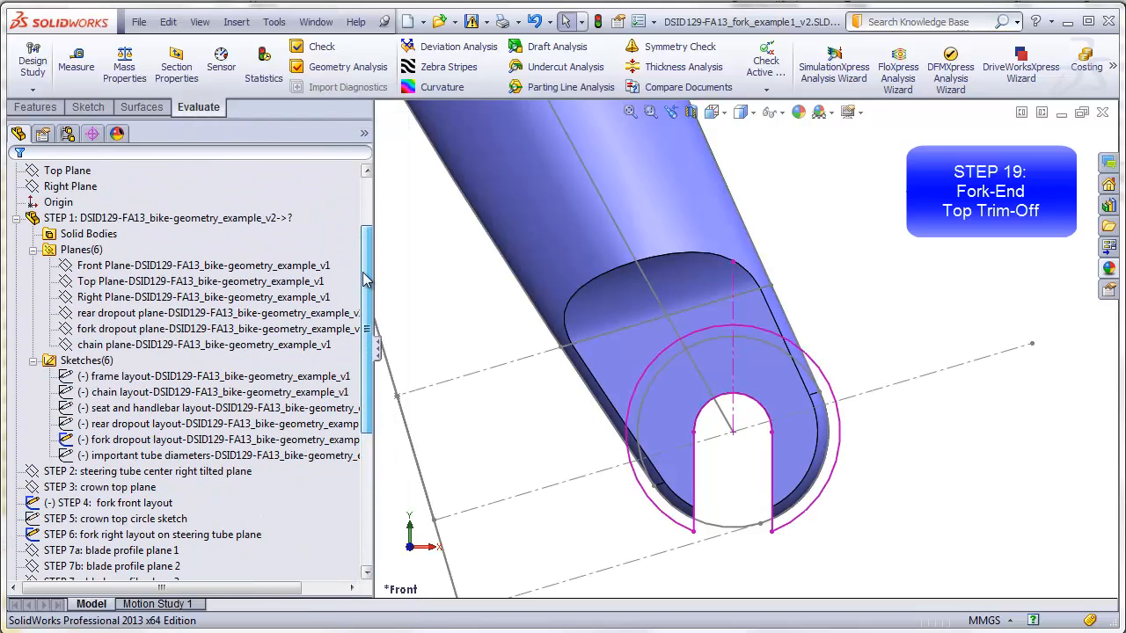
{"action": "left_click", "coordinate": [150, 328]}
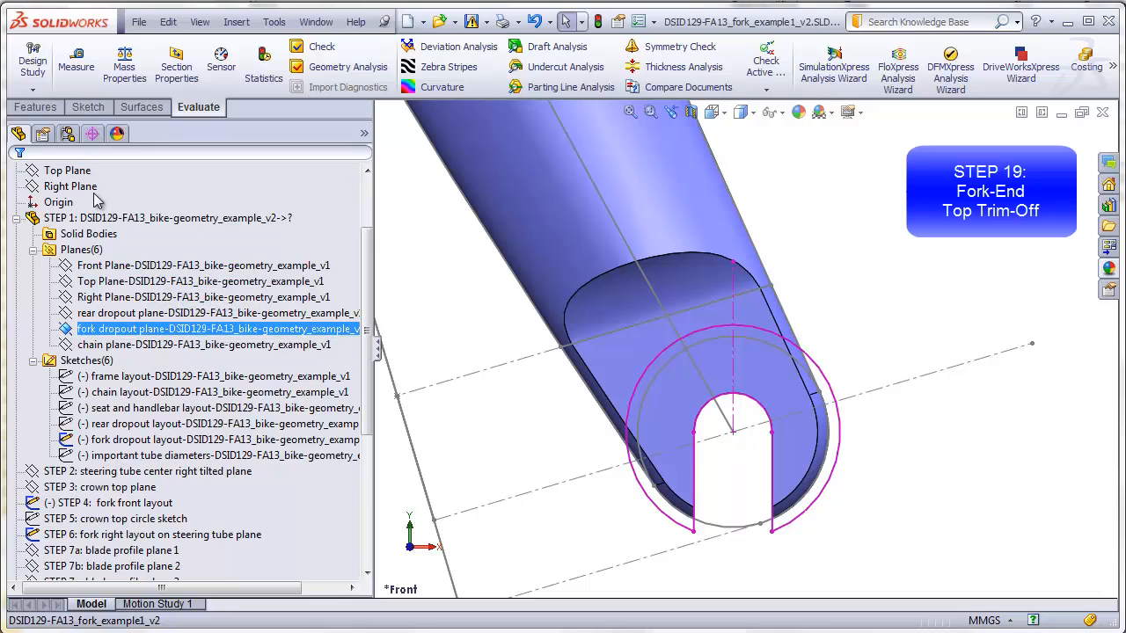
{"action": "left_click", "coordinate": [88, 107]}
{"action": "left_click", "coordinate": [33, 62]}
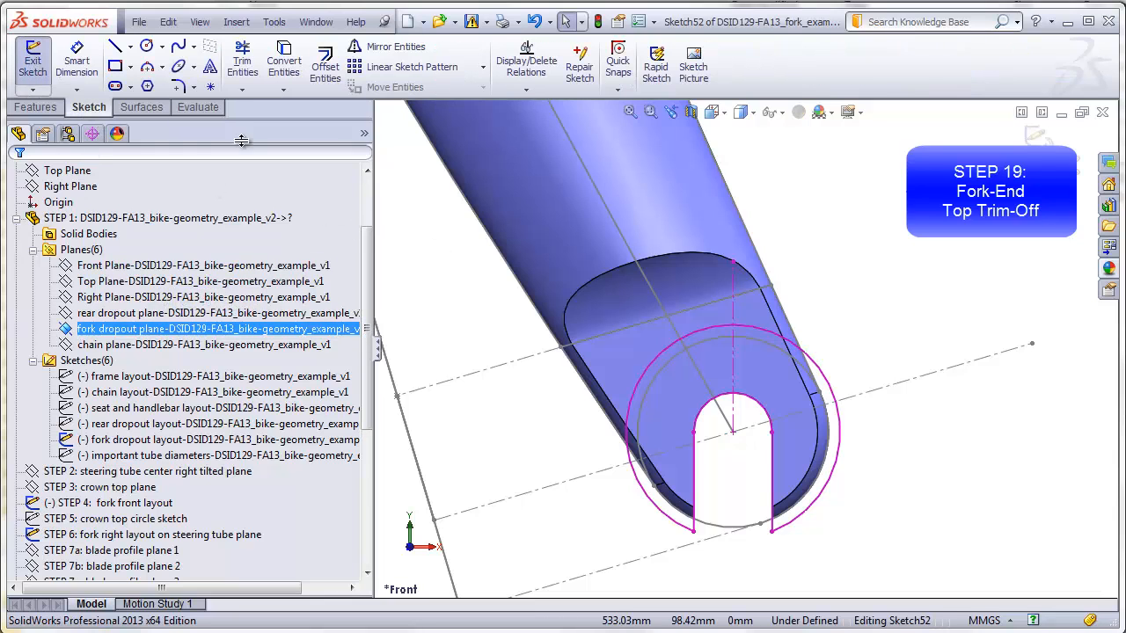
Sketch a line about 48 mm long across the fork end just below the blade tip and make it parallel to the STEP 4 layout line there.
{"action": "left_click", "coordinate": [117, 47]}
{"action": "left_click_drag", "start_coordinate": [540, 401], "coordinate": [887, 278]}
{"action": "key", "text": "Escape"}
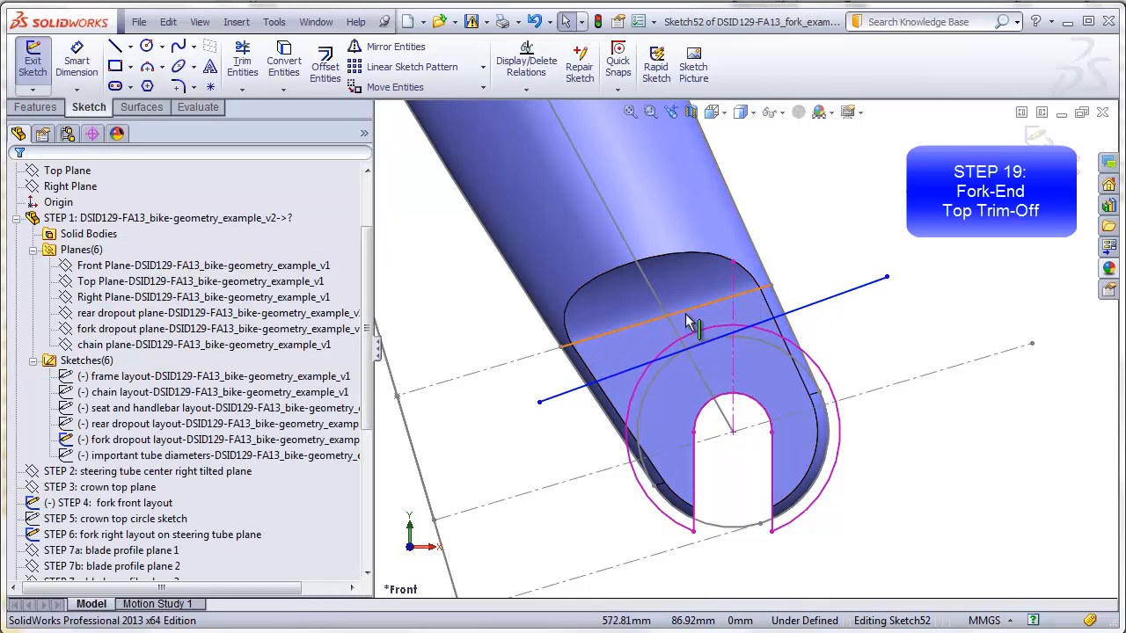
{"action": "left_click", "coordinate": [620, 339]}
{"action": "left_click", "coordinate": [628, 370], "text": "ctrl"}
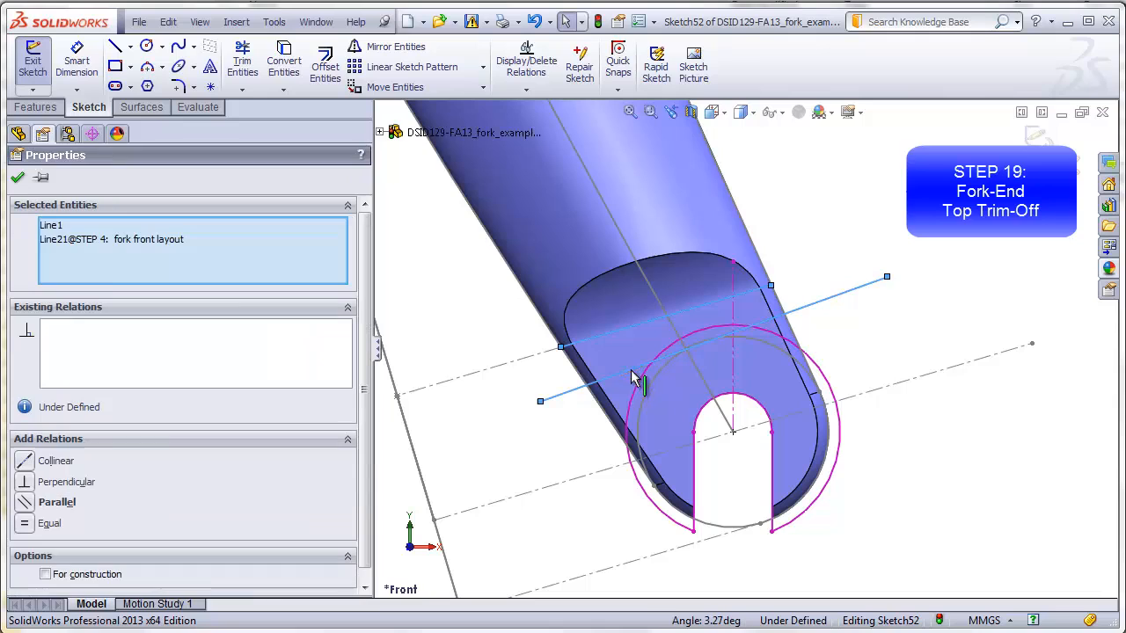
{"action": "left_click", "coordinate": [26, 504]}
{"action": "left_click", "coordinate": [438, 331]}
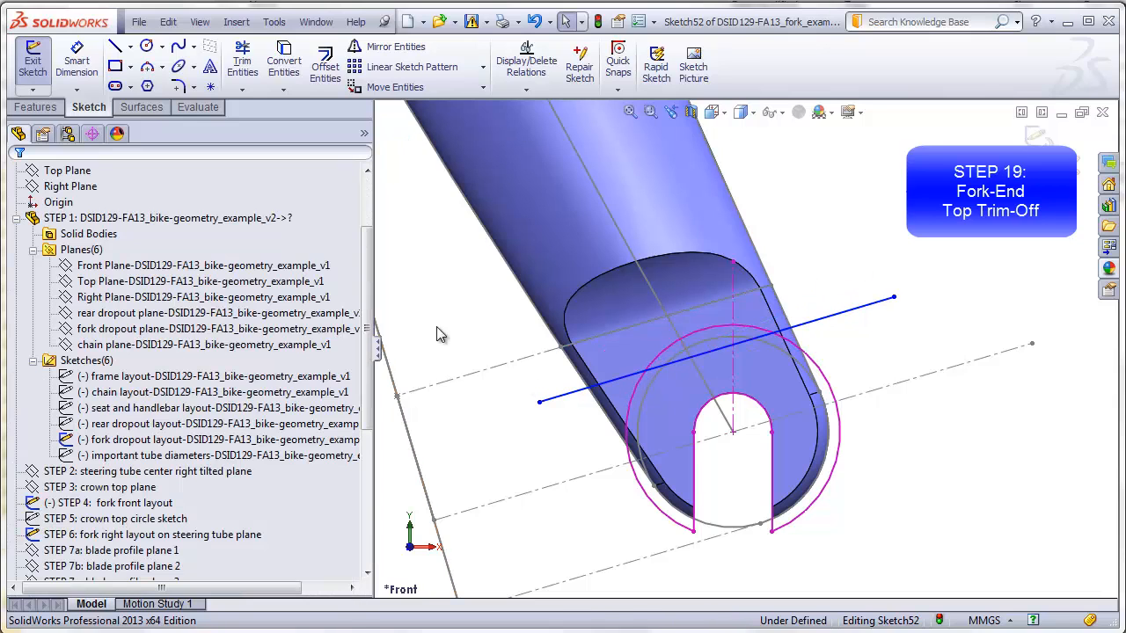
Dimension the distance between the sketched line and the STEP 4 layout line at the blade tip to 3 mm.
{"action": "left_click", "coordinate": [76, 59]}
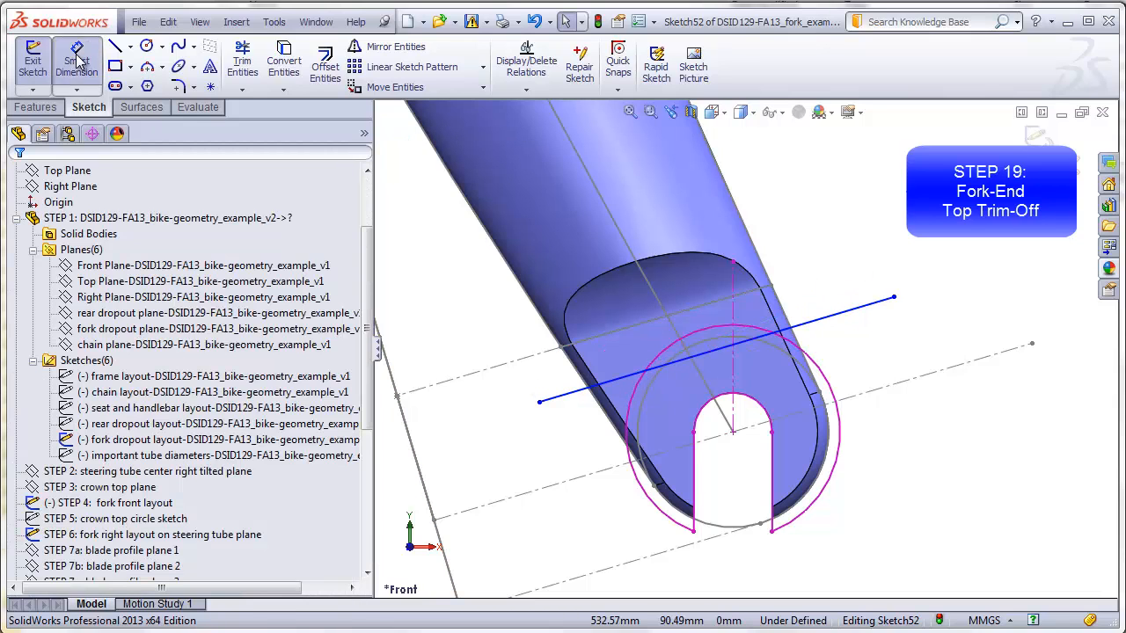
{"action": "left_click", "coordinate": [633, 319]}
{"action": "left_click", "coordinate": [673, 361]}
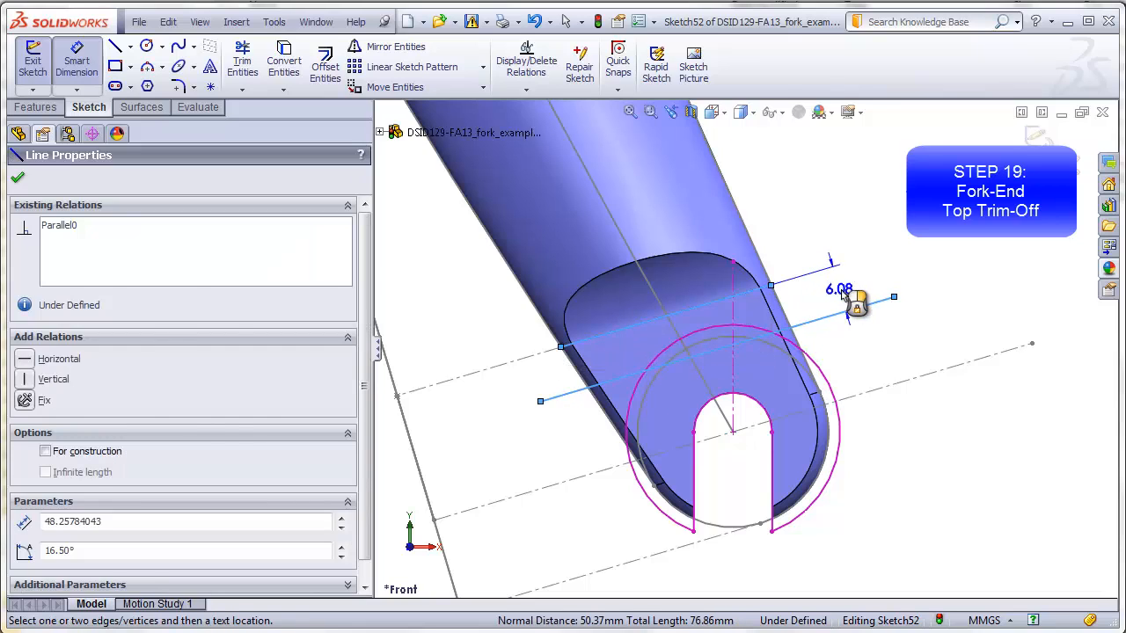
{"action": "left_click", "coordinate": [843, 292]}
{"action": "key", "text": "Return"}
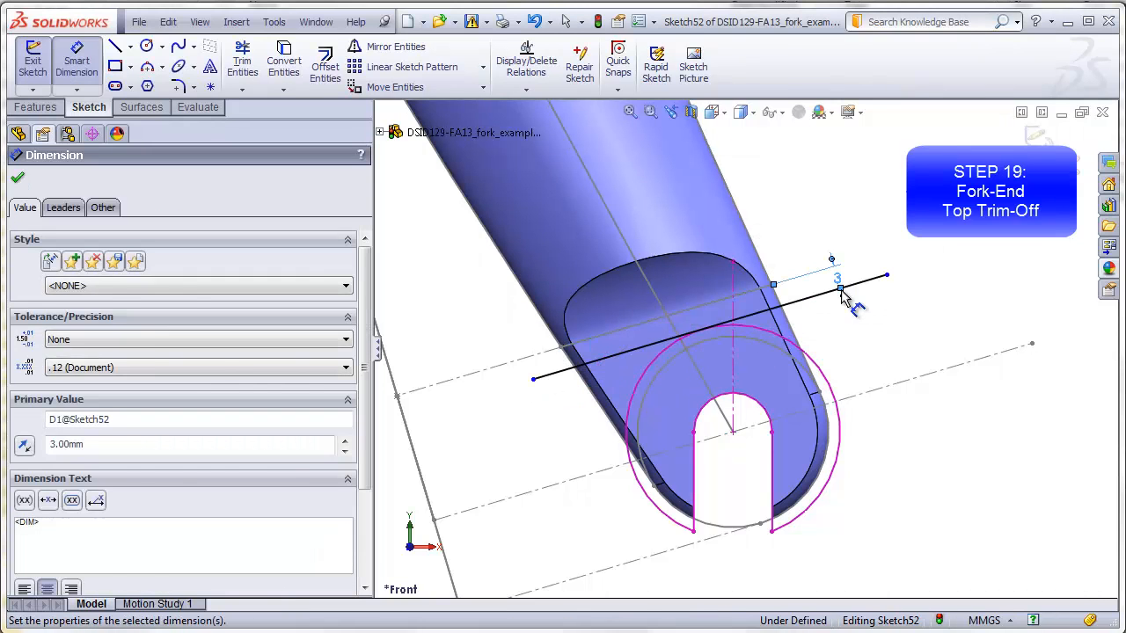
{"action": "key", "text": "Escape"}
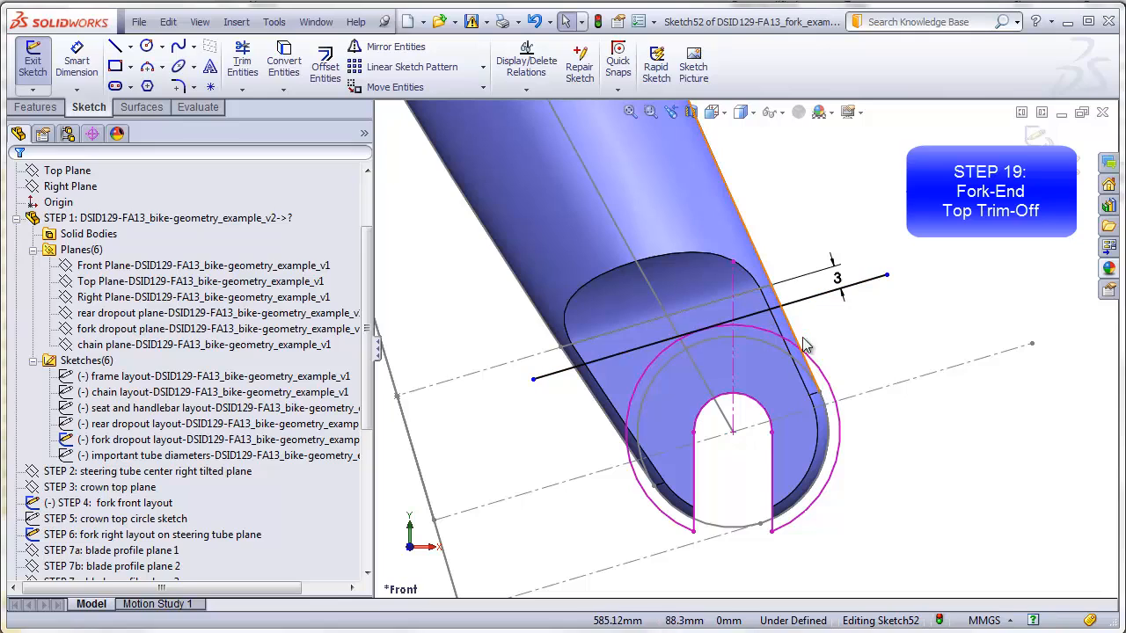
Cut away the fork end's top strip with a Through All extruded cut, limiting the feature scope to the fork-end body instead of automatic selection.
{"action": "left_click", "coordinate": [35, 107]}
{"action": "left_click", "coordinate": [261, 66]}
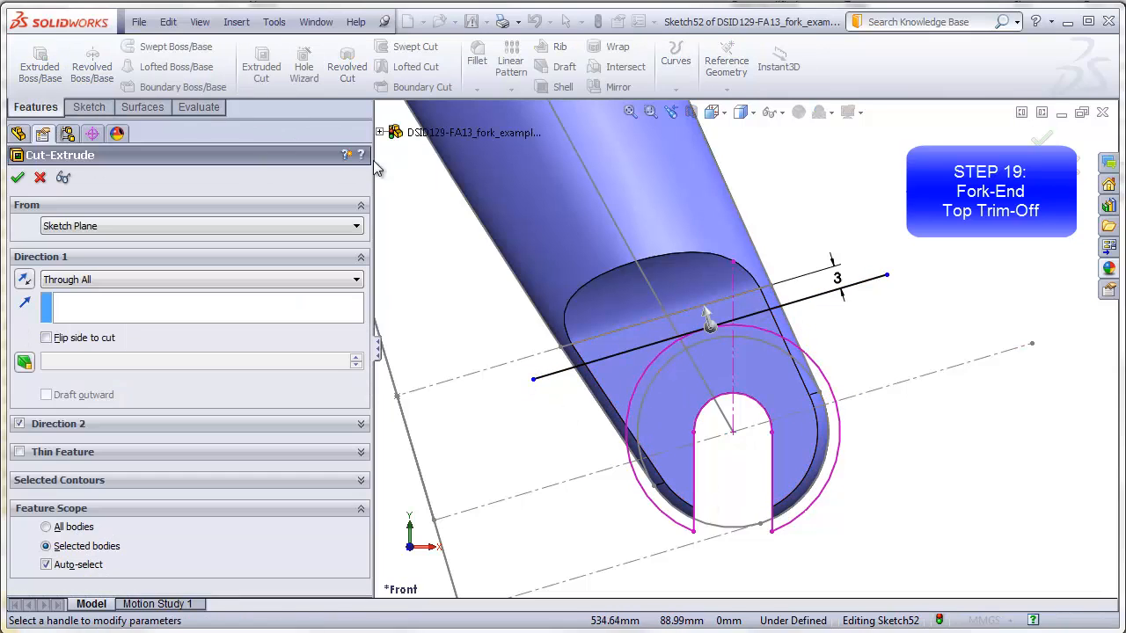
{"action": "left_click", "coordinate": [46, 566]}
{"action": "left_click", "coordinate": [671, 410]}
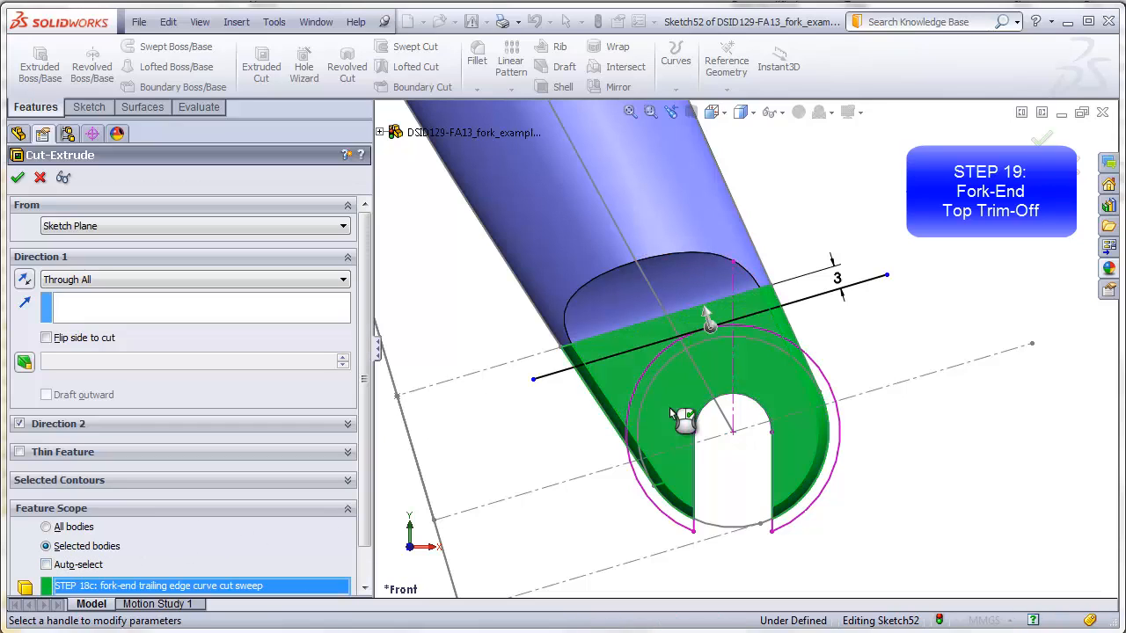
{"action": "left_click", "coordinate": [18, 178]}
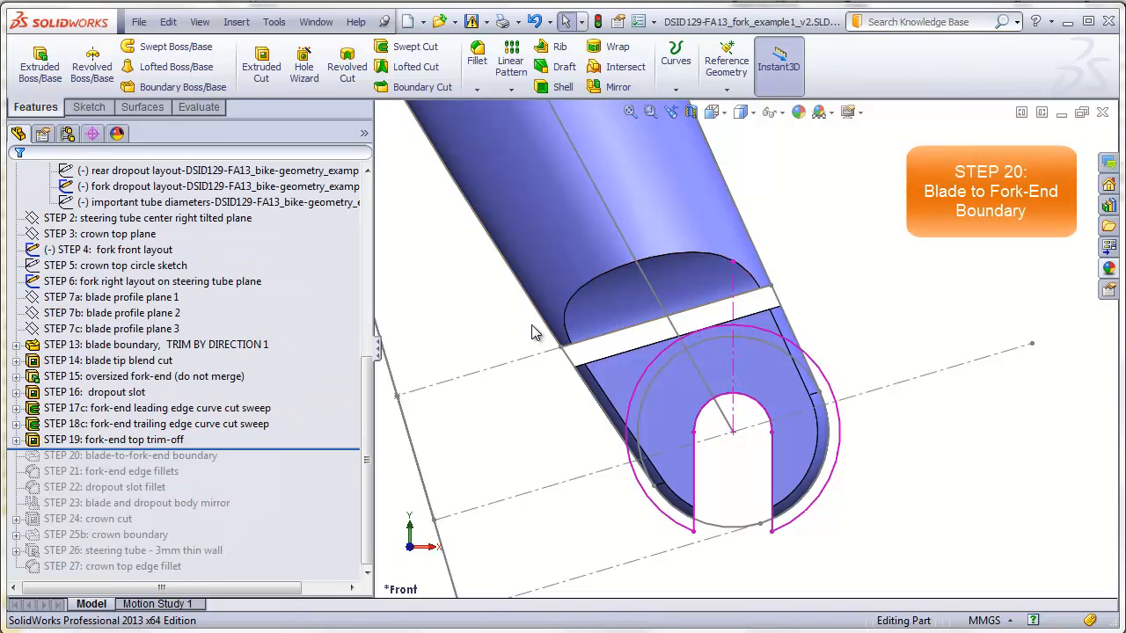
Set up a boundary boss across the gap with the fork end's top face and the blade's lower end face as Direction 1 profiles.
{"action": "middle_click_drag", "start_coordinate": [532, 332], "coordinate": [605, 387]}
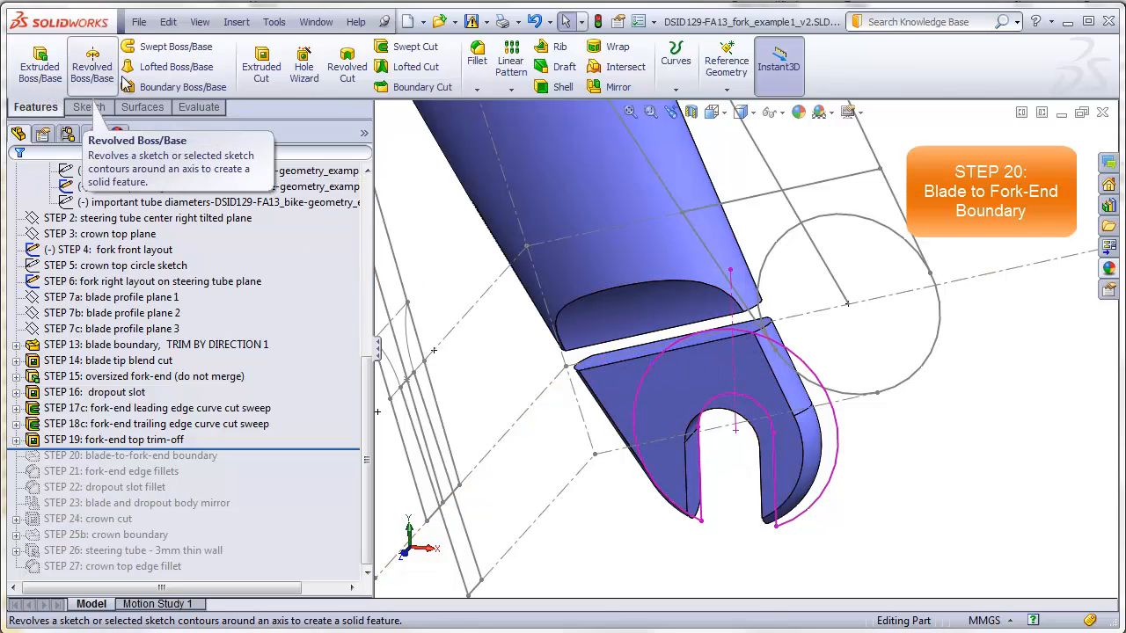
{"action": "left_click", "coordinate": [176, 86]}
{"action": "scroll", "coordinate": [756, 342], "scroll_direction": "down", "scroll_amount": 3}
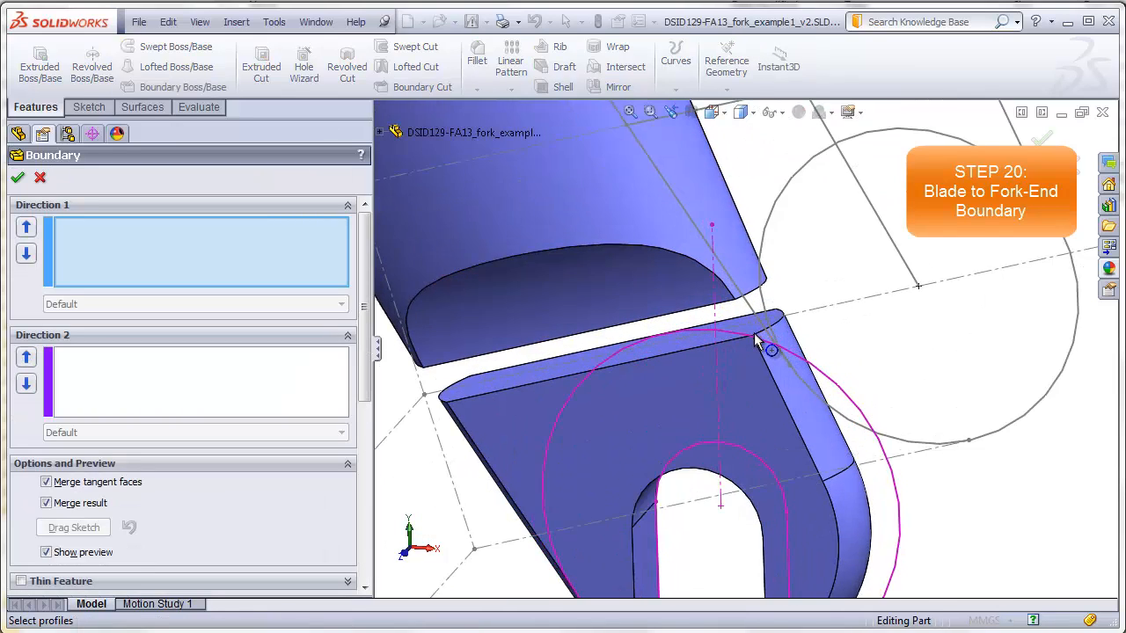
{"action": "scroll", "coordinate": [755, 341], "scroll_direction": "down", "scroll_amount": 2}
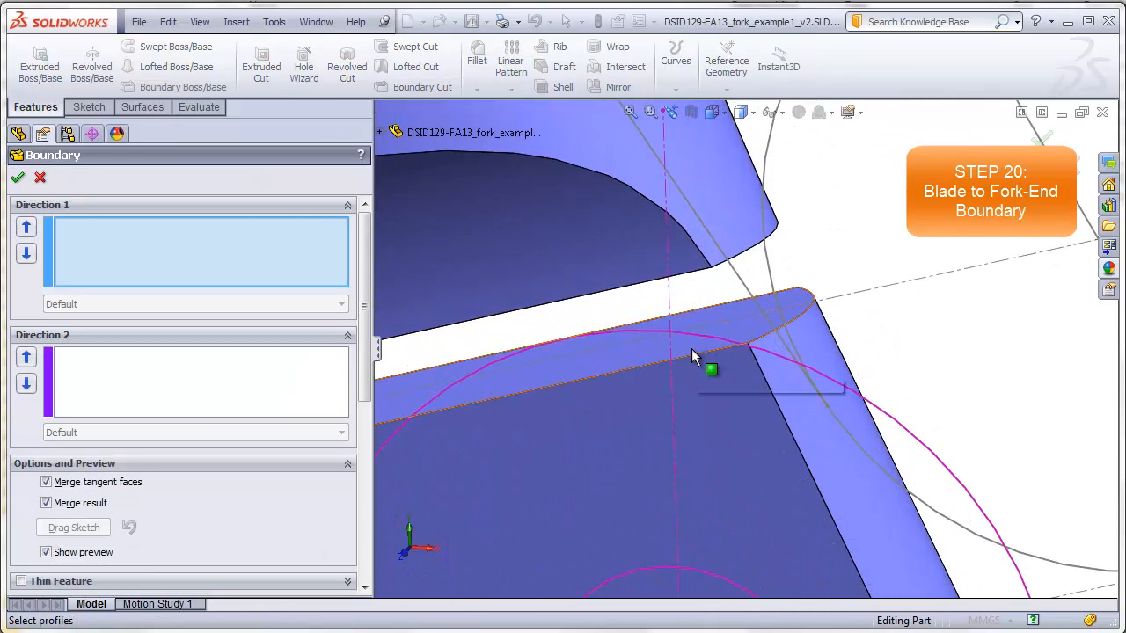
{"action": "left_click", "coordinate": [691, 350]}
{"action": "scroll", "coordinate": [744, 348], "scroll_direction": "up", "scroll_amount": 4}
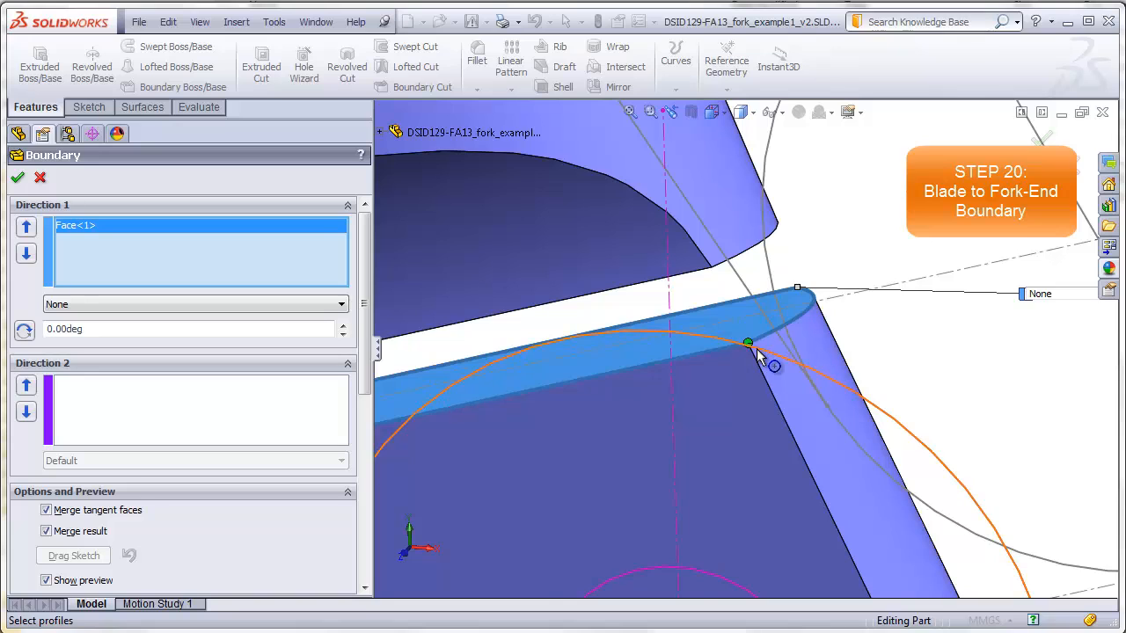
{"action": "middle_click_drag", "start_coordinate": [746, 336], "coordinate": [717, 267]}
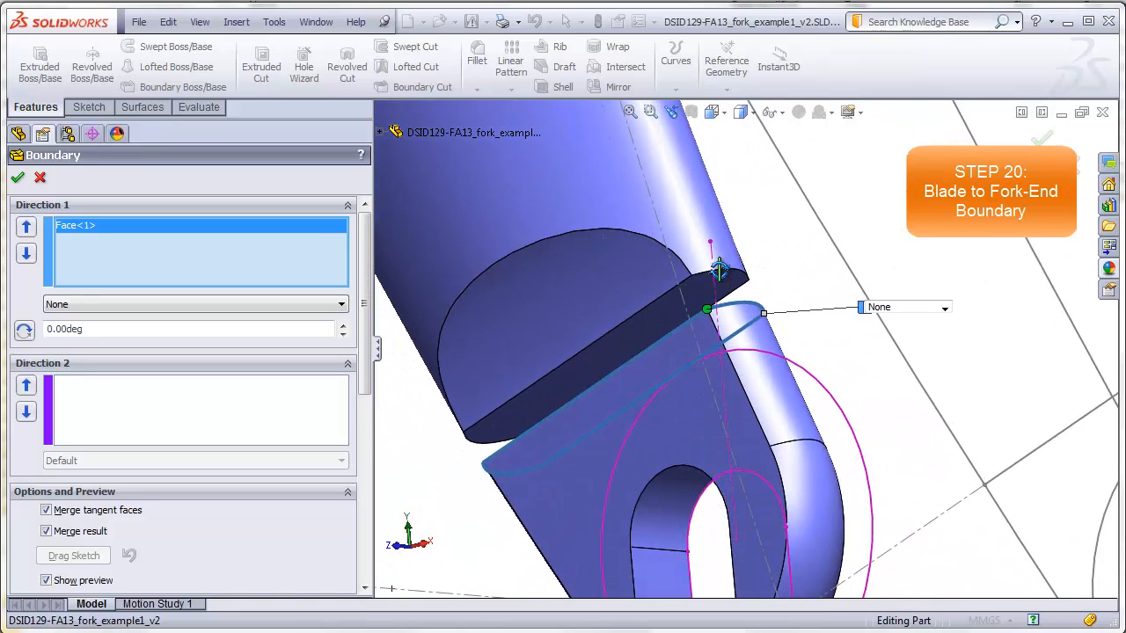
{"action": "scroll", "coordinate": [721, 294], "scroll_direction": "down", "scroll_amount": 3}
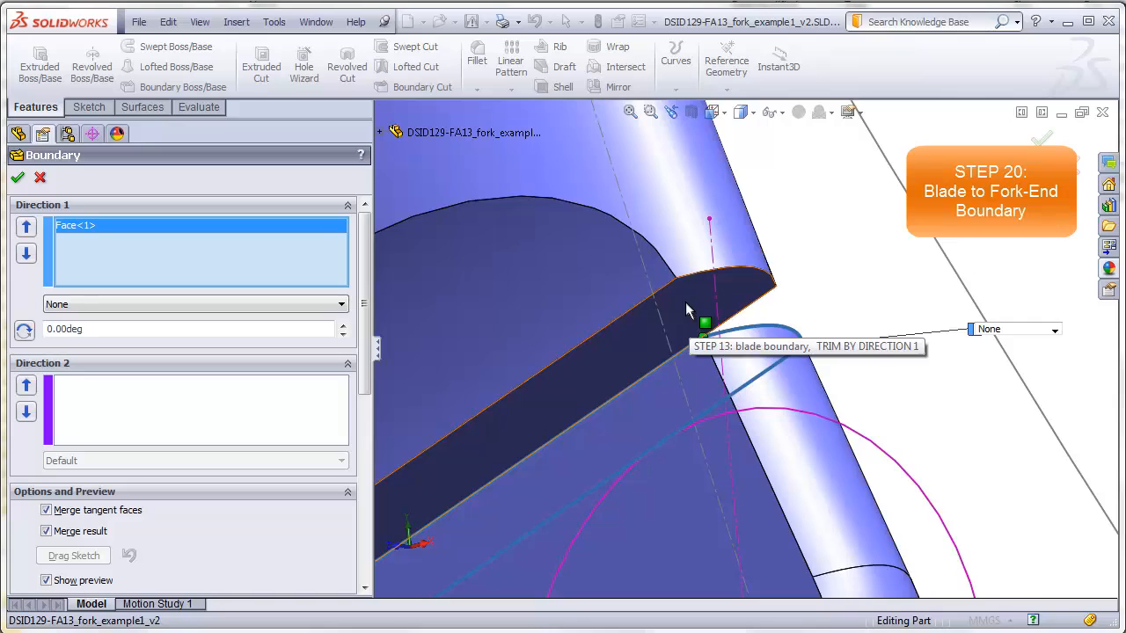
{"action": "left_click", "coordinate": [685, 301]}
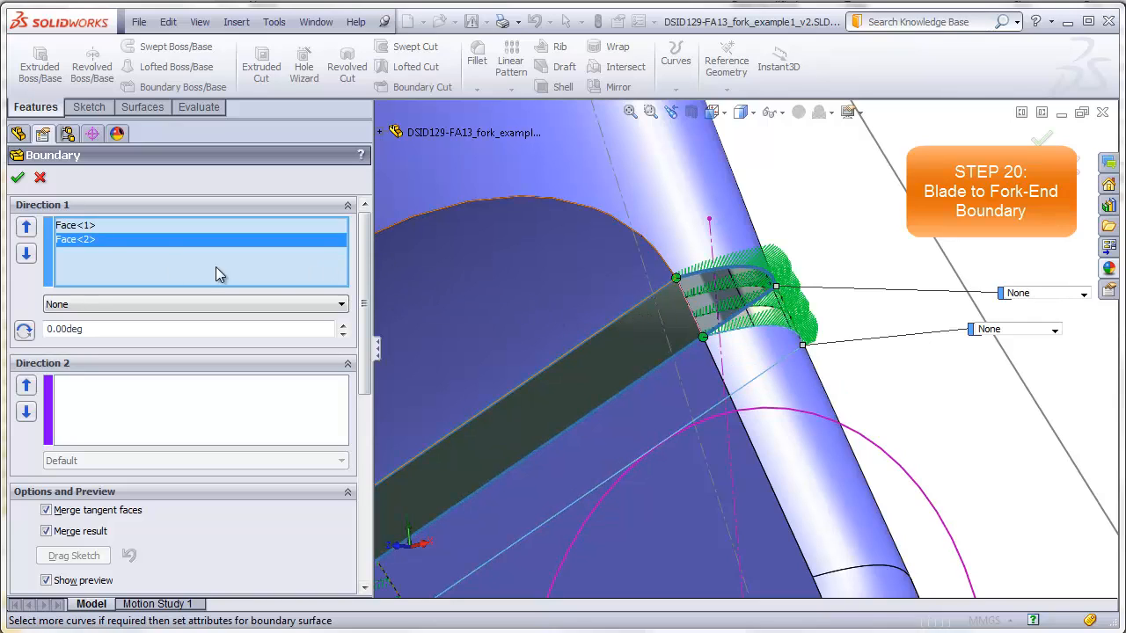
Set both Direction 1 profiles to Tangency To Face and create the blade-to-fork-end boundary.
{"action": "left_click", "coordinate": [341, 304]}
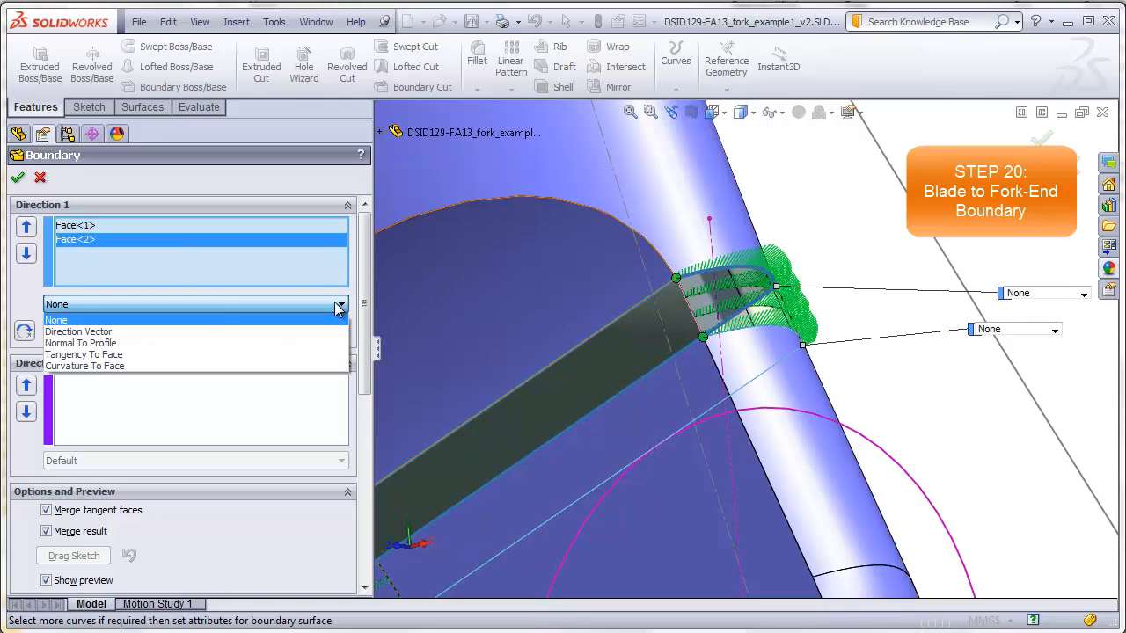
{"action": "left_click", "coordinate": [148, 352]}
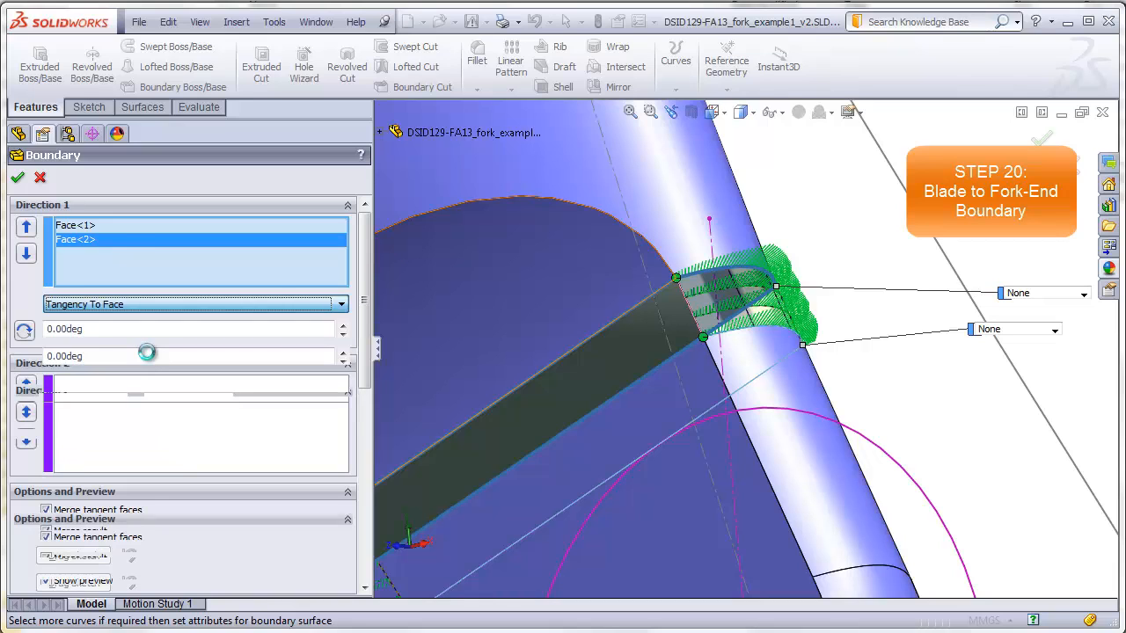
{"action": "left_click", "coordinate": [80, 226]}
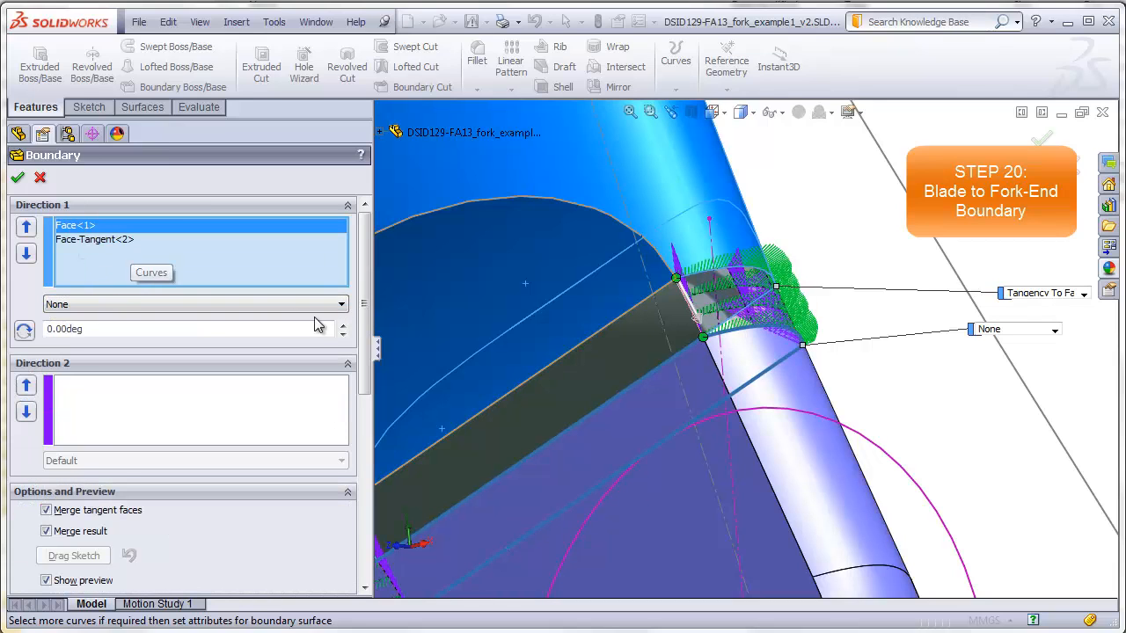
{"action": "left_click", "coordinate": [342, 308]}
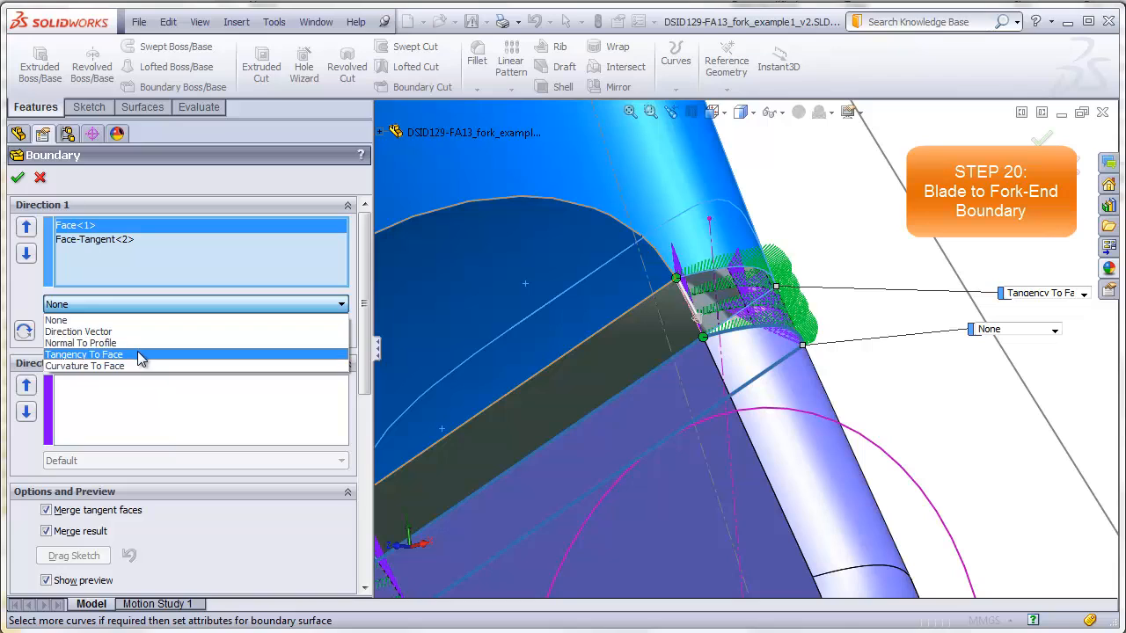
{"action": "left_click", "coordinate": [143, 355]}
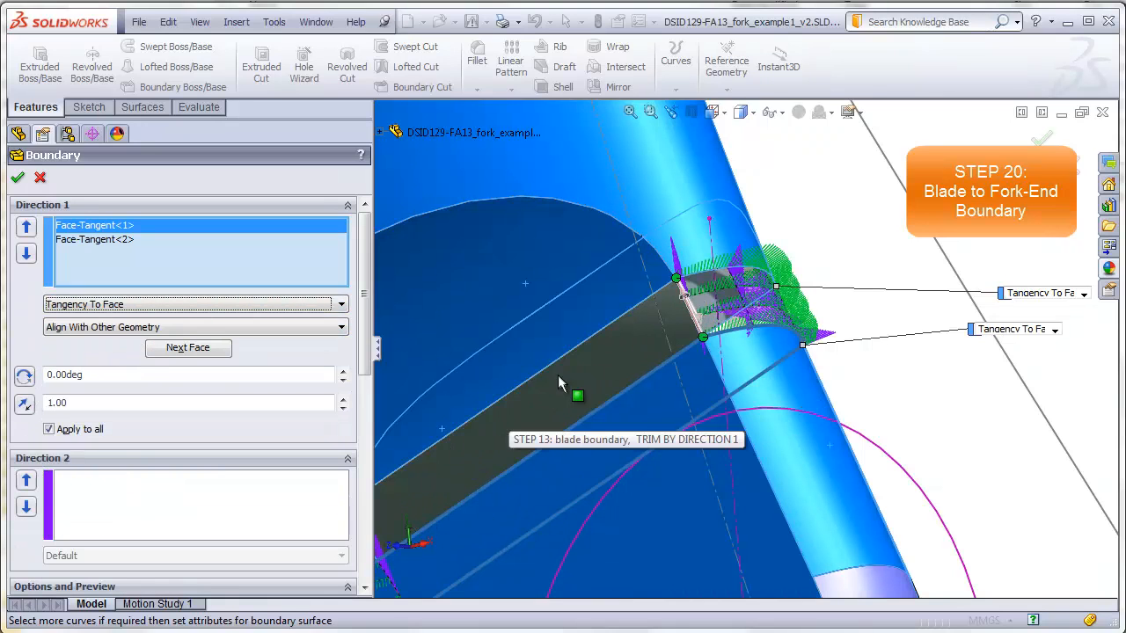
{"action": "scroll", "coordinate": [675, 335], "scroll_direction": "up", "scroll_amount": 2}
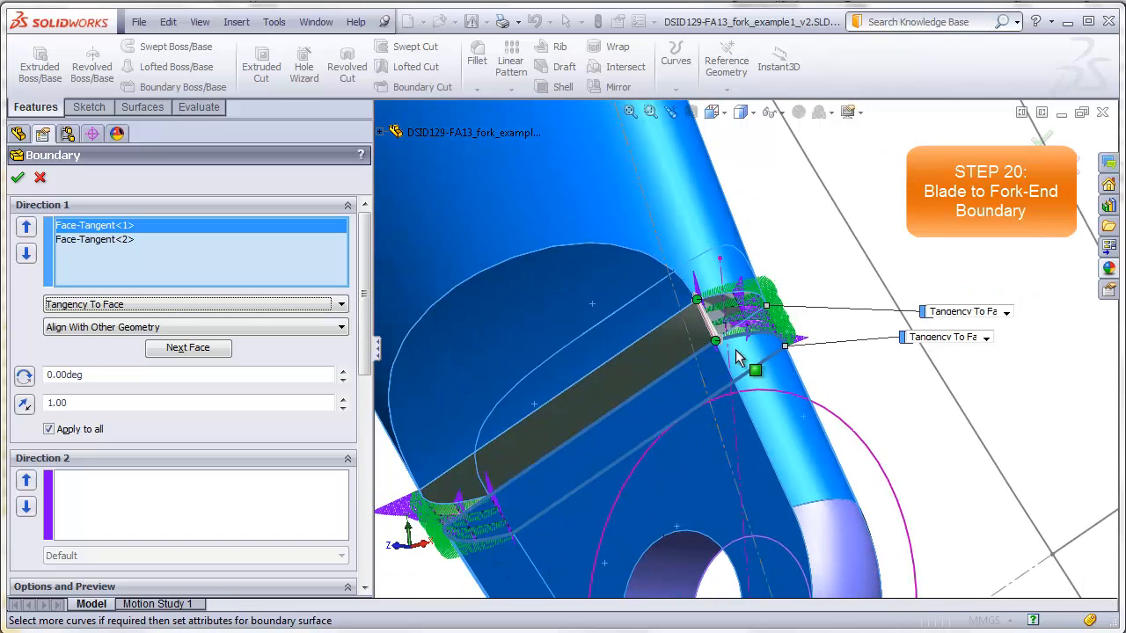
{"action": "middle_click_drag", "start_coordinate": [720, 366], "coordinate": [718, 461]}
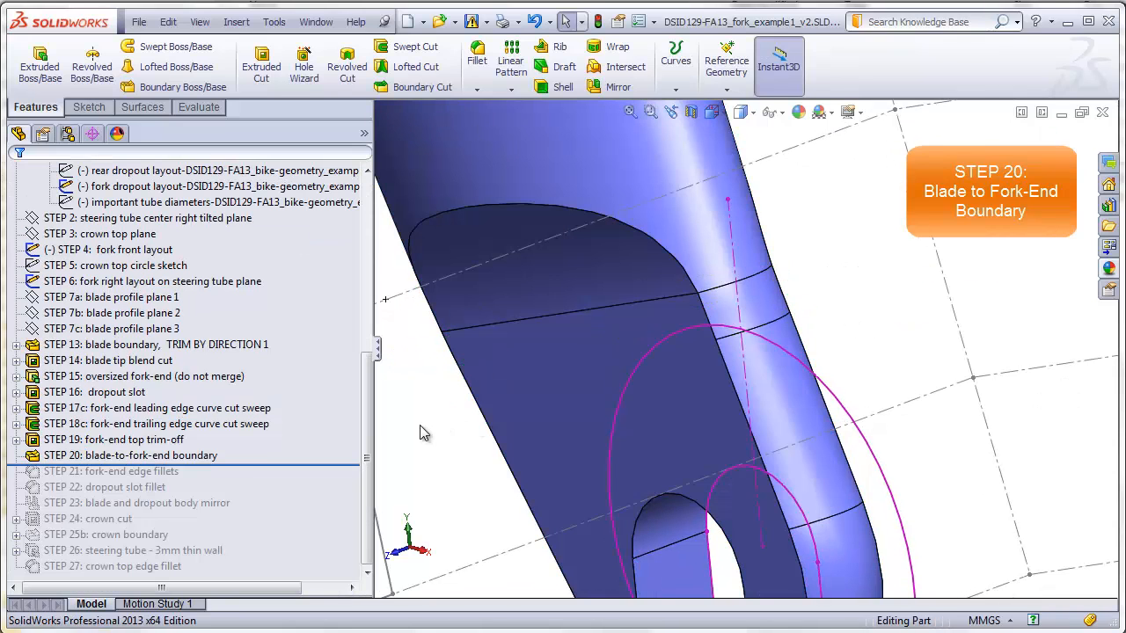
Examine the surface continuity of the blade-to-fork-end transition with zebra stripes from several angles, and turn the stripes off.
{"action": "left_click", "coordinate": [200, 108]}
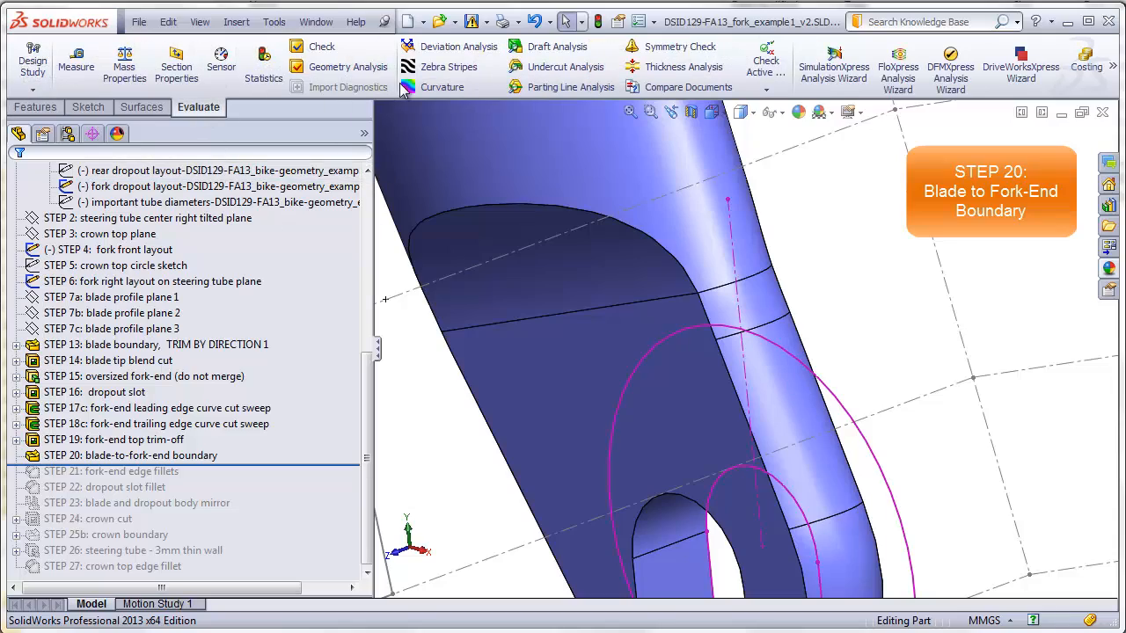
{"action": "left_click", "coordinate": [448, 67]}
{"action": "middle_click_drag", "start_coordinate": [666, 359], "coordinate": [763, 356]}
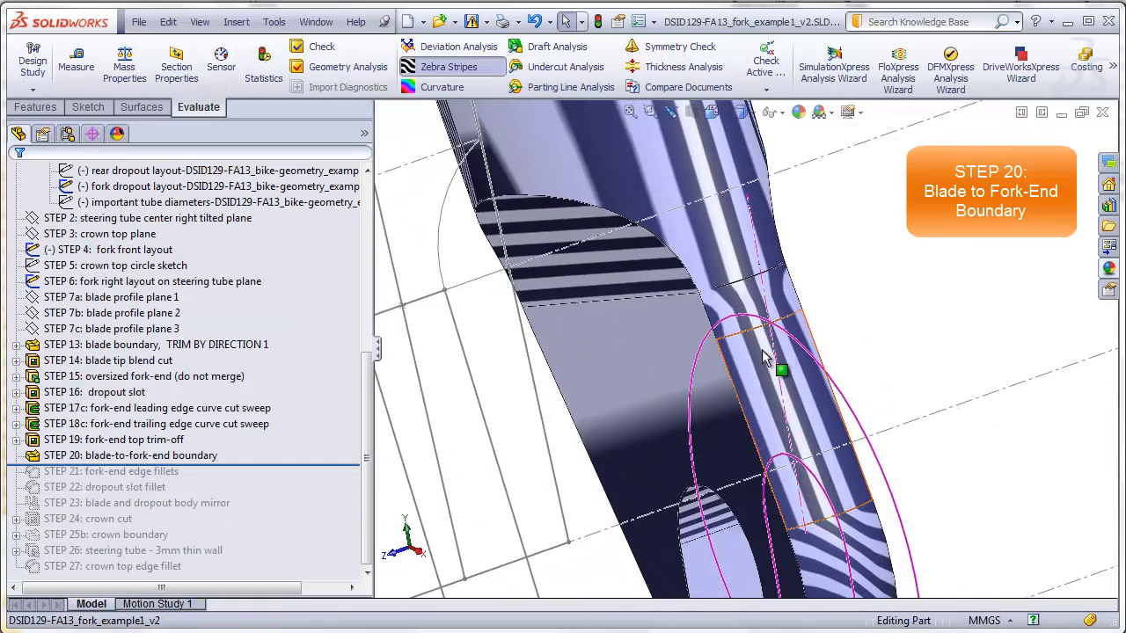
{"action": "scroll", "coordinate": [767, 300], "scroll_direction": "down", "scroll_amount": 3}
{"action": "middle_click_drag", "start_coordinate": [760, 298], "coordinate": [729, 307]}
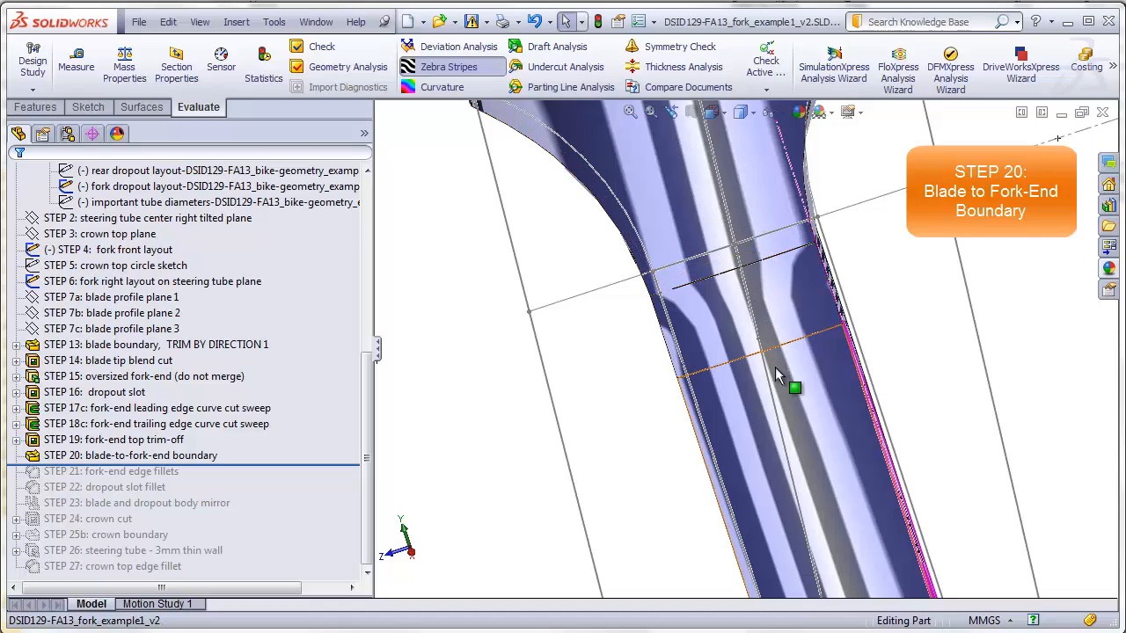
{"action": "middle_click_drag", "start_coordinate": [743, 370], "coordinate": [782, 327]}
{"action": "middle_click_drag", "start_coordinate": [703, 353], "coordinate": [661, 365]}
{"action": "scroll", "coordinate": [647, 364], "scroll_direction": "up", "scroll_amount": 1}
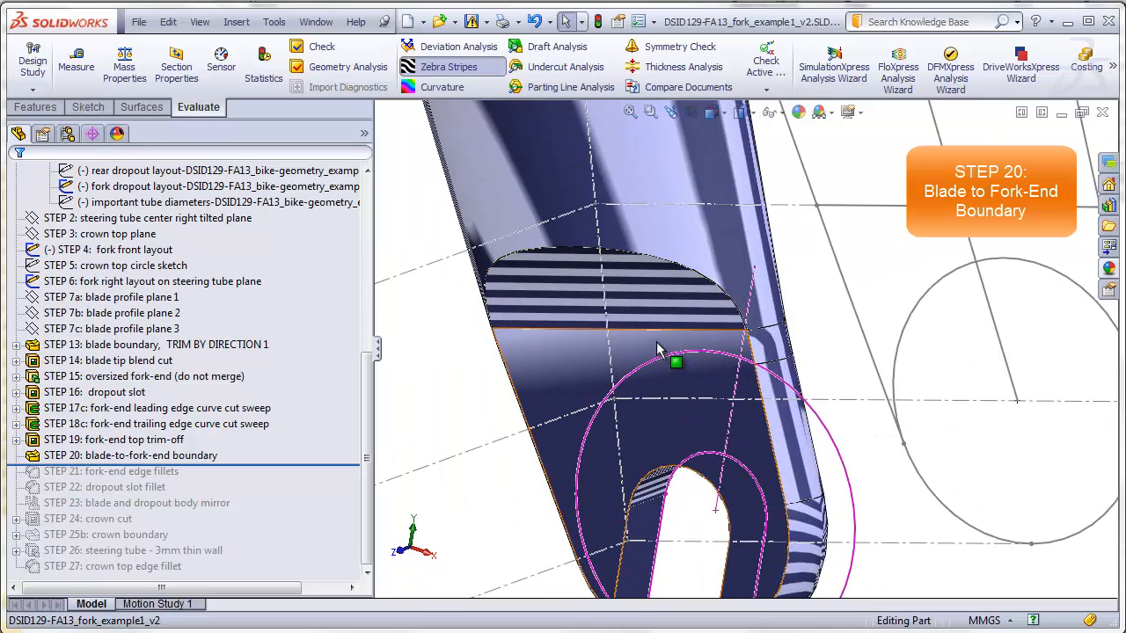
{"action": "mouse_move", "coordinate": [655, 354]}
{"action": "middle_mouse_down"}
{"action": "mouse_move", "coordinate": [651, 343]}
{"action": "mouse_move", "coordinate": [578, 350]}
{"action": "mouse_move", "coordinate": [513, 313]}
{"action": "mouse_move", "coordinate": [533, 274]}
{"action": "mouse_move", "coordinate": [534, 294]}
{"action": "middle_mouse_up"}
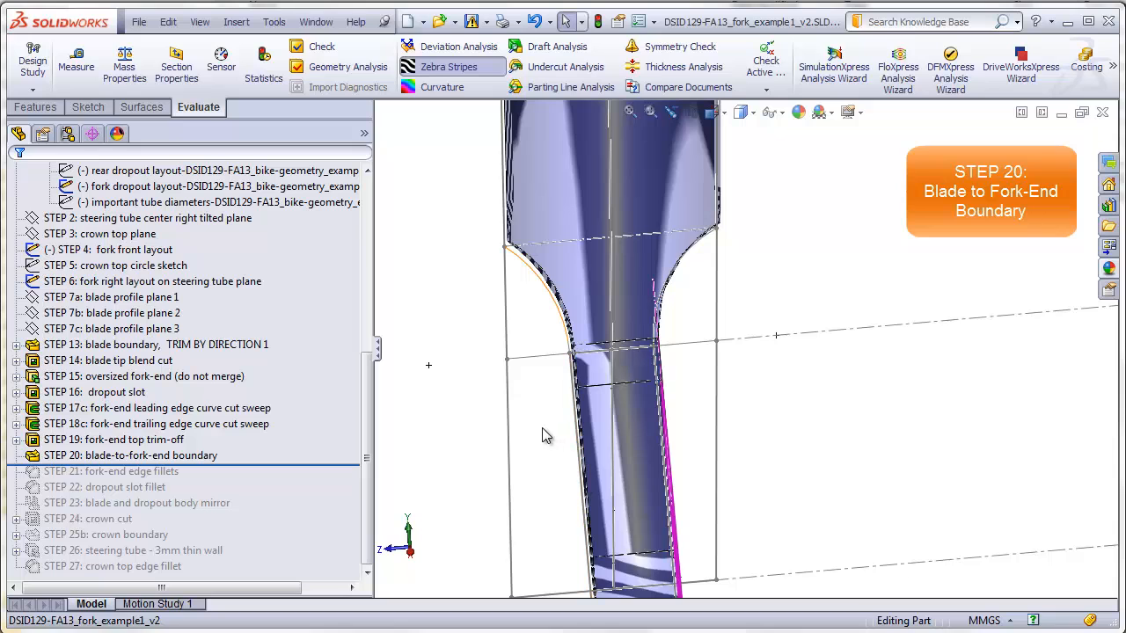
{"action": "middle_click_drag", "start_coordinate": [454, 296], "coordinate": [501, 322]}
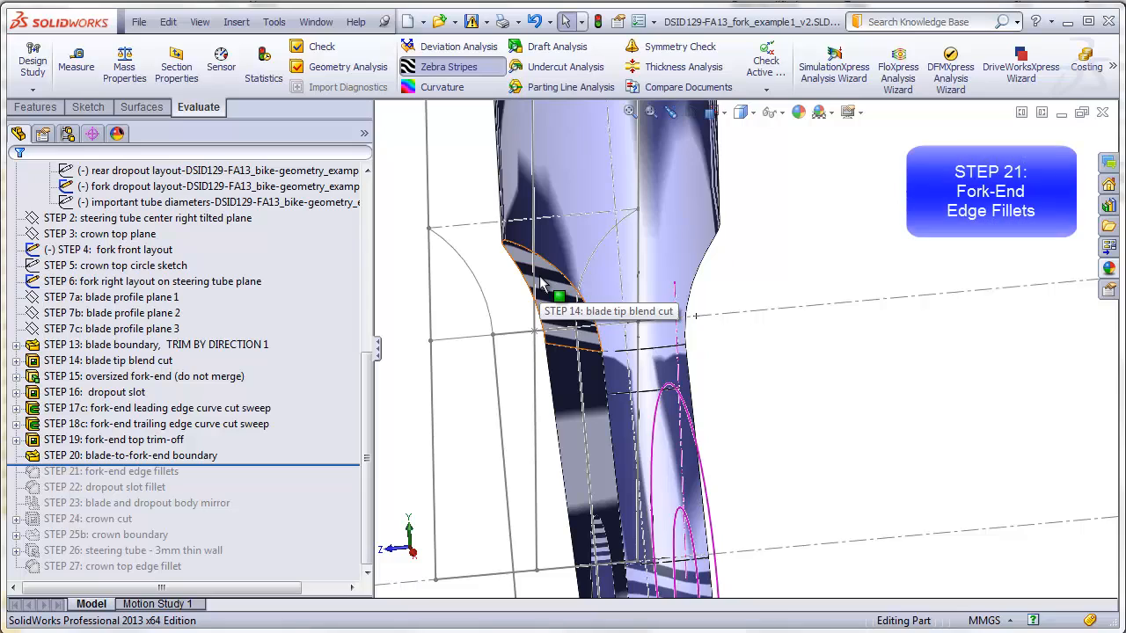
{"action": "key", "text": "z"}
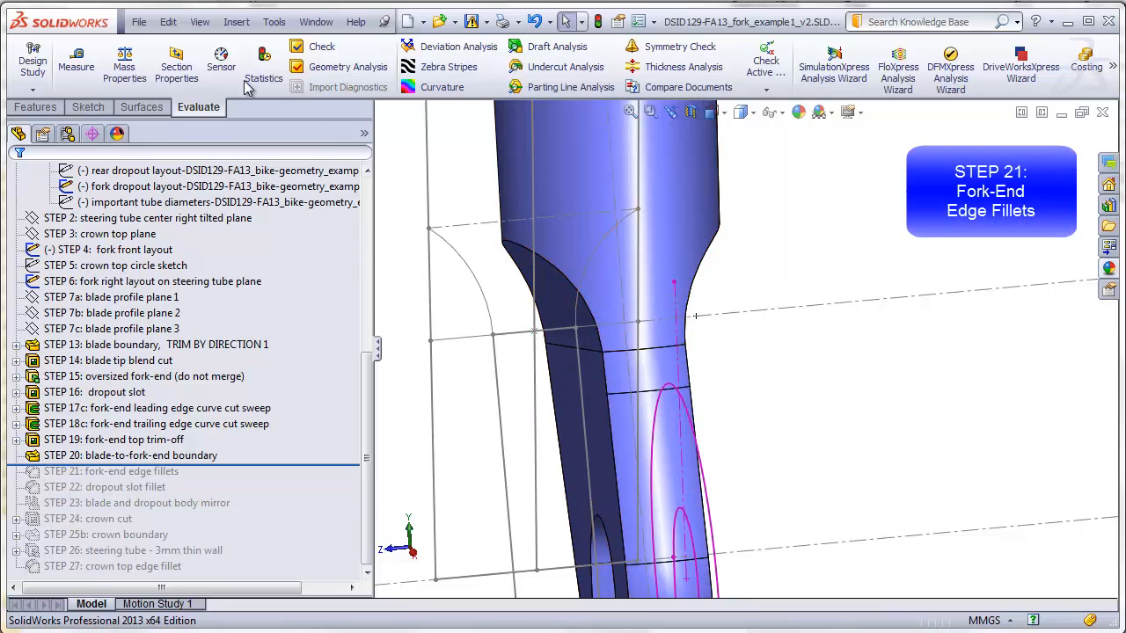
Hide all layout sketches and reference geometry around the fork end.
{"action": "left_click", "coordinate": [201, 26]}
{"action": "left_click", "coordinate": [227, 115]}
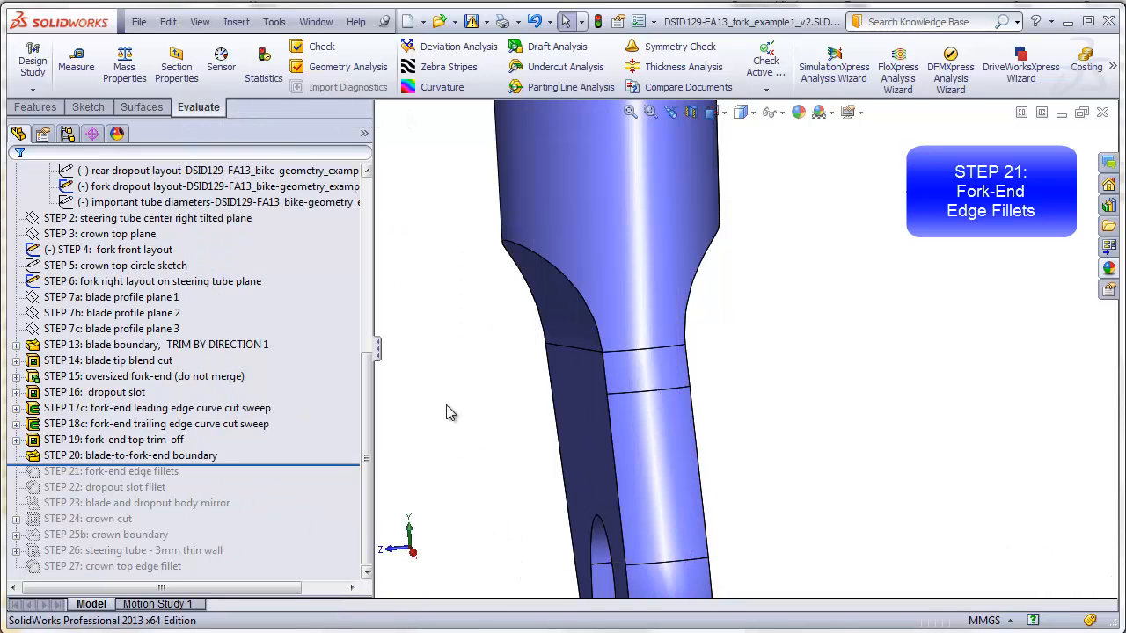
{"action": "scroll", "coordinate": [446, 405], "scroll_direction": "down", "scroll_amount": 2}
{"action": "scroll", "coordinate": [473, 426], "scroll_direction": "up", "scroll_amount": 3}
{"action": "middle_click_drag", "start_coordinate": [473, 434], "coordinate": [517, 371]}
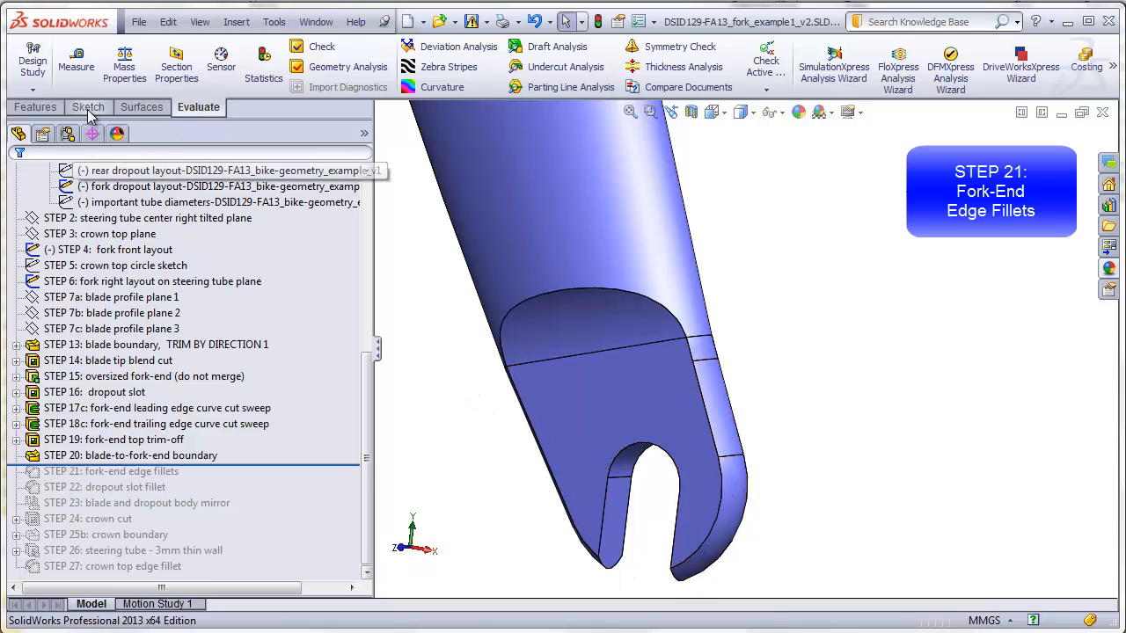
Fillet the outer edge loops on both sides of the fork end with a 1 mm constant radius and tangent propagation.
{"action": "left_click", "coordinate": [39, 107]}
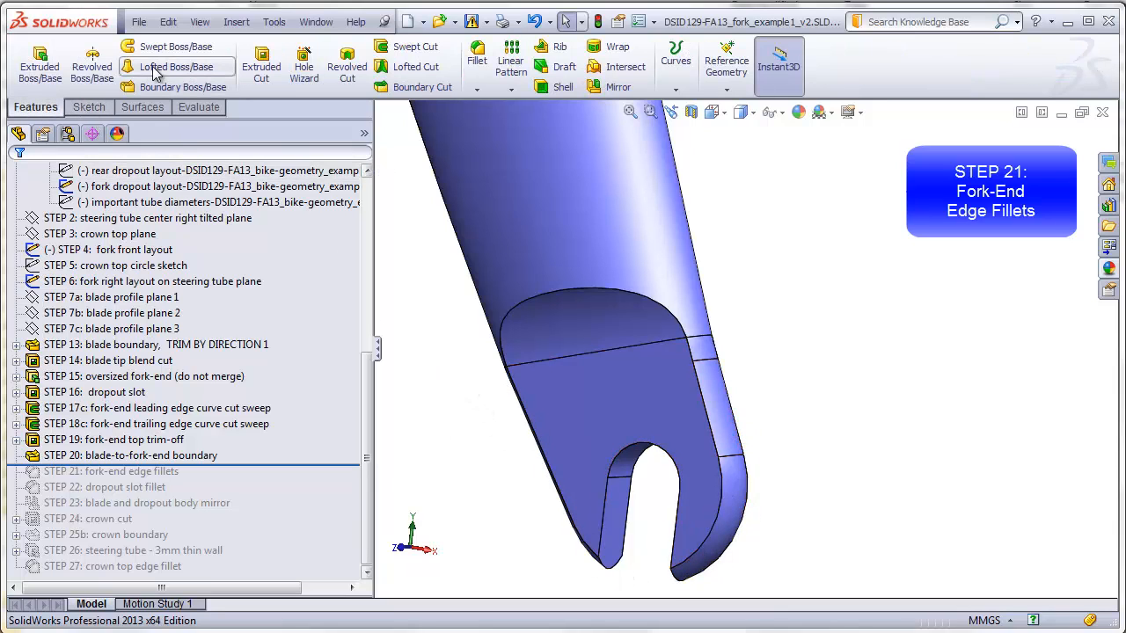
{"action": "left_click", "coordinate": [475, 60]}
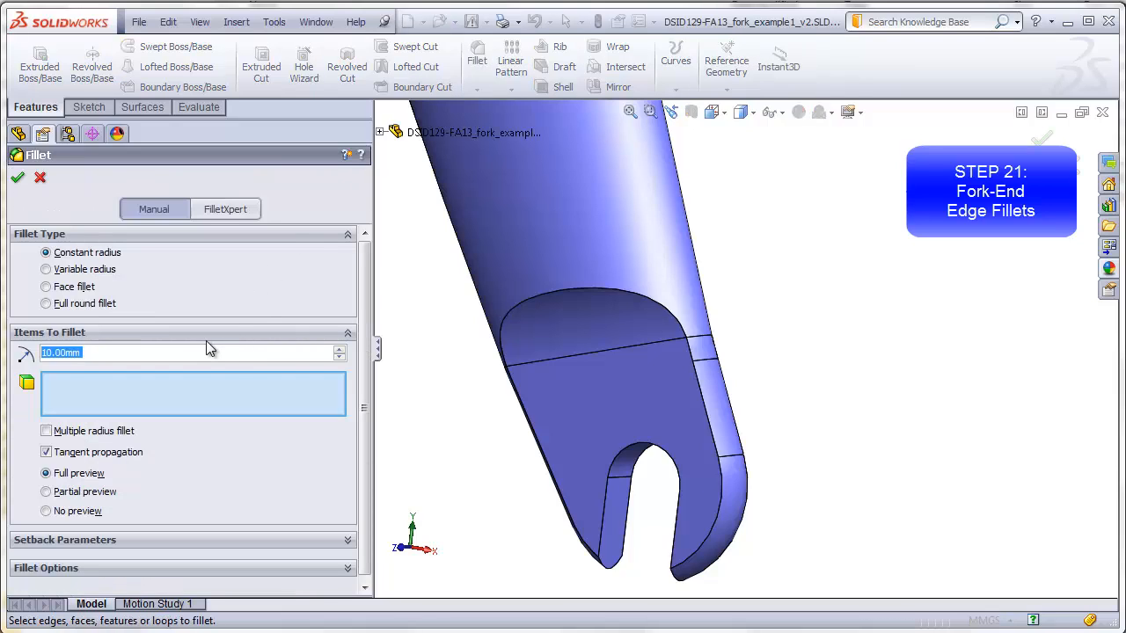
{"action": "type", "text": "1"}
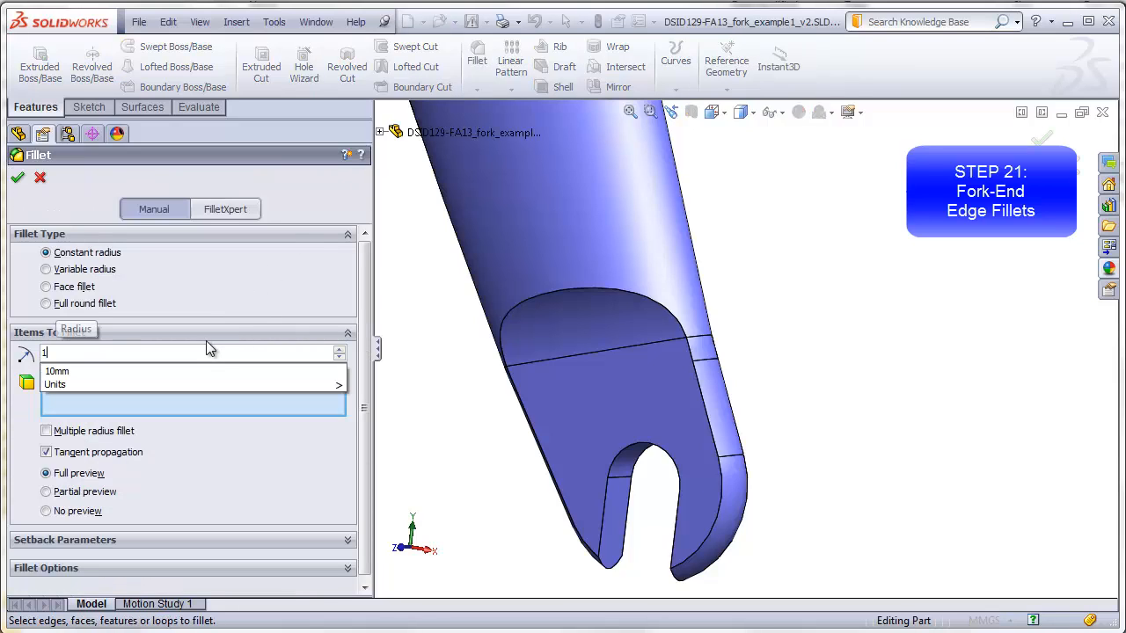
{"action": "left_click", "coordinate": [561, 301]}
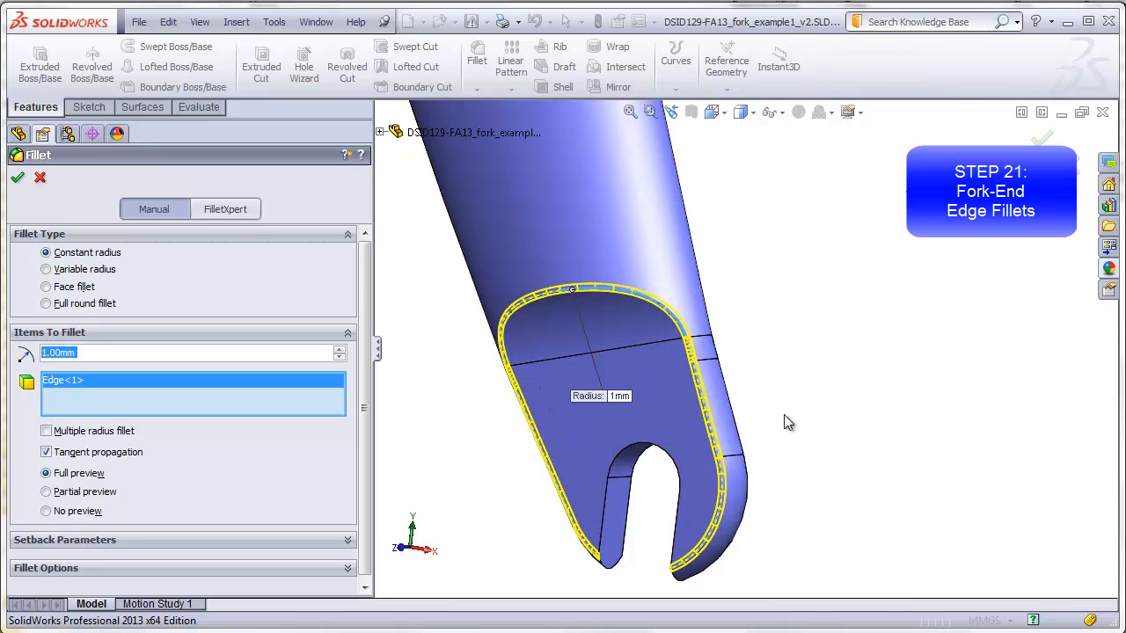
{"action": "middle_click_drag", "start_coordinate": [783, 416], "coordinate": [642, 465]}
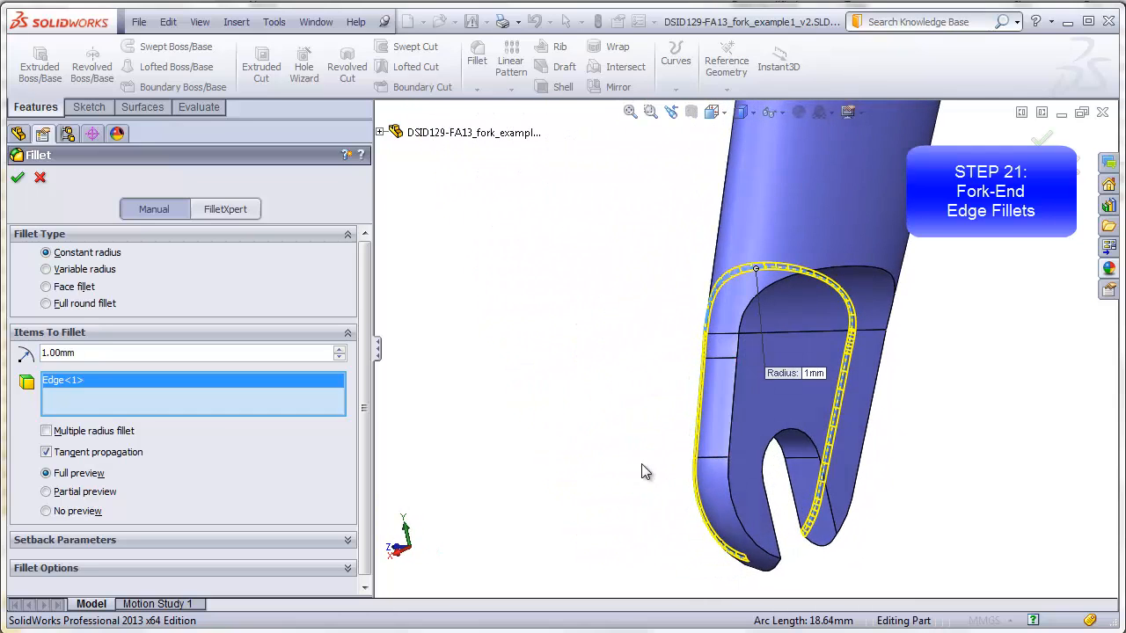
{"action": "left_click", "coordinate": [855, 269]}
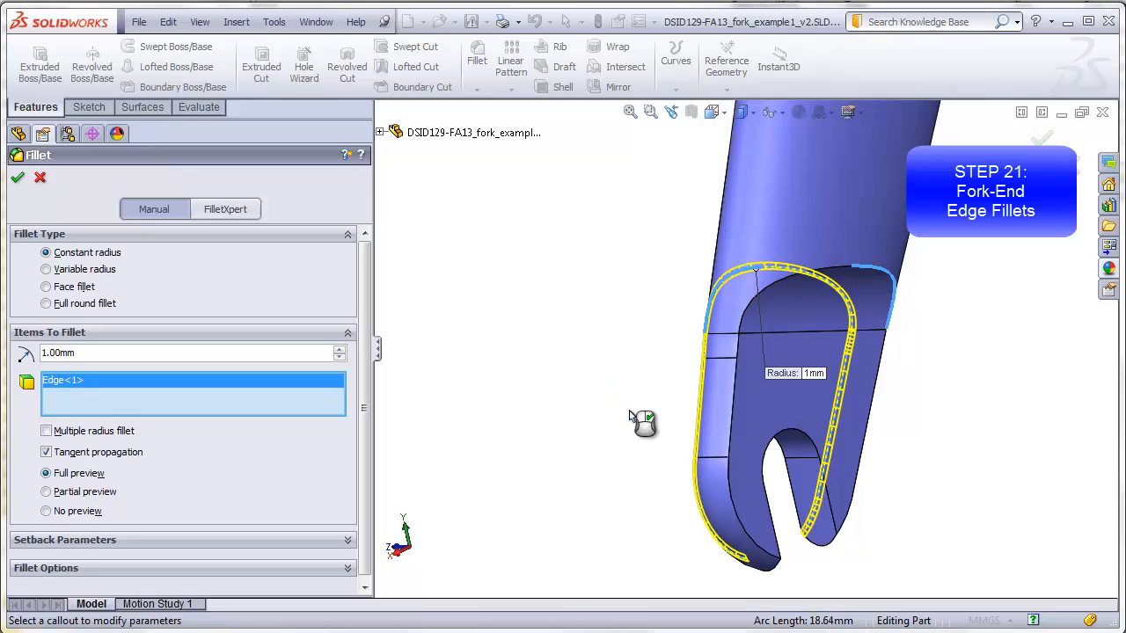
{"action": "middle_click_drag", "start_coordinate": [640, 396], "coordinate": [767, 427]}
{"action": "left_click", "coordinate": [18, 179]}
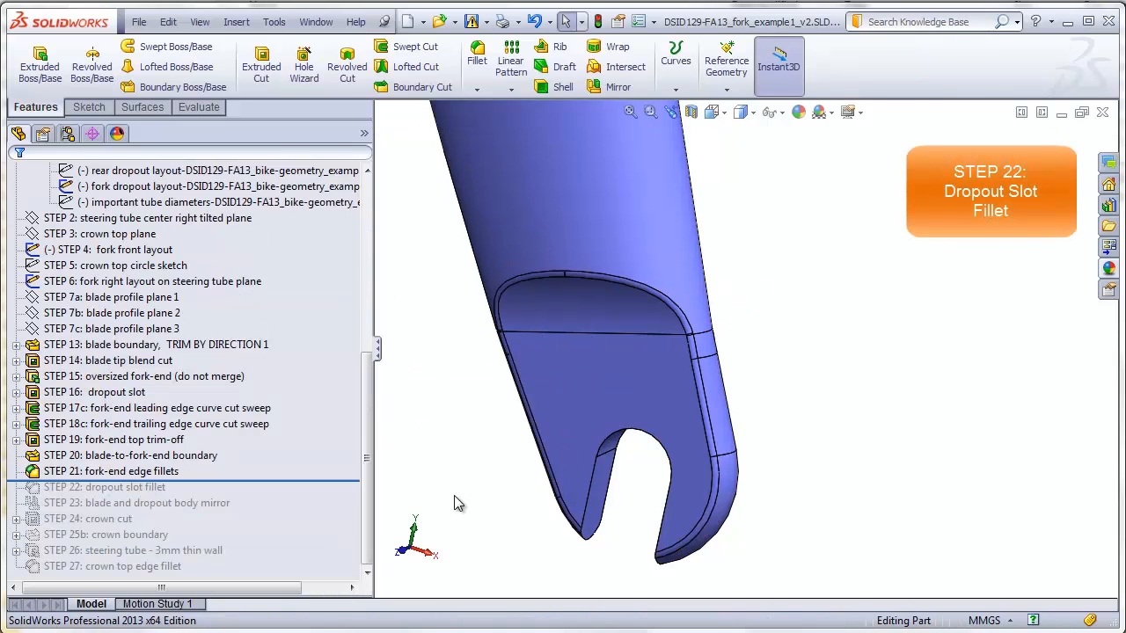
Fillet the dropout slot's edges with a 0.5 mm constant radius.
{"action": "scroll", "coordinate": [629, 539], "scroll_direction": "down", "scroll_amount": 3}
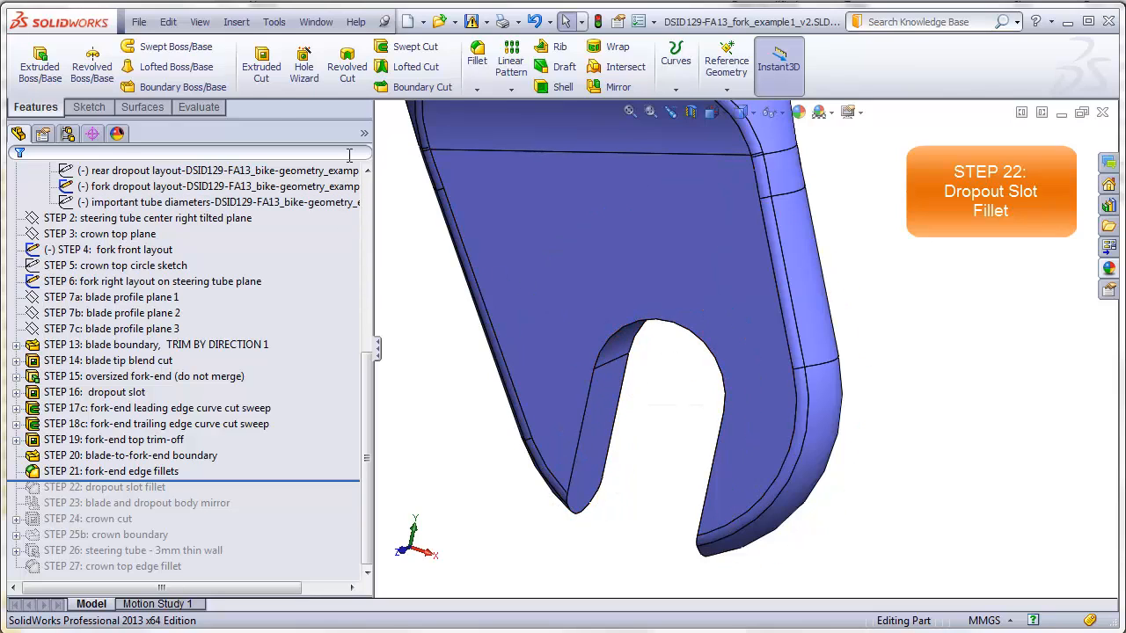
{"action": "left_click", "coordinate": [476, 55]}
{"action": "type", "text": ".5"}
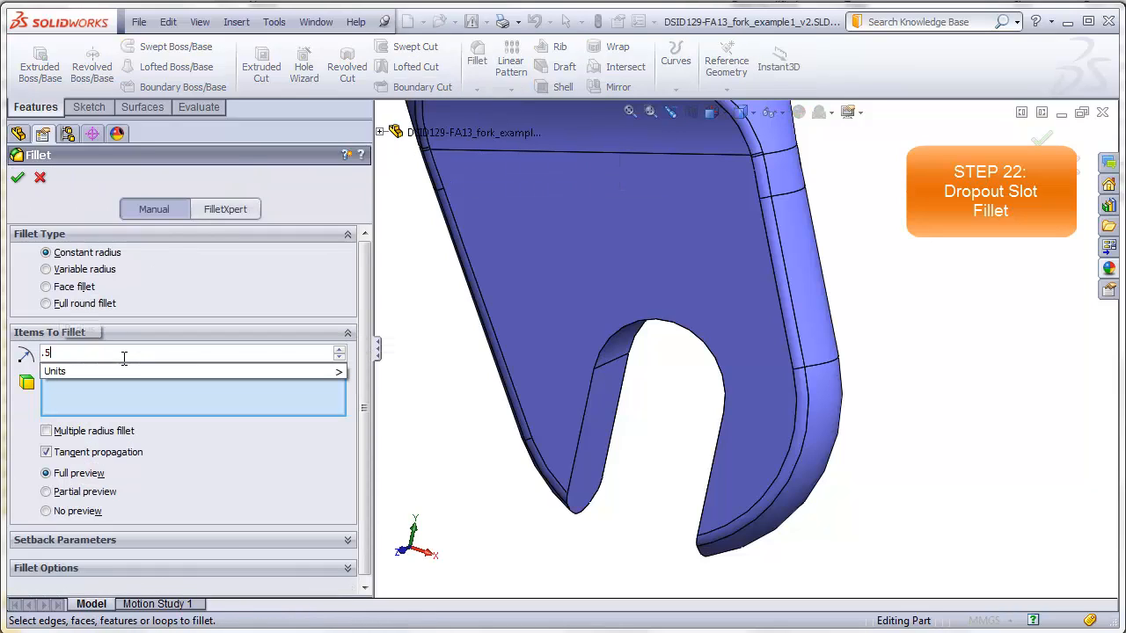
{"action": "key", "text": "Return"}
{"action": "left_click", "coordinate": [586, 398]}
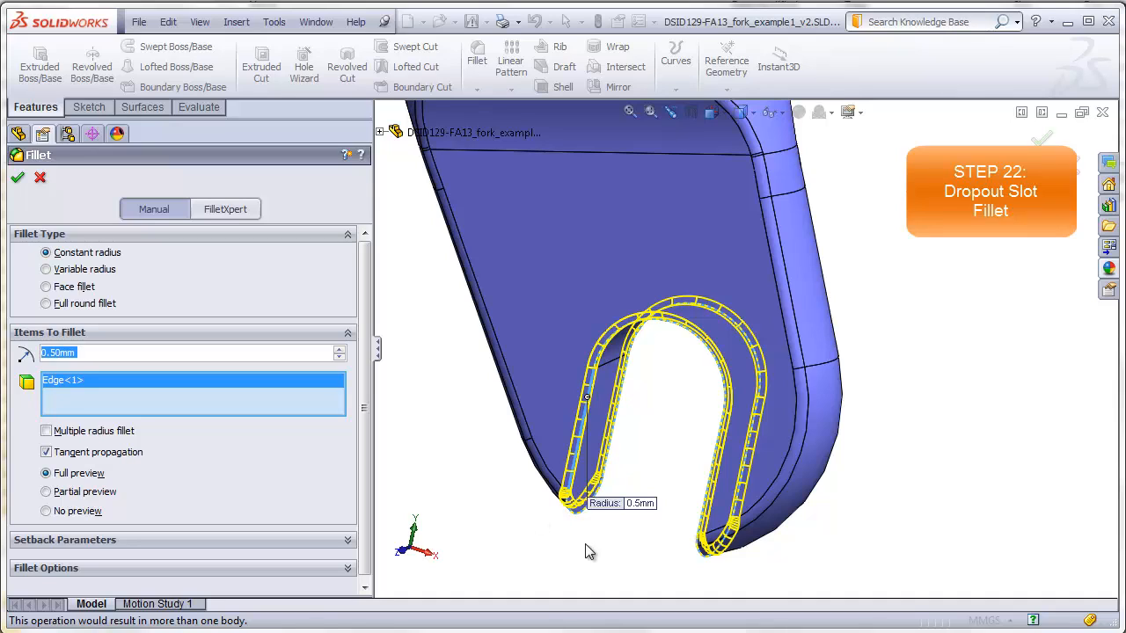
{"action": "left_click", "coordinate": [18, 179]}
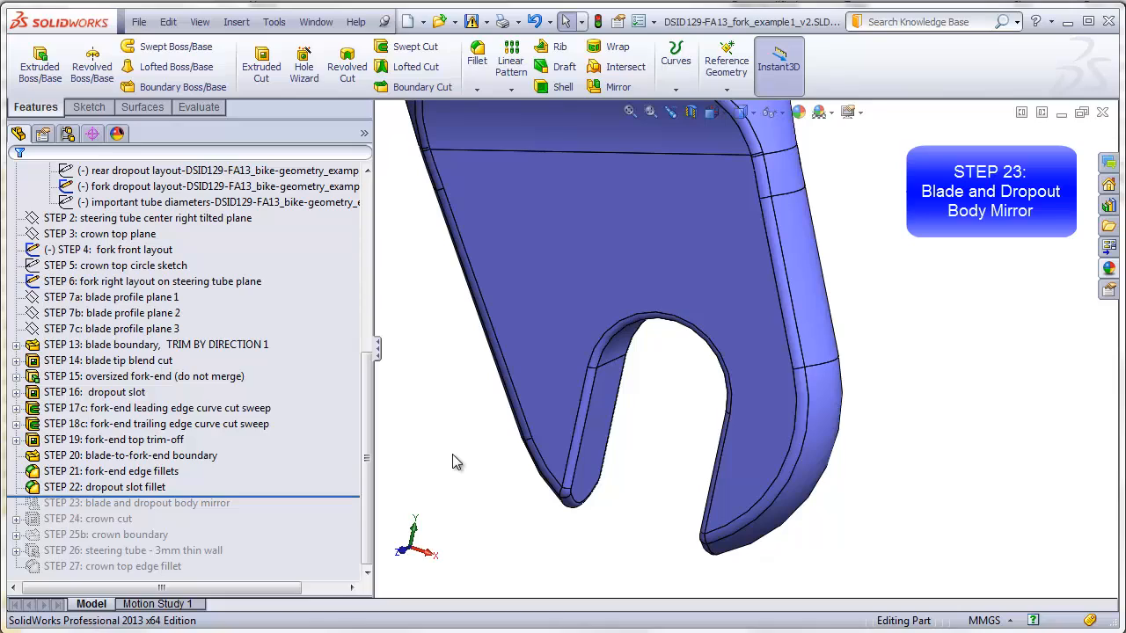
Mirror the blade and dropout body about the Front Plane with Merge solids enabled.
{"action": "key", "text": "f"}
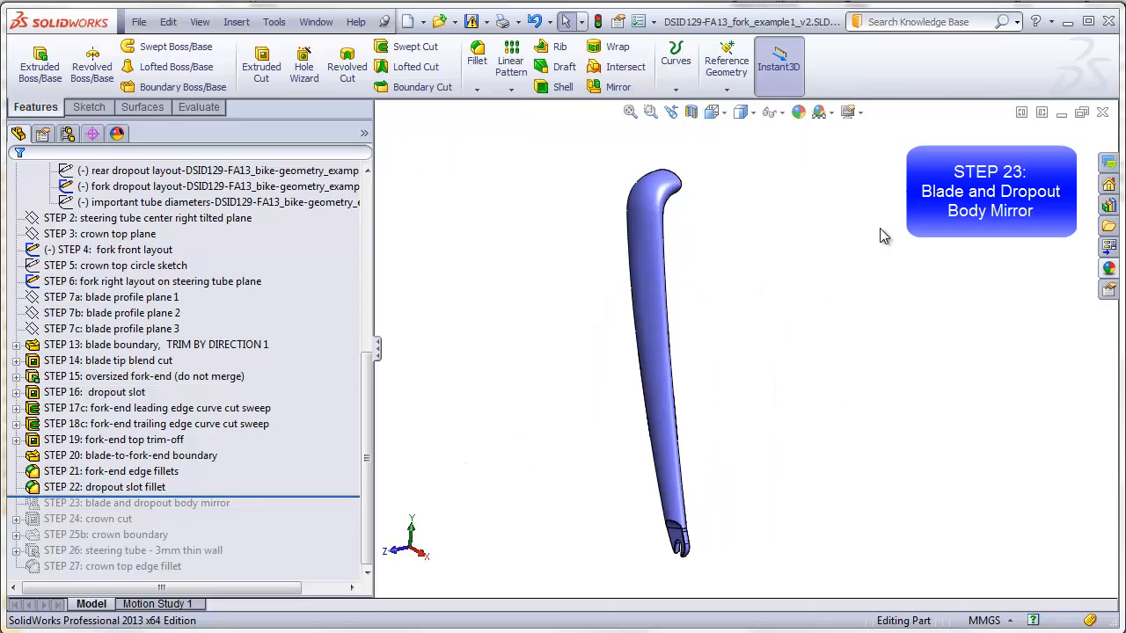
{"action": "left_click", "coordinate": [612, 87]}
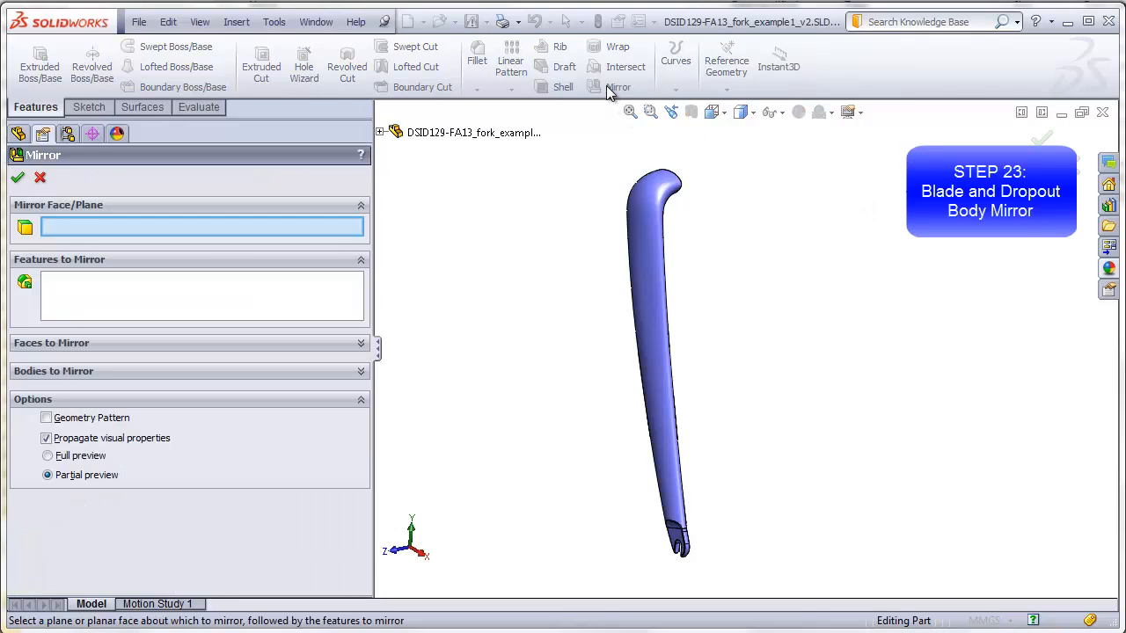
{"action": "left_click", "coordinate": [380, 132]}
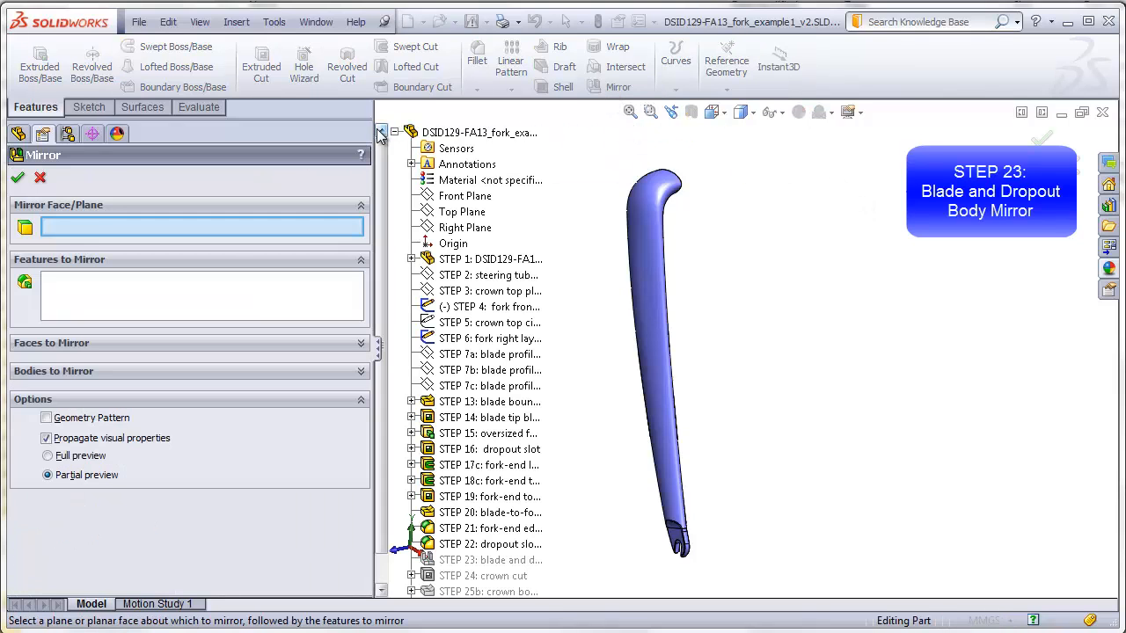
{"action": "left_click", "coordinate": [464, 195]}
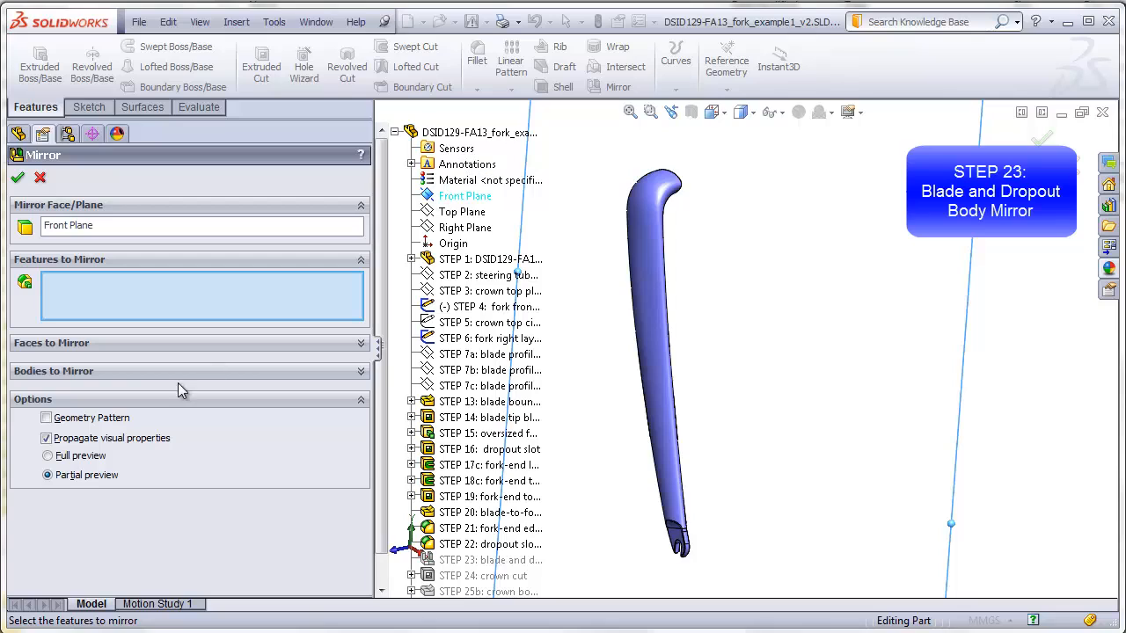
{"action": "left_click", "coordinate": [115, 371]}
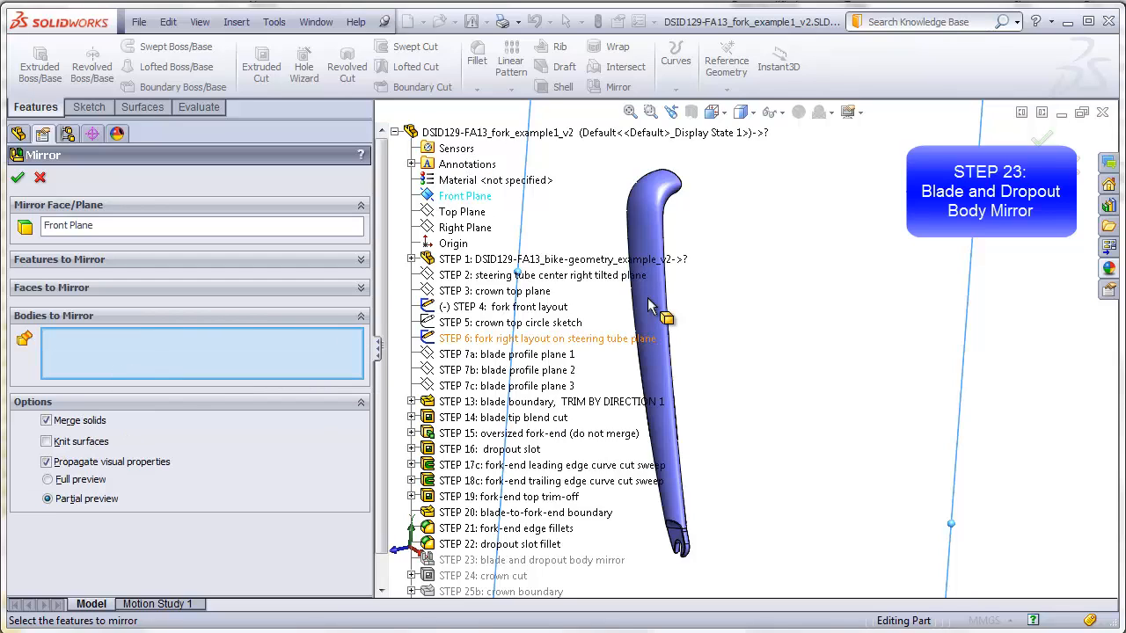
{"action": "left_click", "coordinate": [702, 538]}
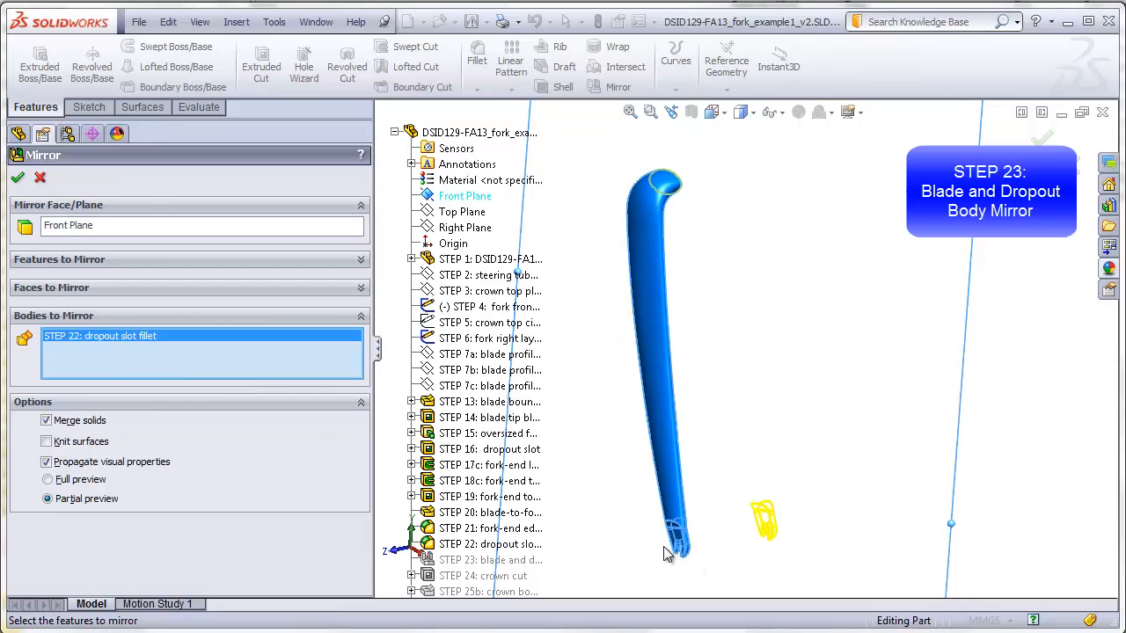
{"action": "left_click", "coordinate": [19, 177]}
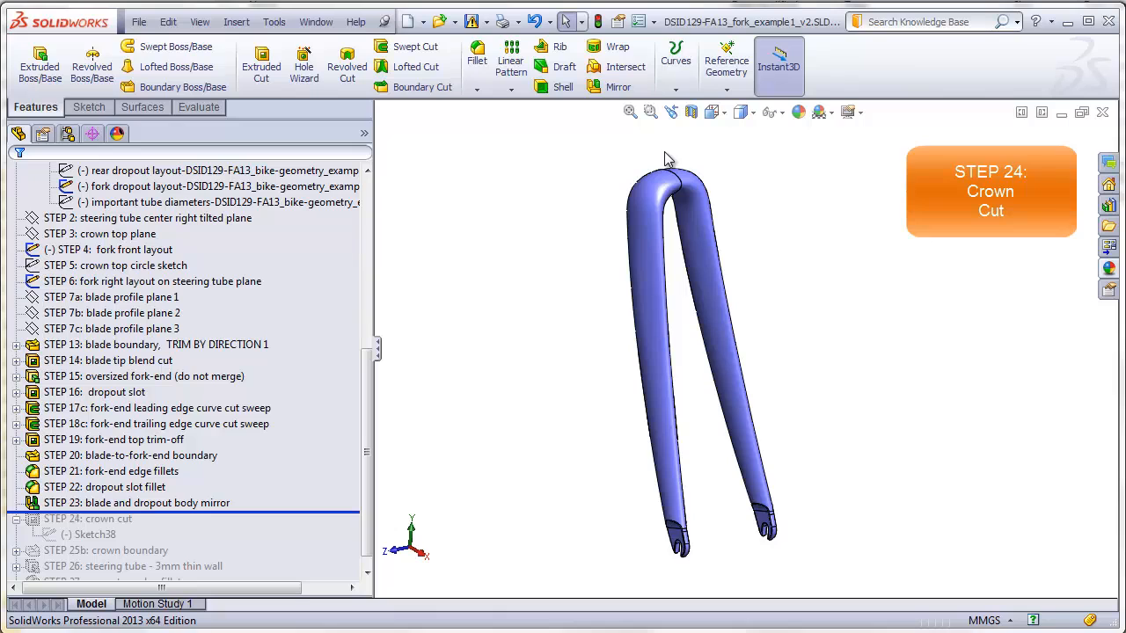
Roll the feature history forward past STEP 24 to view the crown cut, and roll it back to just after STEP 23.
{"action": "scroll", "coordinate": [674, 148], "scroll_direction": "down", "scroll_amount": 4}
{"action": "mouse_move", "coordinate": [685, 174]}
{"action": "middle_mouse_down"}
{"action": "mouse_move", "coordinate": [657, 171]}
{"action": "mouse_move", "coordinate": [668, 176]}
{"action": "middle_mouse_up"}
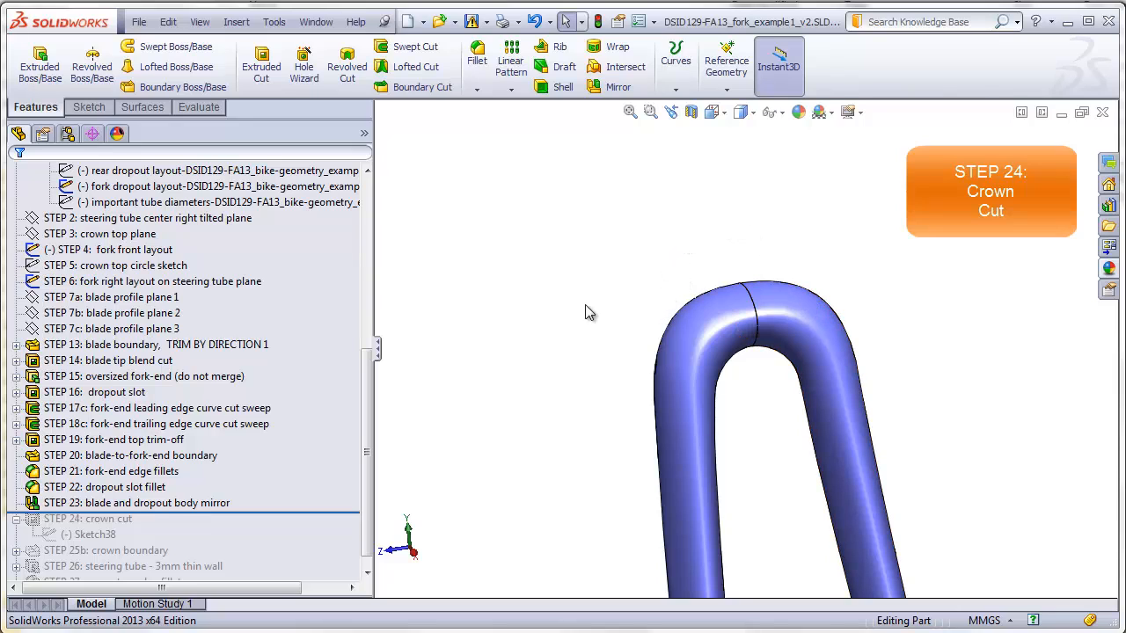
{"action": "left_click_drag", "start_coordinate": [355, 514], "coordinate": [354, 545]}
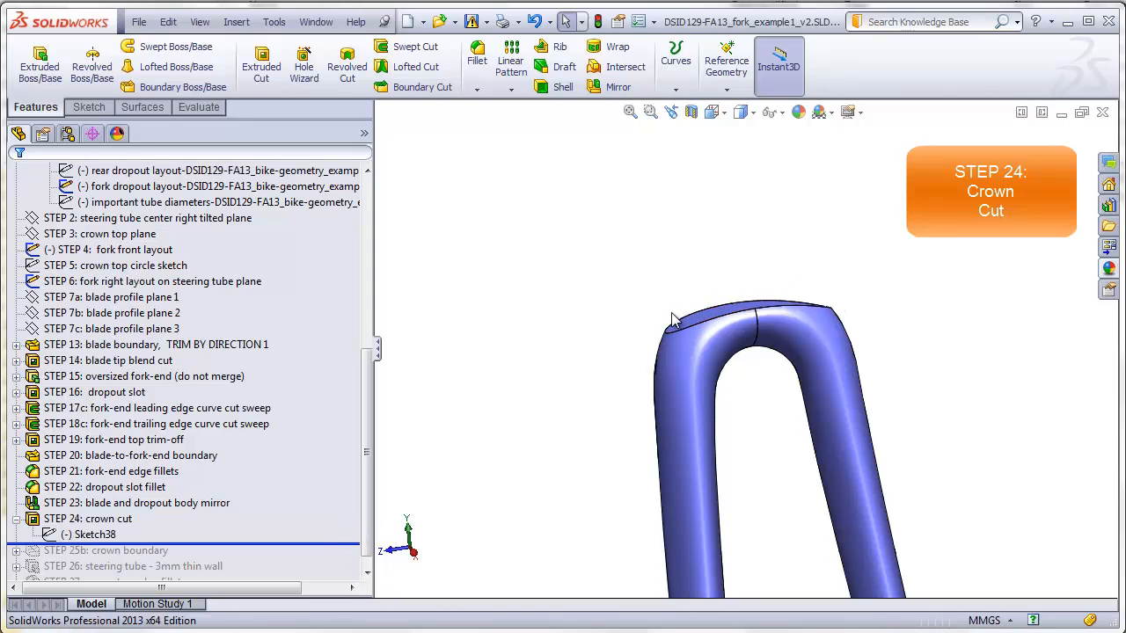
{"action": "key", "text": "Up"}
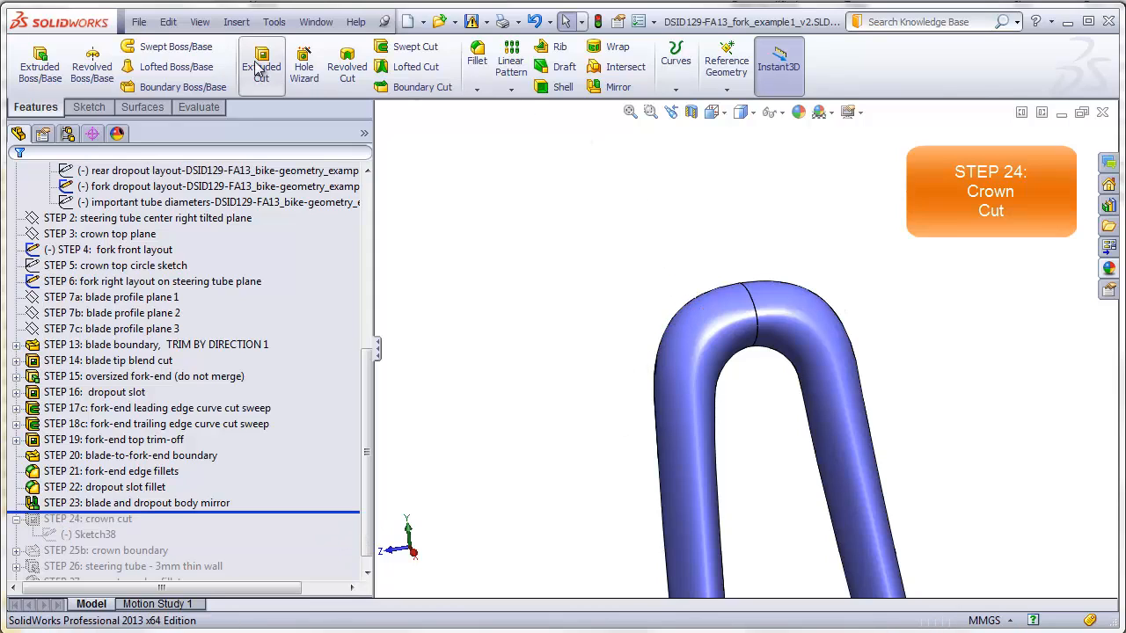
Show the layout sketches and open a sketch on the STEP 2 steering tube center right tilted plane.
{"action": "left_click", "coordinate": [199, 21]}
{"action": "left_click", "coordinate": [235, 123]}
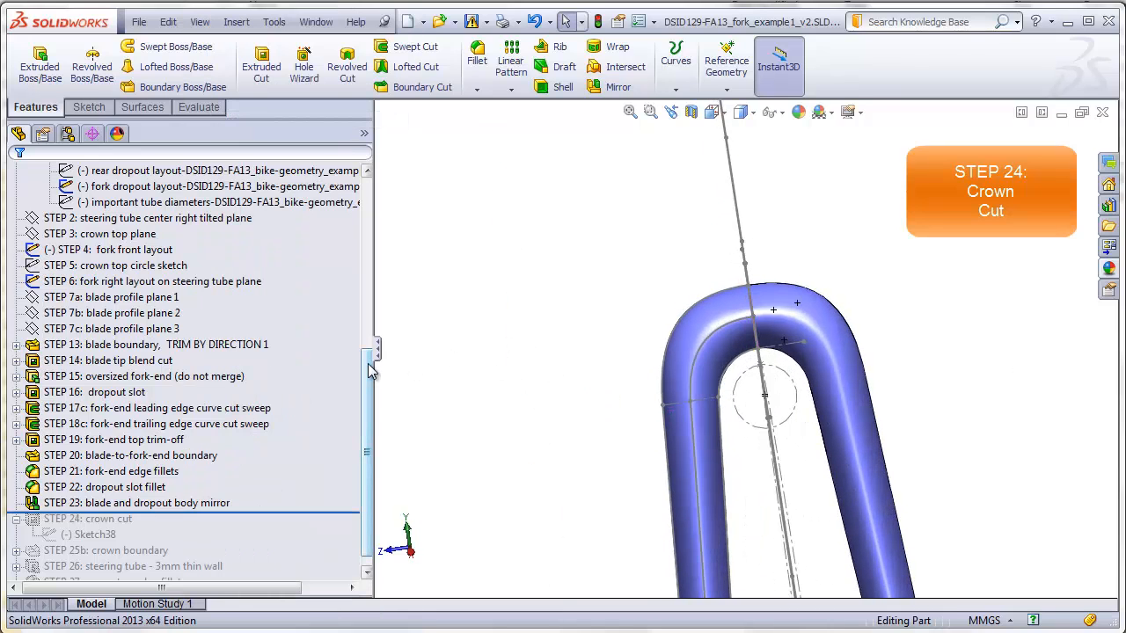
{"action": "left_click_drag", "start_coordinate": [369, 371], "coordinate": [378, 295]}
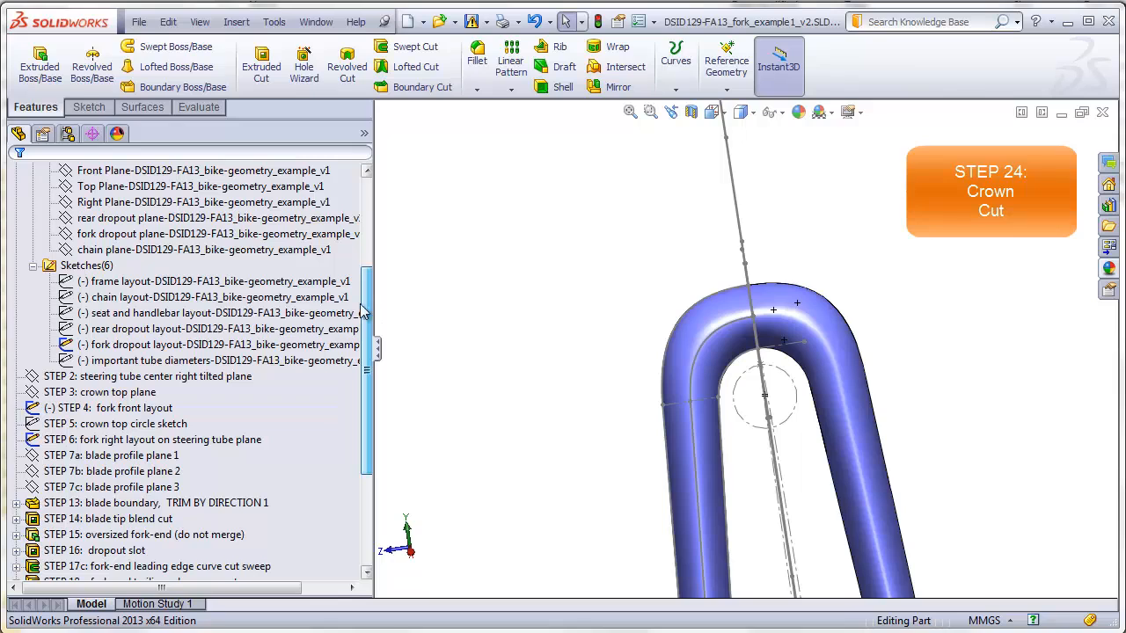
{"action": "left_click", "coordinate": [220, 376]}
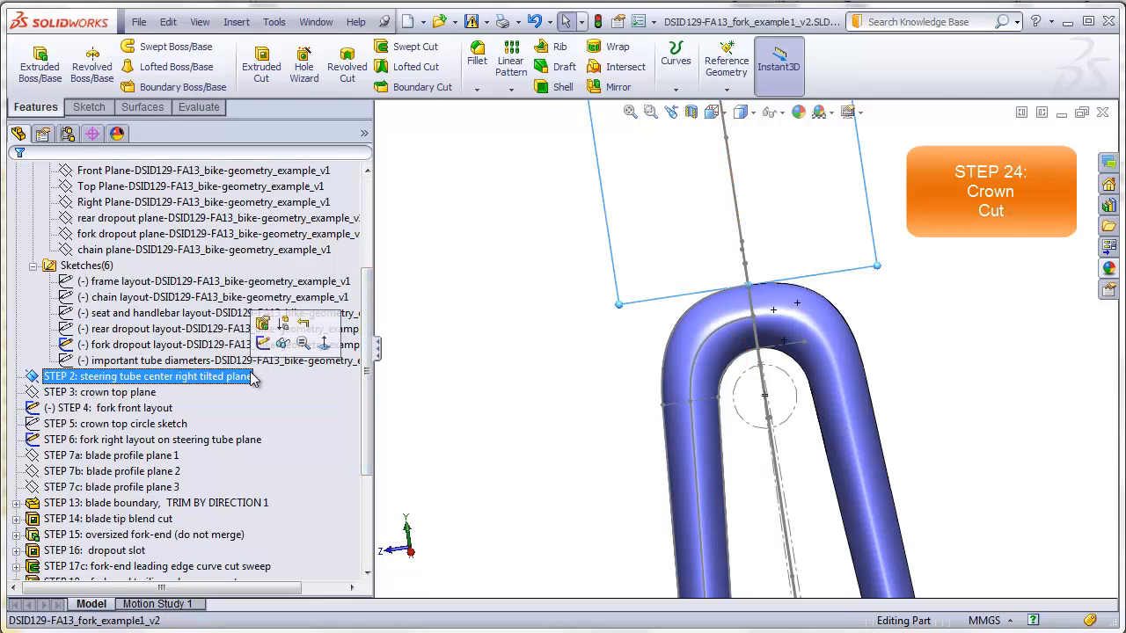
{"action": "left_click", "coordinate": [86, 107]}
{"action": "left_click", "coordinate": [32, 63]}
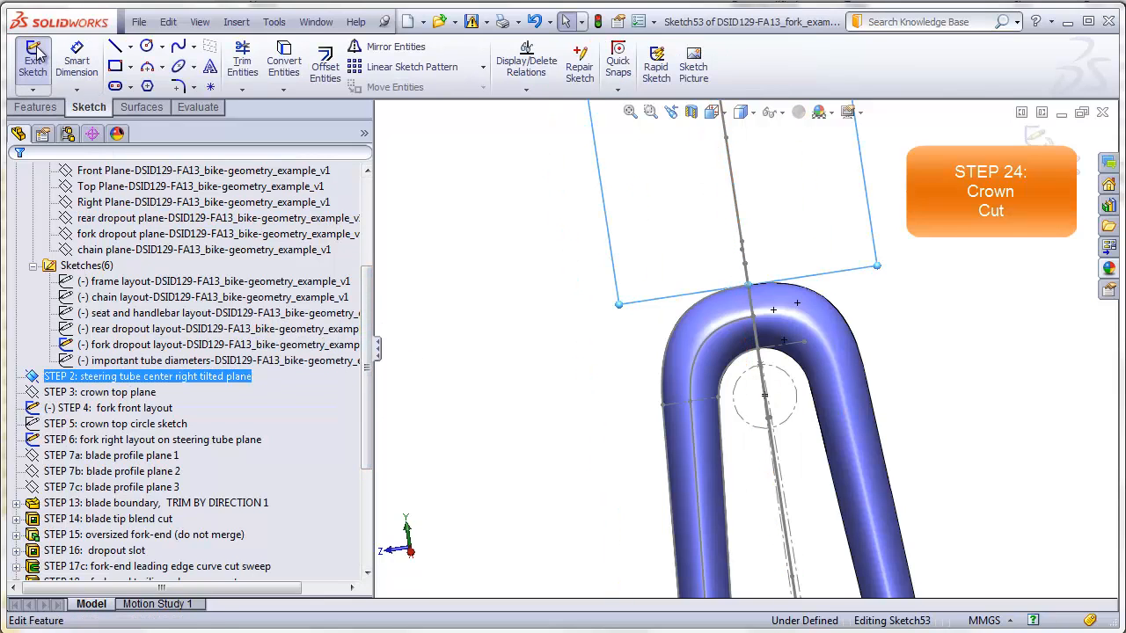
Sketch a three-point arc of about 122 mm radius spanning both fork blades across the crown.
{"action": "left_click", "coordinate": [145, 67]}
{"action": "left_click", "coordinate": [605, 380]}
{"action": "left_click", "coordinate": [934, 332]}
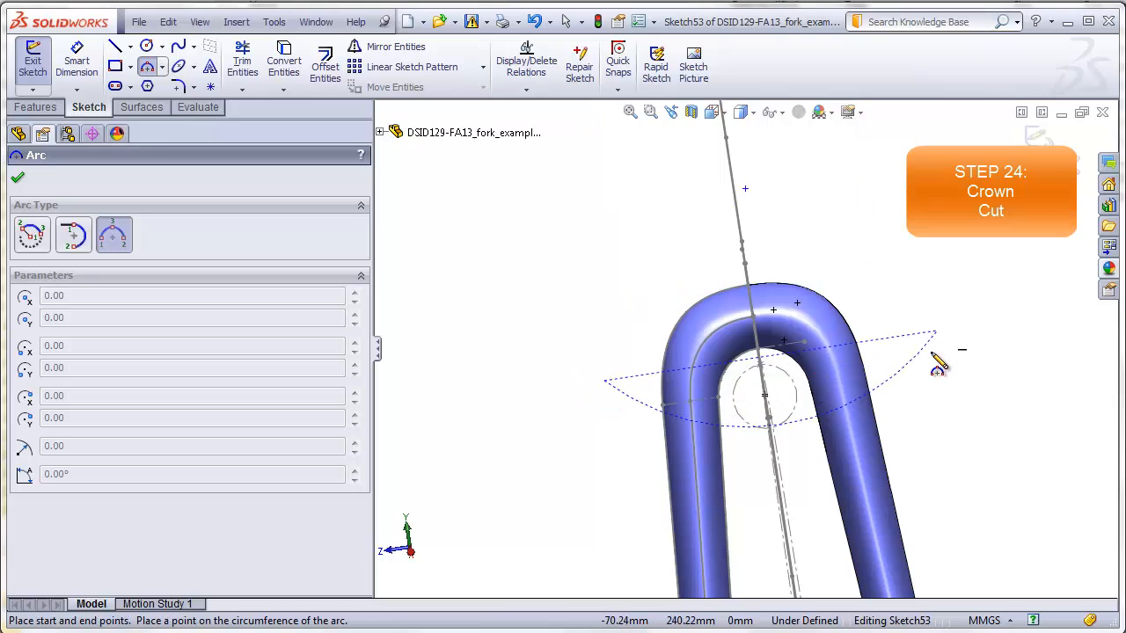
{"action": "left_click", "coordinate": [882, 316]}
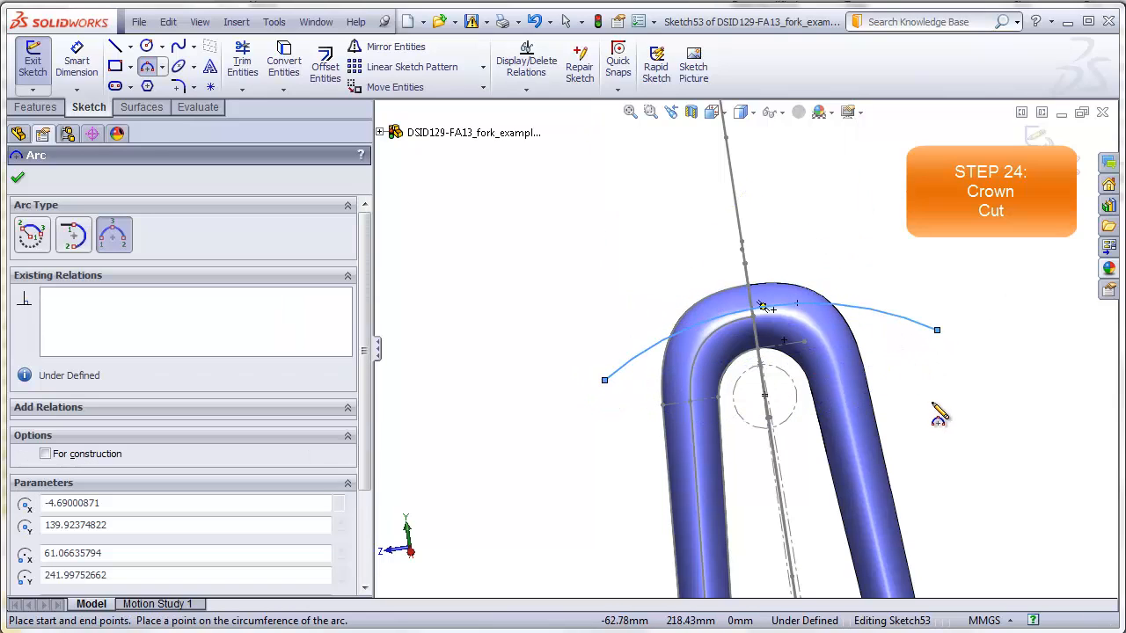
{"action": "key", "text": "Escape"}
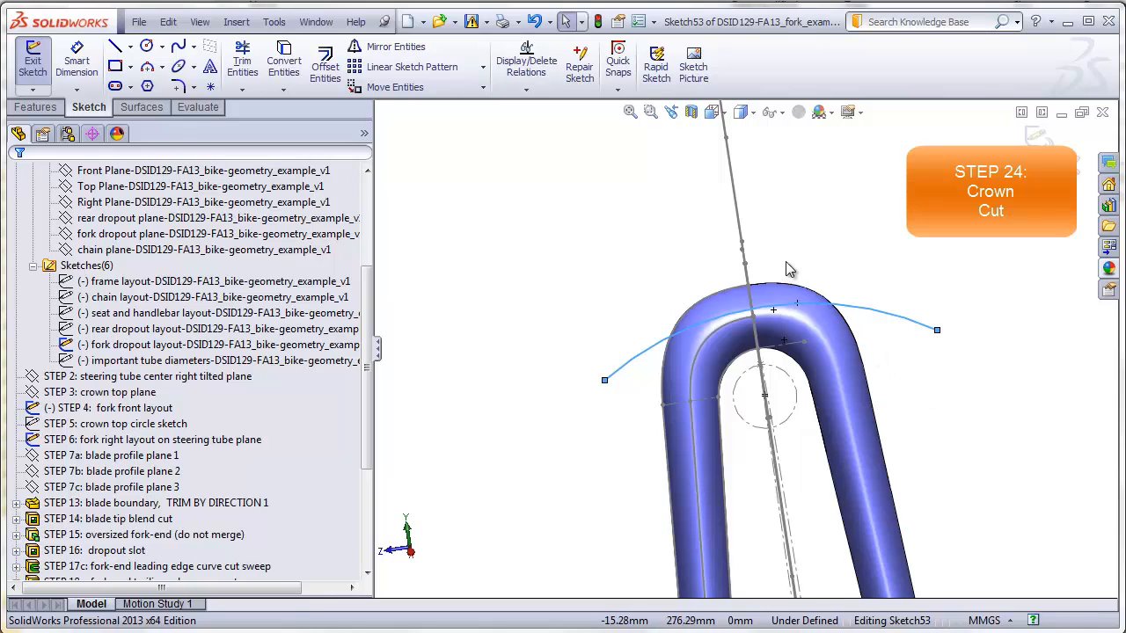
Sketch a vertical centerline about 27 mm long from above the crown down to the arc.
{"action": "middle_click_drag", "start_coordinate": [768, 262], "coordinate": [800, 283]}
{"action": "left_click", "coordinate": [130, 47]}
{"action": "left_click", "coordinate": [153, 83]}
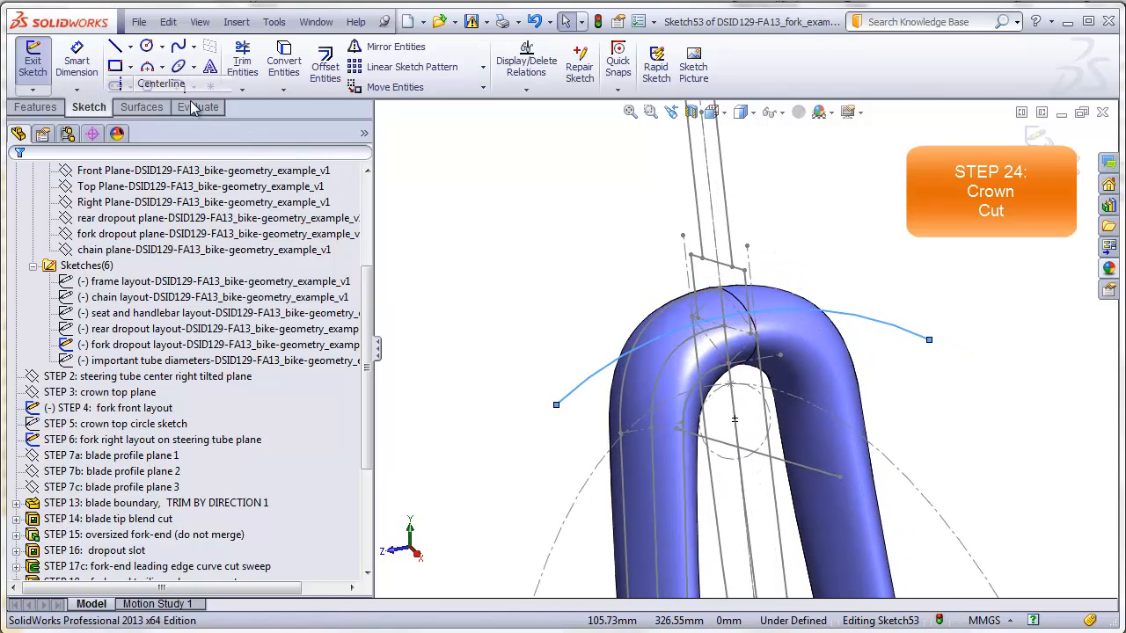
{"action": "left_click", "coordinate": [777, 227]}
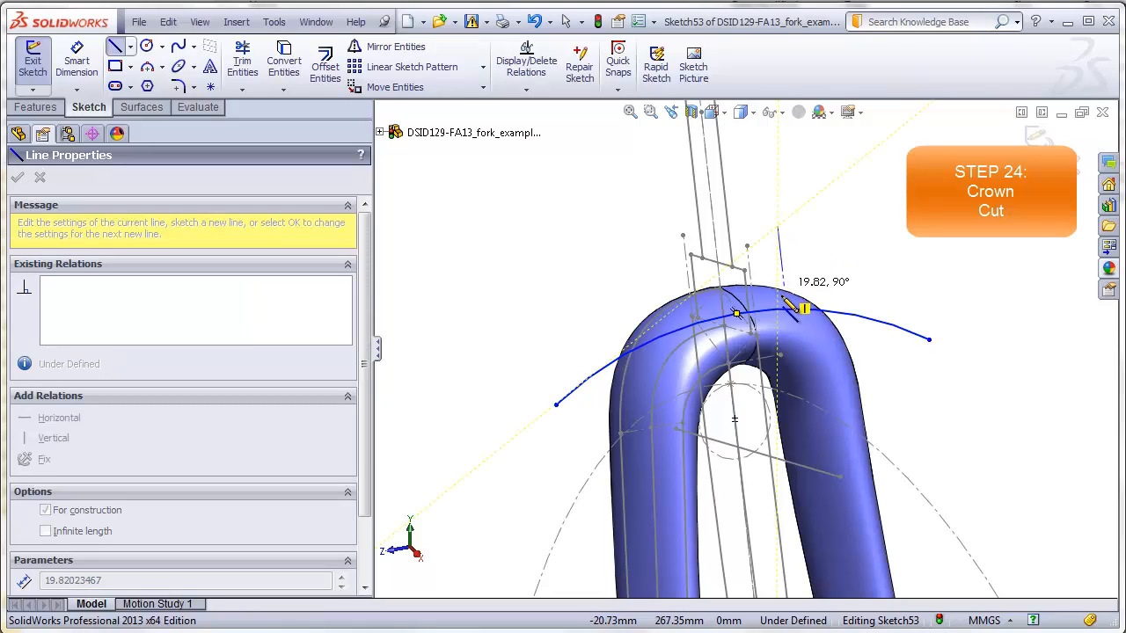
{"action": "left_click", "coordinate": [785, 309]}
{"action": "key", "text": "Escape"}
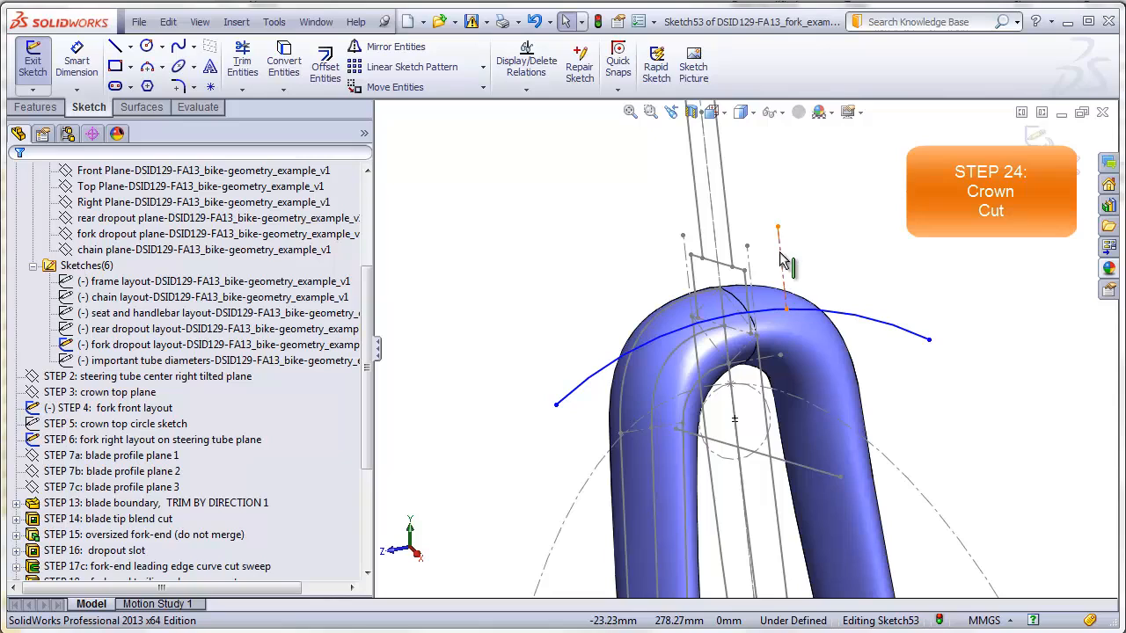
Make the short centerline collinear with the steering tube axis line of the STEP 4 fork front layout.
{"action": "left_click", "coordinate": [714, 198]}
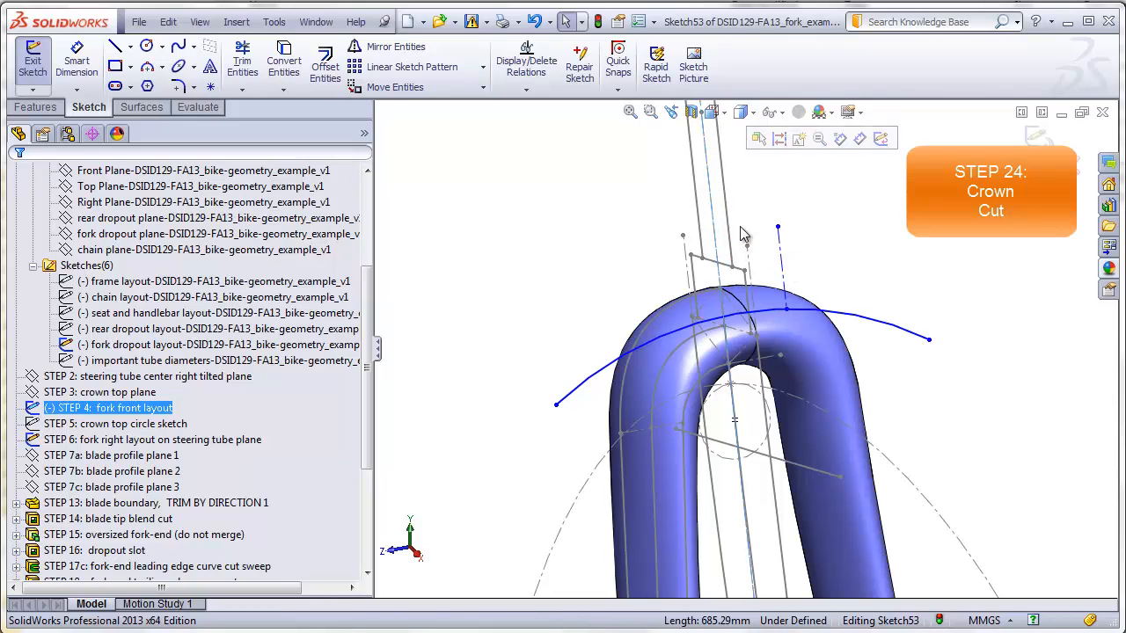
{"action": "left_click", "coordinate": [781, 264], "text": "ctrl"}
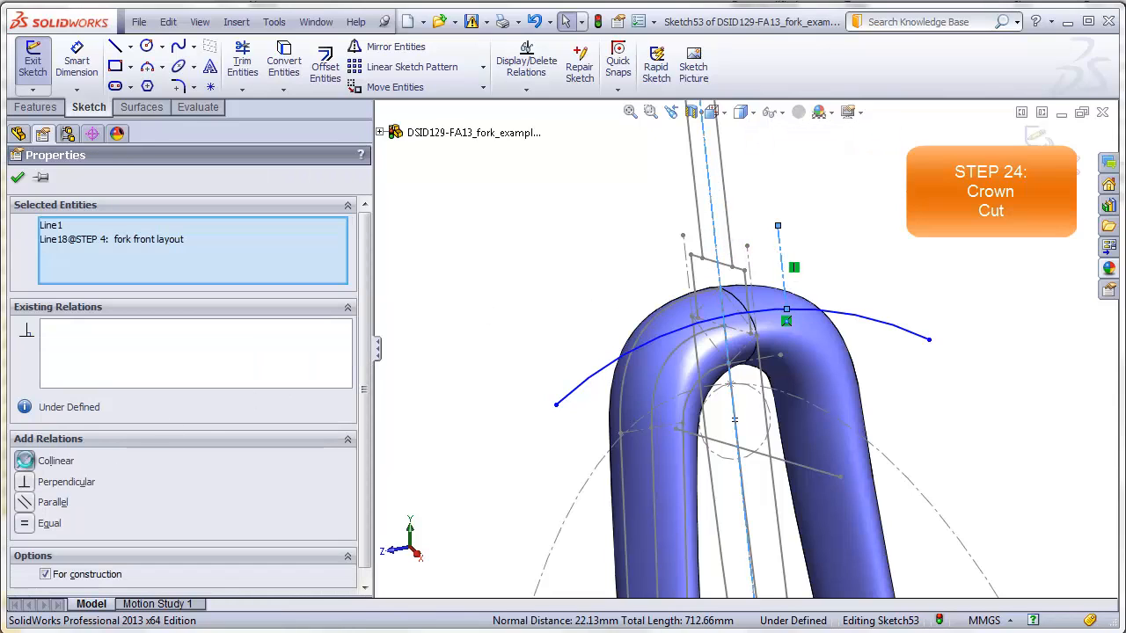
{"action": "left_click", "coordinate": [24, 460]}
{"action": "left_click", "coordinate": [483, 336]}
Make the arc's center point coincident with the centerline.
{"action": "mouse_move", "coordinate": [512, 355]}
{"action": "middle_mouse_down"}
{"action": "mouse_move", "coordinate": [511, 342]}
{"action": "mouse_move", "coordinate": [506, 351]}
{"action": "middle_mouse_up"}
{"action": "scroll", "coordinate": [798, 513], "scroll_direction": "up", "scroll_amount": 3}
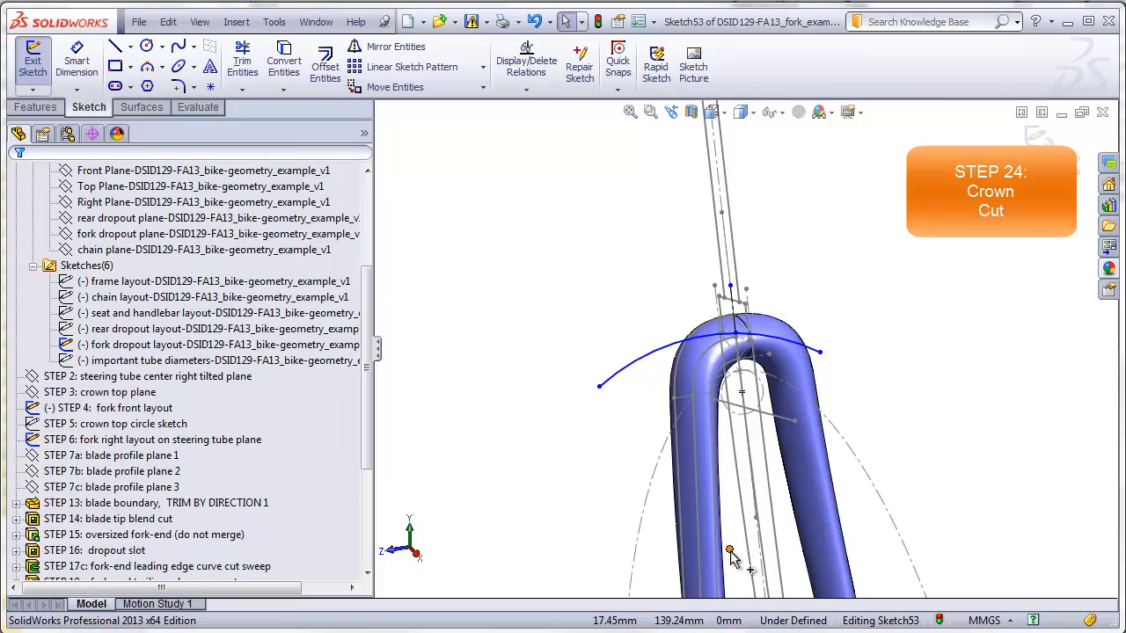
{"action": "left_click", "coordinate": [737, 308]}
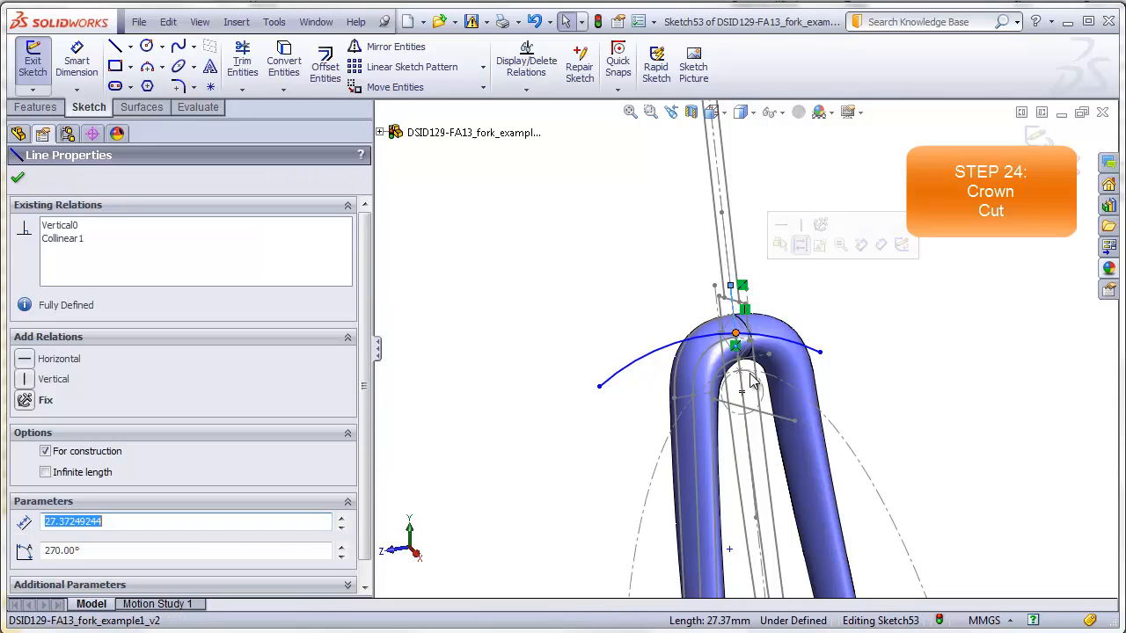
{"action": "left_click", "coordinate": [729, 548], "text": "ctrl"}
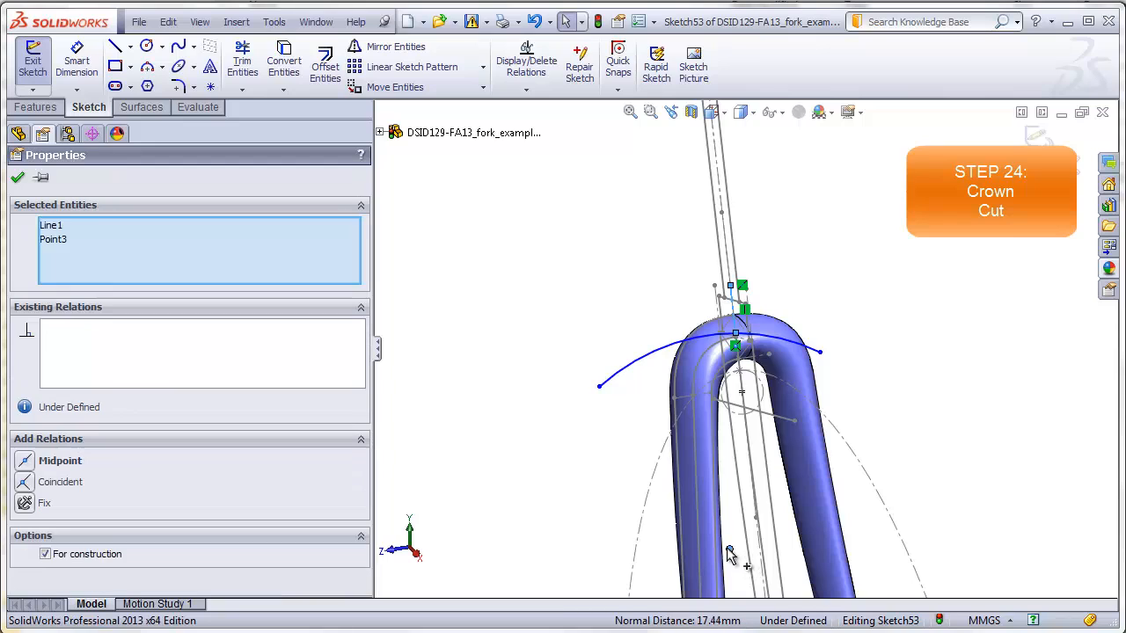
{"action": "left_click", "coordinate": [24, 482]}
{"action": "left_click", "coordinate": [528, 488]}
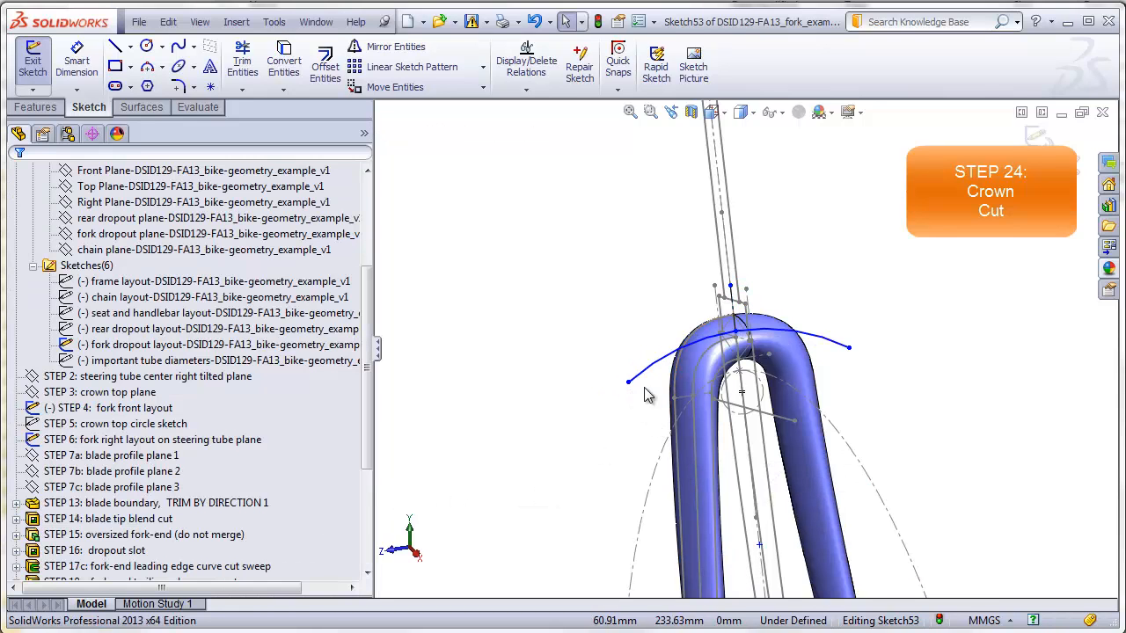
Dimension the distance from the layout point at the crown's top to the centerline's endpoint on the arc as 9 mm.
{"action": "middle_click_drag", "start_coordinate": [781, 359], "coordinate": [765, 342]}
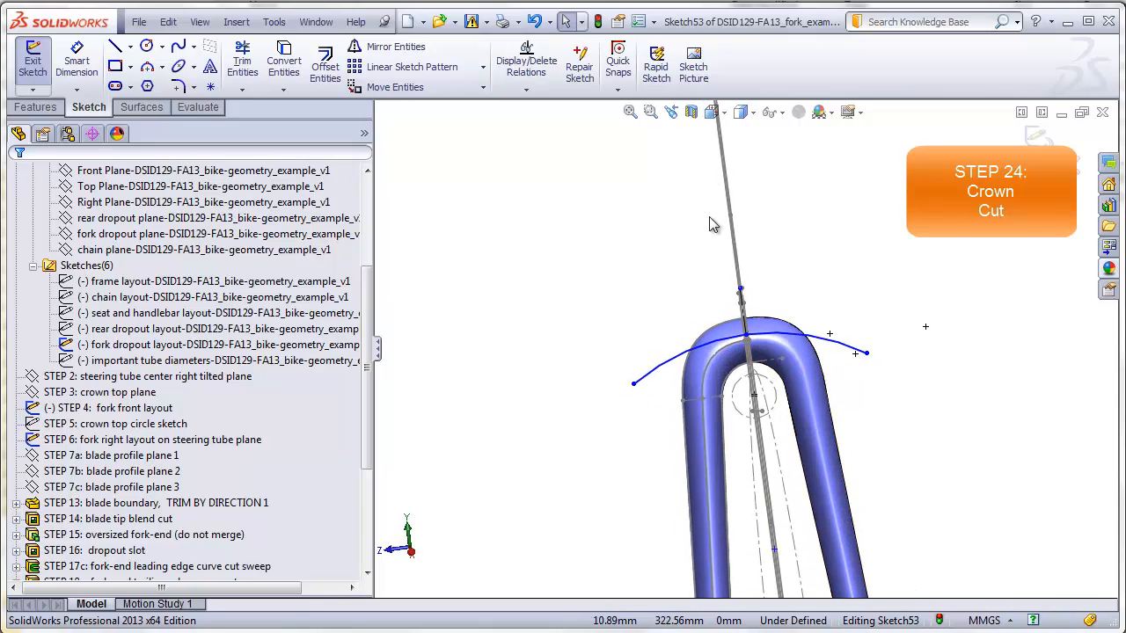
{"action": "middle_click_drag", "start_coordinate": [729, 406], "coordinate": [762, 361]}
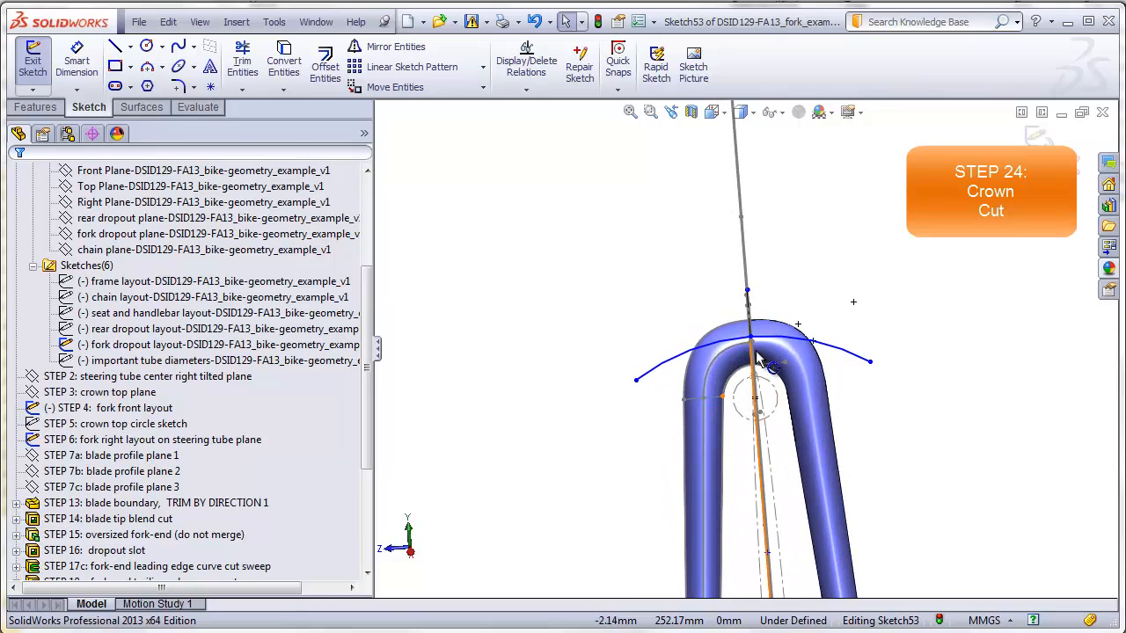
{"action": "scroll", "coordinate": [758, 354], "scroll_direction": "down", "scroll_amount": 5}
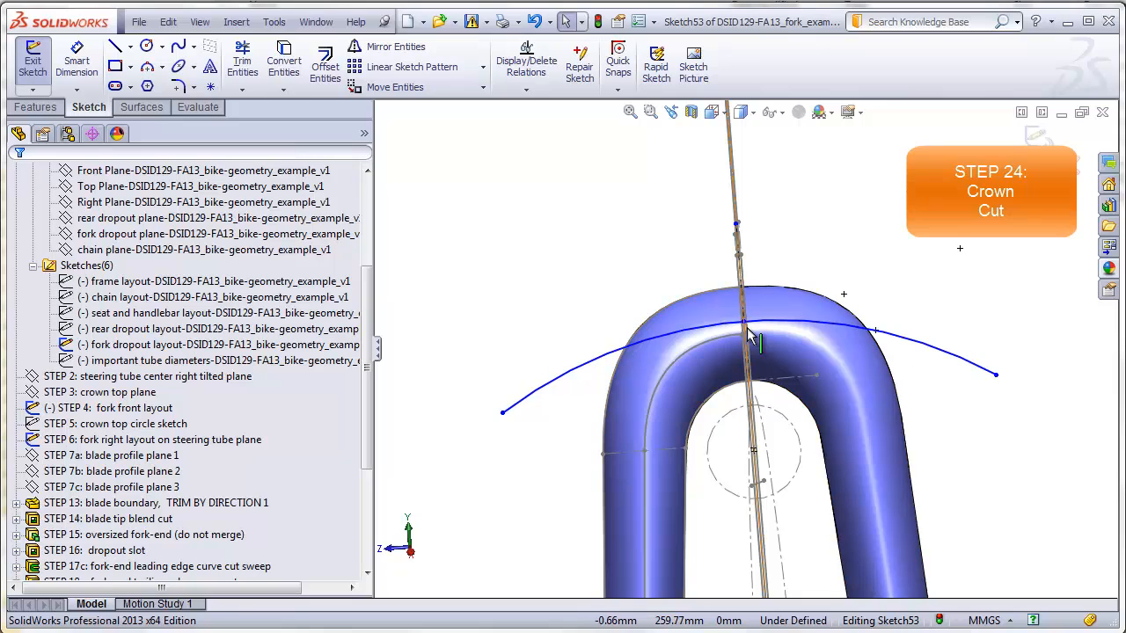
{"action": "middle_click_drag", "start_coordinate": [748, 332], "coordinate": [761, 347]}
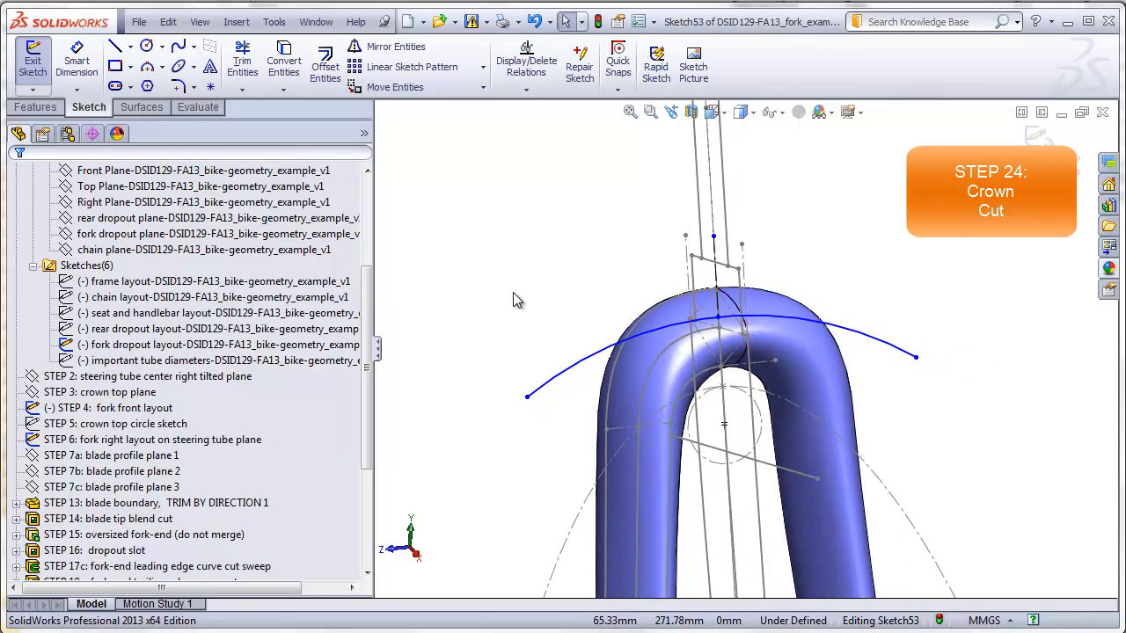
{"action": "left_click", "coordinate": [76, 62]}
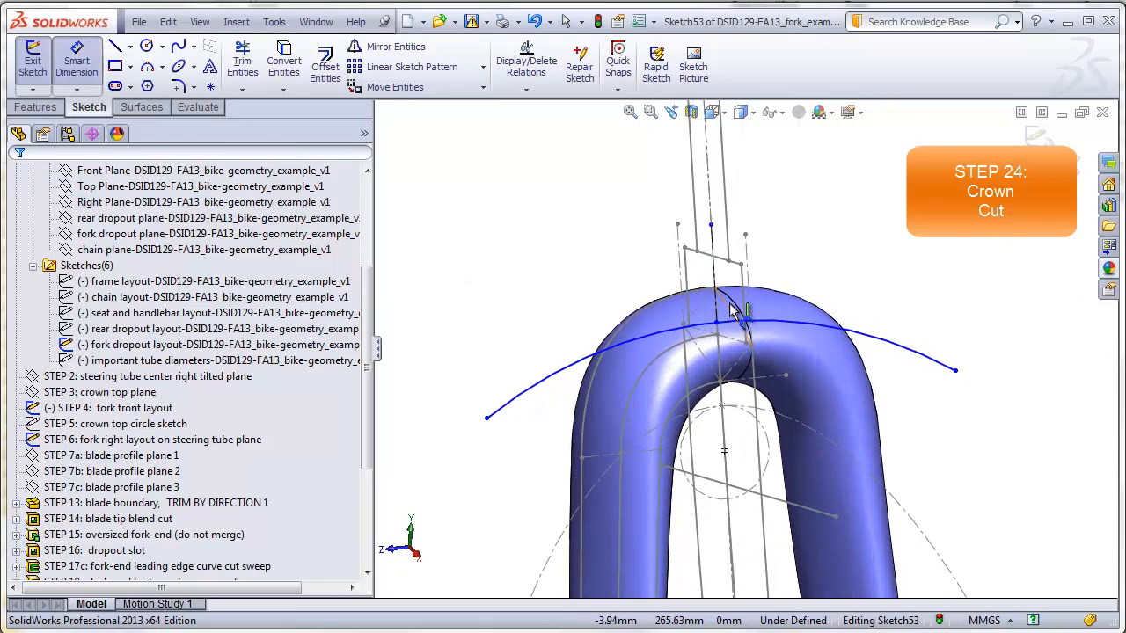
{"action": "scroll", "coordinate": [741, 314], "scroll_direction": "down", "scroll_amount": 4}
{"action": "left_click", "coordinate": [708, 292]}
{"action": "left_click", "coordinate": [709, 290]}
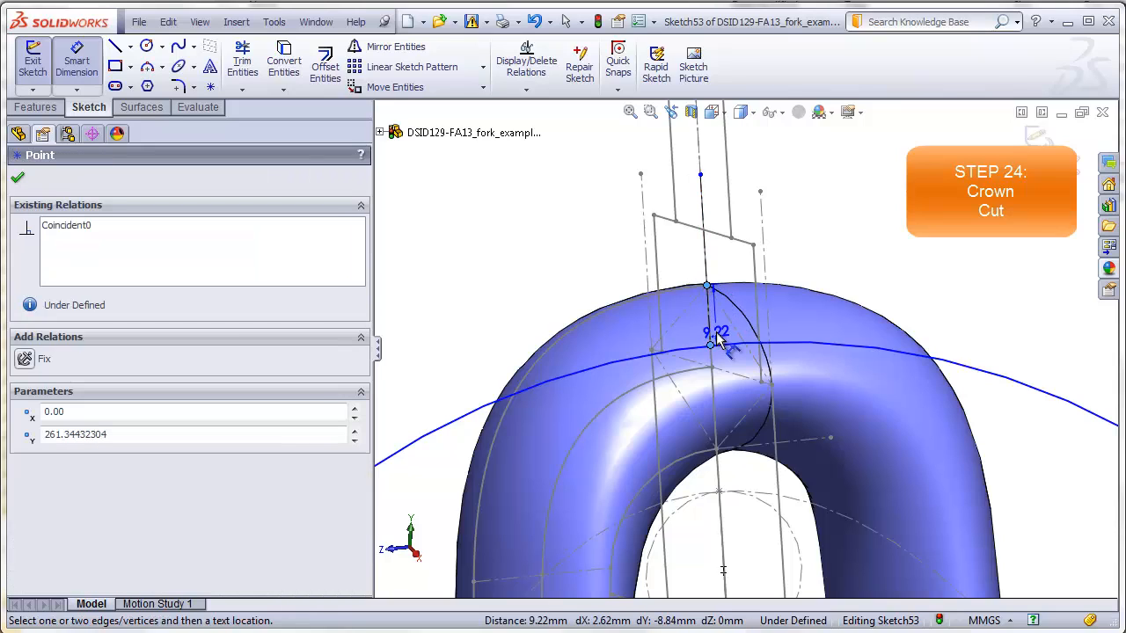
{"action": "mouse_move", "coordinate": [724, 307]}
{"action": "middle_mouse_down"}
{"action": "mouse_move", "coordinate": [741, 287]}
{"action": "mouse_move", "coordinate": [812, 271]}
{"action": "mouse_move", "coordinate": [721, 272]}
{"action": "mouse_move", "coordinate": [736, 293]}
{"action": "middle_mouse_up"}
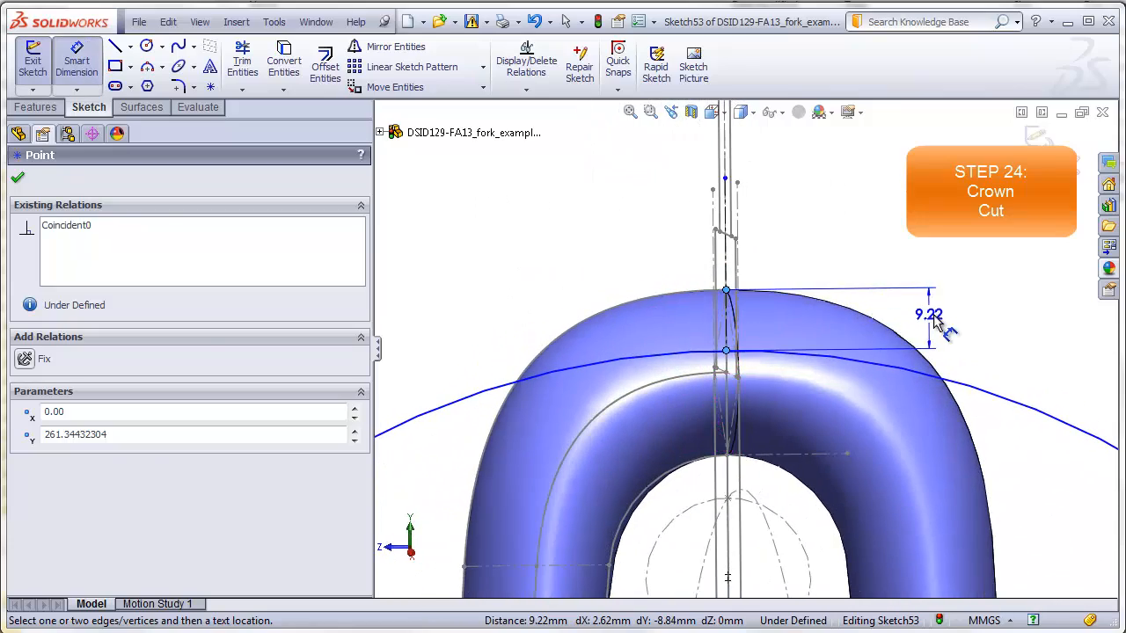
{"action": "left_click", "coordinate": [939, 327]}
{"action": "type", "text": "9"}
{"action": "key", "text": "Return"}
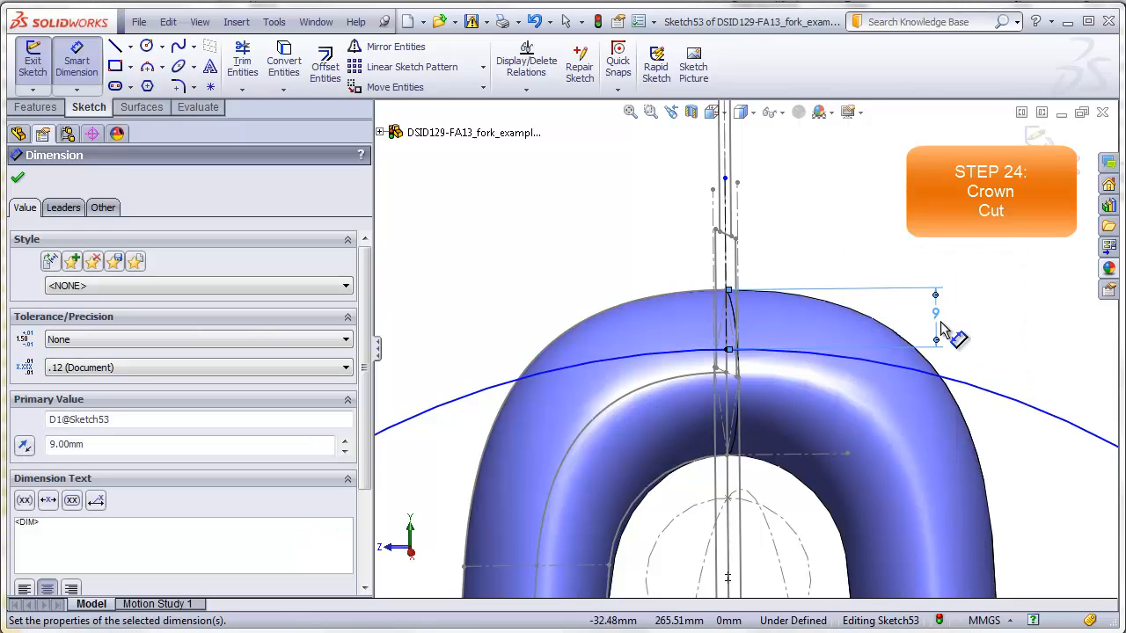
Dimension the crown cut arc's radius as 100 mm.
{"action": "left_click", "coordinate": [560, 381]}
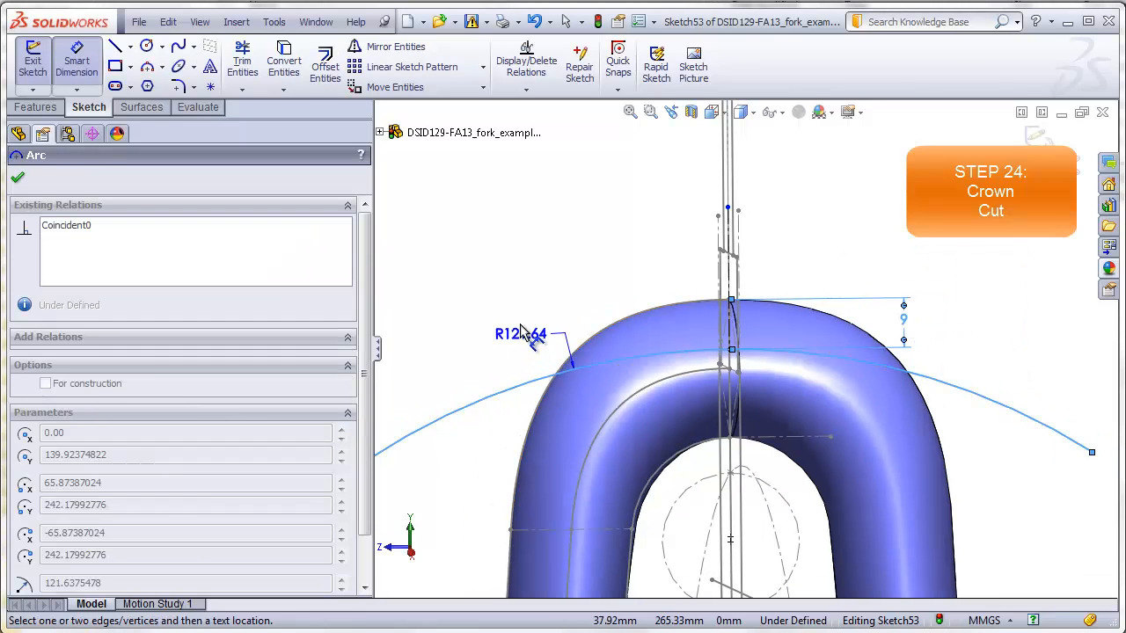
{"action": "left_click", "coordinate": [473, 354]}
{"action": "type", "text": "1"}
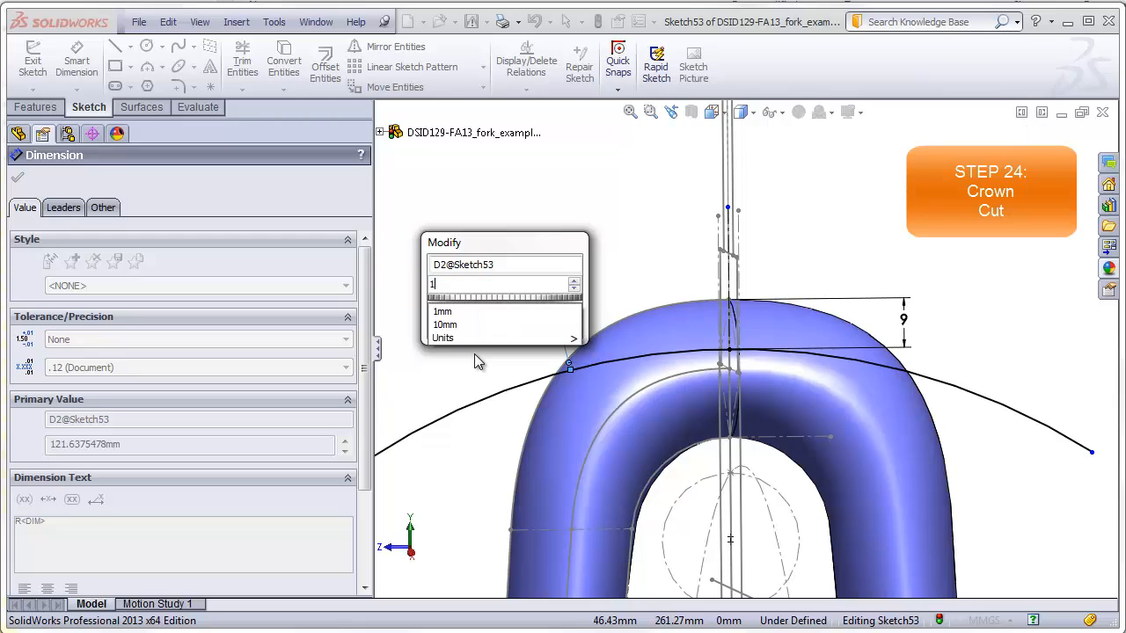
{"action": "type", "text": "00"}
{"action": "key", "text": "Return"}
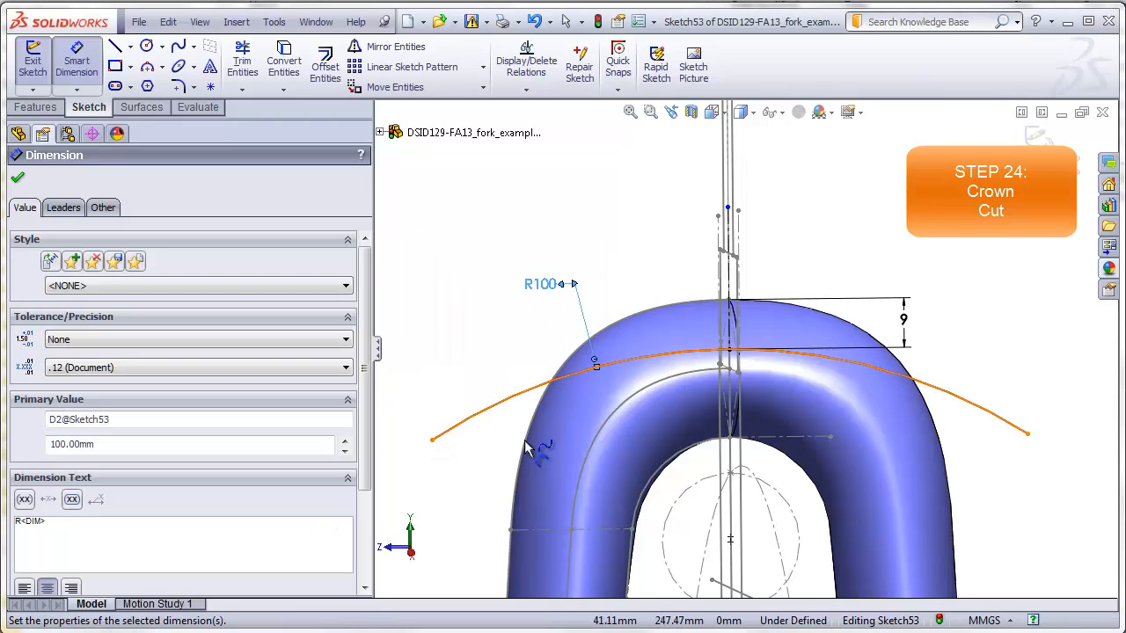
Cut away the crown above the arc with an Extruded Cut, Through All in both directions with Flip side to cut enabled.
{"action": "middle_click_drag", "start_coordinate": [510, 453], "coordinate": [512, 466]}
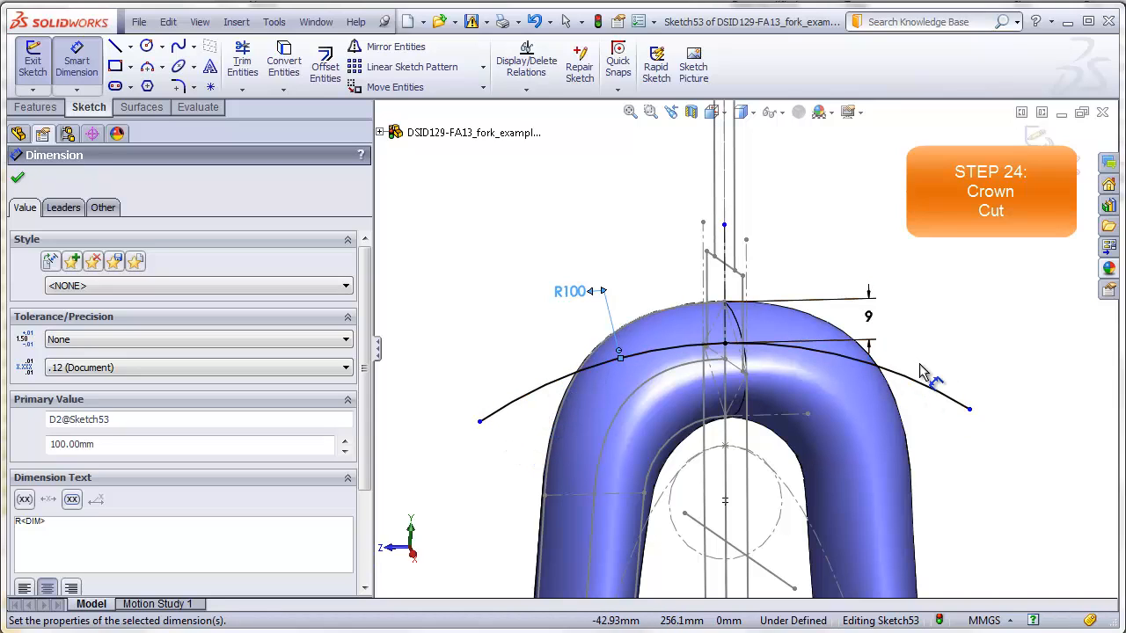
{"action": "middle_click_drag", "start_coordinate": [827, 369], "coordinate": [774, 380]}
{"action": "left_click", "coordinate": [35, 106]}
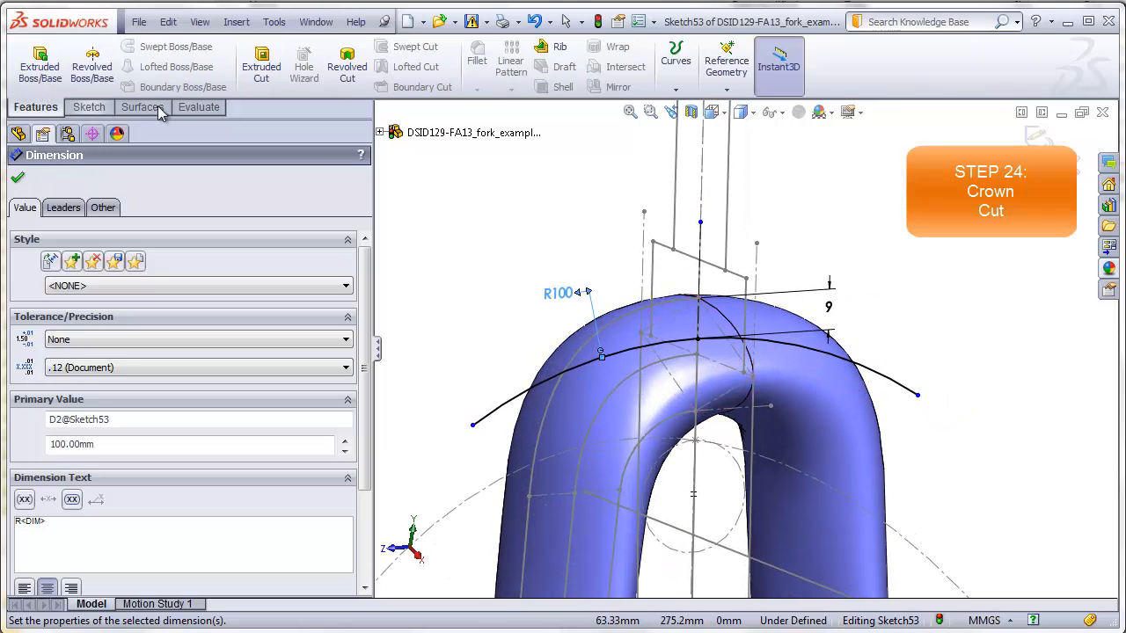
{"action": "left_click", "coordinate": [261, 65]}
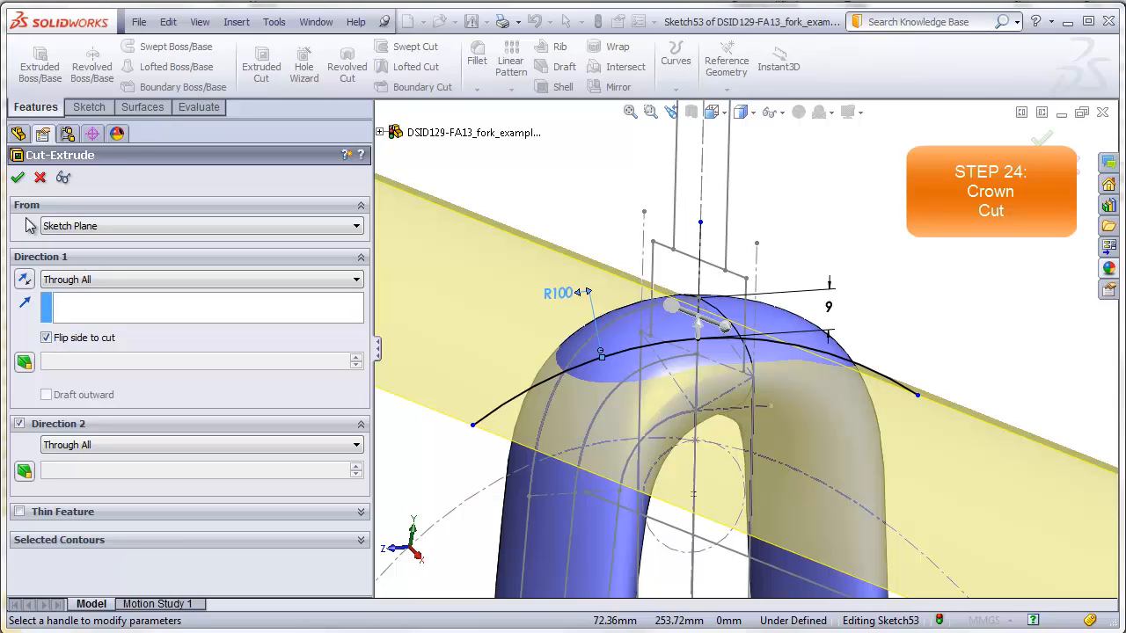
{"action": "left_click", "coordinate": [18, 177]}
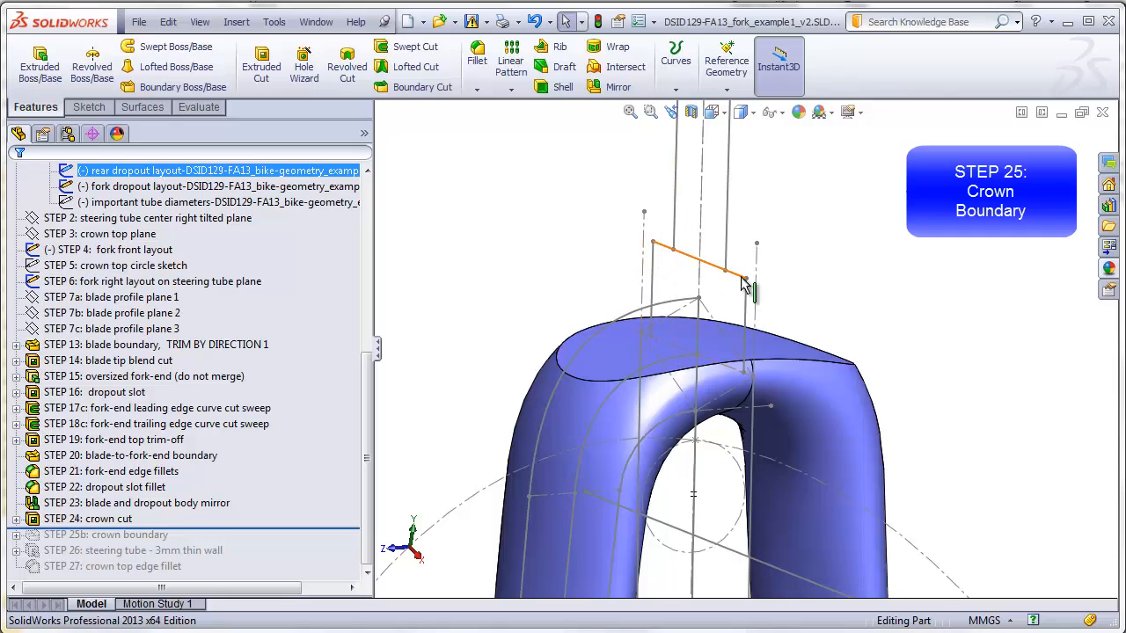
Open a new sketch on the STEP 3 crown top plane.
{"action": "left_click_drag", "start_coordinate": [366, 389], "coordinate": [367, 341]}
{"action": "left_click", "coordinate": [147, 329], "text": "ctrl"}
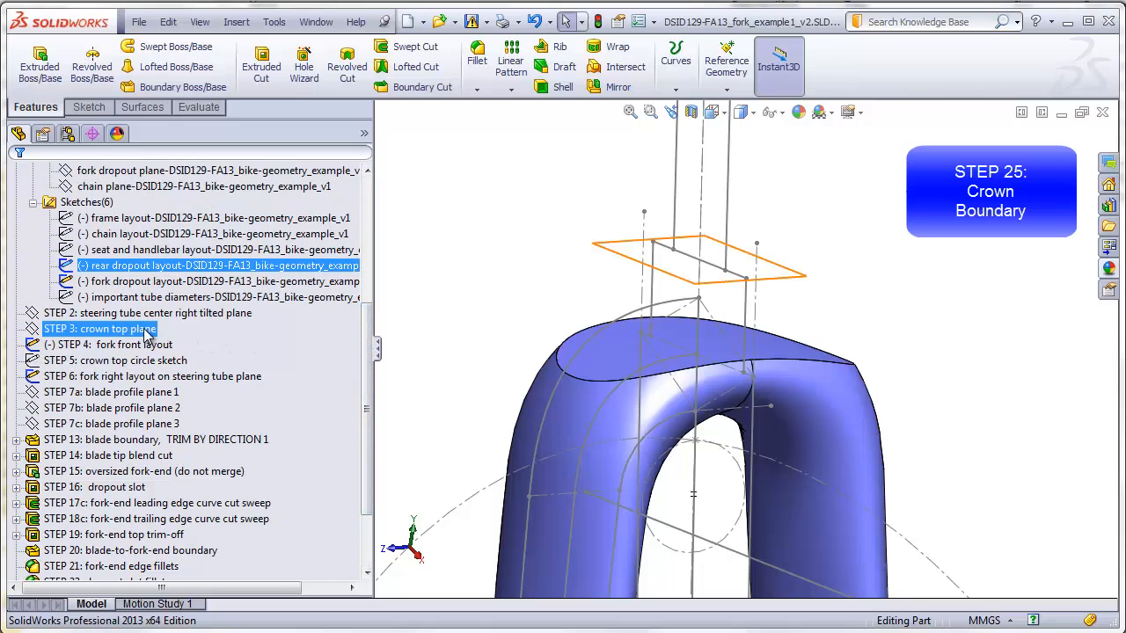
{"action": "left_click", "coordinate": [146, 331]}
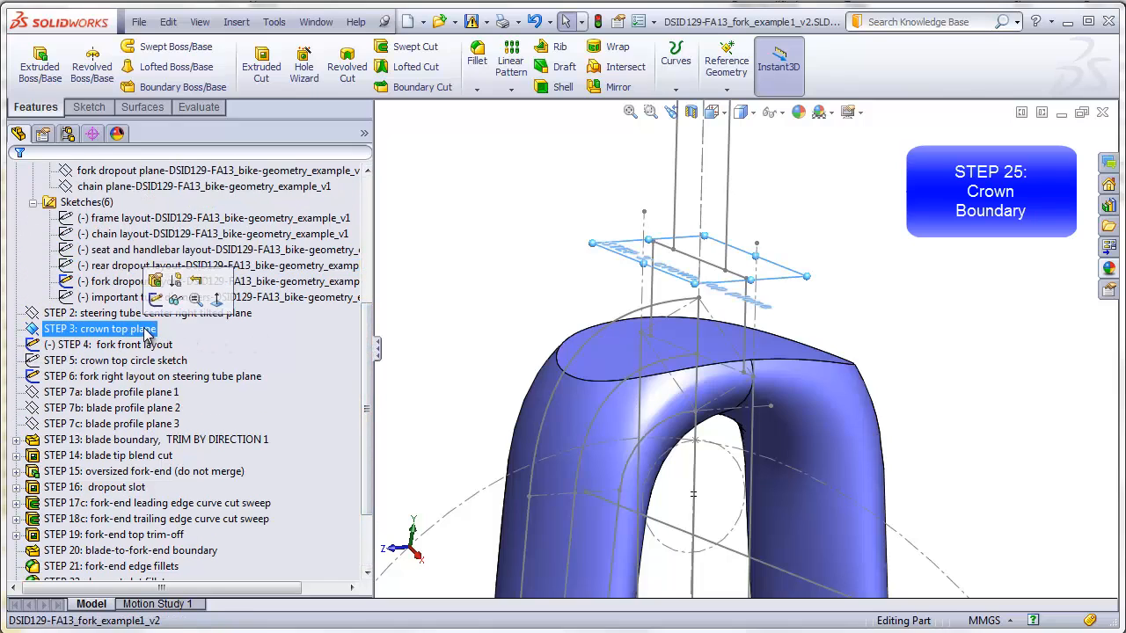
{"action": "left_click", "coordinate": [91, 107]}
{"action": "left_click", "coordinate": [44, 68]}
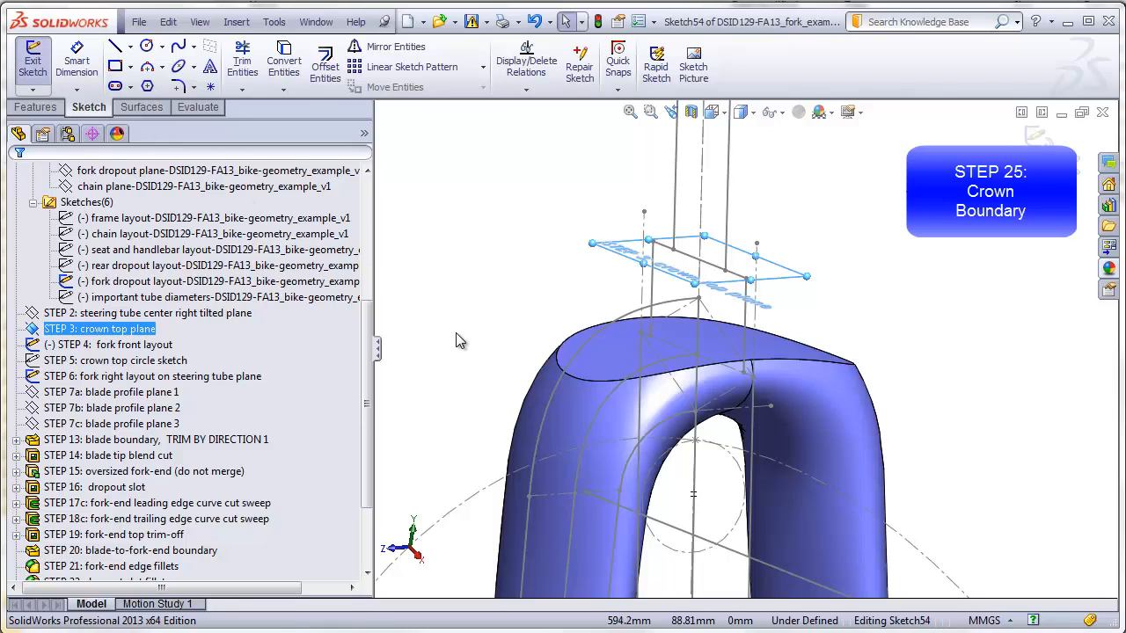
Show the STEP 5 crown top circle sketch and convert its circle into the open sketch.
{"action": "left_click", "coordinate": [141, 362], "text": "ctrl"}
{"action": "right_click", "coordinate": [140, 362]}
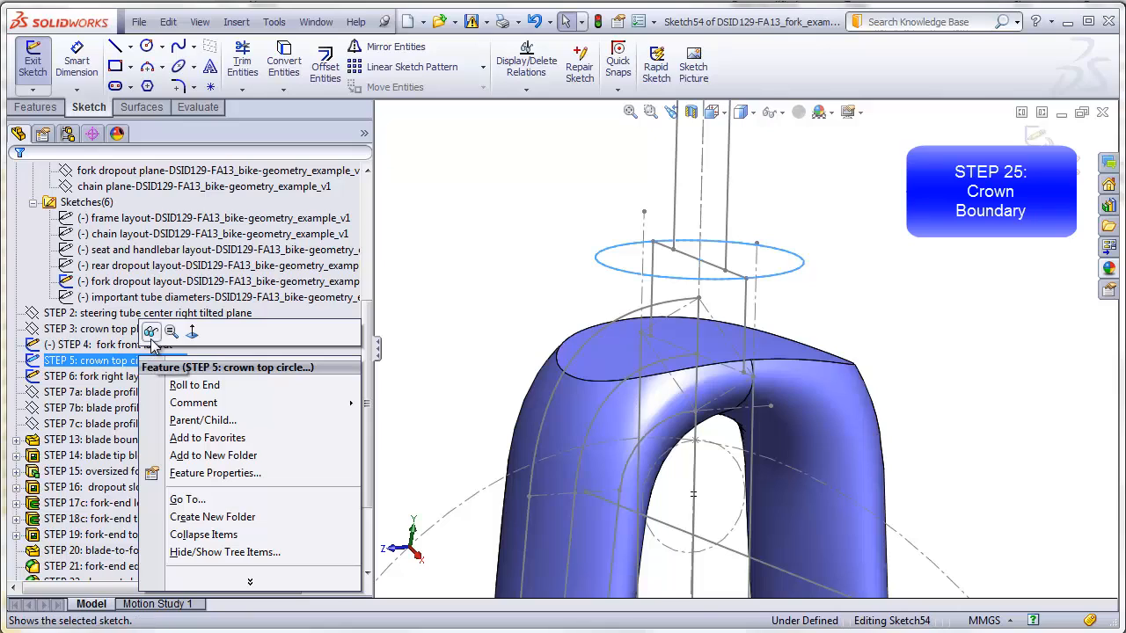
{"action": "left_click", "coordinate": [535, 296]}
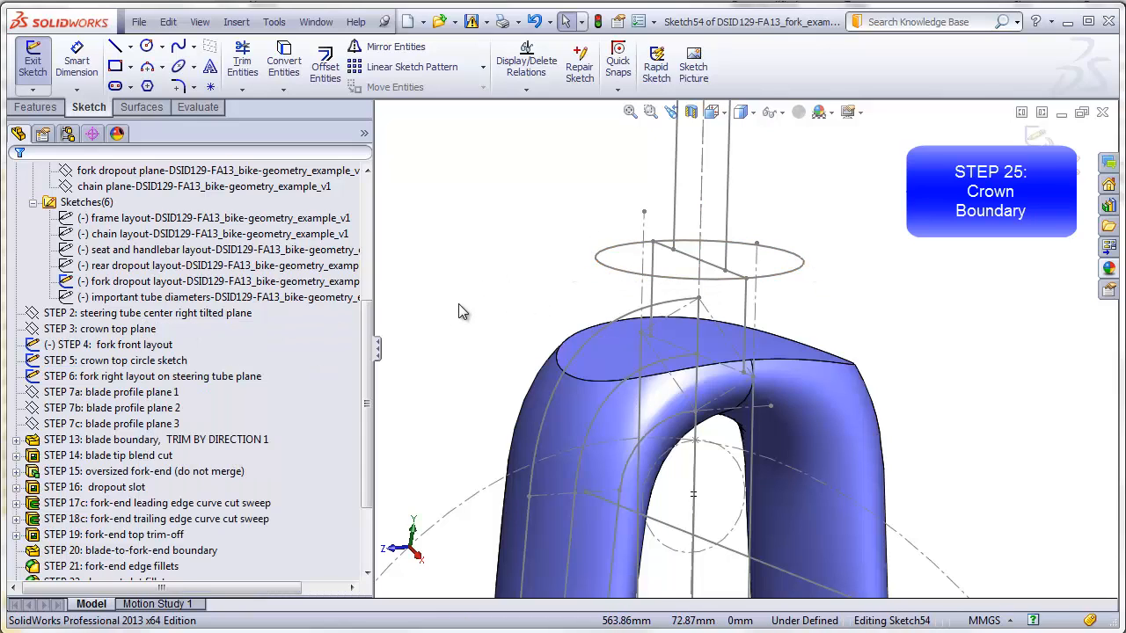
{"action": "left_click", "coordinate": [283, 68]}
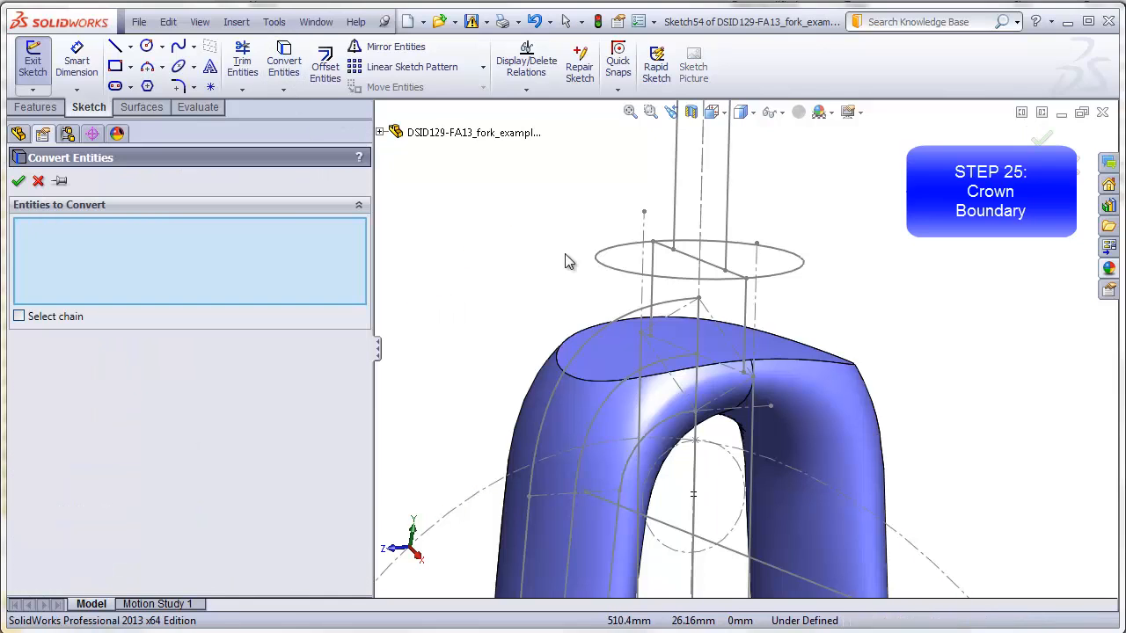
{"action": "left_click", "coordinate": [622, 273]}
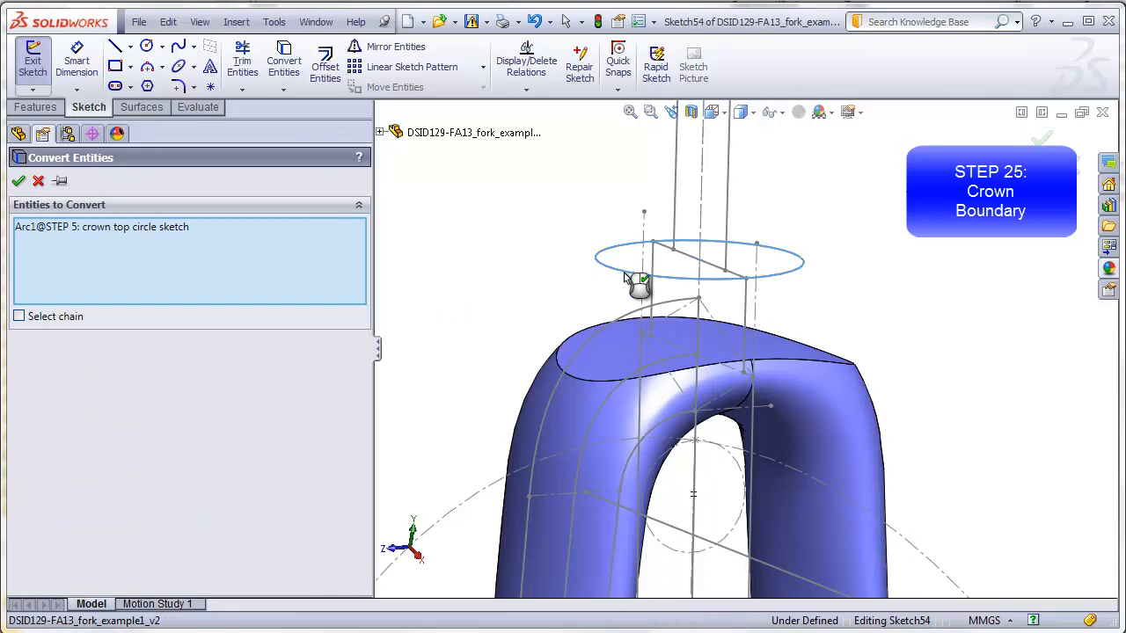
{"action": "left_click", "coordinate": [18, 180]}
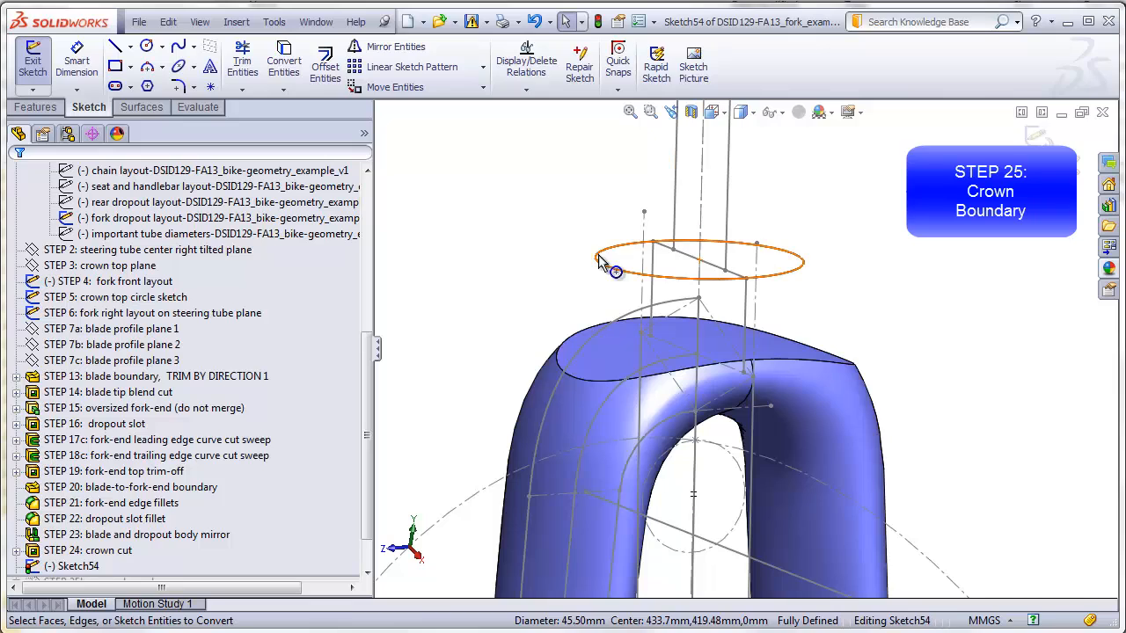
Finish the converted circle sketch and hide the STEP 5 crown top circle sketch.
{"action": "left_click", "coordinate": [1031, 139]}
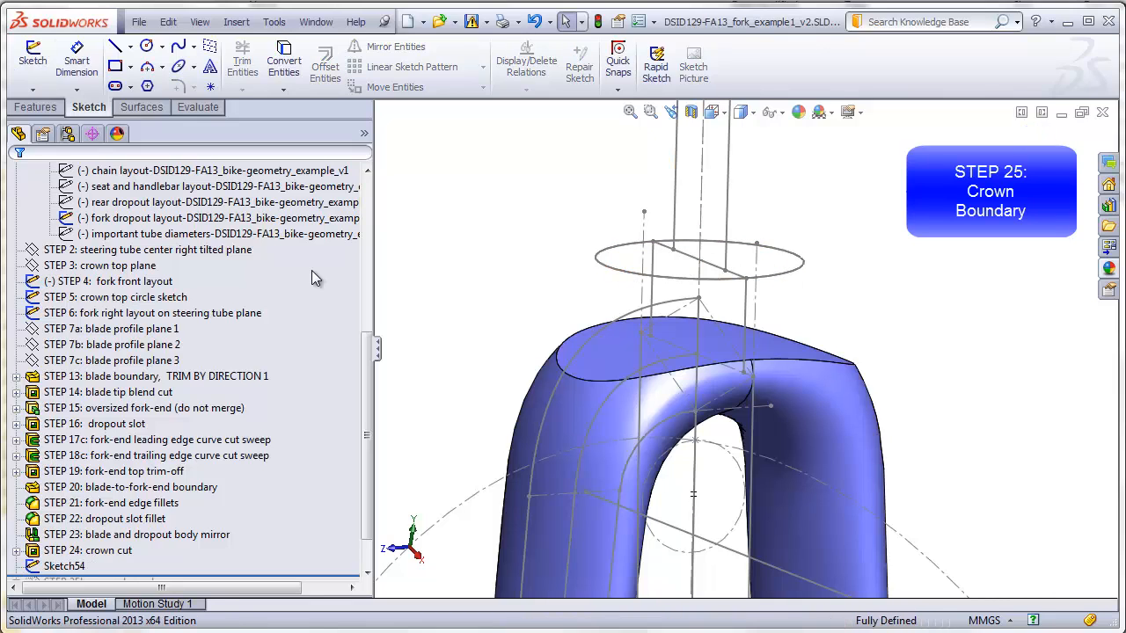
{"action": "left_click", "coordinate": [95, 300]}
{"action": "right_click", "coordinate": [150, 300]}
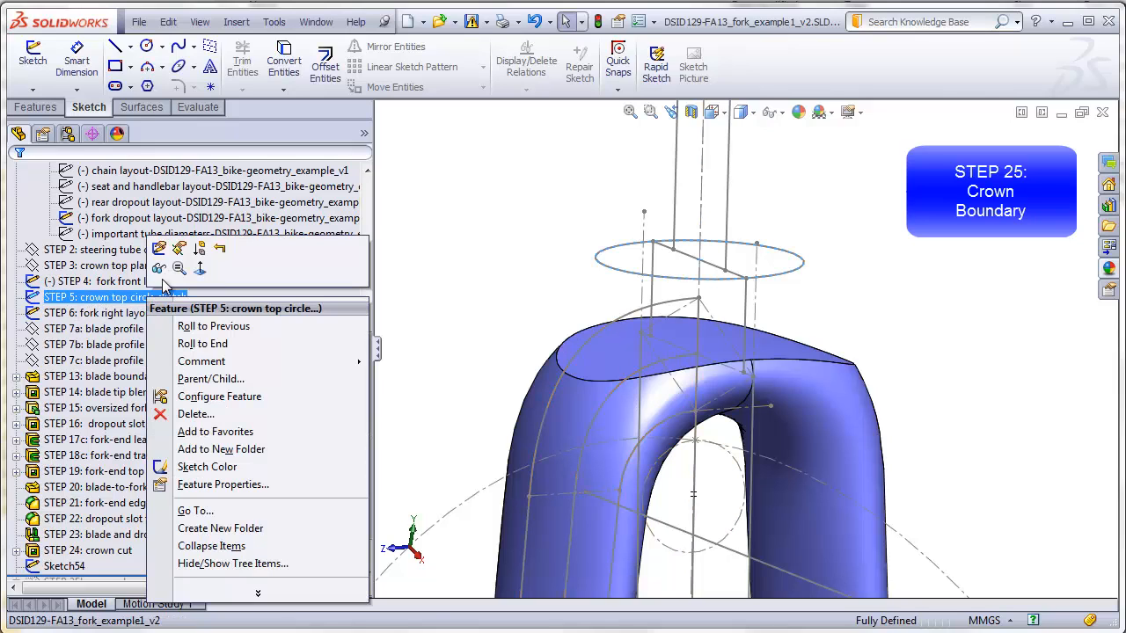
{"action": "left_click", "coordinate": [421, 251]}
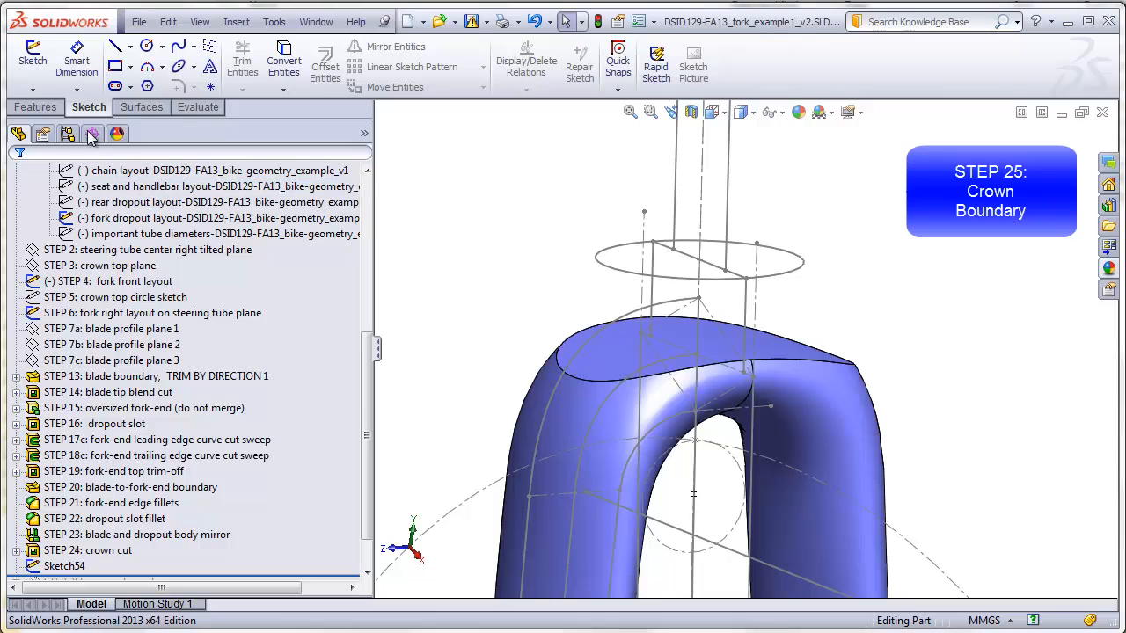
Start a Boundary Boss/Base with the converted crown top circle and the crown cut face as Direction 1 profiles.
{"action": "left_click", "coordinate": [47, 108]}
{"action": "left_click", "coordinate": [176, 86]}
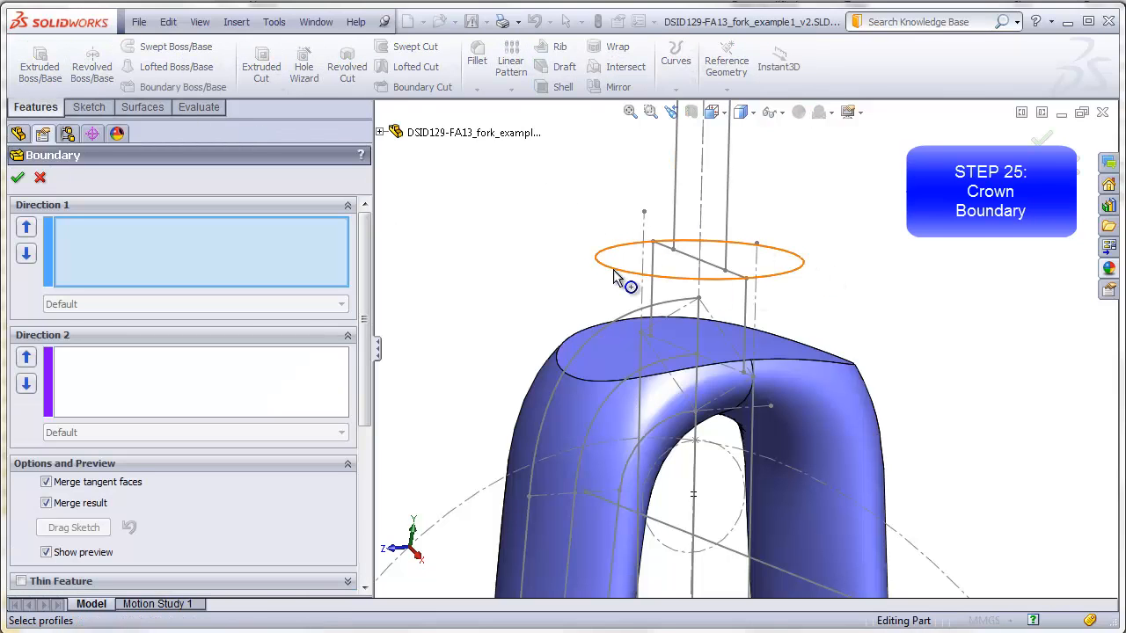
{"action": "scroll", "coordinate": [737, 289], "scroll_direction": "down", "scroll_amount": 2}
{"action": "left_click", "coordinate": [729, 274]}
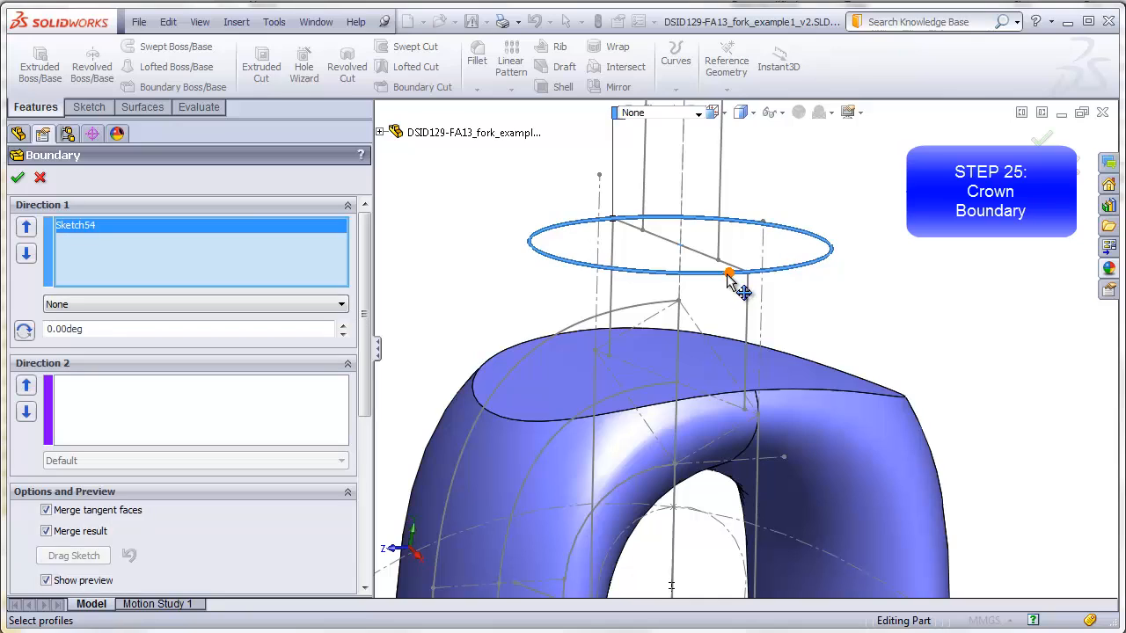
{"action": "left_click", "coordinate": [724, 385]}
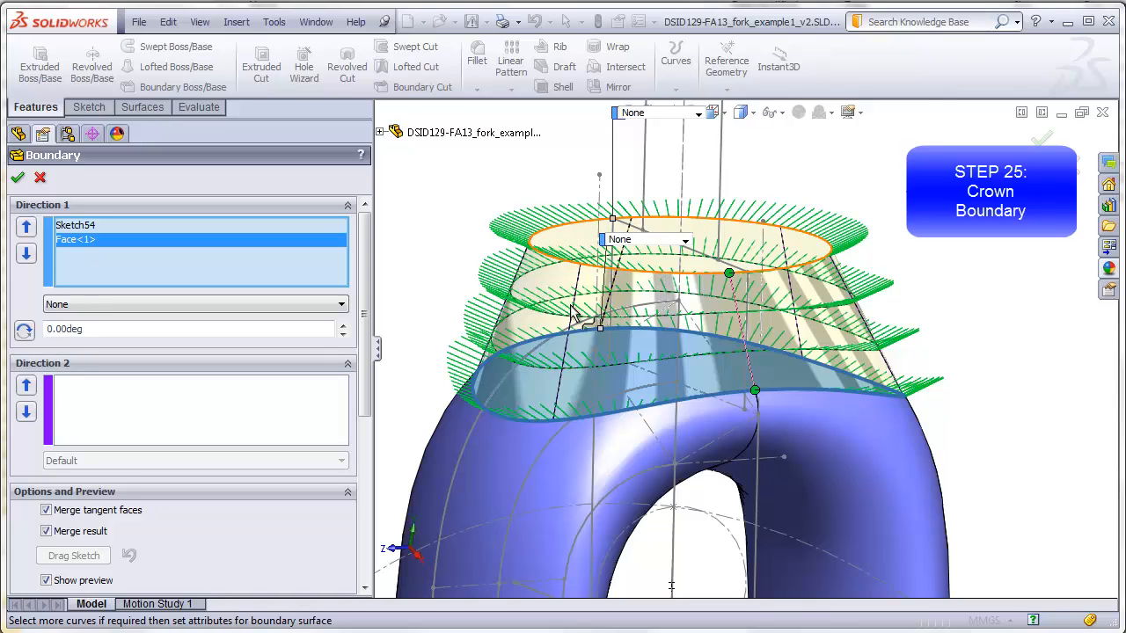
Set the crown cut face profile to Tangency To Face and check the boundary preview from several angles.
{"action": "middle_click_drag", "start_coordinate": [575, 299], "coordinate": [583, 390]}
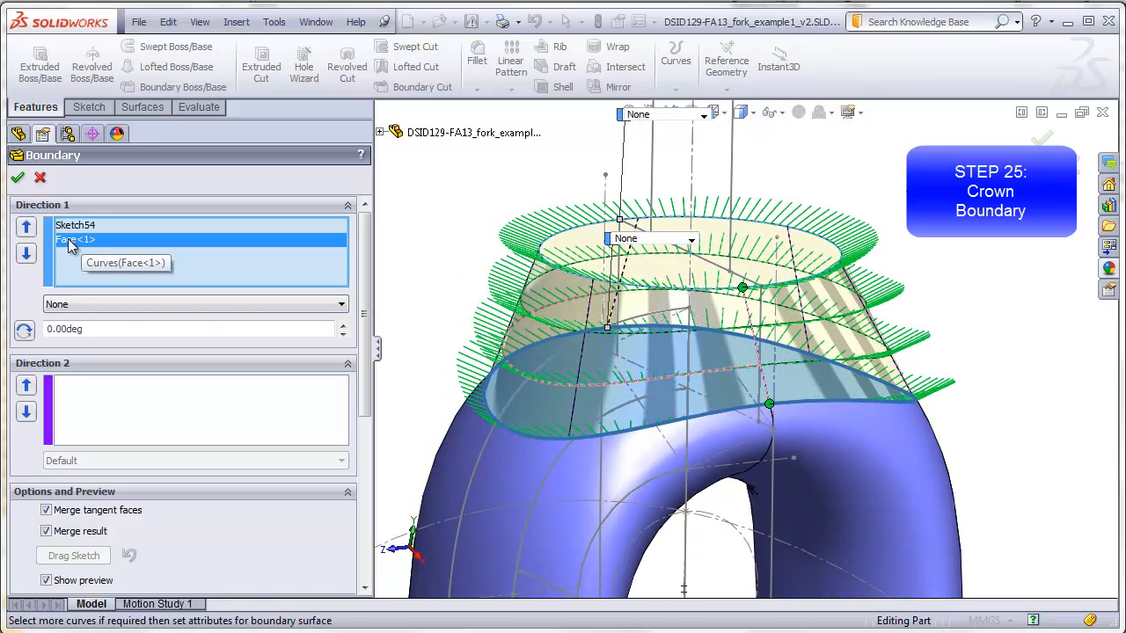
{"action": "left_click", "coordinate": [341, 306]}
{"action": "left_click", "coordinate": [169, 343]}
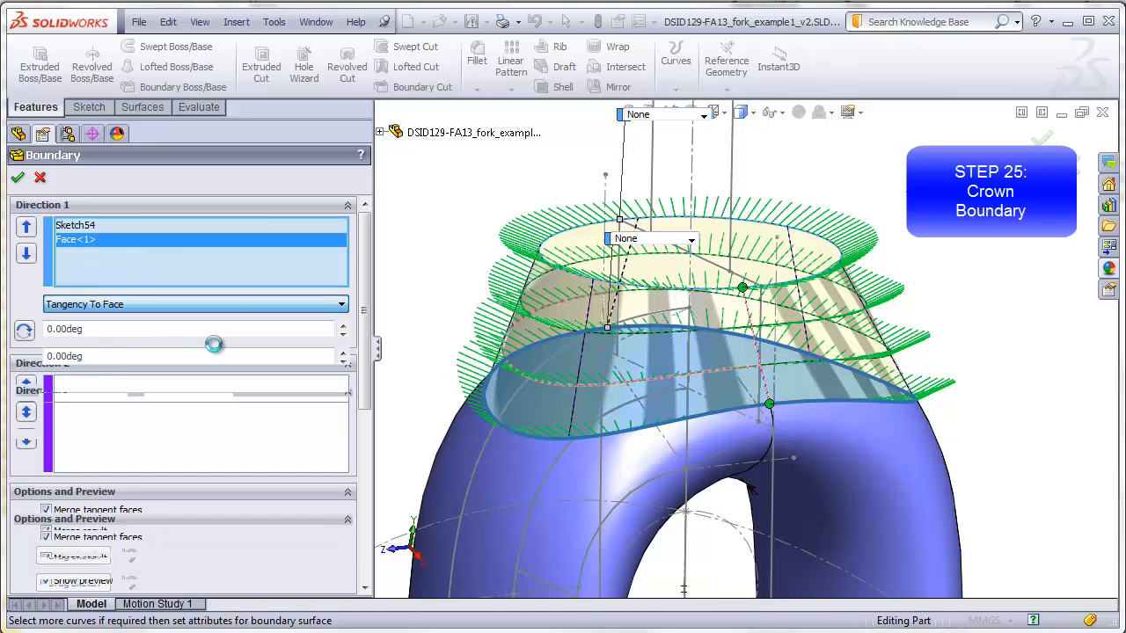
{"action": "middle_click_drag", "start_coordinate": [485, 387], "coordinate": [527, 253]}
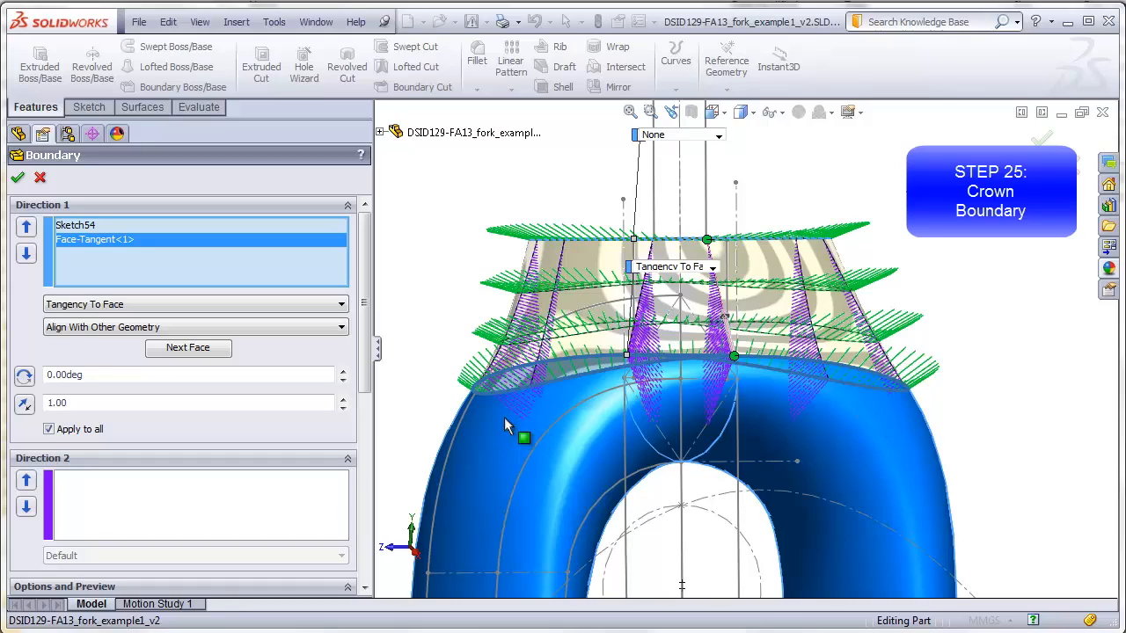
{"action": "middle_click_drag", "start_coordinate": [455, 237], "coordinate": [541, 220]}
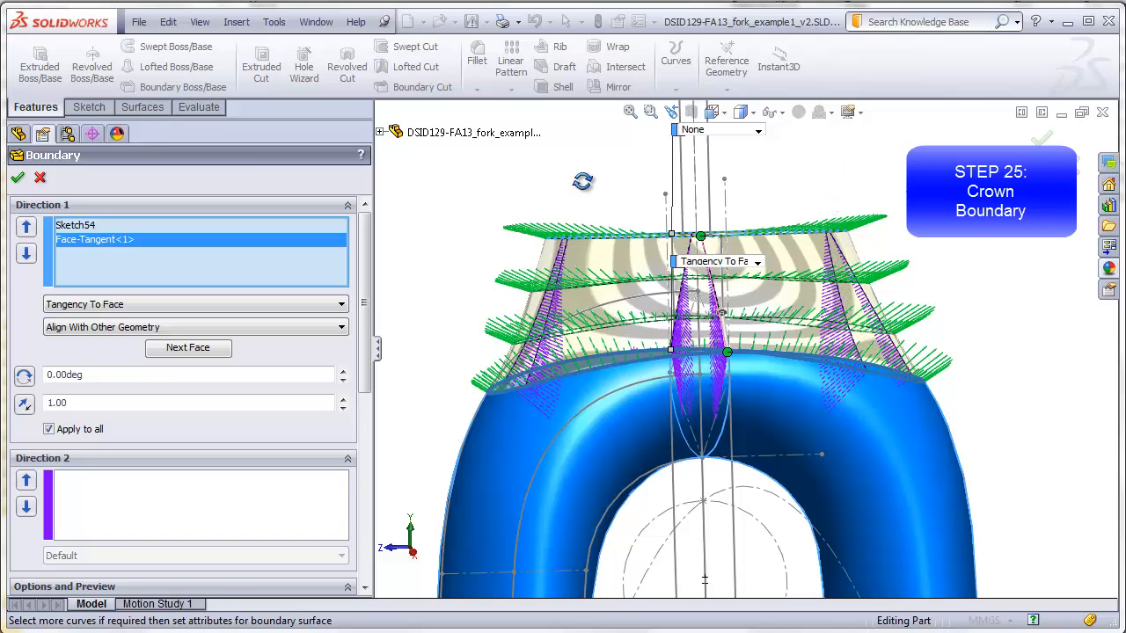
{"action": "middle_click_drag", "start_coordinate": [582, 181], "coordinate": [591, 223]}
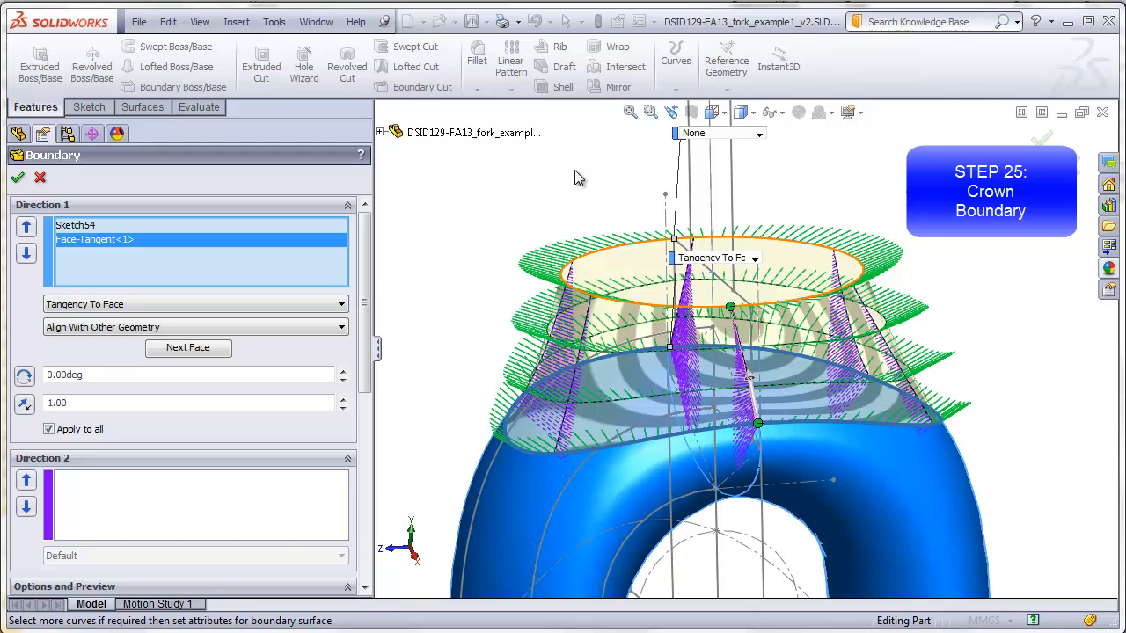
Set the crown top circle profile to Normal To Profile and complete the crown boundary.
{"action": "left_click", "coordinate": [60, 226]}
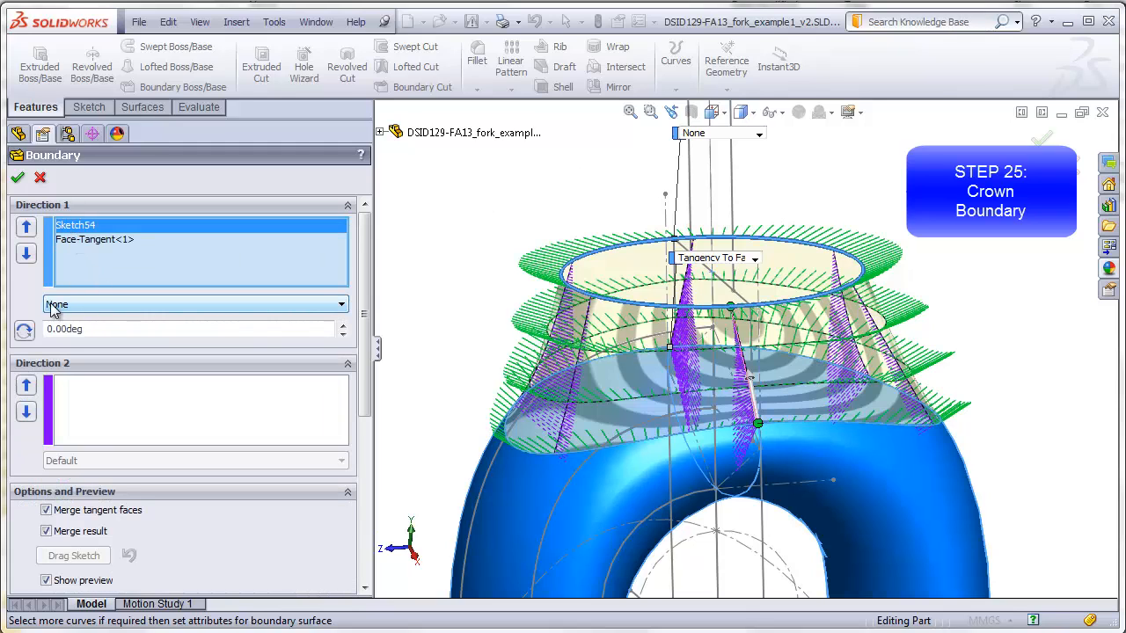
{"action": "left_click", "coordinate": [342, 304]}
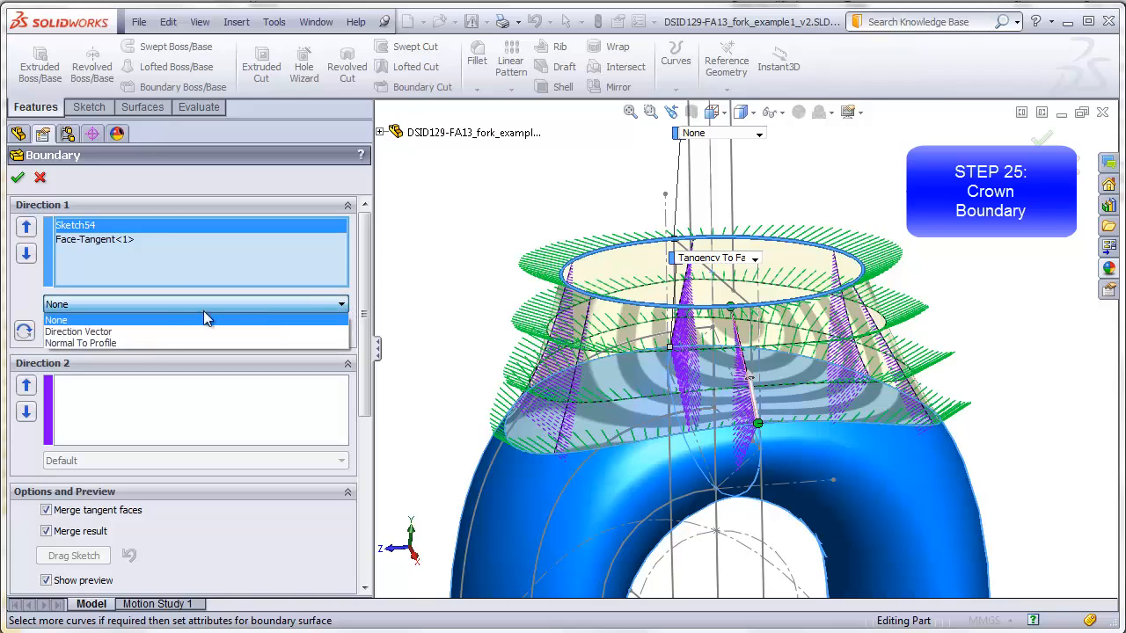
{"action": "left_click", "coordinate": [145, 343]}
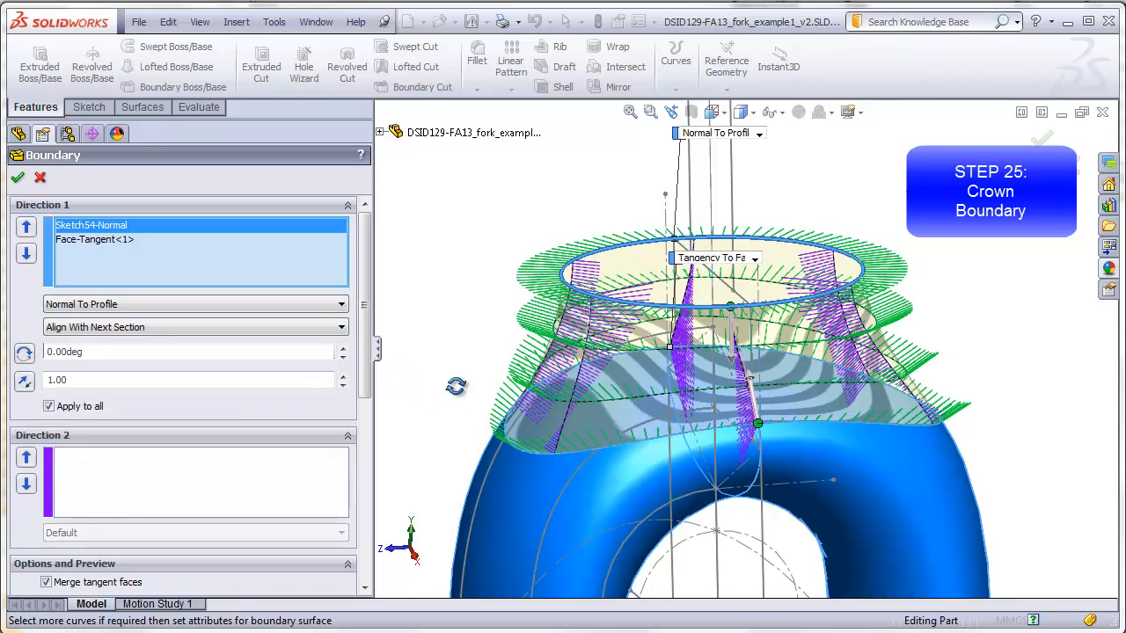
{"action": "middle_click_drag", "start_coordinate": [454, 357], "coordinate": [454, 349]}
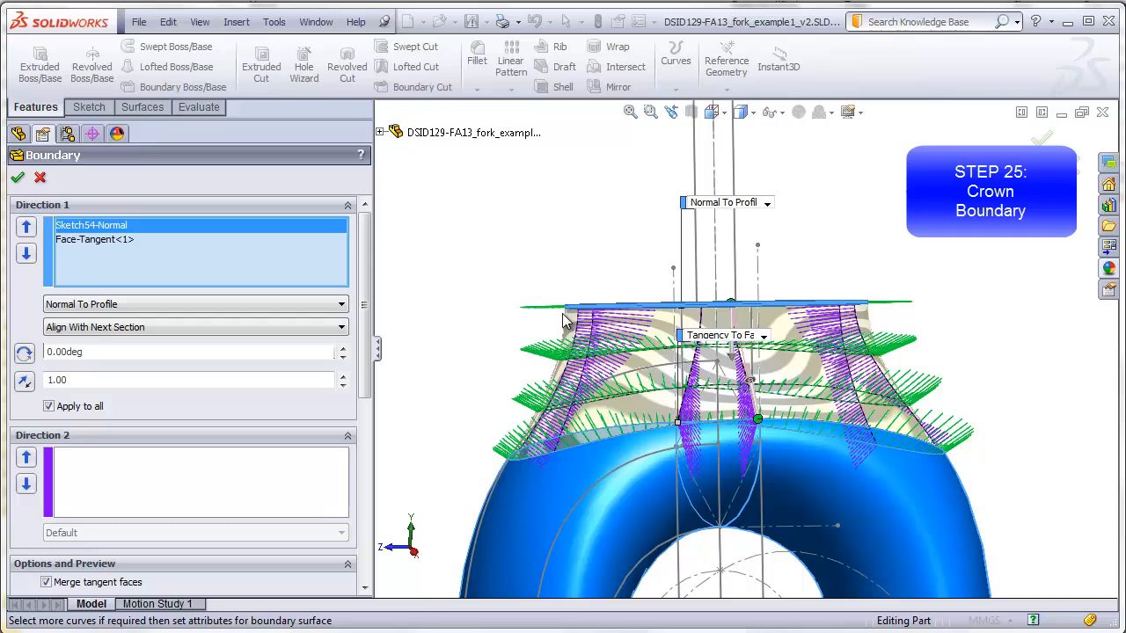
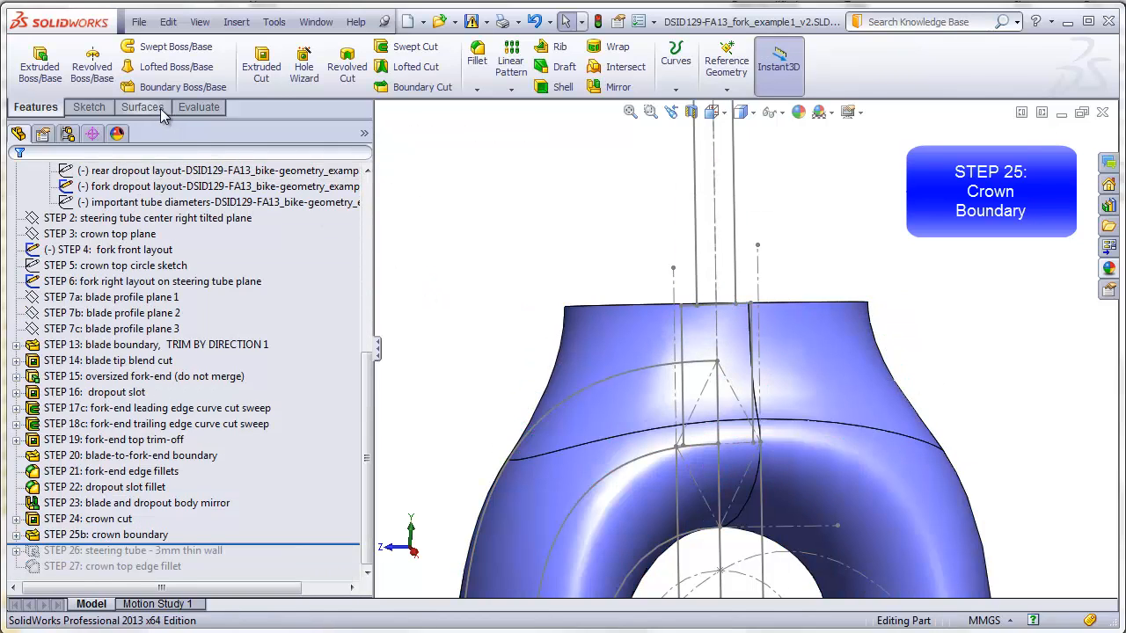
Examine the surface continuity between the crown boundary and the blades with Zebra Stripes, and turn the stripes off.
{"action": "left_click", "coordinate": [190, 109]}
{"action": "left_click", "coordinate": [447, 68]}
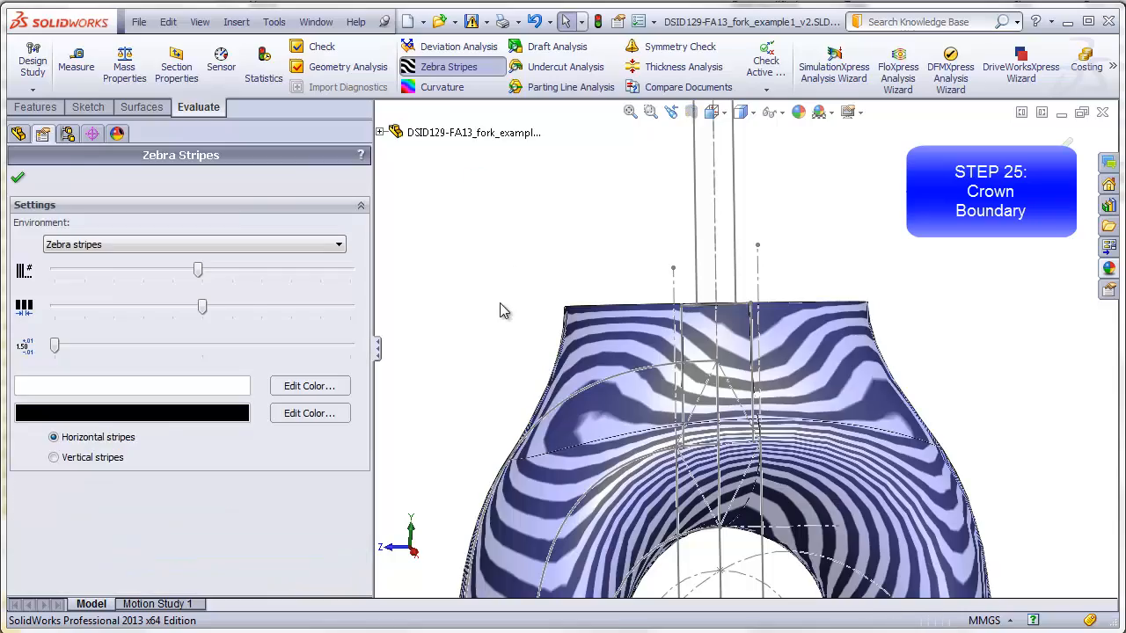
{"action": "middle_click_drag", "start_coordinate": [502, 314], "coordinate": [533, 341]}
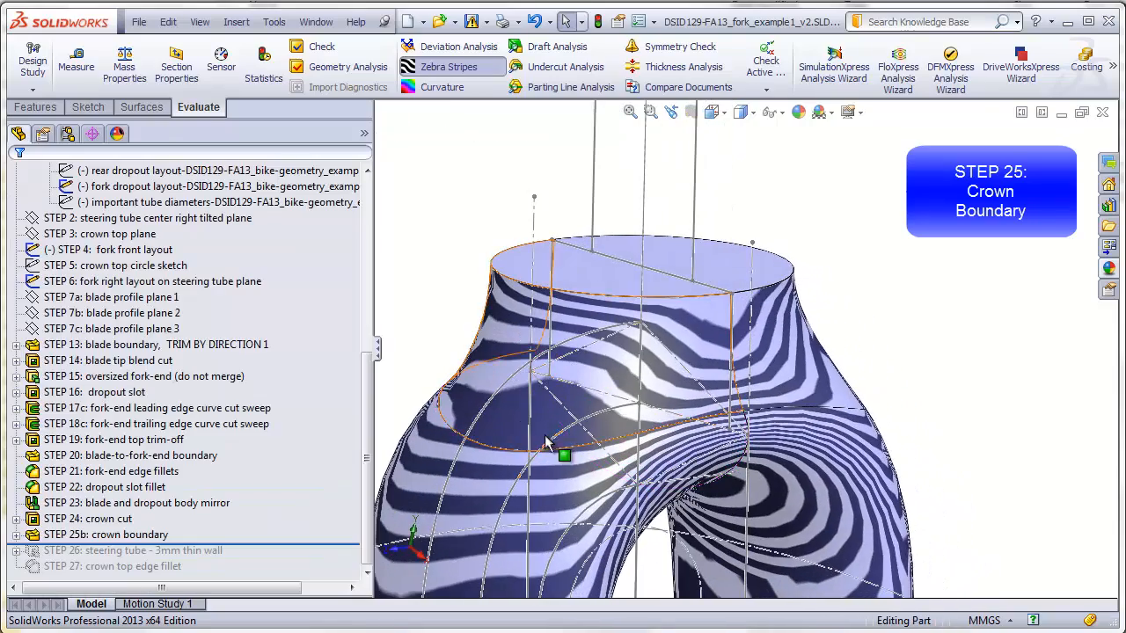
{"action": "scroll", "coordinate": [543, 430], "scroll_direction": "down", "scroll_amount": 3}
{"action": "mouse_move", "coordinate": [543, 437]}
{"action": "middle_mouse_down"}
{"action": "mouse_move", "coordinate": [551, 395]}
{"action": "mouse_move", "coordinate": [540, 479]}
{"action": "mouse_move", "coordinate": [548, 385]}
{"action": "mouse_move", "coordinate": [545, 413]}
{"action": "mouse_move", "coordinate": [517, 422]}
{"action": "mouse_move", "coordinate": [524, 413]}
{"action": "mouse_move", "coordinate": [539, 428]}
{"action": "middle_mouse_up"}
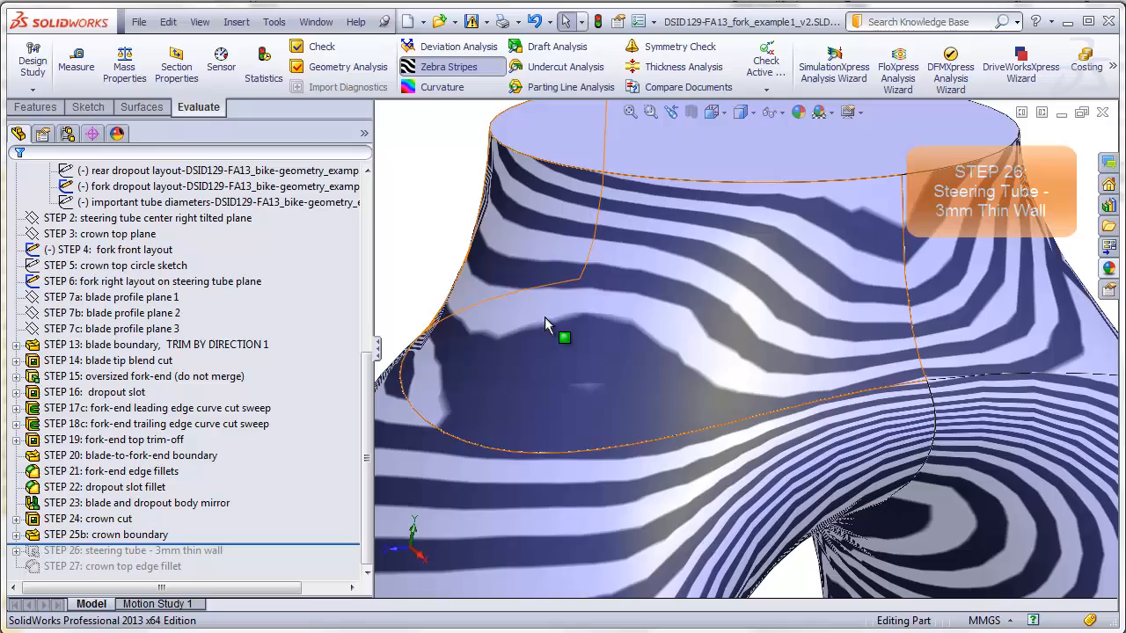
{"action": "middle_click", "coordinate": [544, 315]}
{"action": "mouse_move", "coordinate": [544, 316]}
{"action": "middle_mouse_down"}
{"action": "mouse_move", "coordinate": [542, 354]}
{"action": "mouse_move", "coordinate": [537, 302]}
{"action": "middle_mouse_up"}
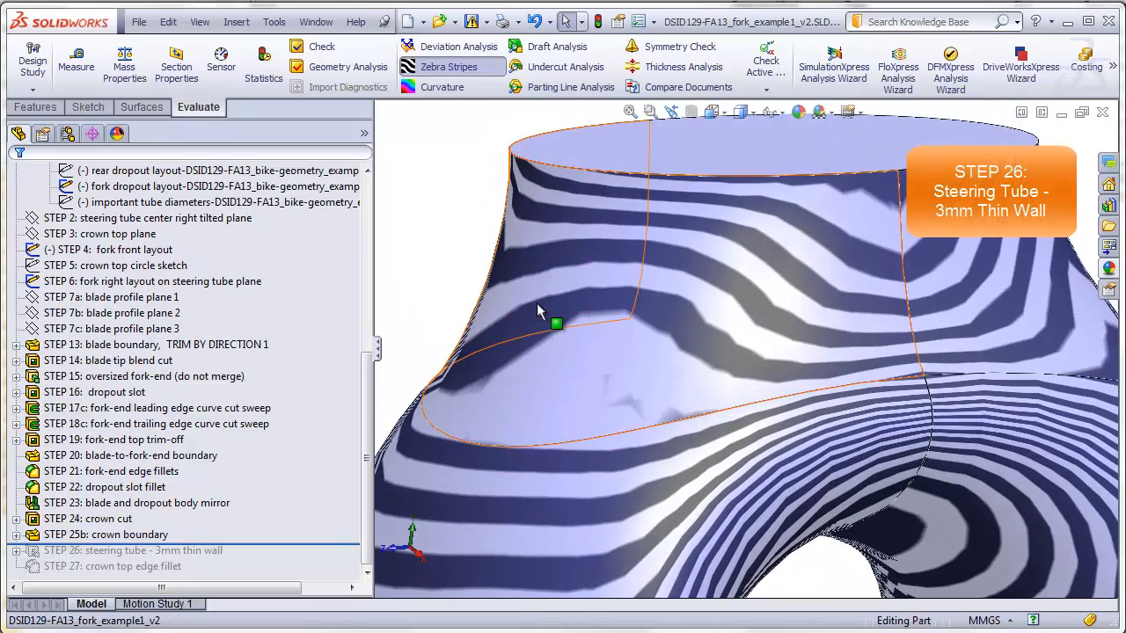
{"action": "left_click", "coordinate": [449, 67]}
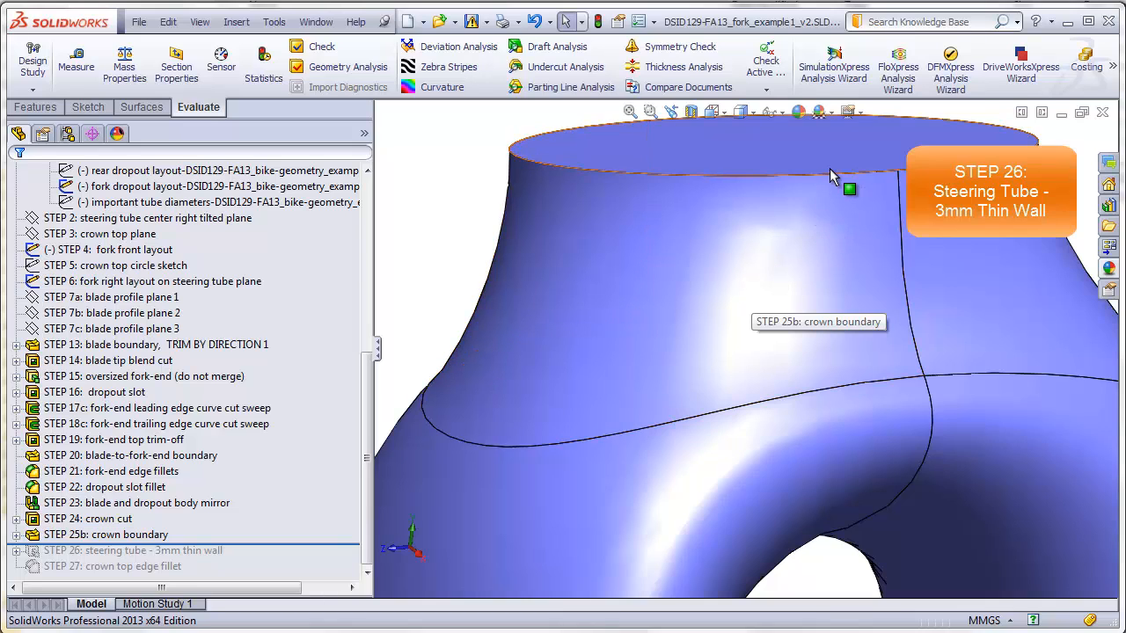
Turn sketch visibility back on and examine the steering tube outline above the crown, starting from the Front view.
{"action": "scroll", "coordinate": [818, 193], "scroll_direction": "up", "scroll_amount": 5}
{"action": "scroll", "coordinate": [803, 195], "scroll_direction": "up", "scroll_amount": 3}
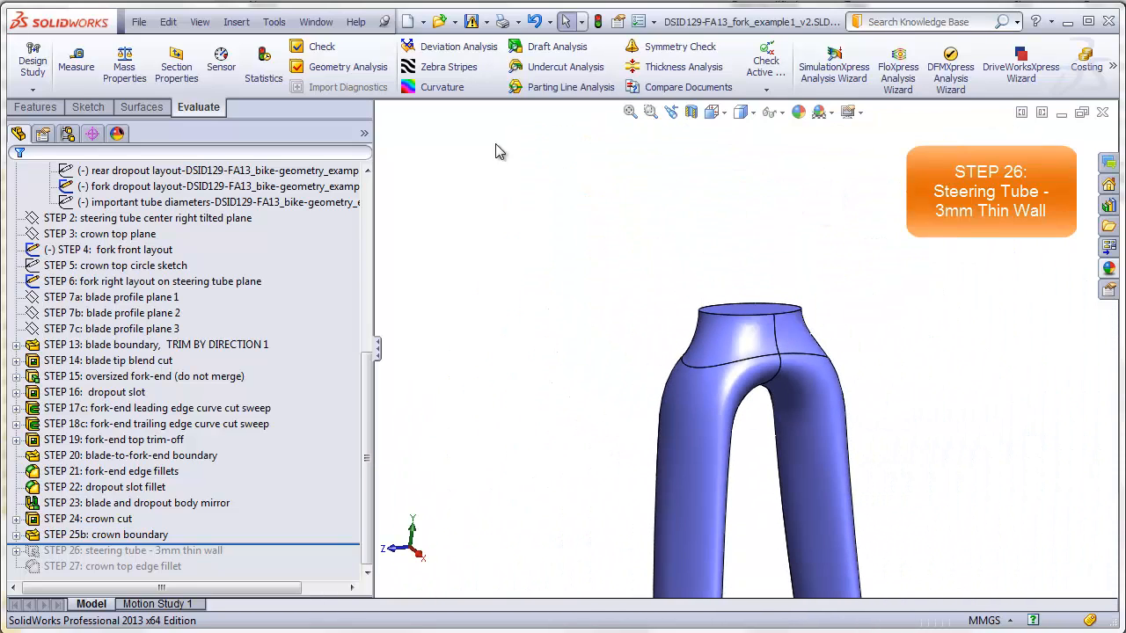
{"action": "left_click", "coordinate": [198, 21]}
{"action": "left_click", "coordinate": [237, 120]}
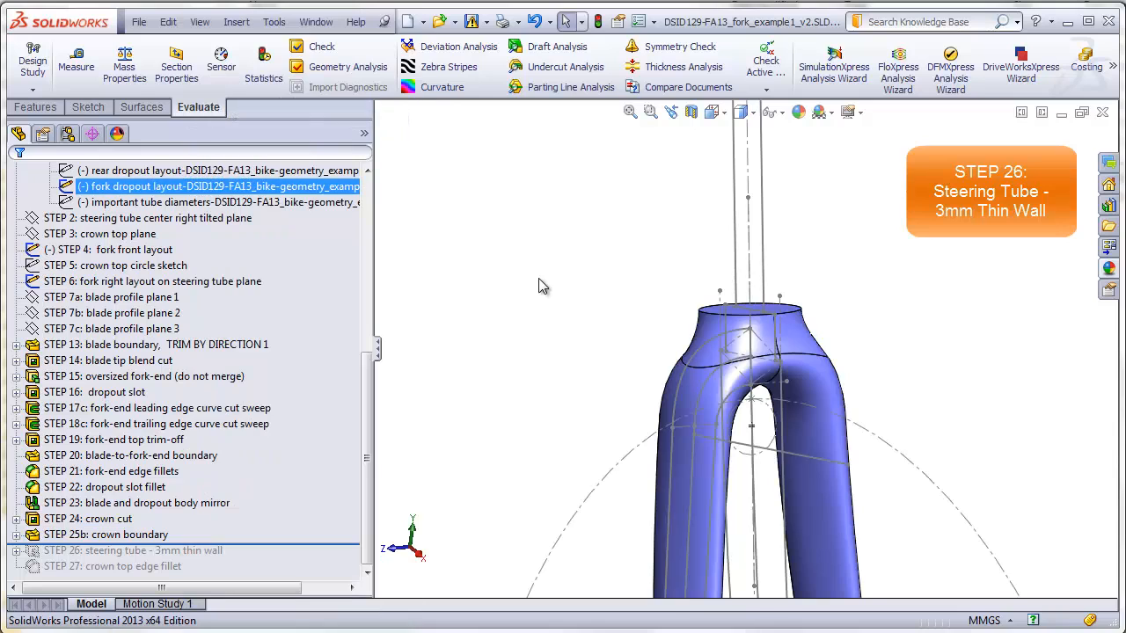
{"action": "mouse_move", "coordinate": [540, 284]}
{"action": "middle_mouse_down"}
{"action": "mouse_move", "coordinate": [580, 258]}
{"action": "mouse_move", "coordinate": [616, 260]}
{"action": "middle_mouse_up"}
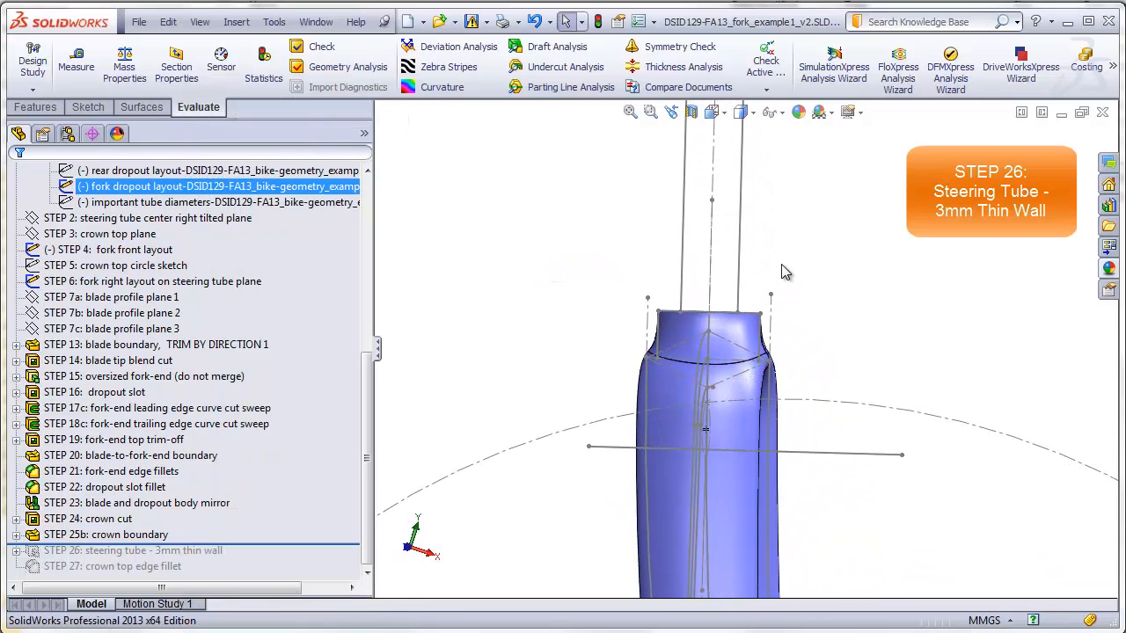
{"action": "left_click", "coordinate": [712, 112]}
{"action": "left_click", "coordinate": [730, 174]}
{"action": "scroll", "coordinate": [691, 225], "scroll_direction": "down", "scroll_amount": 5}
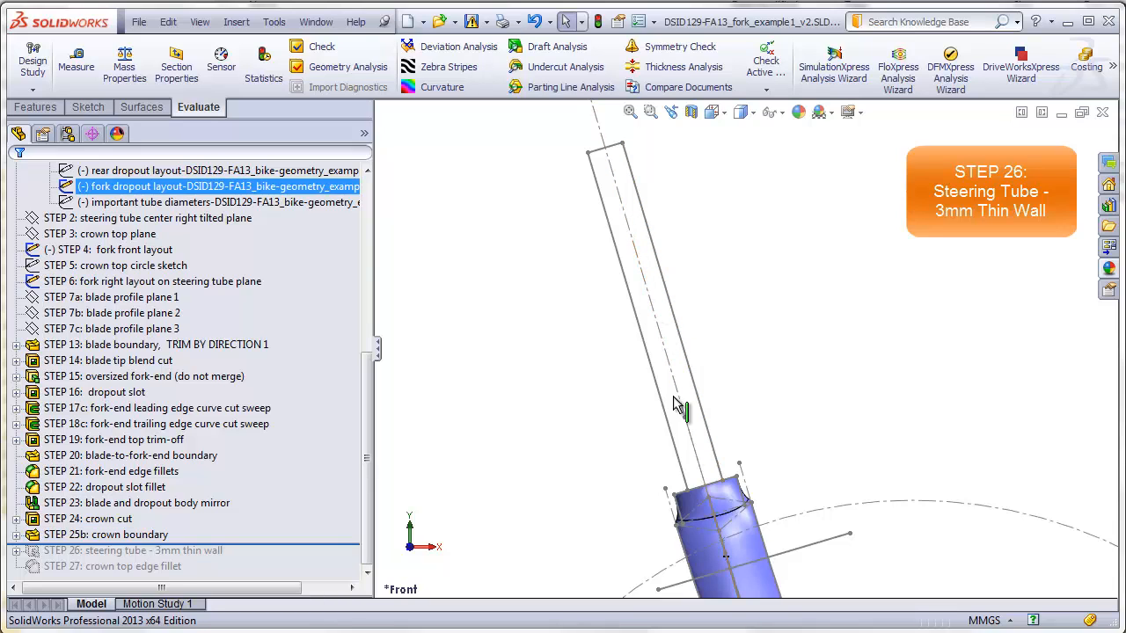
{"action": "middle_click_drag", "start_coordinate": [695, 361], "coordinate": [693, 334]}
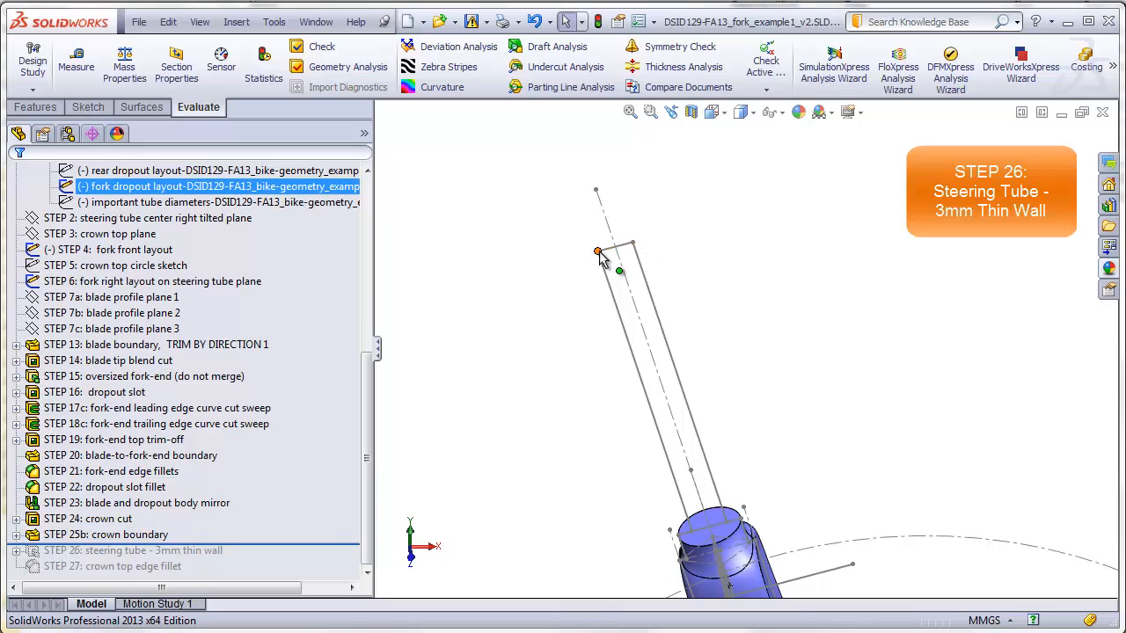
{"action": "scroll", "coordinate": [721, 496], "scroll_direction": "down", "scroll_amount": 2}
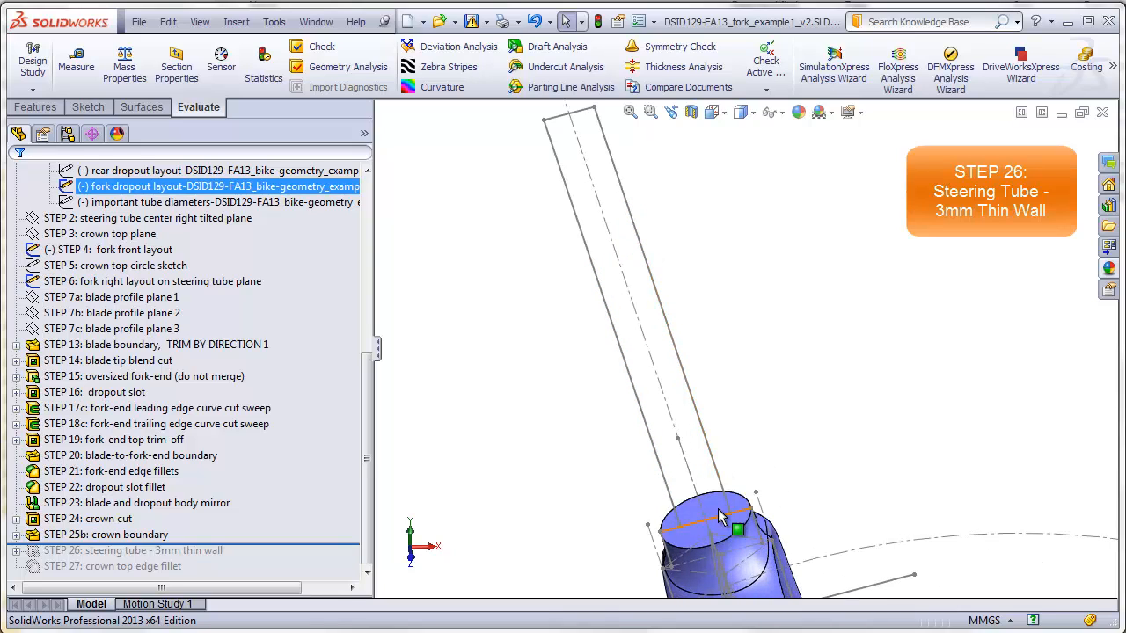
Open a sketch on the crown's flat top face and draw a circle of about 19.8 mm radius off the steering tube axis.
{"action": "left_click", "coordinate": [714, 509]}
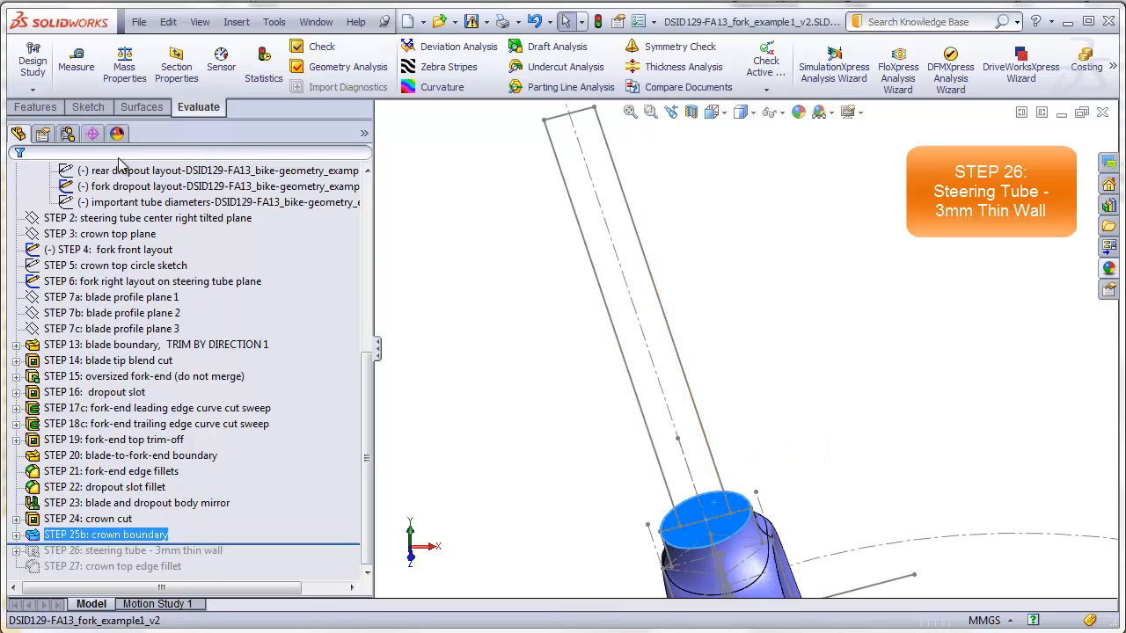
{"action": "left_click", "coordinate": [88, 106]}
{"action": "left_click", "coordinate": [33, 61]}
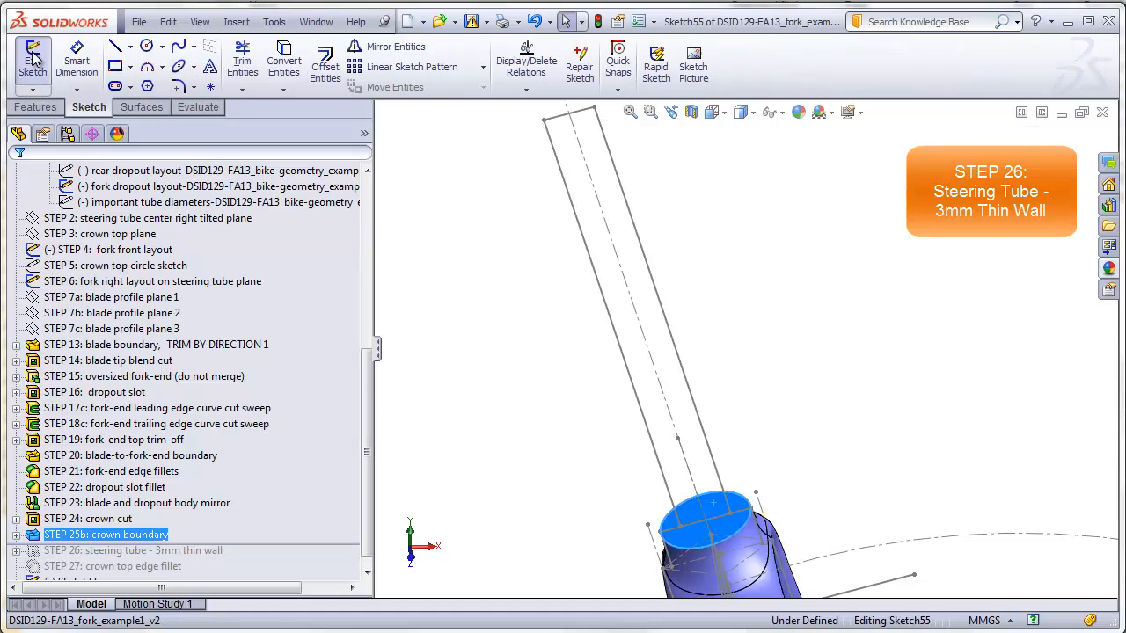
{"action": "left_click", "coordinate": [146, 45]}
{"action": "scroll", "coordinate": [722, 538], "scroll_direction": "down", "scroll_amount": 4}
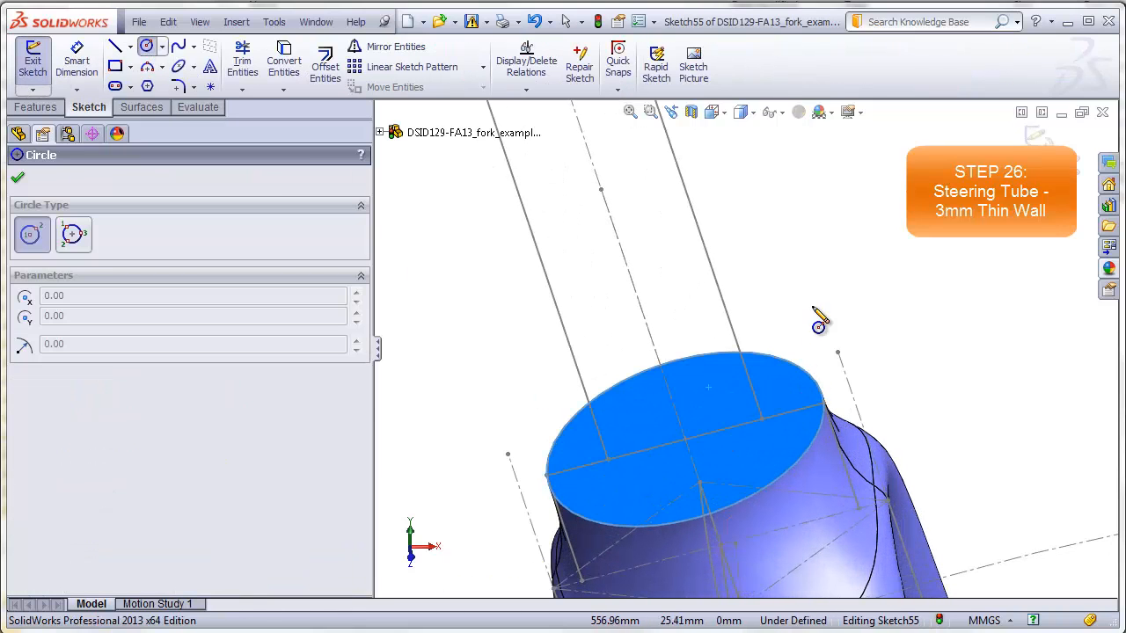
{"action": "left_click", "coordinate": [808, 293]}
{"action": "left_click", "coordinate": [870, 359]}
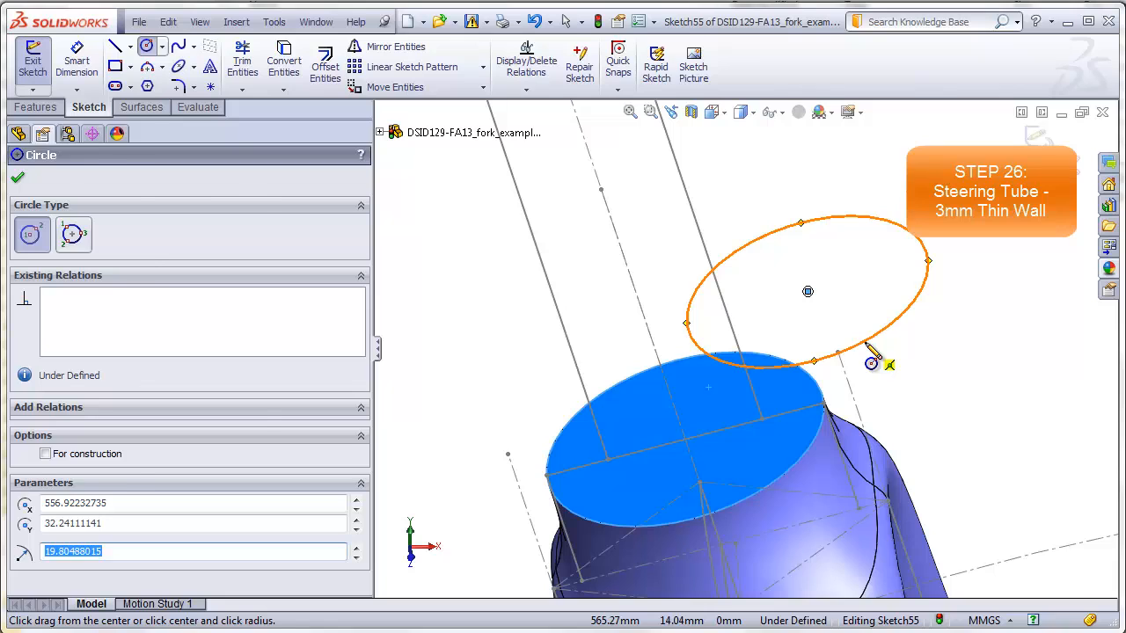
{"action": "key", "text": "Escape"}
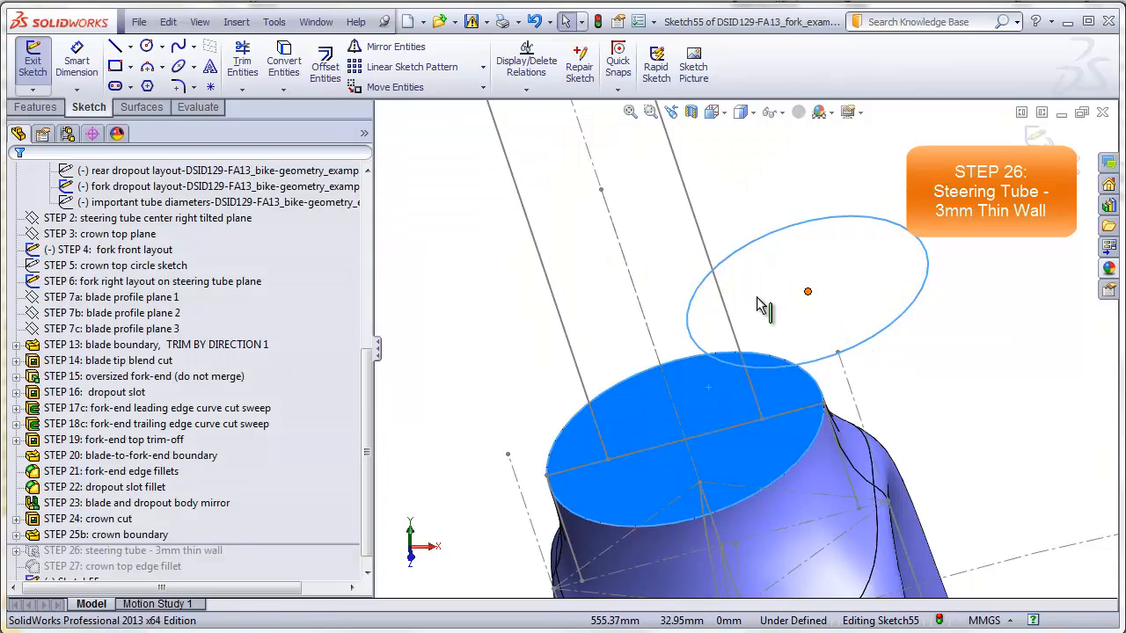
Add a Pierce relation between the circle's centre and the steering tube centerline of the STEP 4 fork front layout.
{"action": "left_click", "coordinate": [808, 293]}
{"action": "left_click", "coordinate": [646, 319], "text": "ctrl"}
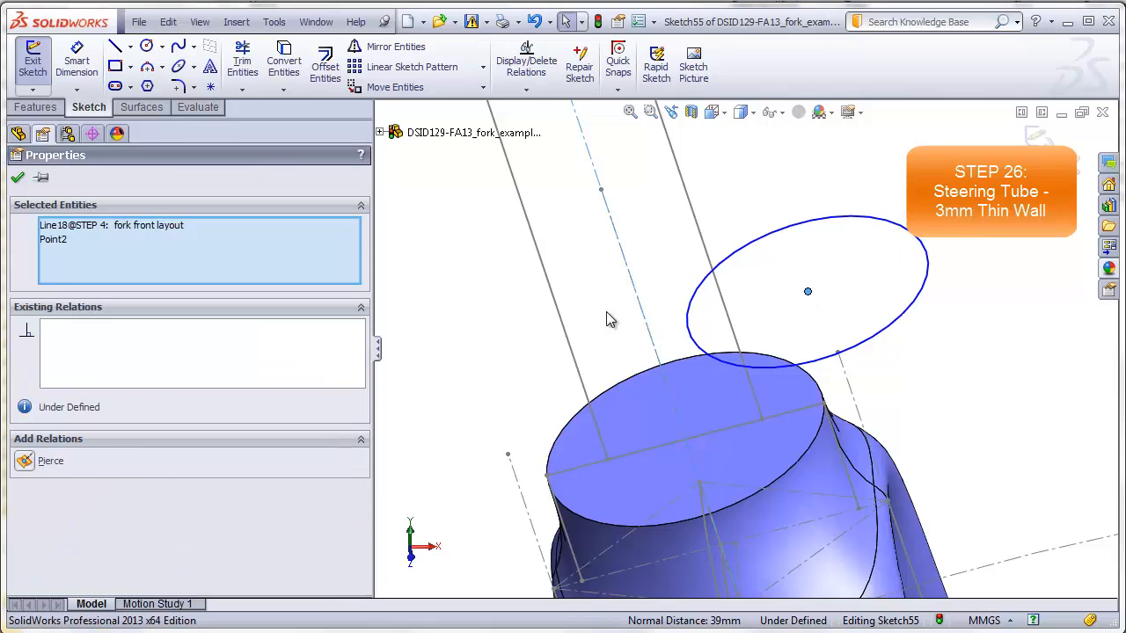
{"action": "left_click", "coordinate": [26, 461]}
{"action": "left_click", "coordinate": [395, 389]}
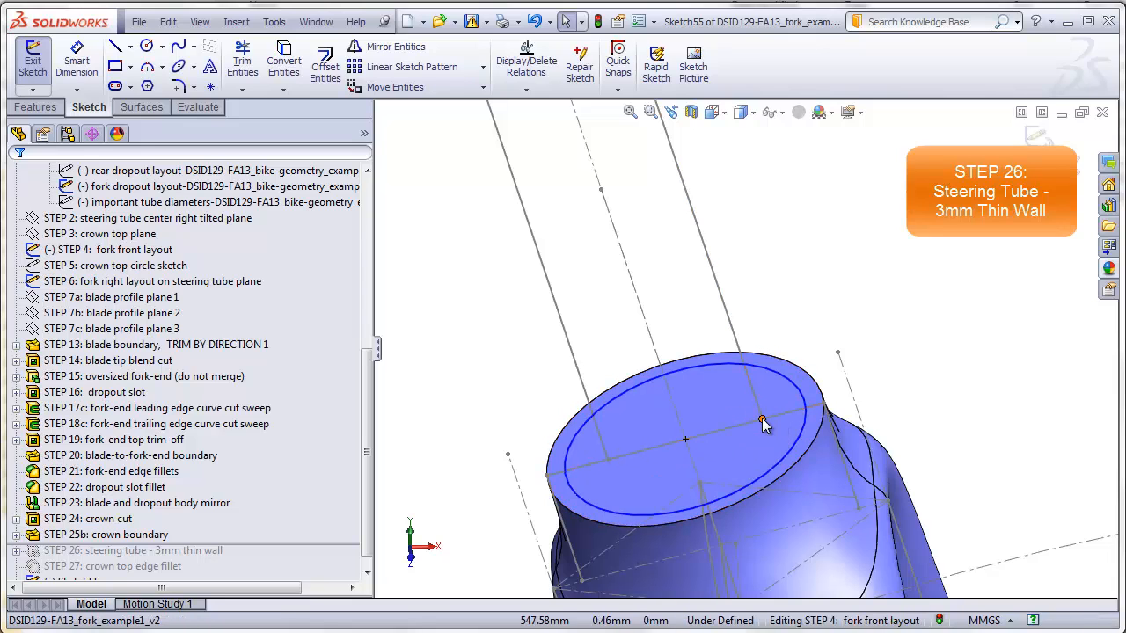
Add a Coincident relation between the circle and the lower endpoint of the steering tube outline in the STEP 4 fork front layout.
{"action": "left_click", "coordinate": [794, 405]}
{"action": "left_click", "coordinate": [806, 406], "text": "ctrl"}
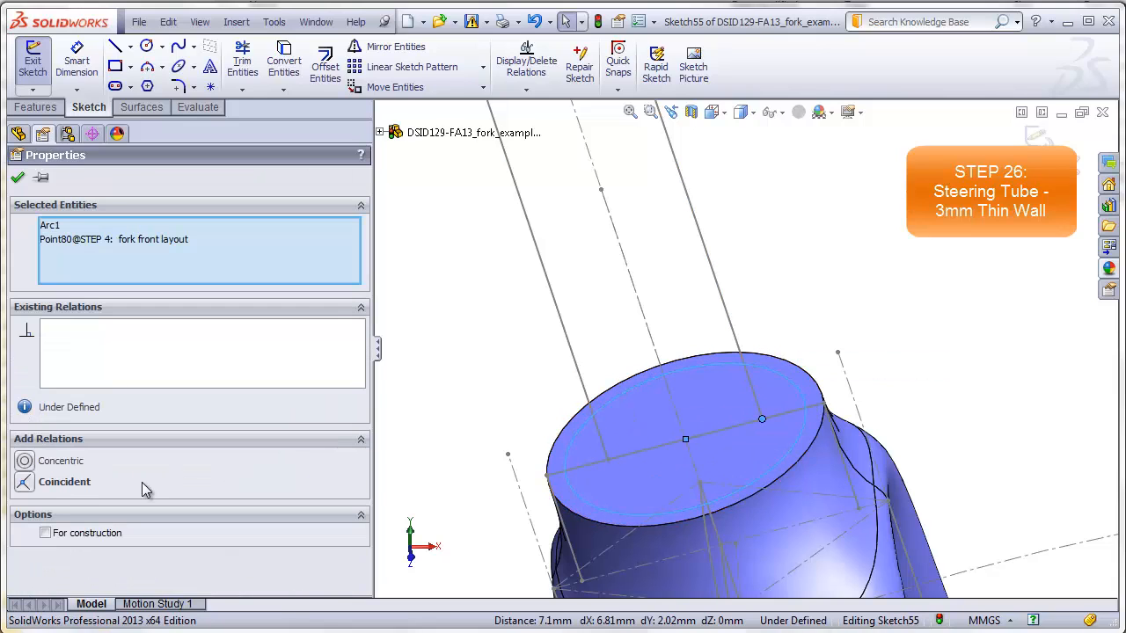
{"action": "left_click", "coordinate": [23, 484]}
{"action": "left_click", "coordinate": [816, 319]}
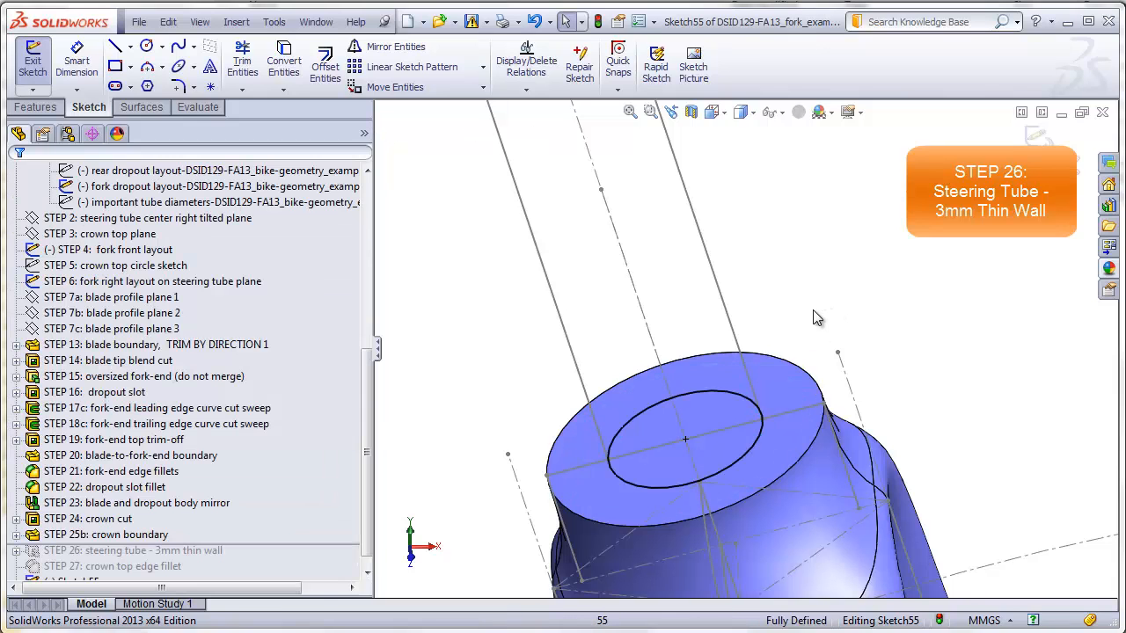
Start a boss extrusion of the circle with the Up To Vertex end condition, ending at the upper corner of the steering tube outline.
{"action": "scroll", "coordinate": [825, 218], "scroll_direction": "up", "scroll_amount": 7}
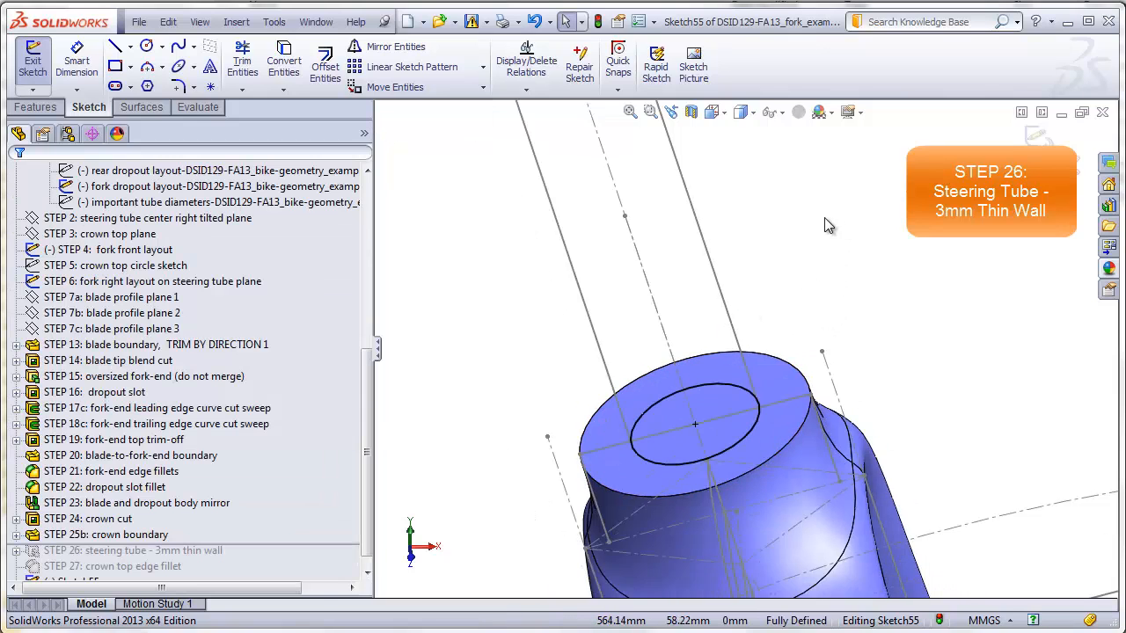
{"action": "scroll", "coordinate": [756, 198], "scroll_direction": "up", "scroll_amount": 3}
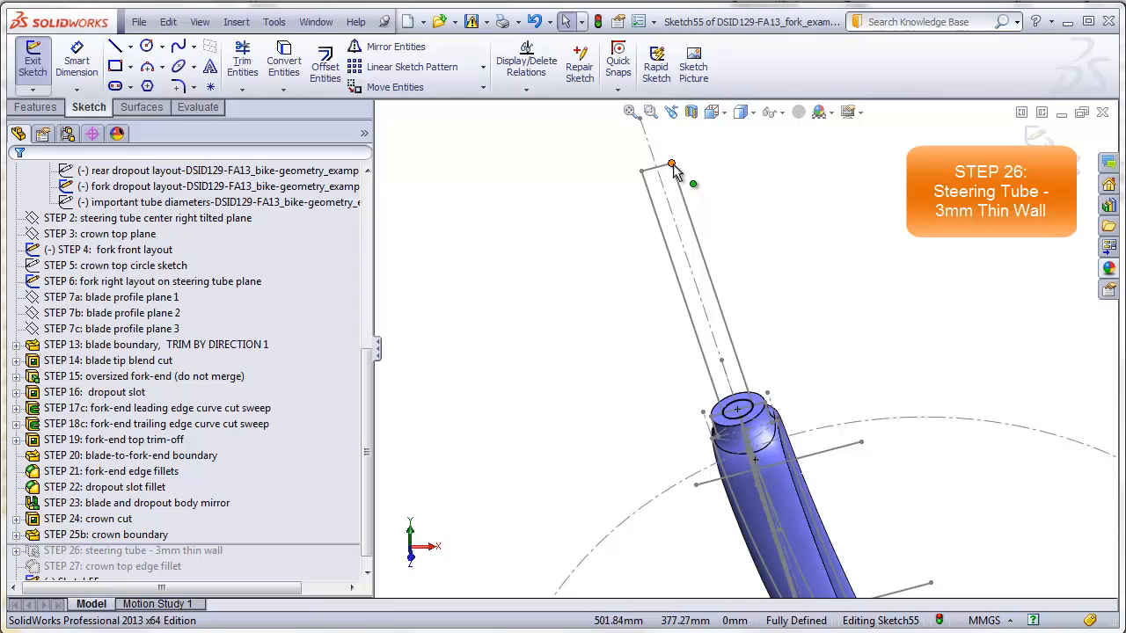
{"action": "left_click", "coordinate": [42, 109]}
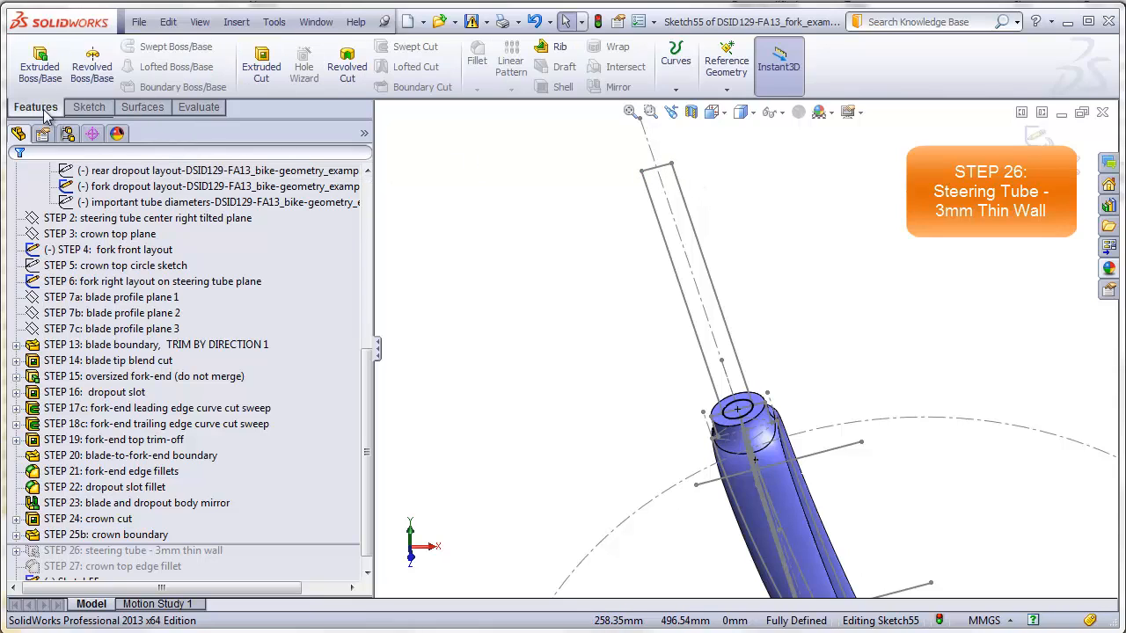
{"action": "left_click", "coordinate": [40, 66]}
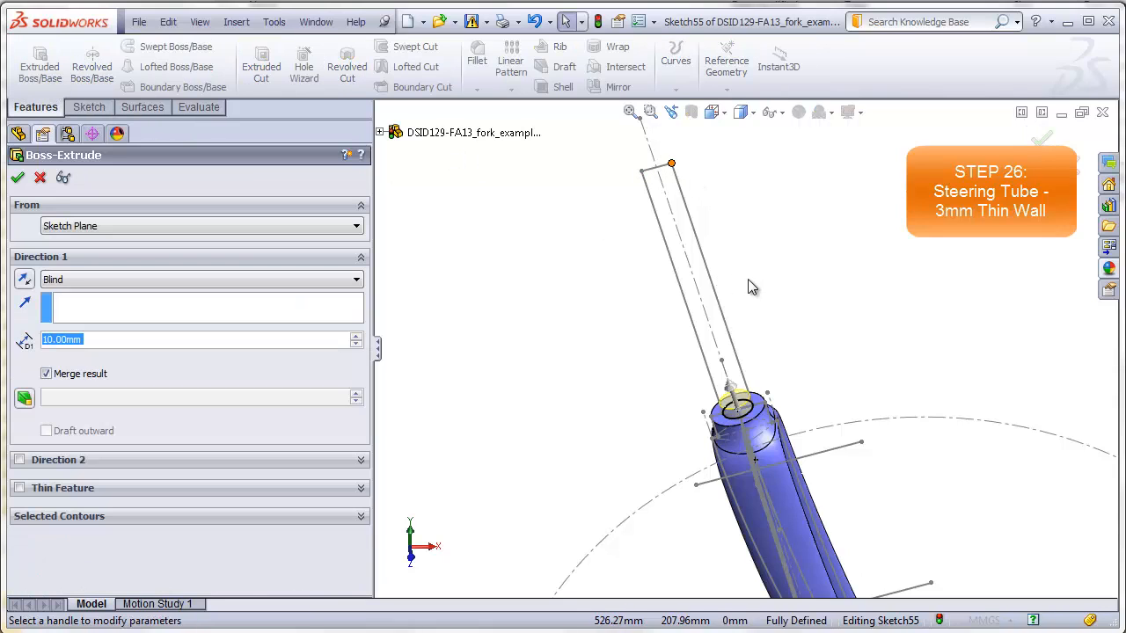
{"action": "left_click", "coordinate": [321, 280]}
{"action": "left_click", "coordinate": [124, 314]}
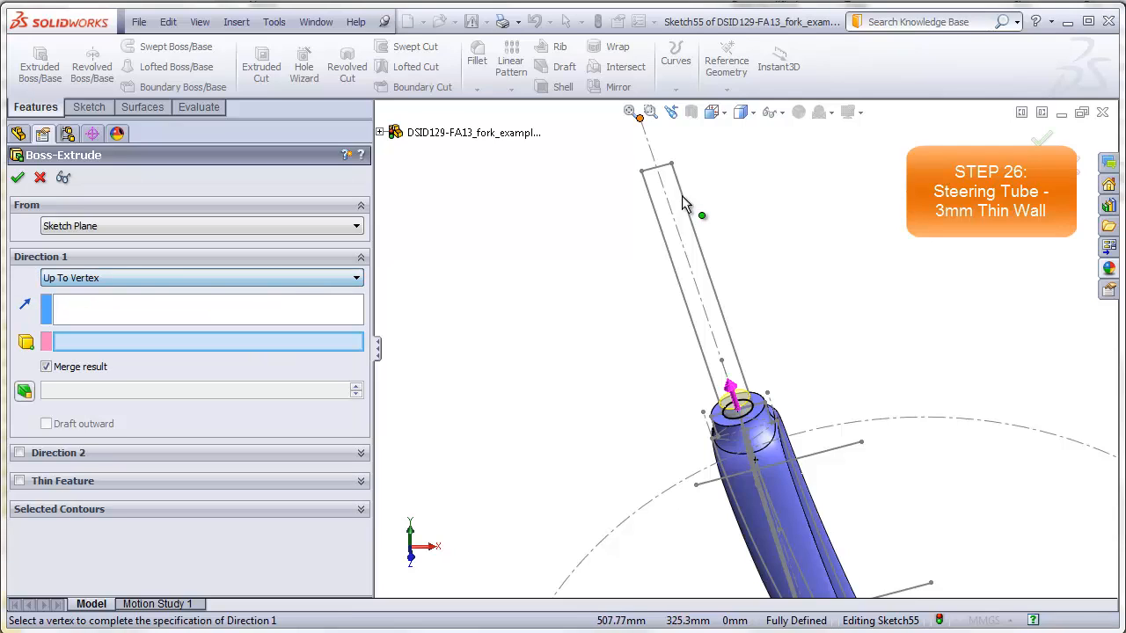
{"action": "left_click", "coordinate": [670, 163]}
{"action": "scroll", "coordinate": [698, 183], "scroll_direction": "down", "scroll_amount": 2}
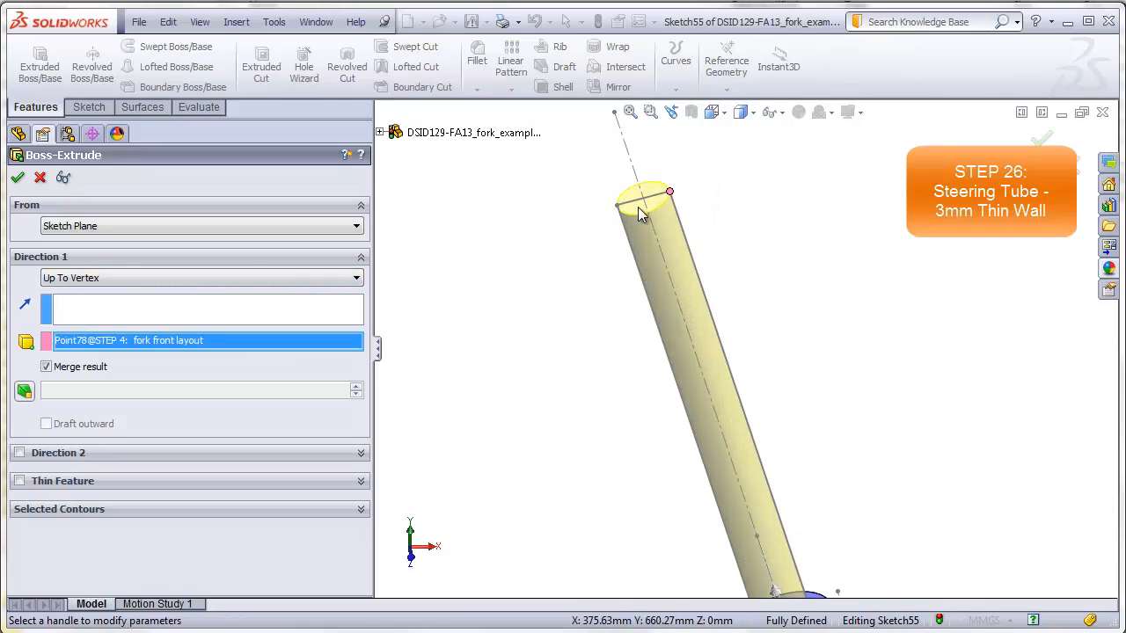
Make the steering tube extrusion a one-direction thin feature with a 3 mm wall, reversed to thicken inward, and complete it.
{"action": "left_click", "coordinate": [19, 482]}
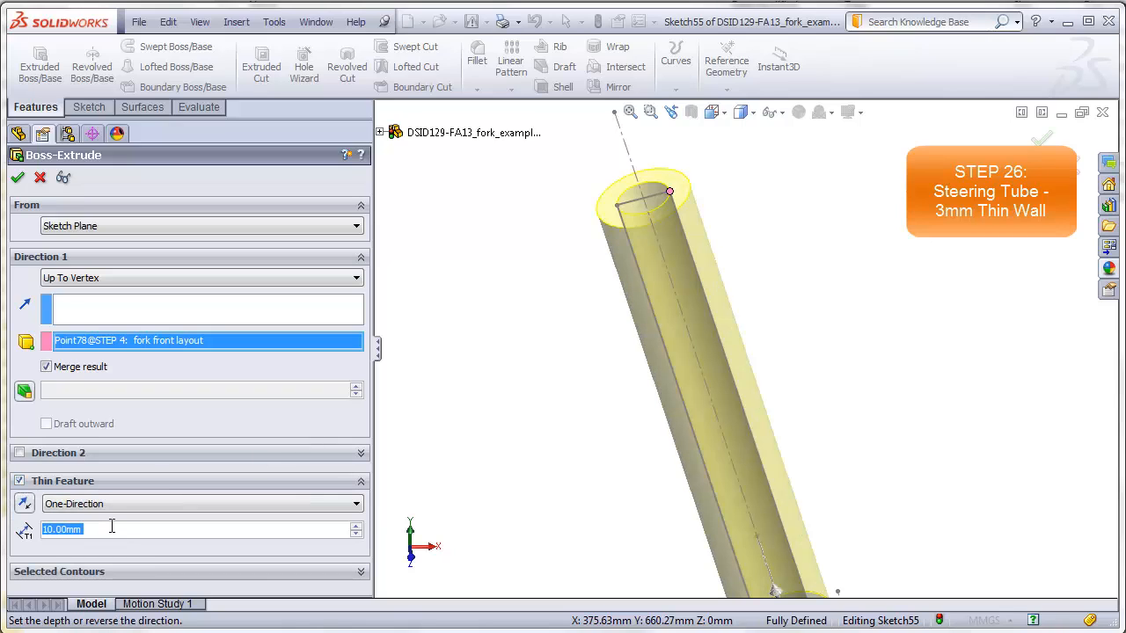
{"action": "type", "text": "3mm"}
{"action": "key", "text": "Return"}
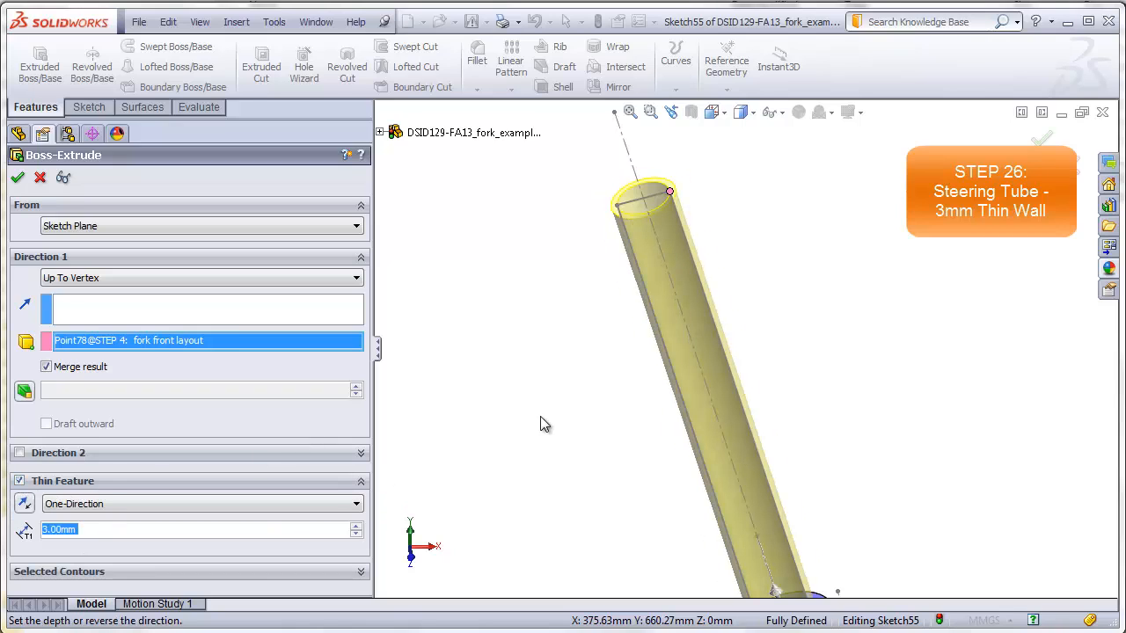
{"action": "scroll", "coordinate": [676, 188], "scroll_direction": "down", "scroll_amount": 3}
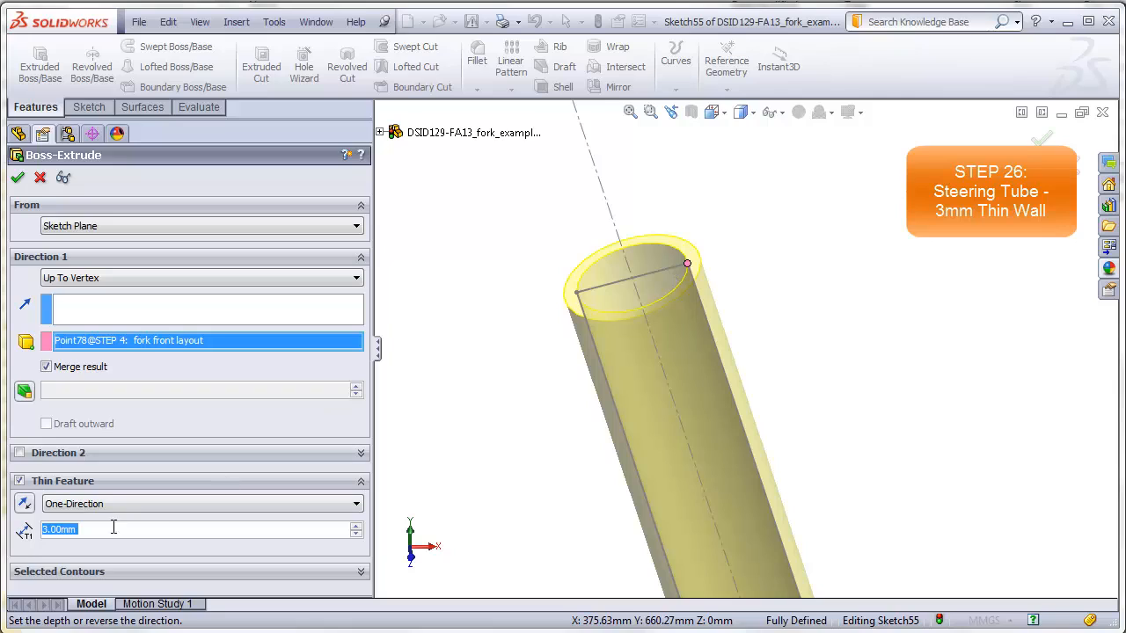
{"action": "left_click", "coordinate": [24, 504]}
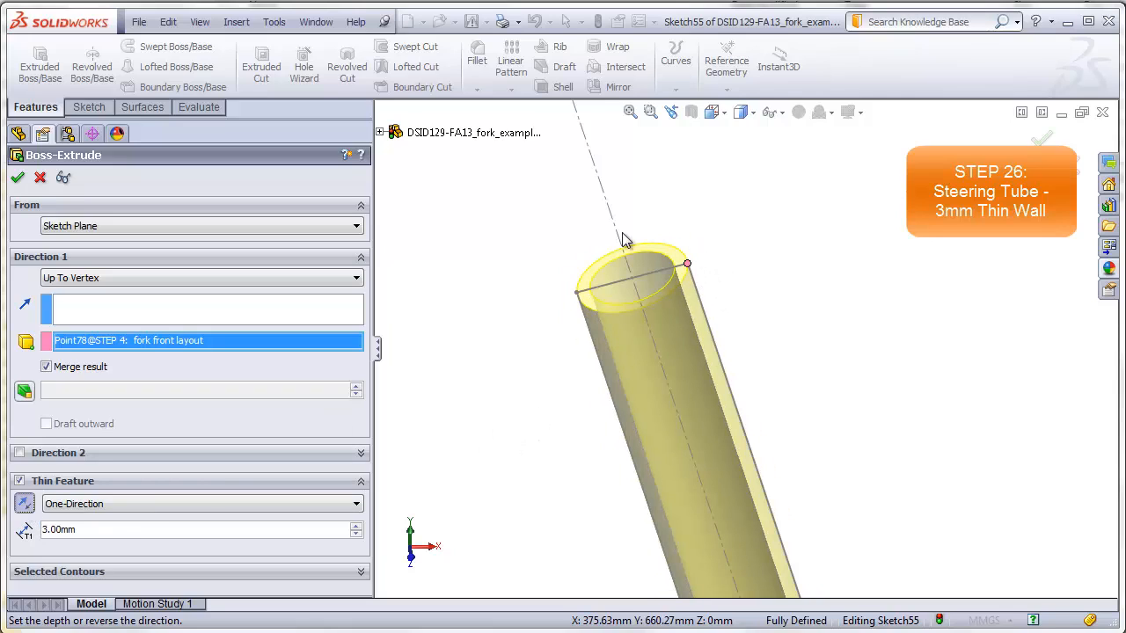
{"action": "scroll", "coordinate": [787, 533], "scroll_direction": "up", "scroll_amount": 9}
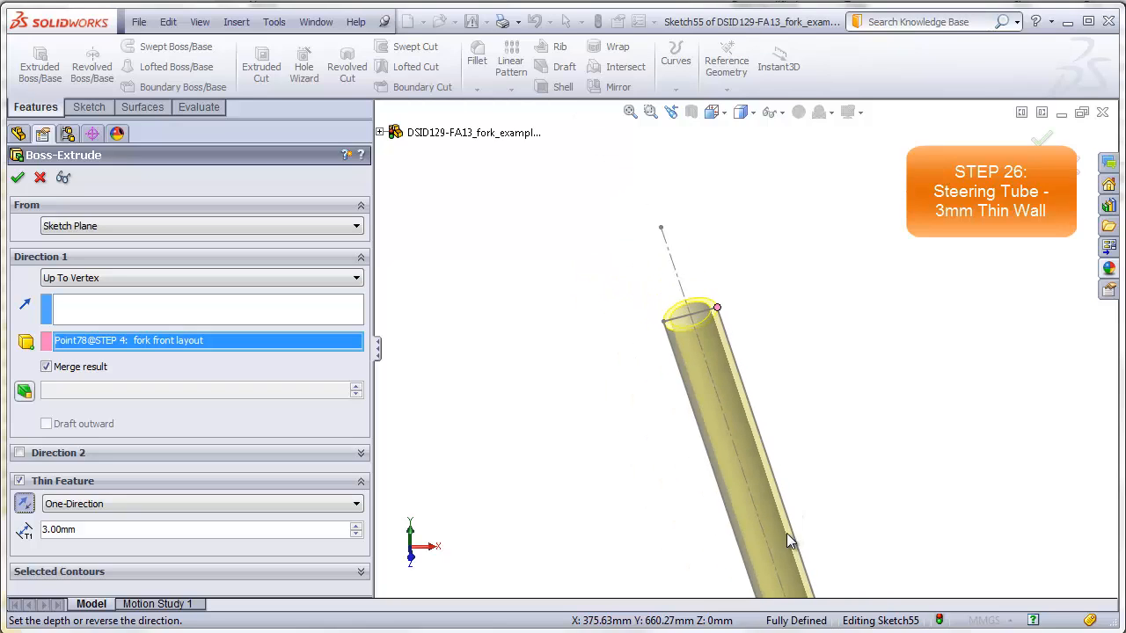
{"action": "scroll", "coordinate": [786, 533], "scroll_direction": "down", "scroll_amount": 2}
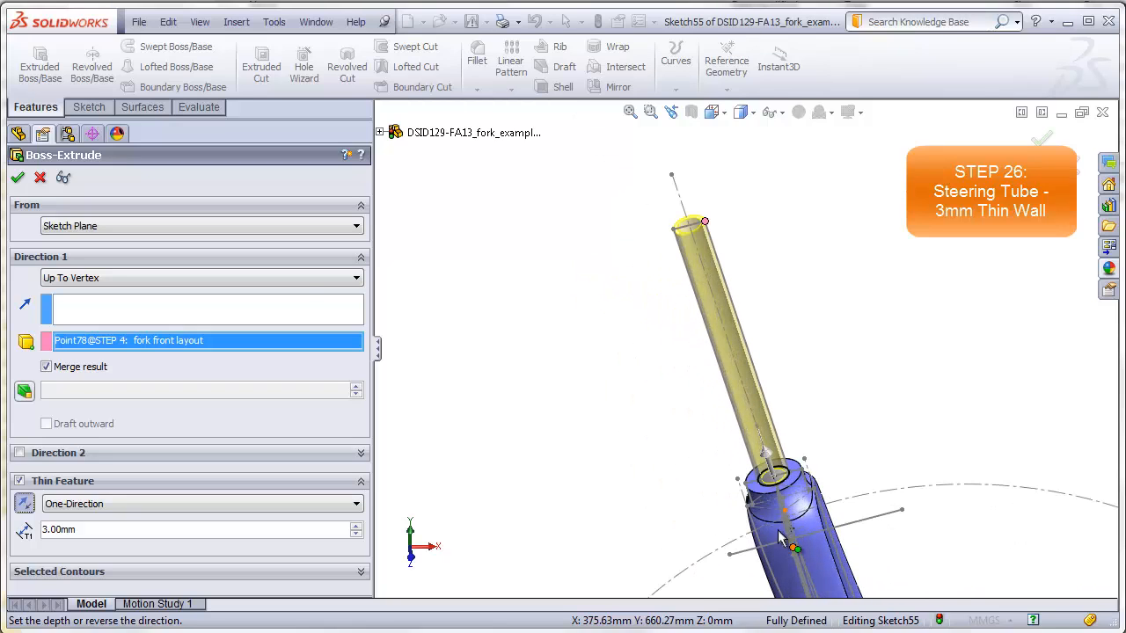
{"action": "left_click", "coordinate": [18, 179]}
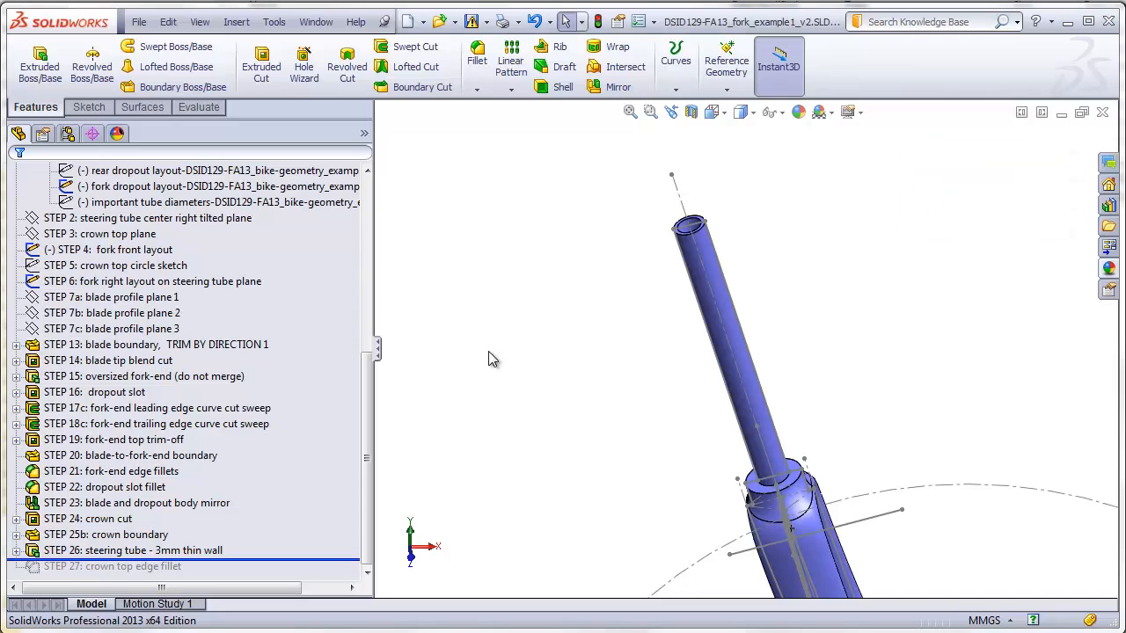
Hide all reference geometry and sketch types, and add a 0.5 mm constant-radius fillet to the crown's top outer edge.
{"action": "scroll", "coordinate": [796, 483], "scroll_direction": "down", "scroll_amount": 8}
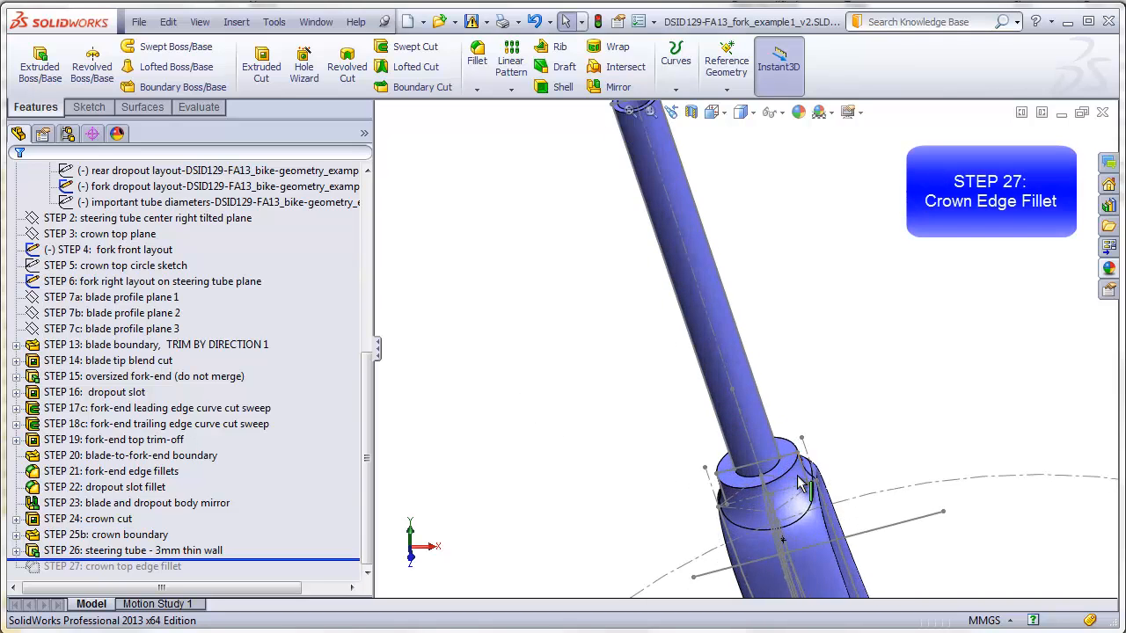
{"action": "left_click", "coordinate": [199, 21]}
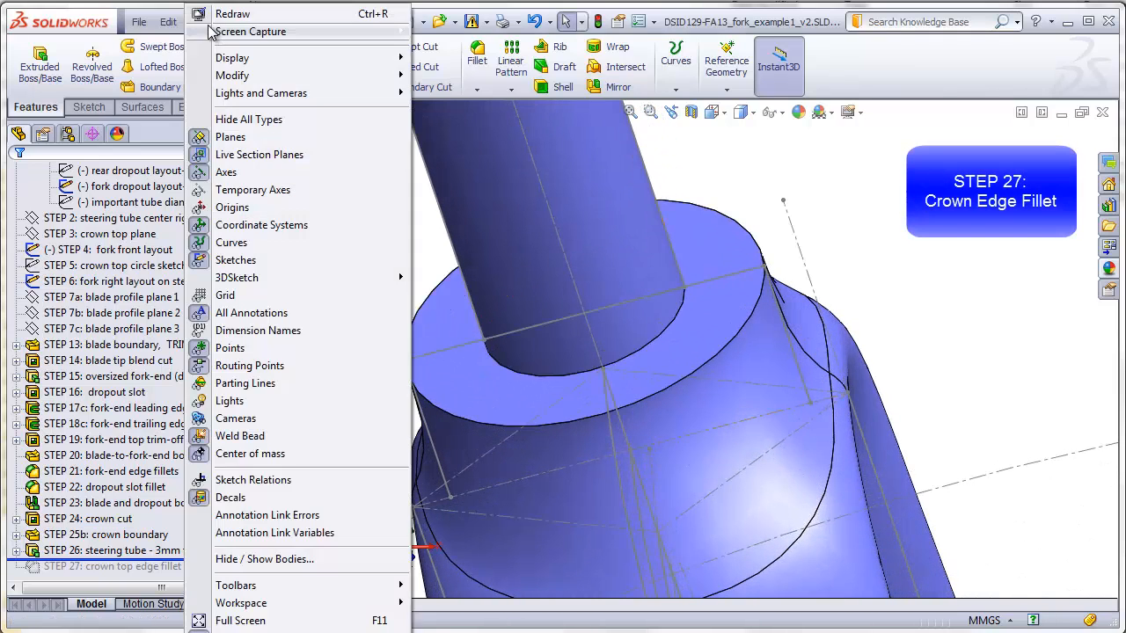
{"action": "left_click", "coordinate": [255, 116]}
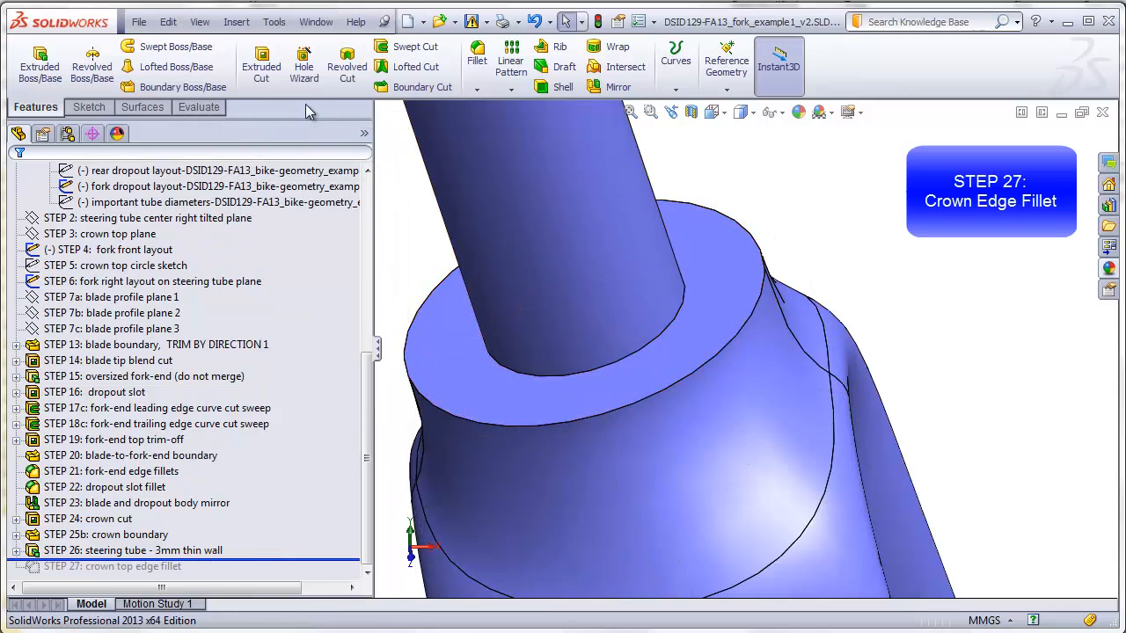
{"action": "left_click", "coordinate": [477, 60]}
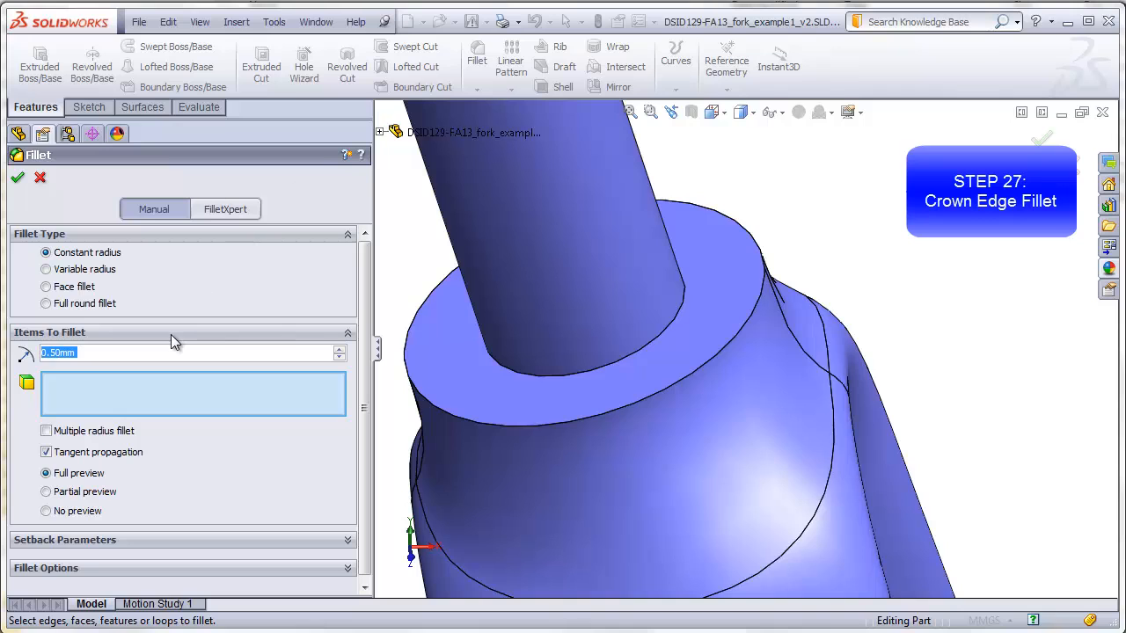
{"action": "left_click", "coordinate": [499, 424]}
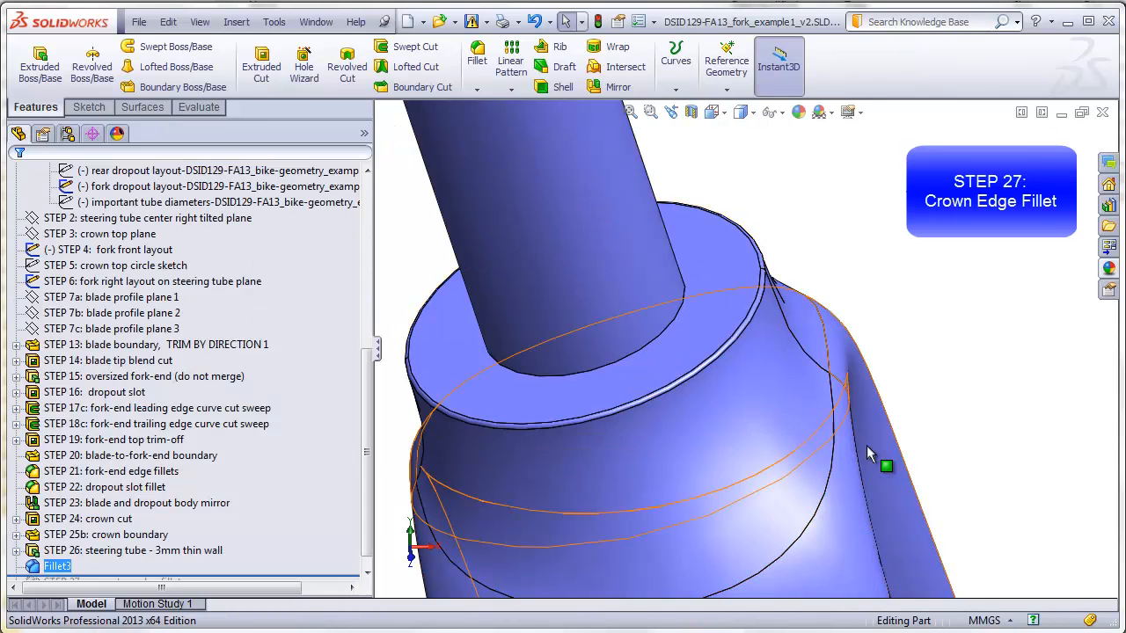
Examine the finished fork from several directions, including the crown's transition into both blades.
{"action": "scroll", "coordinate": [823, 512], "scroll_direction": "up", "scroll_amount": 3}
{"action": "scroll", "coordinate": [823, 519], "scroll_direction": "up", "scroll_amount": 5}
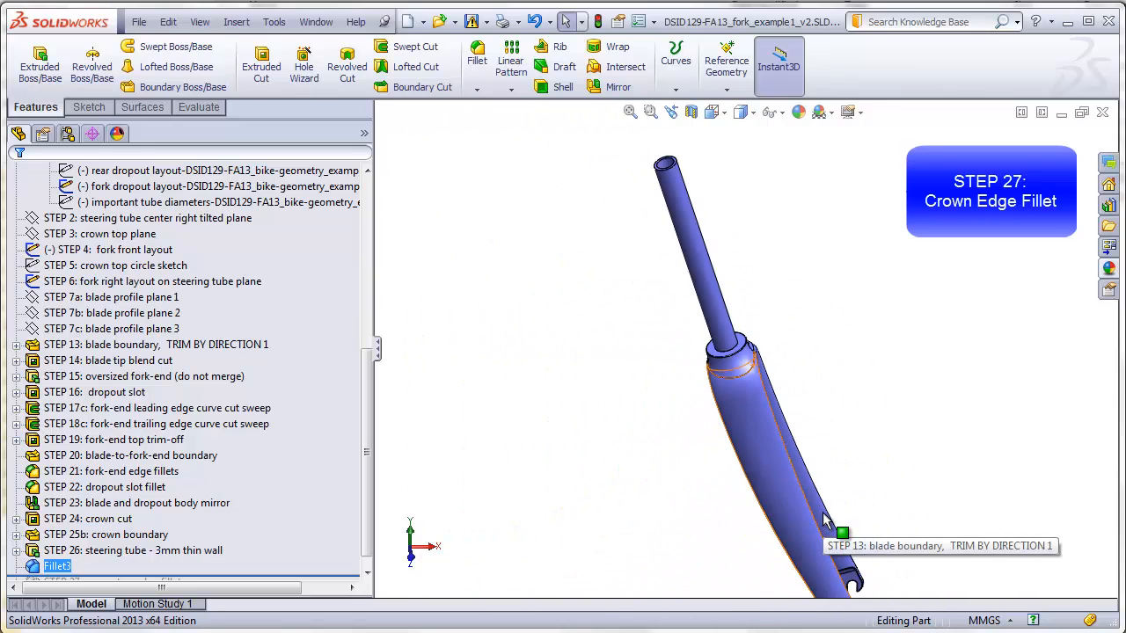
{"action": "middle_click_drag", "start_coordinate": [826, 517], "coordinate": [762, 458]}
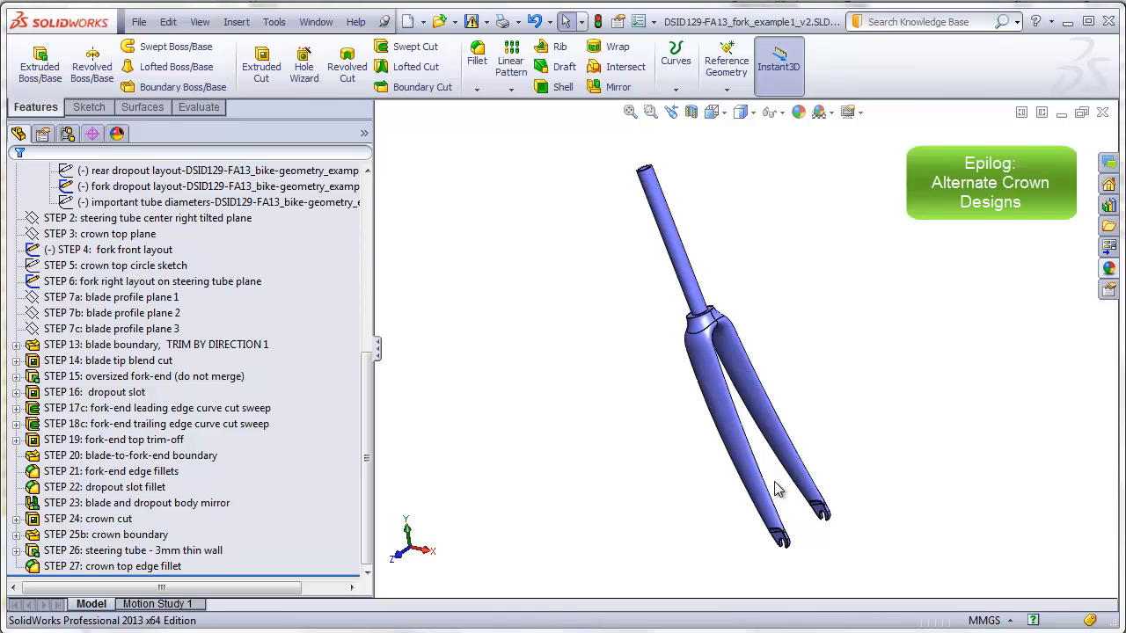
{"action": "middle_click_drag", "start_coordinate": [743, 324], "coordinate": [675, 283]}
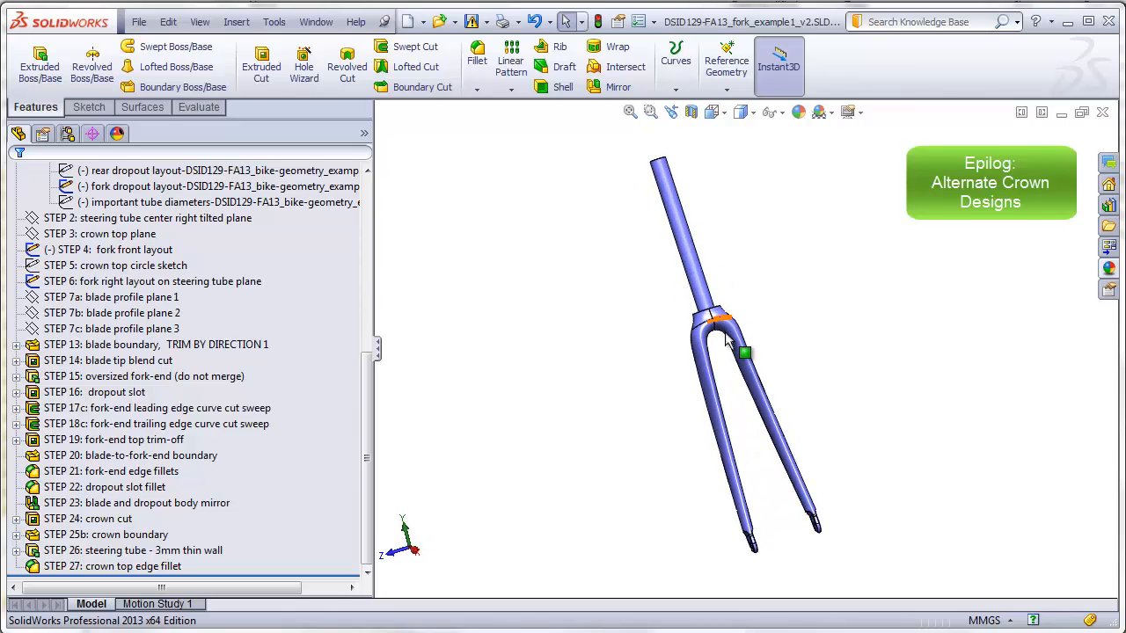
{"action": "scroll", "coordinate": [727, 316], "scroll_direction": "down", "scroll_amount": 1}
{"action": "scroll", "coordinate": [727, 316], "scroll_direction": "down", "scroll_amount": 3}
{"action": "middle_click_drag", "start_coordinate": [727, 317], "coordinate": [725, 329]}
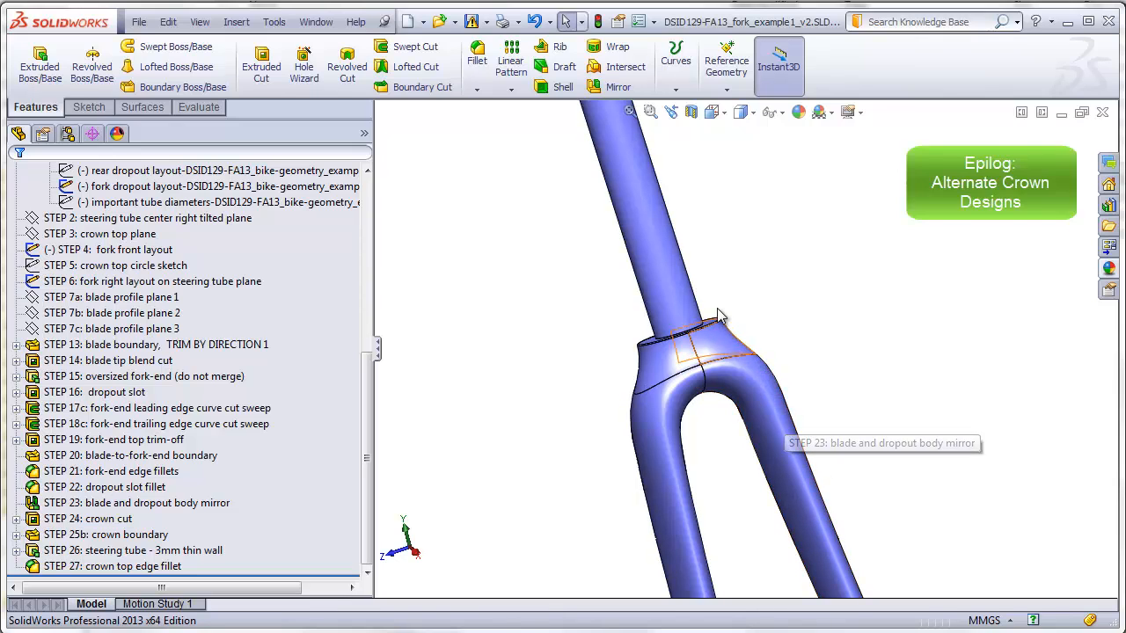
Switch to the DSID129-FA13_fork_example4_v2 part and examine its crown from the side and the front.
{"action": "key", "text": "ctrl+Tab"}
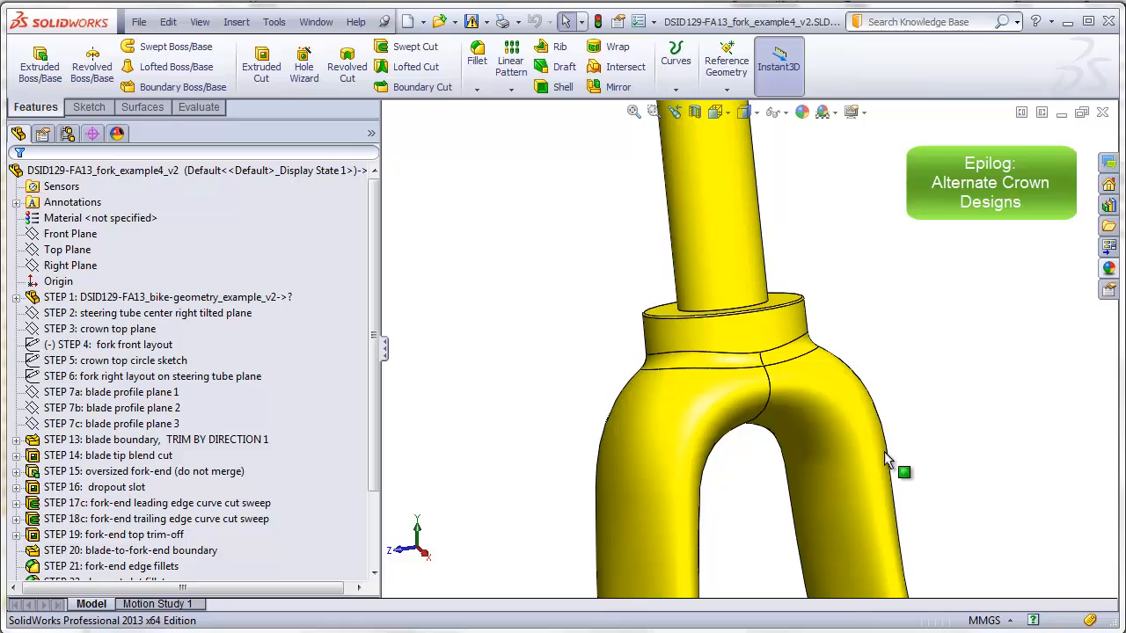
{"action": "middle_click_drag", "start_coordinate": [899, 467], "coordinate": [858, 387]}
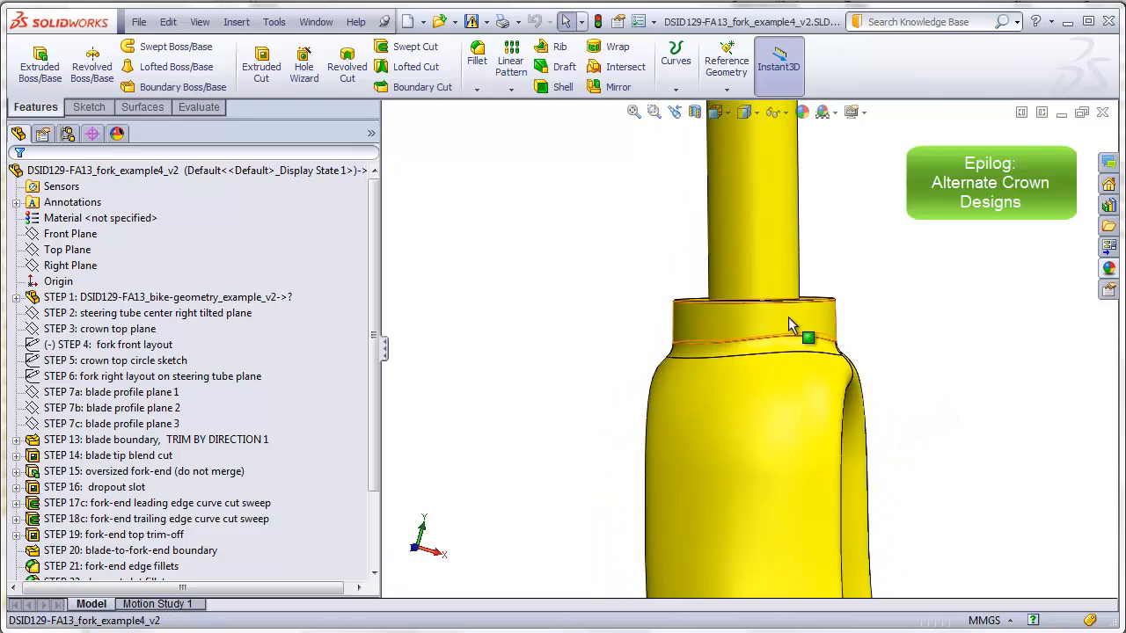
{"action": "middle_click_drag", "start_coordinate": [882, 334], "coordinate": [778, 307]}
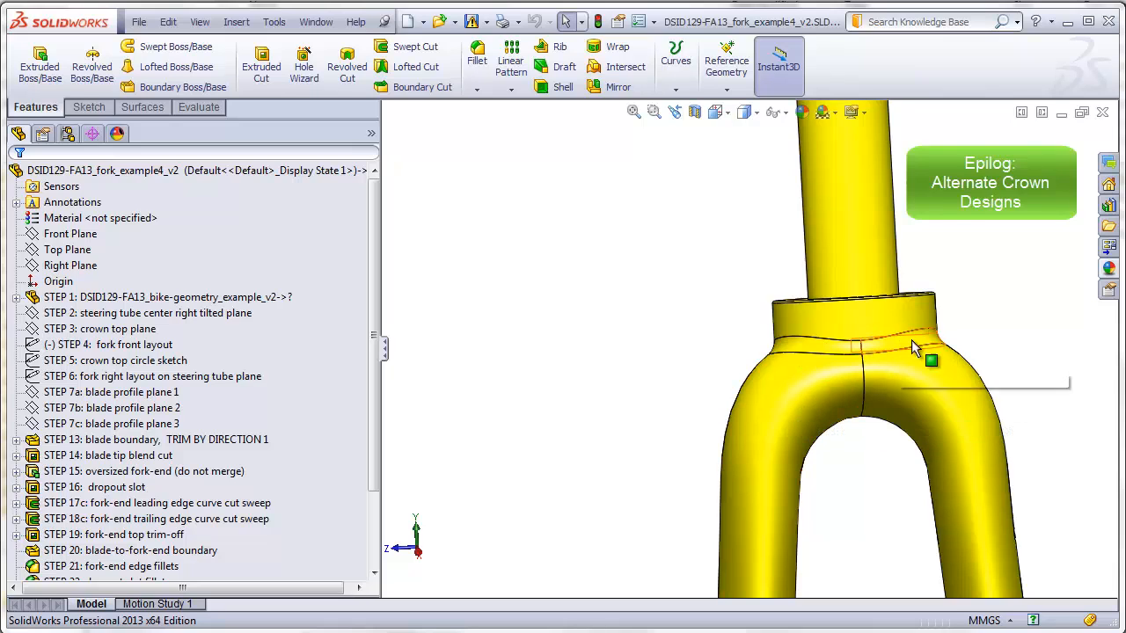
{"action": "middle_click_drag", "start_coordinate": [825, 340], "coordinate": [867, 349]}
Switch to the DSID129-FA13_fork_example3_v2 part and roll its feature history back to just after the STEP 24 crown cut.
{"action": "key", "text": "ctrl+Tab"}
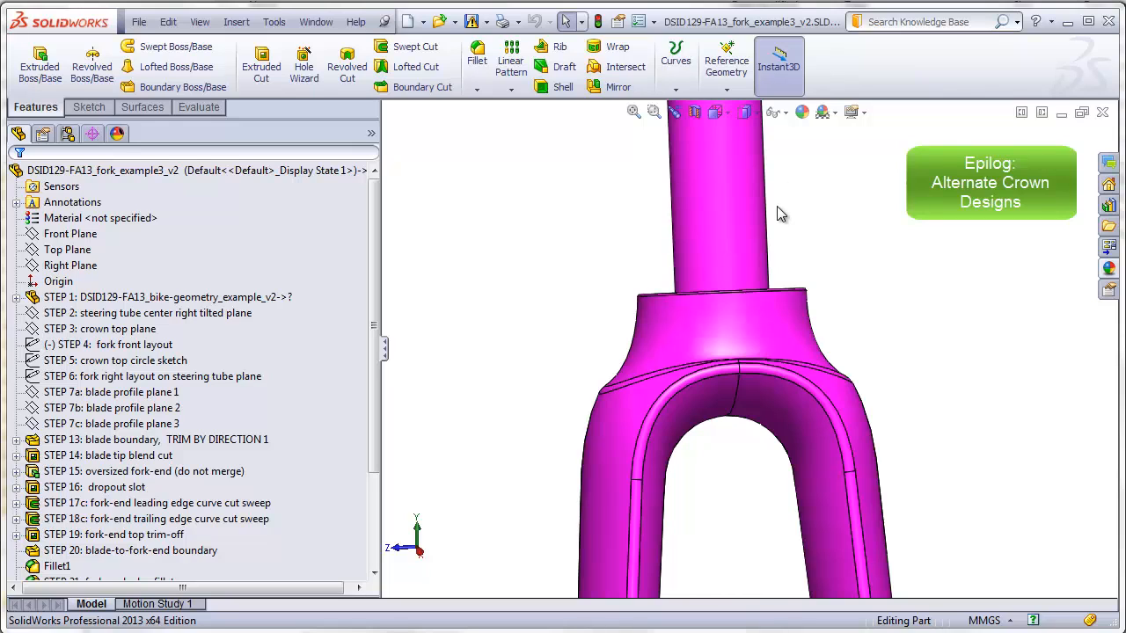
{"action": "middle_click_drag", "start_coordinate": [777, 214], "coordinate": [662, 369]}
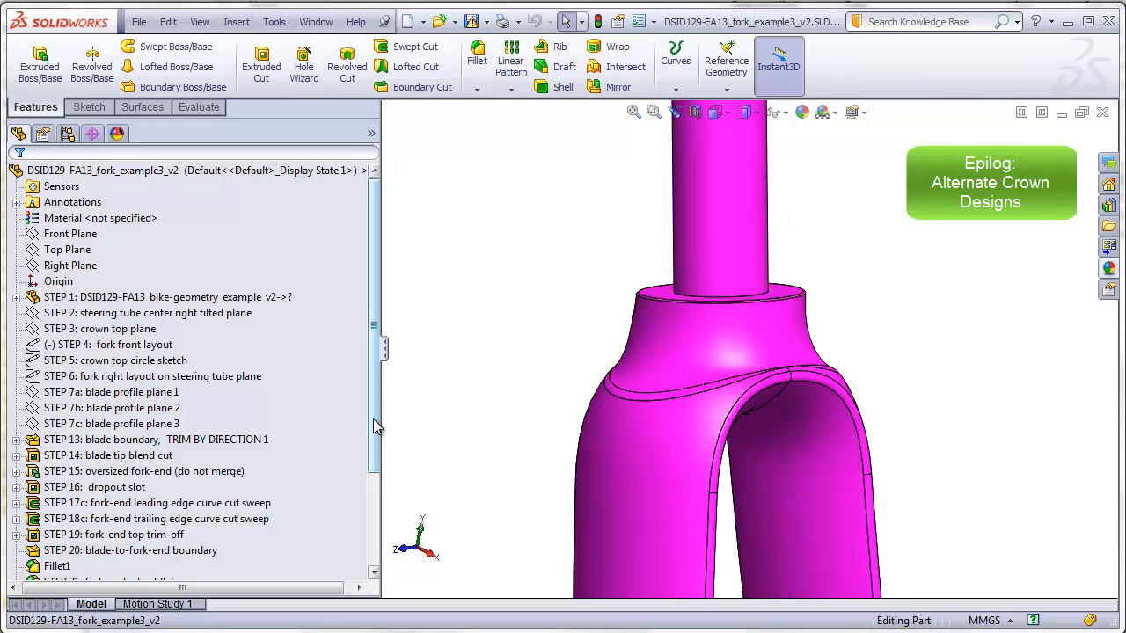
{"action": "left_click_drag", "start_coordinate": [377, 427], "coordinate": [373, 535]}
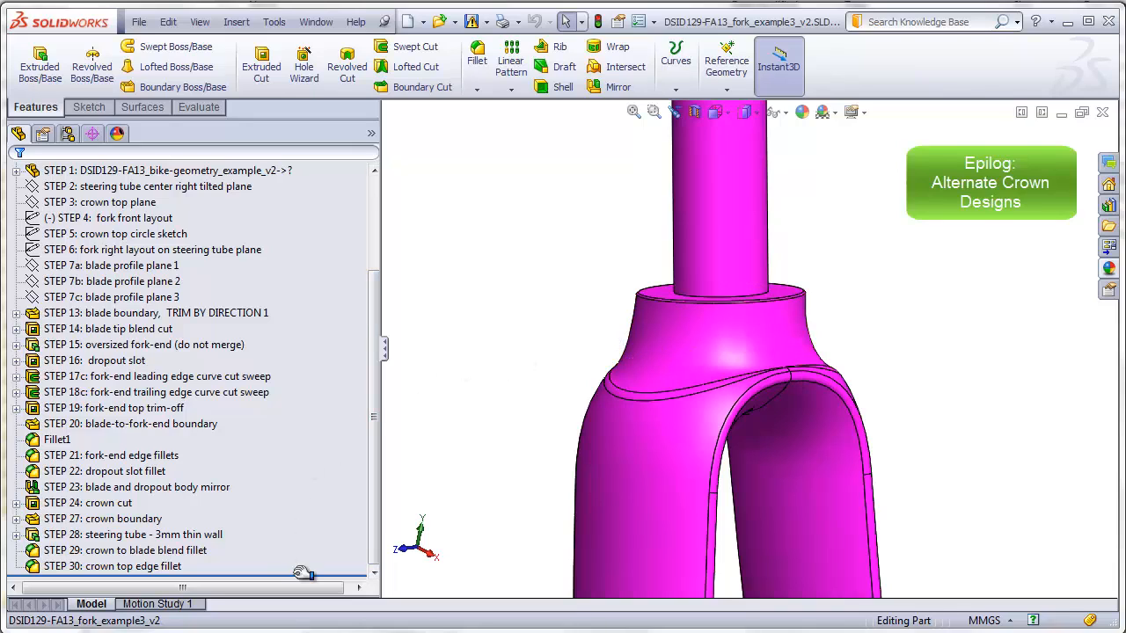
{"action": "left_click_drag", "start_coordinate": [302, 574], "coordinate": [297, 511]}
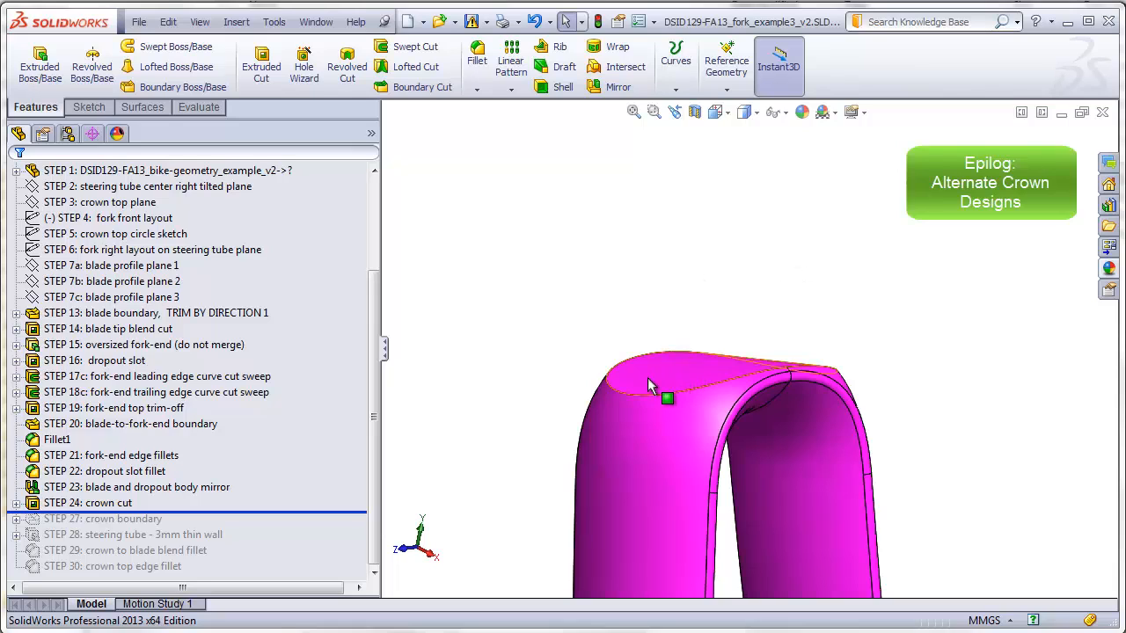
Roll the history forward past the STEP 27 crown boundary and examine its four crown guide sketches, STEP 25a to 25d.
{"action": "left_click_drag", "start_coordinate": [338, 514], "coordinate": [325, 528]}
{"action": "left_click", "coordinate": [16, 519]}
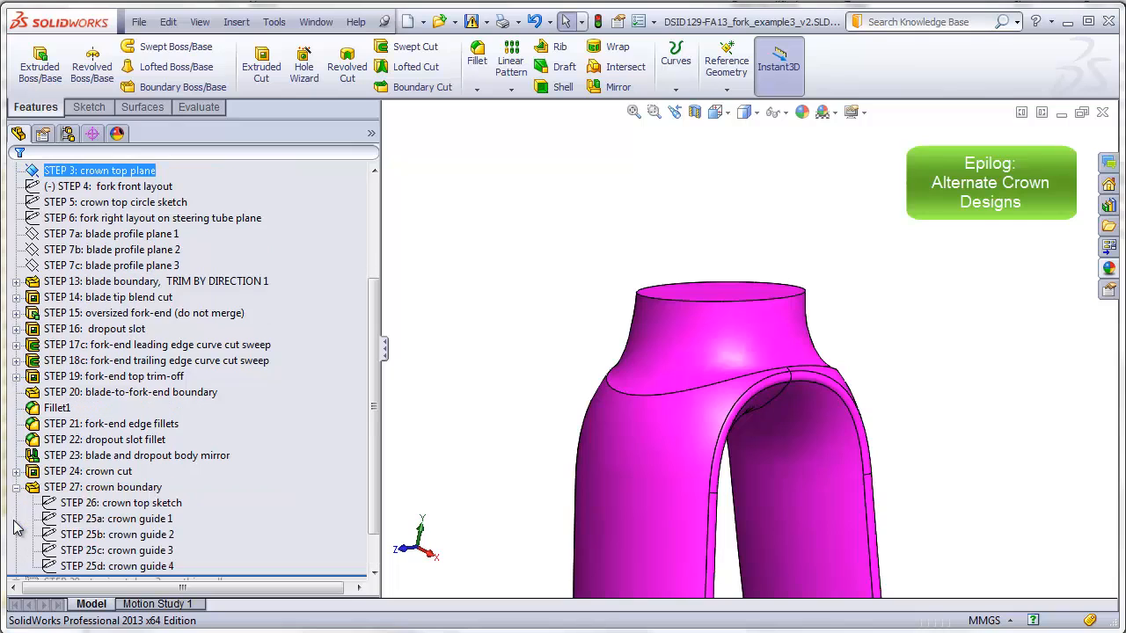
{"action": "left_click", "coordinate": [146, 518]}
{"action": "middle_click_drag", "start_coordinate": [552, 409], "coordinate": [619, 392]}
{"action": "left_click", "coordinate": [164, 537]}
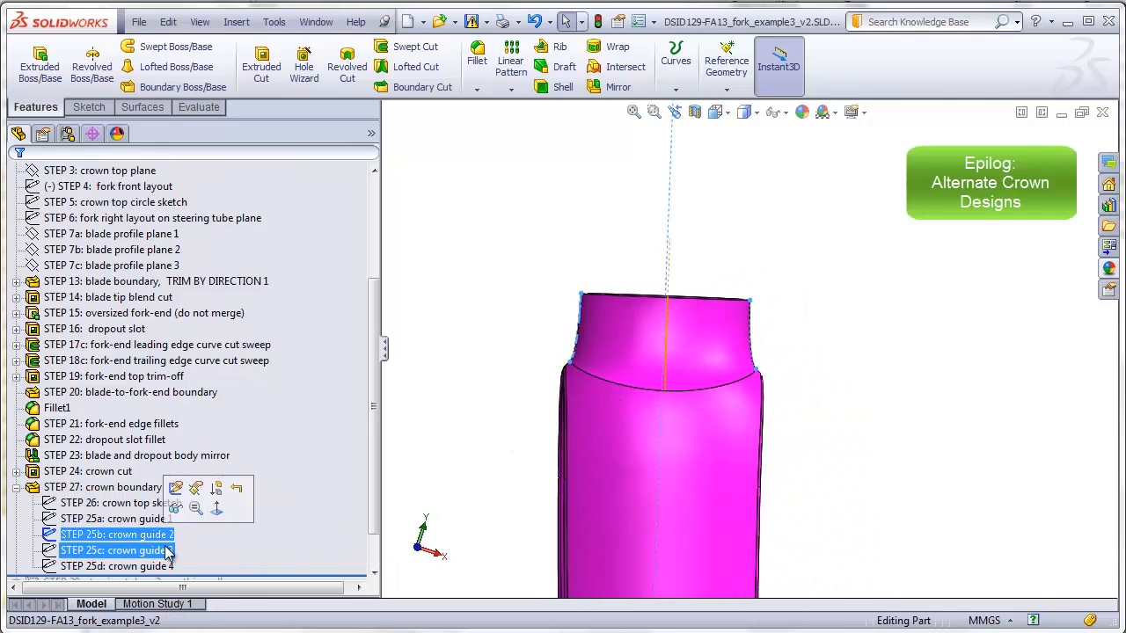
{"action": "left_click", "coordinate": [164, 550]}
{"action": "left_click", "coordinate": [164, 568], "text": "ctrl"}
{"action": "left_click", "coordinate": [163, 568]}
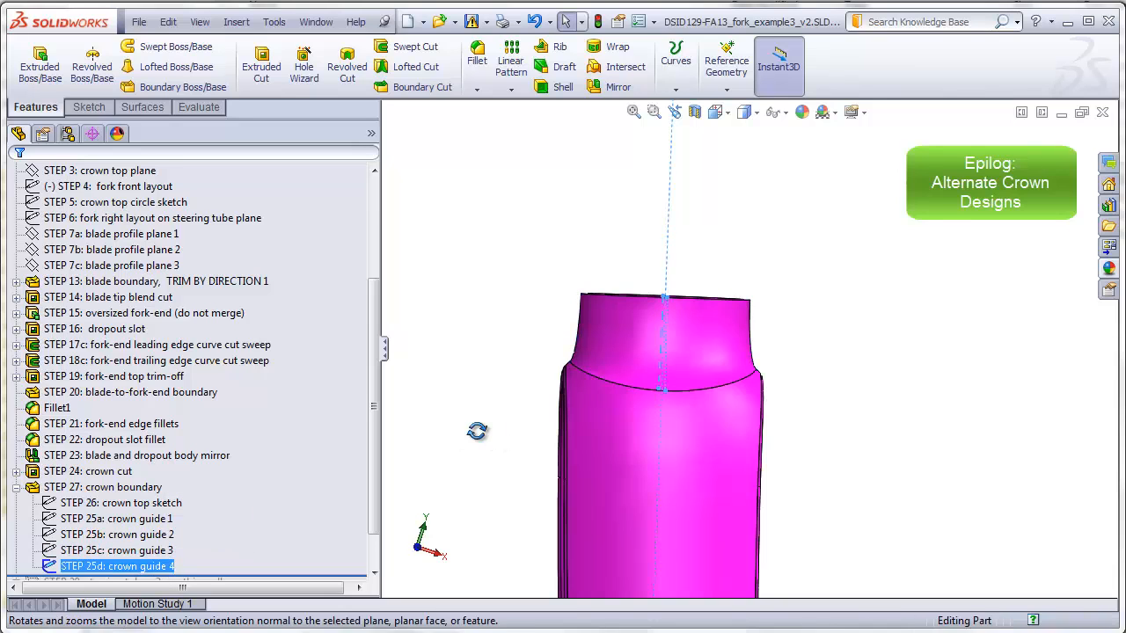
{"action": "middle_click_drag", "start_coordinate": [478, 427], "coordinate": [499, 399]}
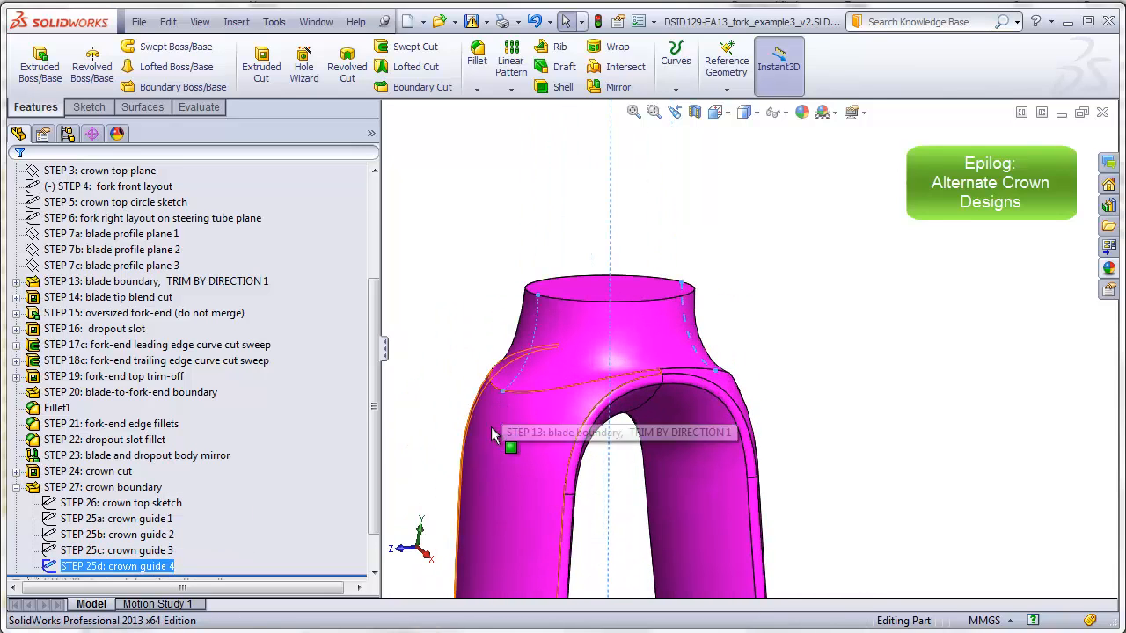
Roll forward past the STEP 29 crown to blade blend fillet to examine it, and return to the DSID129-FA13_fork_example1_v2 part.
{"action": "left_click_drag", "start_coordinate": [334, 576], "coordinate": [335, 561]}
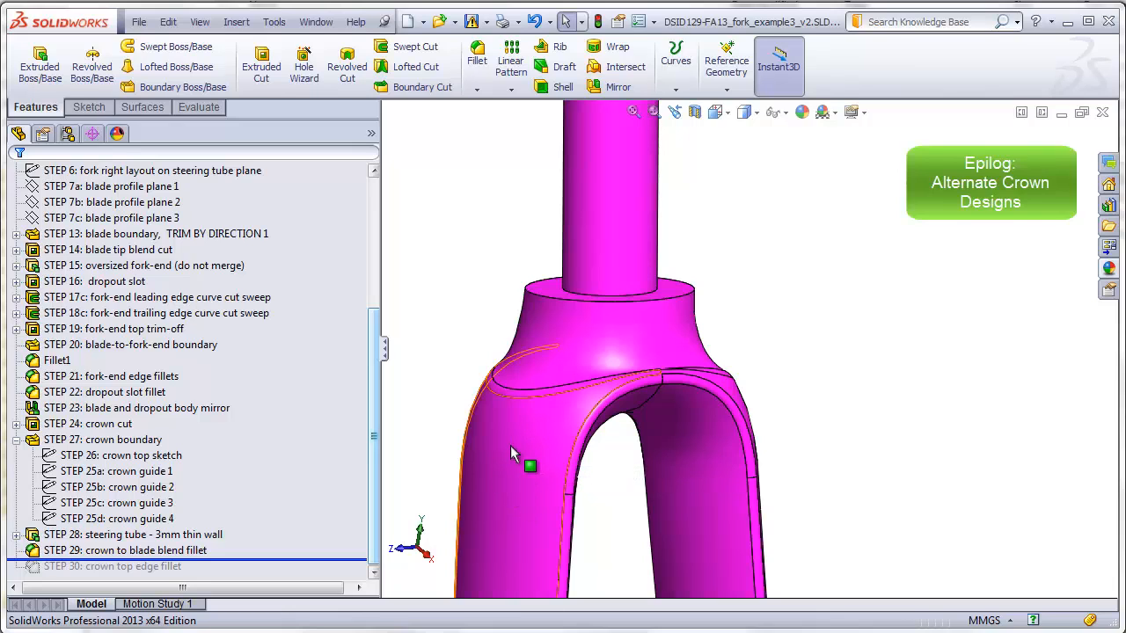
{"action": "middle_click_drag", "start_coordinate": [511, 447], "coordinate": [437, 358]}
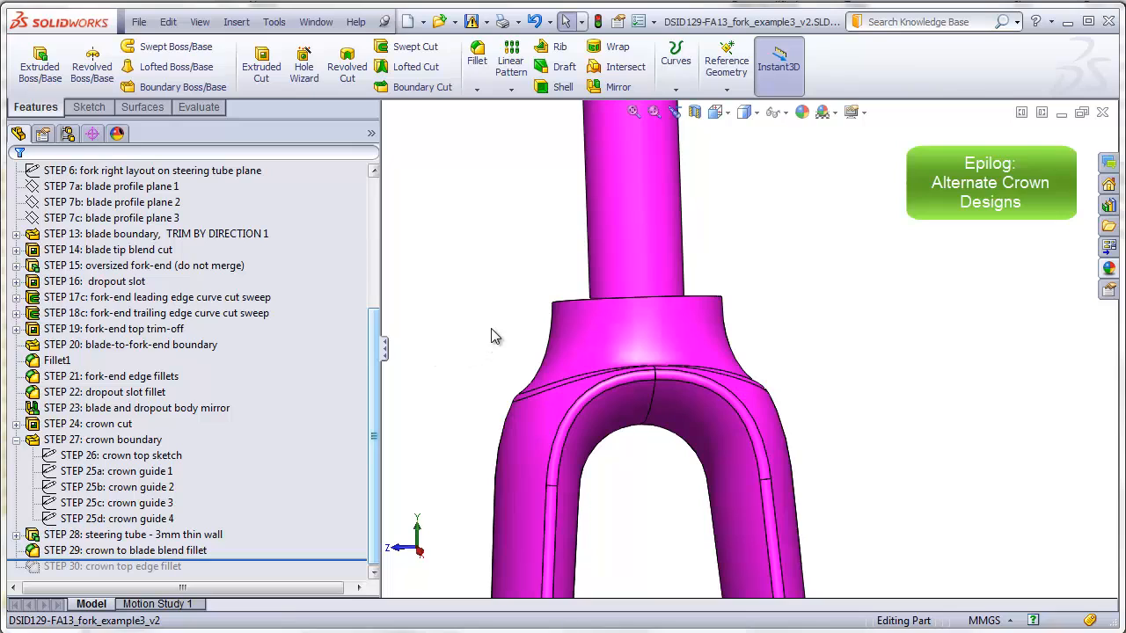
{"action": "key", "text": "ctrl+Tab"}
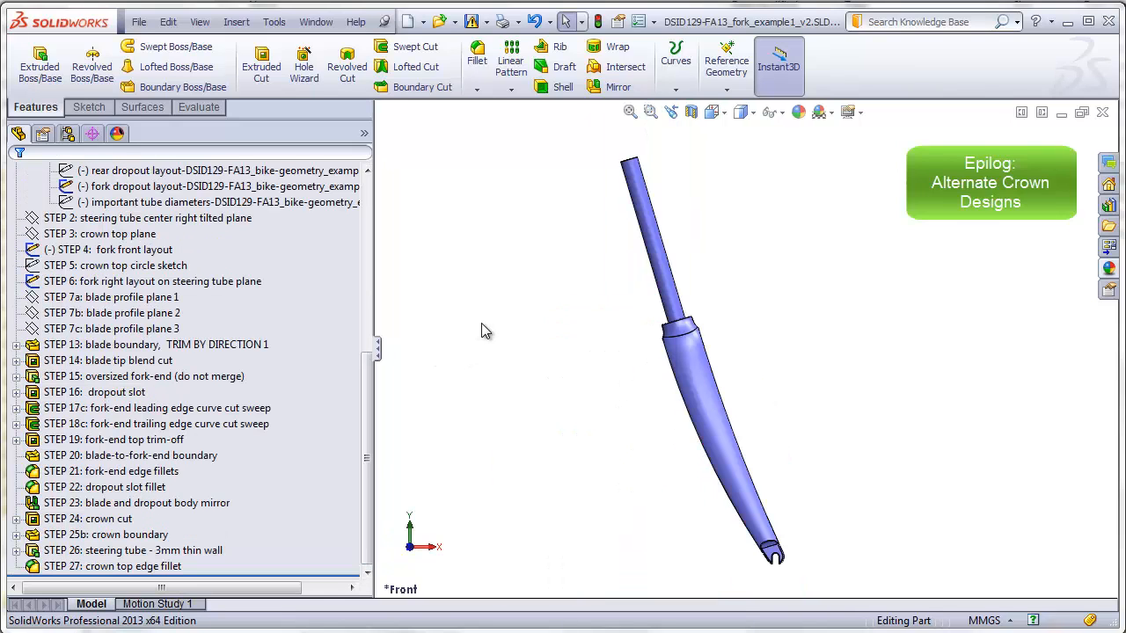